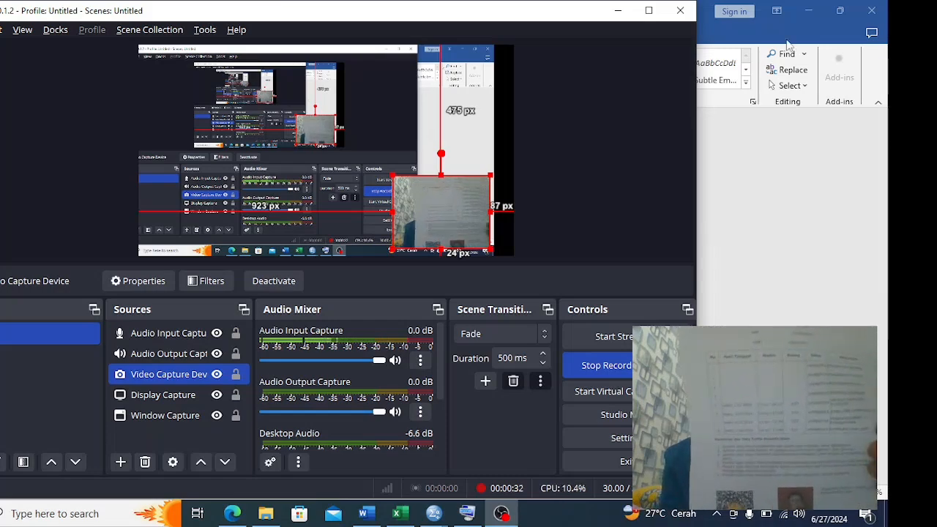
Minimize the open windows and switch to KARTU UJIAN SEMESTER 4.pdf in Edge to review the exam card header and schedule
{"action": "left_click", "coordinate": [808, 10]}
{"action": "left_click", "coordinate": [618, 11]}
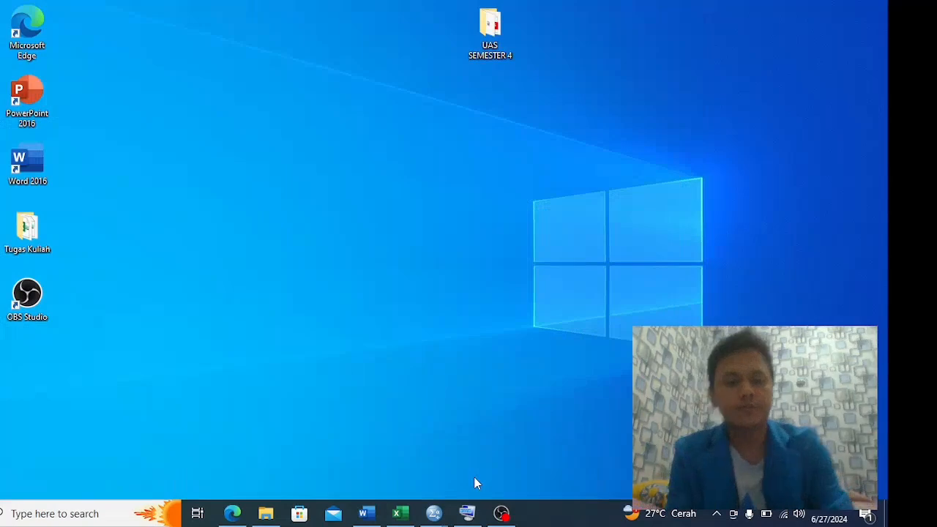
{"action": "key", "text": "alt+Tab"}
{"action": "key", "text": "alt+Tab"}
{"action": "key", "text": "alt+Tab"}
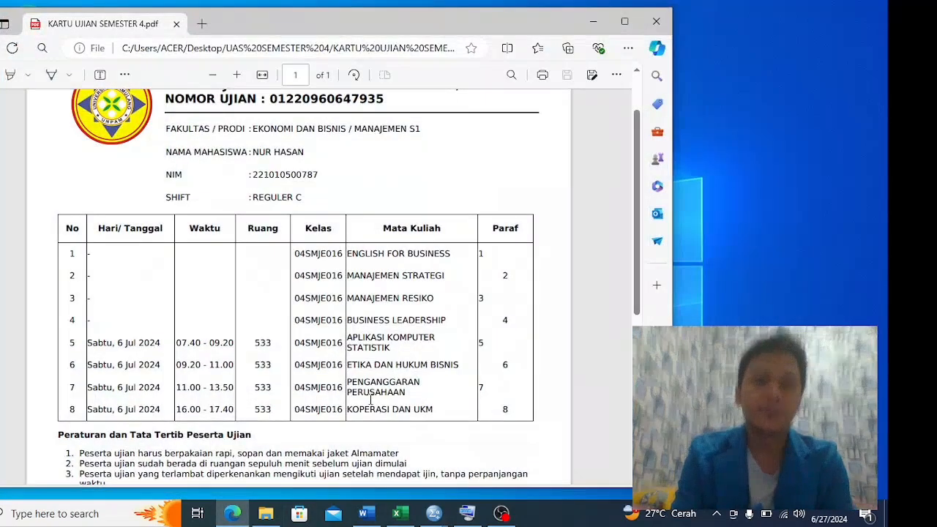
{"action": "scroll", "coordinate": [493, 351], "scroll_direction": "up", "scroll_amount": 3}
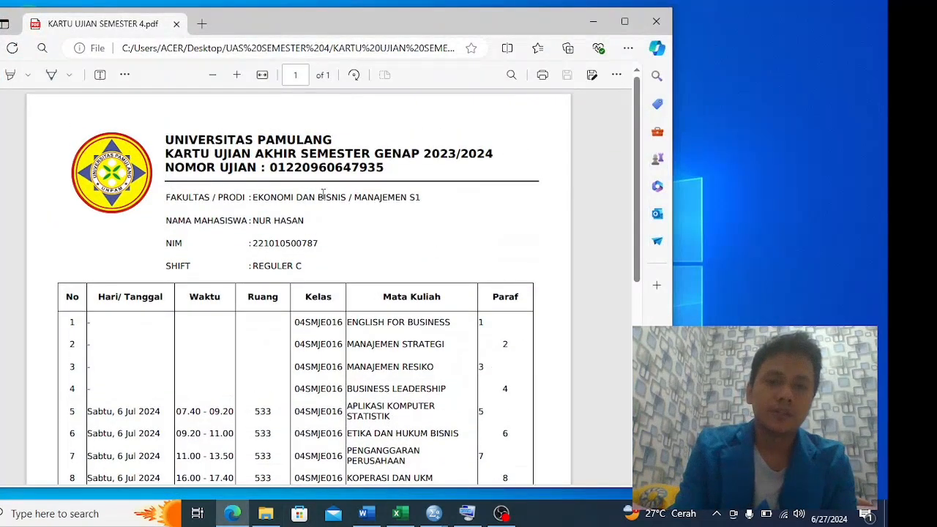
{"action": "scroll", "coordinate": [347, 193], "scroll_direction": "down", "scroll_amount": 1}
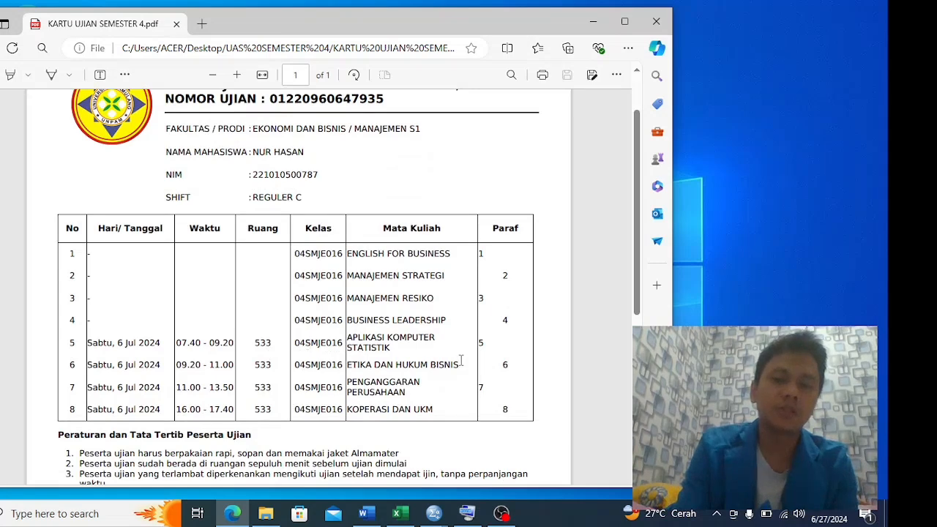
Minimize the exam card and switch to the DATA UAS AKS SEMESTER 4 workbook in Excel to read the Intruksi sheet
{"action": "left_click", "coordinate": [593, 21]}
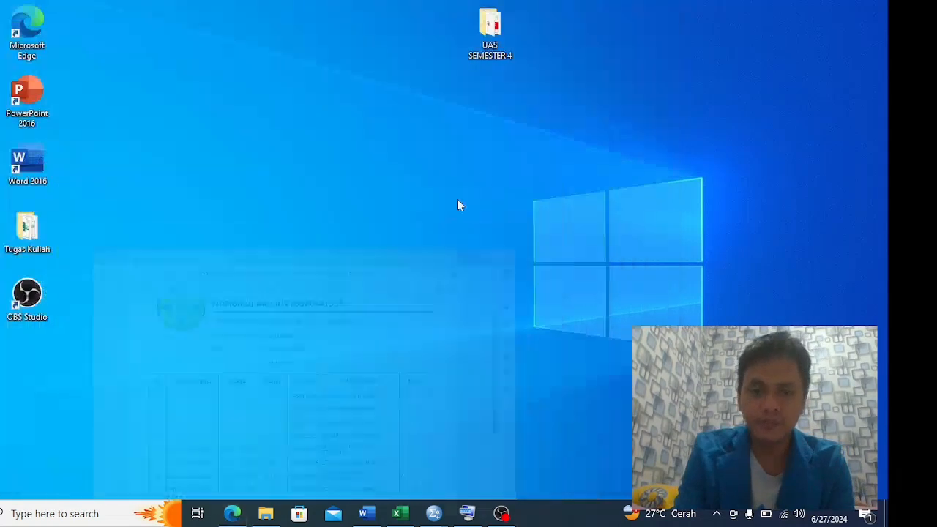
{"action": "key", "text": "alt+Tab"}
{"action": "key", "text": "alt+Tab"}
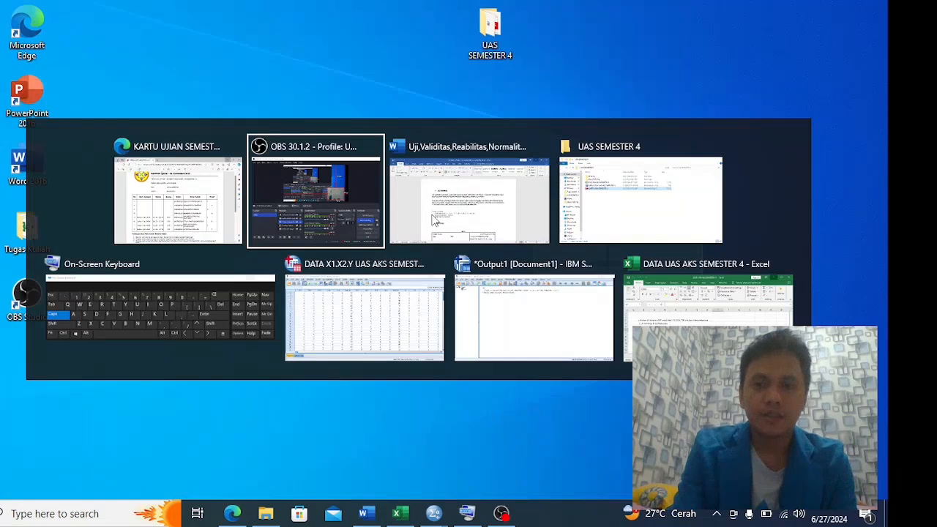
{"action": "key", "text": "alt+Tab"}
{"action": "key", "text": "alt+Tab"}
{"action": "key", "text": "alt+Tab"}
{"action": "key", "text": "alt+Tab"}
{"action": "key", "text": "alt+Tab"}
{"action": "key", "text": "alt+Tab"}
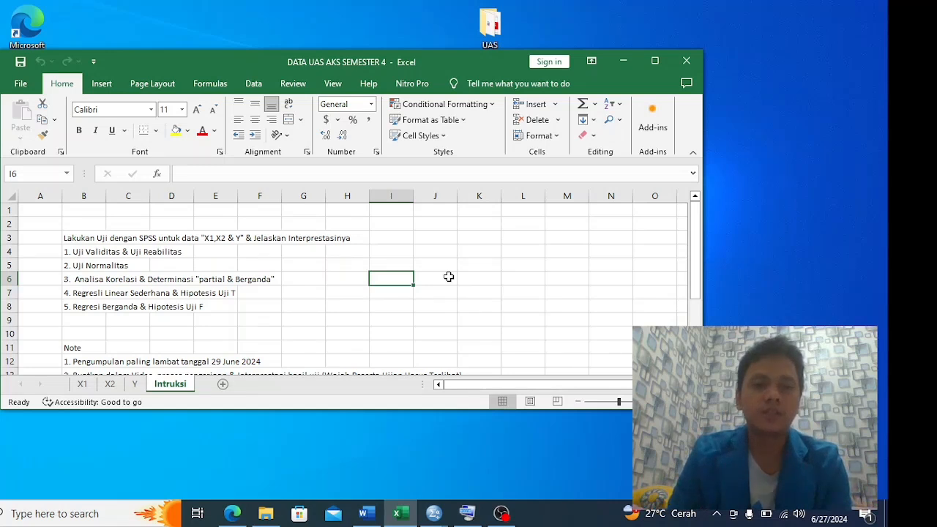
Minimize the Excel workbook and switch to the SPSS Data Editor containing the DATA X1.X2.Y UAS AKS SEMESTER 4 dataset
{"action": "left_click", "coordinate": [623, 61]}
{"action": "right_click", "coordinate": [420, 117]}
{"action": "left_click", "coordinate": [461, 155]}
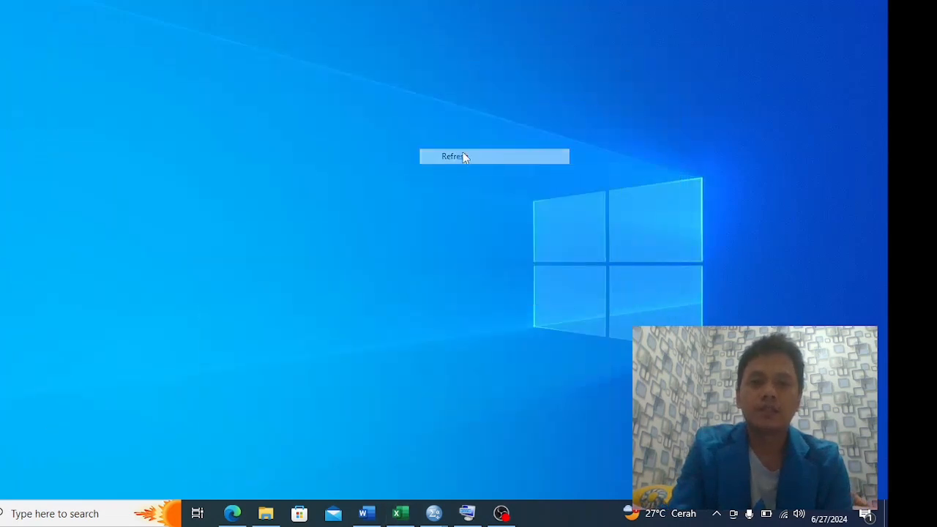
{"action": "key", "text": "alt+Tab"}
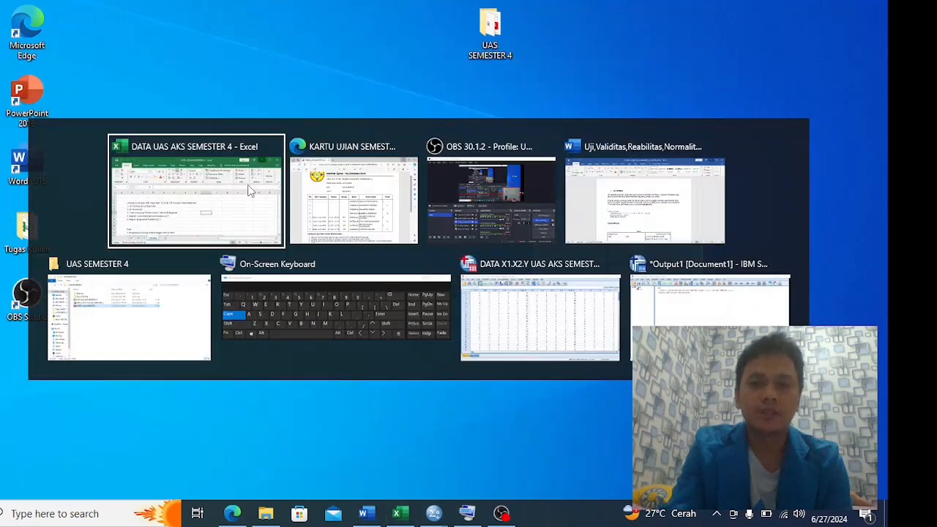
{"action": "key", "text": "alt+Tab"}
{"action": "key", "text": "alt+Tab"}
{"action": "key", "text": "alt+Tab"}
{"action": "key", "text": "alt+Tab"}
{"action": "key", "text": "alt+Tab"}
{"action": "key", "text": "alt+Tab"}
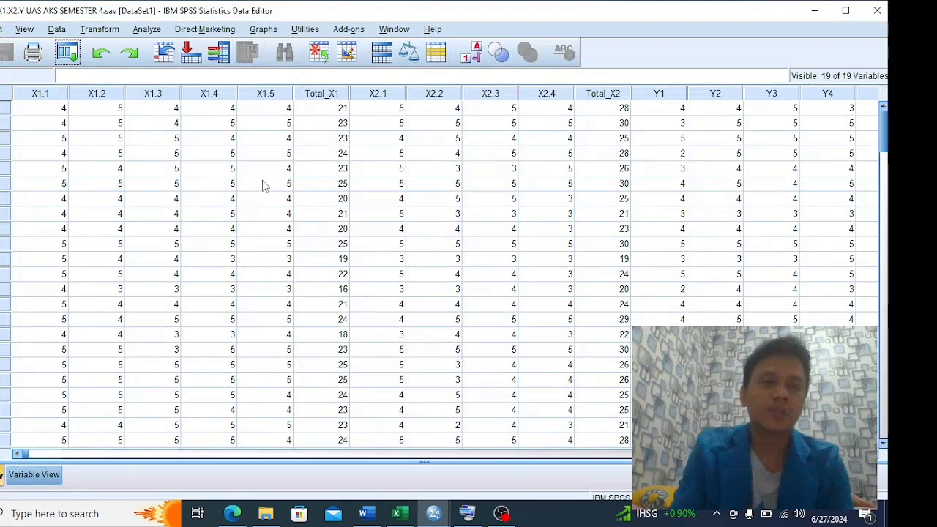
Examine the dataset's variable definitions in Variable View and return to the case values in Data View
{"action": "left_click", "coordinate": [31, 474]}
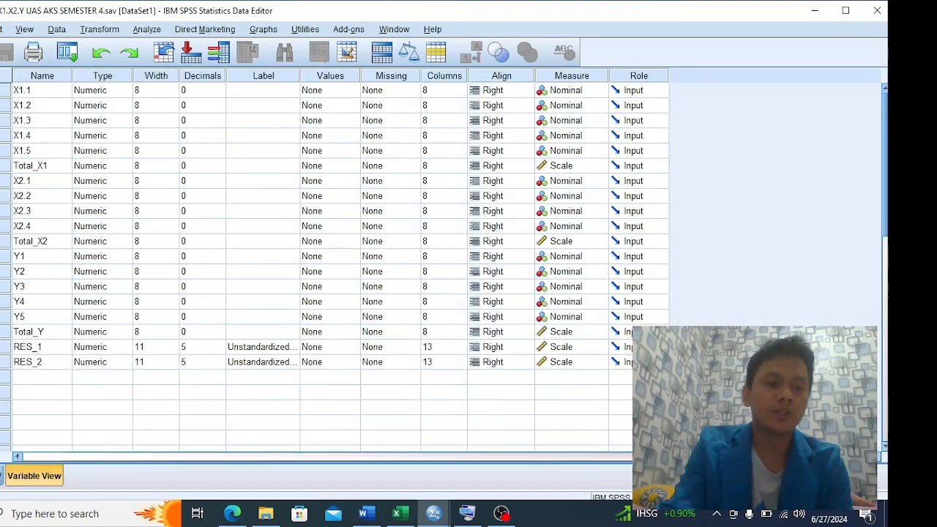
{"action": "left_click", "coordinate": [2, 475]}
{"action": "left_click", "coordinate": [33, 475]}
{"action": "left_click", "coordinate": [2, 476]}
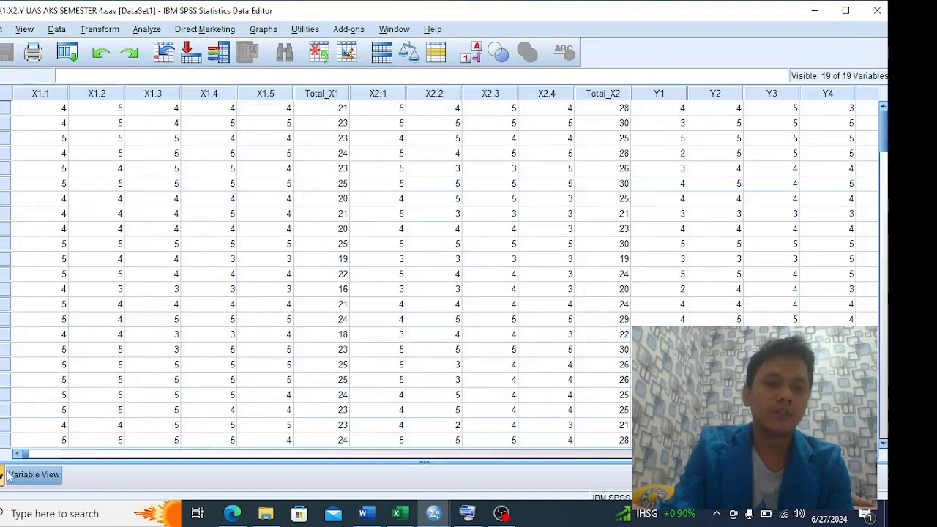
{"action": "left_click", "coordinate": [51, 478]}
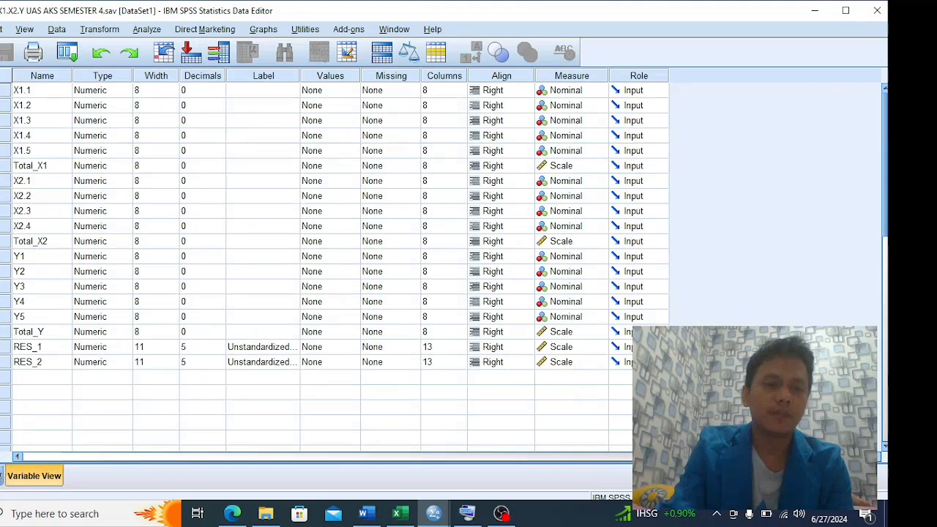
{"action": "left_click", "coordinate": [2, 476]}
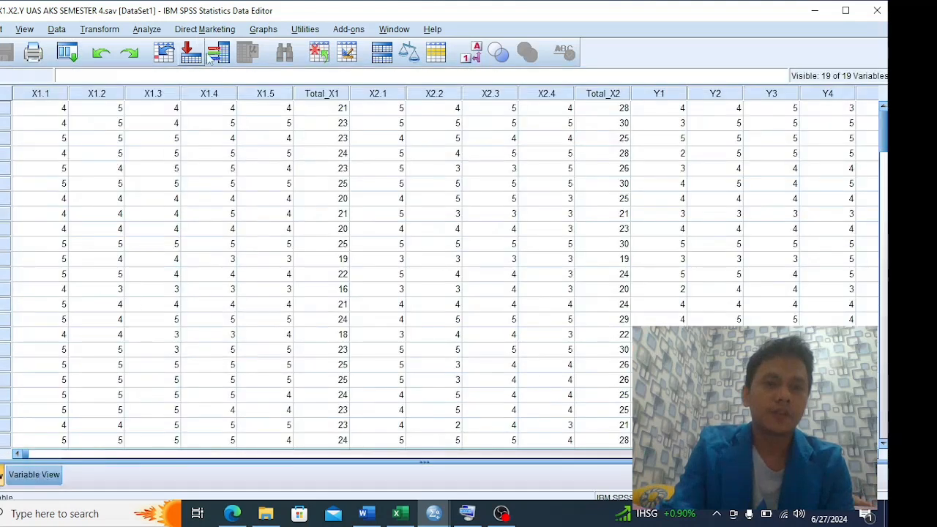
Start a Bivariate Correlations analysis and add X1.1, X1.2 and X1.3 to its variables
{"action": "left_click", "coordinate": [147, 29]}
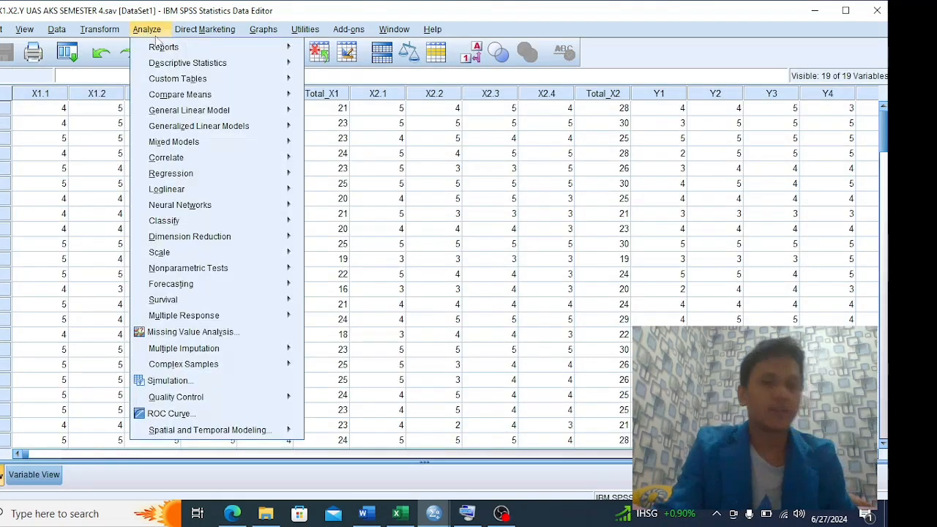
{"action": "mouse_move", "coordinate": [194, 160]}
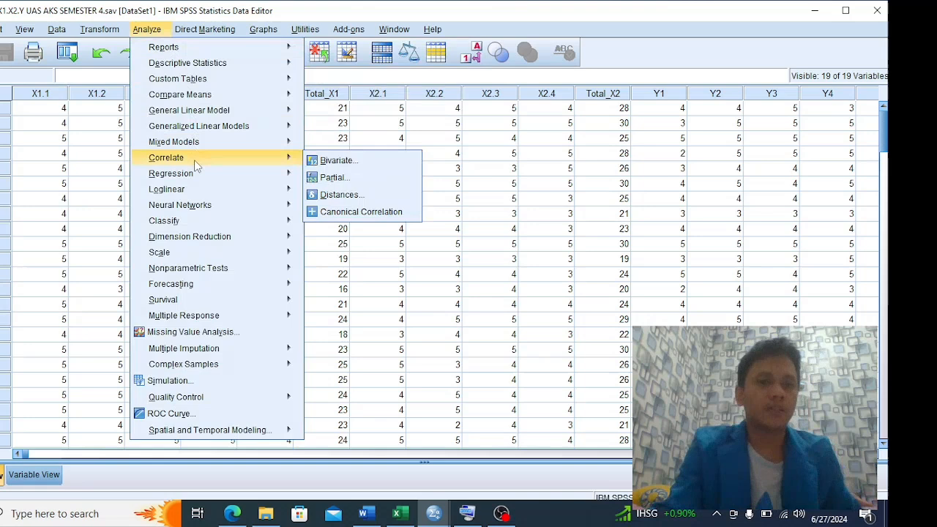
{"action": "left_click", "coordinate": [336, 160]}
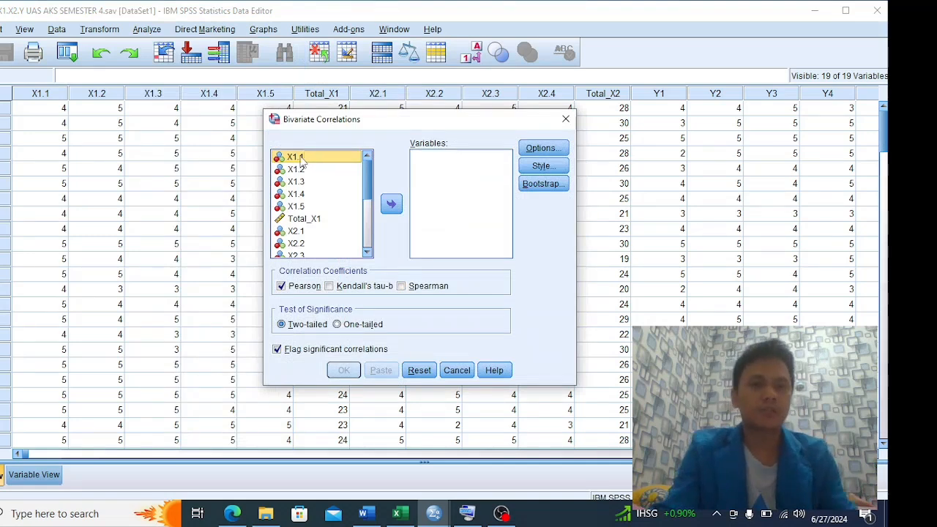
{"action": "left_click", "coordinate": [390, 204]}
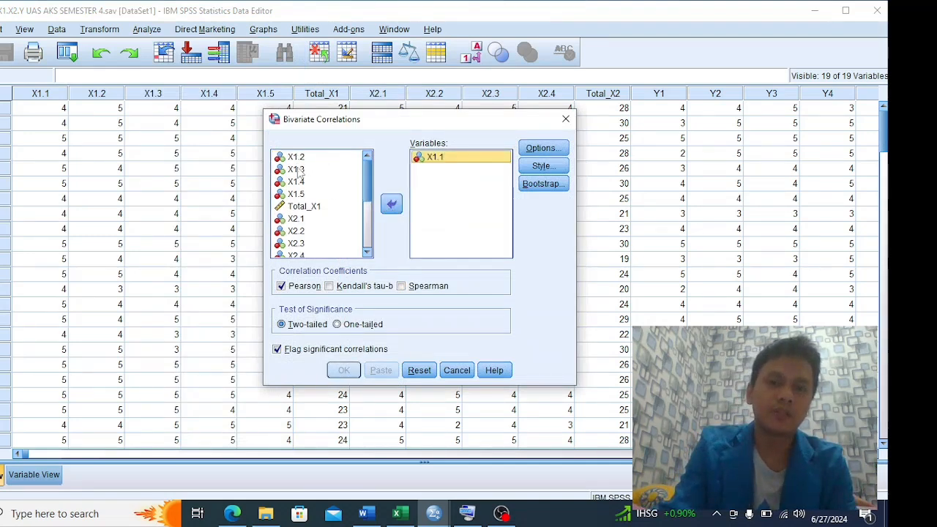
{"action": "left_click", "coordinate": [393, 205]}
{"action": "left_click", "coordinate": [295, 159]}
{"action": "left_click", "coordinate": [391, 205]}
{"action": "left_click", "coordinate": [296, 160]}
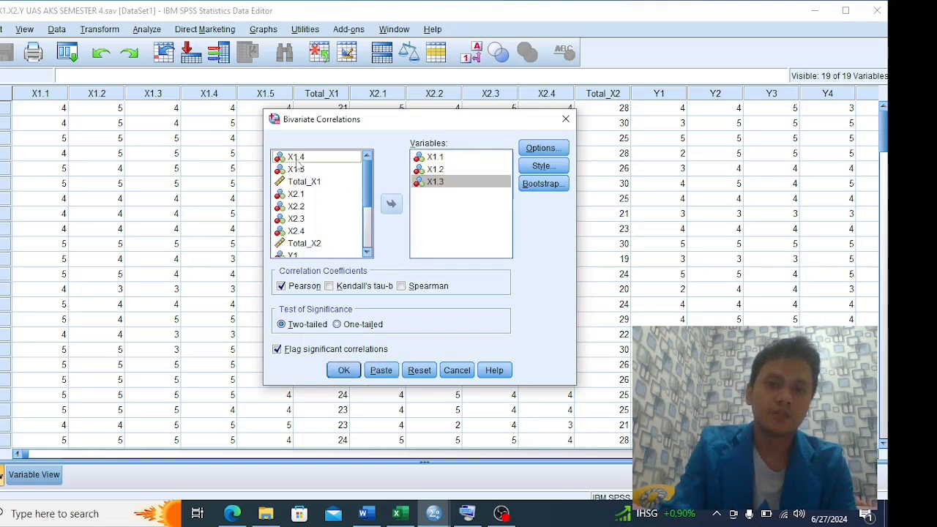
Add X1.4, X1.5 and Total_X1 to the analysis variables and run the two-tailed Pearson correlation
{"action": "left_click", "coordinate": [296, 159]}
{"action": "left_click", "coordinate": [391, 205]}
{"action": "left_click", "coordinate": [296, 158]}
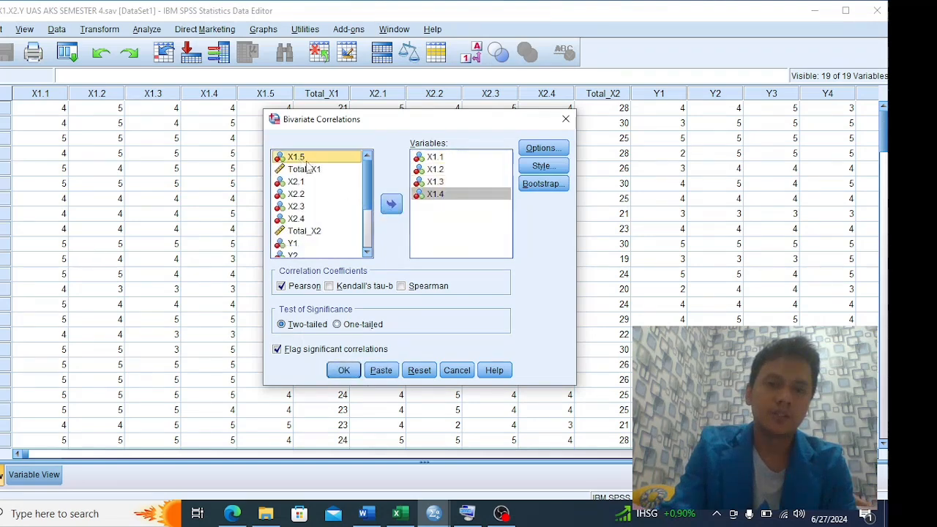
{"action": "left_click", "coordinate": [390, 206]}
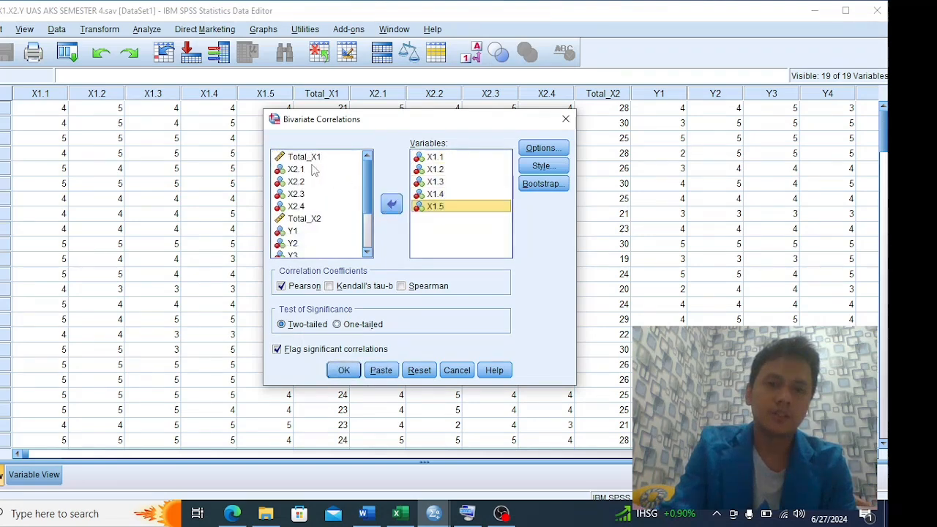
{"action": "left_click", "coordinate": [391, 206]}
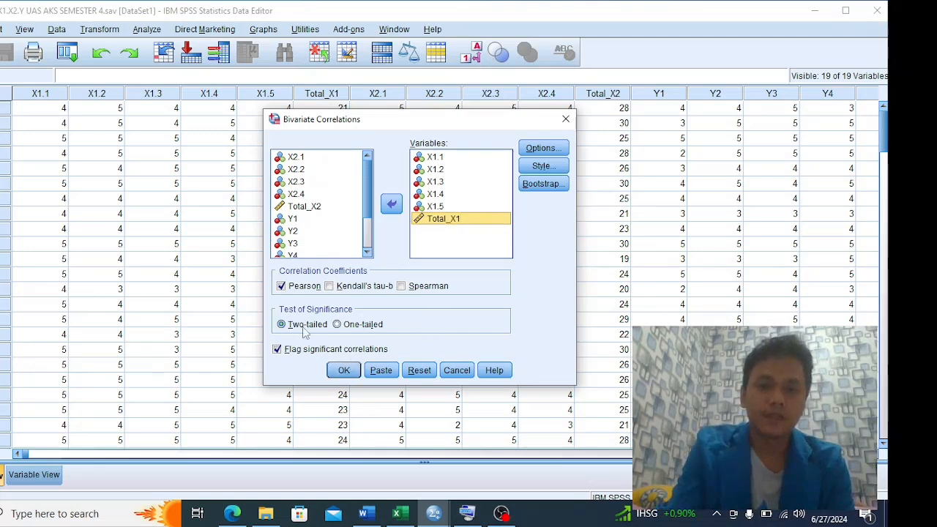
{"action": "left_click", "coordinate": [344, 370]}
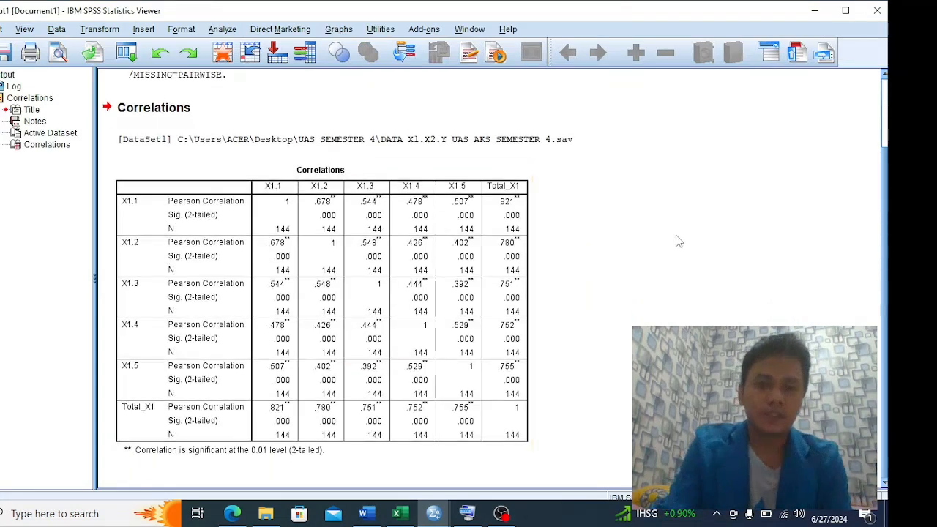
Examine the Correlations output table for X1.1 to X1.5 against Total_X1
{"action": "scroll", "coordinate": [667, 240], "scroll_direction": "up", "scroll_amount": 2}
{"action": "scroll", "coordinate": [651, 240], "scroll_direction": "down", "scroll_amount": 2}
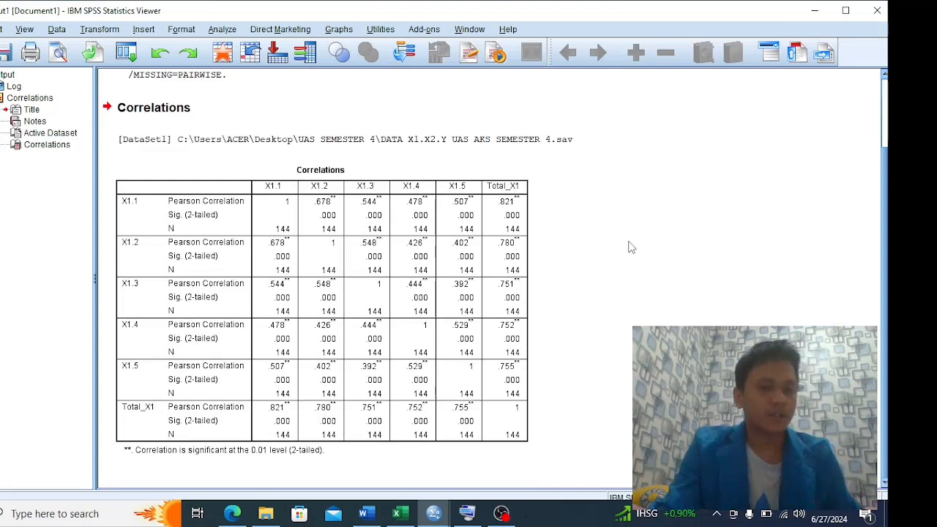
{"action": "left_click", "coordinate": [530, 233]}
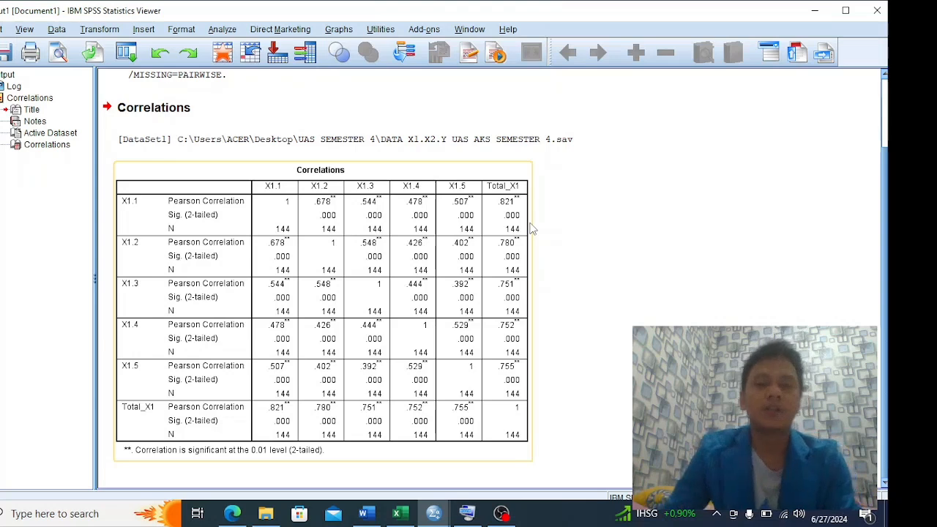
{"action": "left_click", "coordinate": [493, 192]}
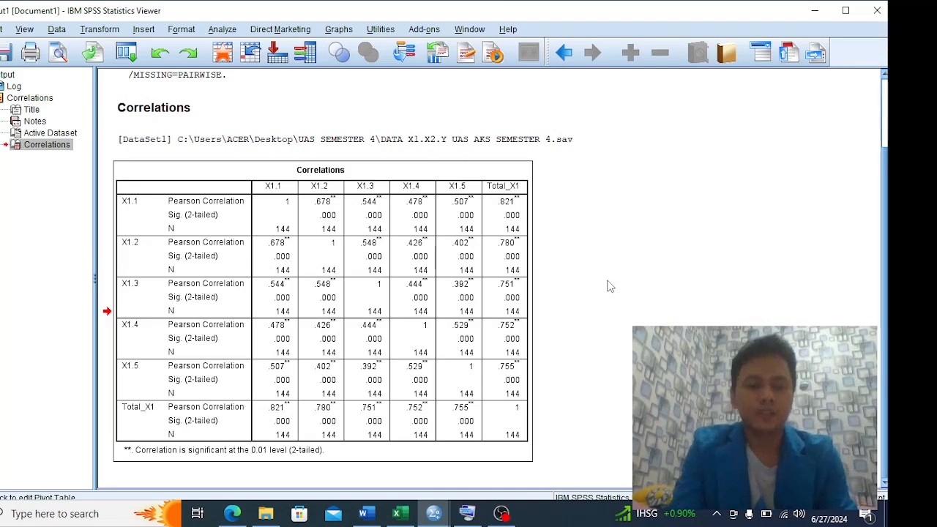
Switch to the Word report to read the Uji Validitas criteria, and return to the SPSS correlation output to compare
{"action": "key", "text": "alt+Tab"}
{"action": "key", "text": "alt+Tab"}
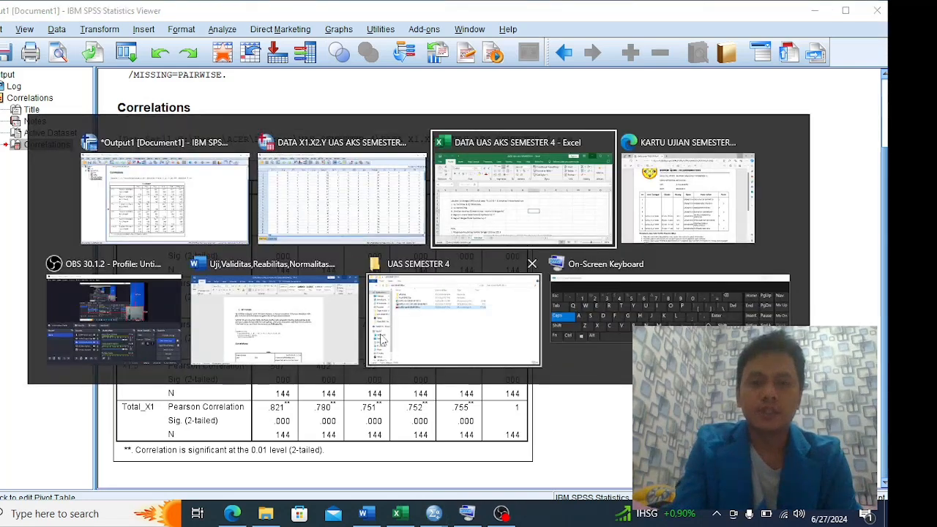
{"action": "left_click", "coordinate": [274, 318]}
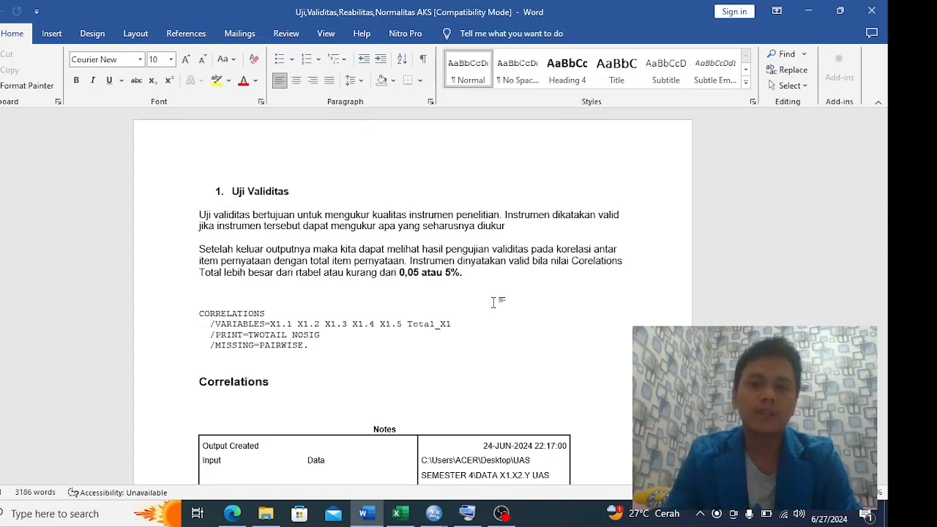
{"action": "key", "text": "alt+Tab"}
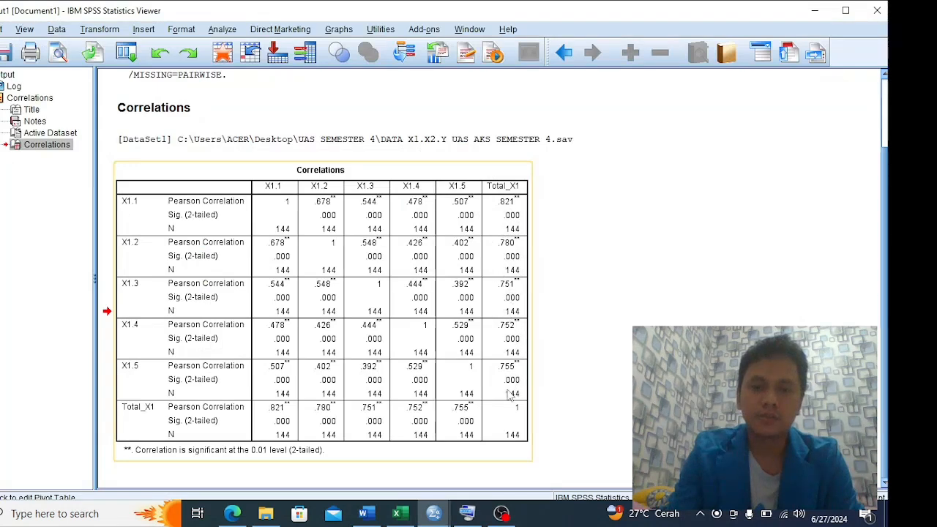
{"action": "scroll", "coordinate": [496, 370], "scroll_direction": "up", "scroll_amount": 2}
{"action": "scroll", "coordinate": [497, 370], "scroll_direction": "down", "scroll_amount": 2}
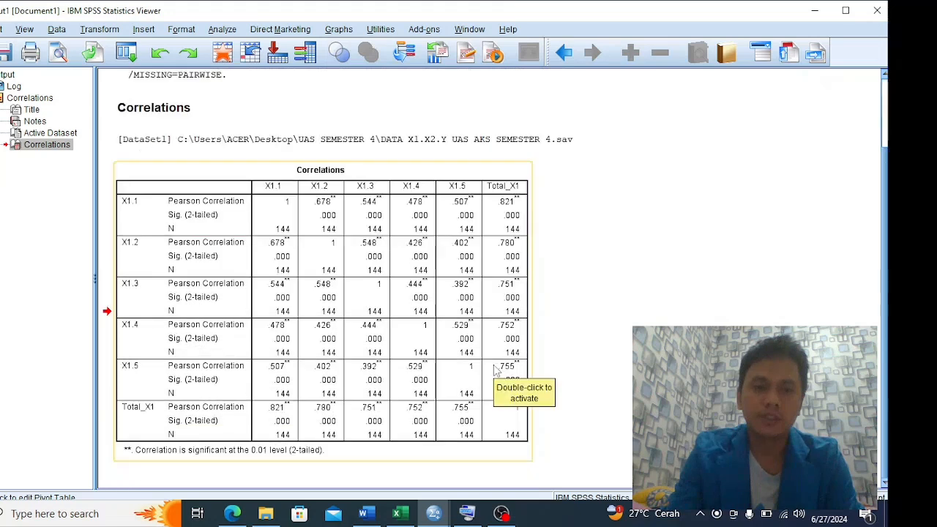
Switch to the Word report, review the X1 and X2 correlation tables under Uji Validitas, and return to the SPSS output
{"action": "key", "text": "alt+Tab"}
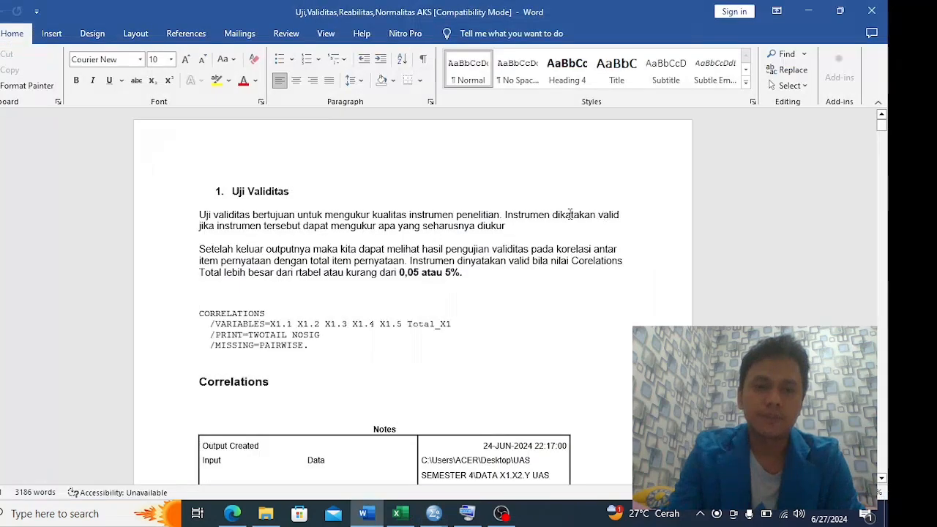
{"action": "scroll", "coordinate": [568, 222], "scroll_direction": "down", "scroll_amount": 3}
{"action": "scroll", "coordinate": [568, 222], "scroll_direction": "up", "scroll_amount": 3}
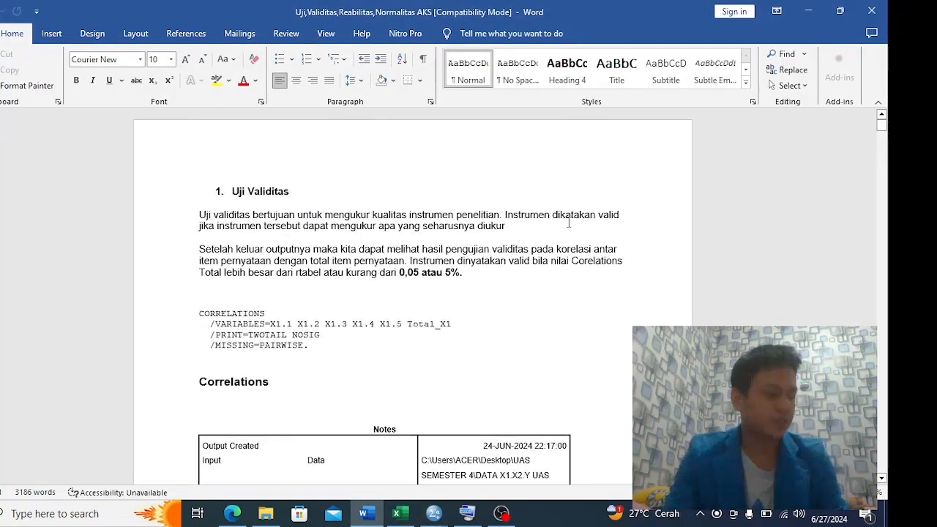
{"action": "scroll", "coordinate": [568, 222], "scroll_direction": "down", "scroll_amount": 20}
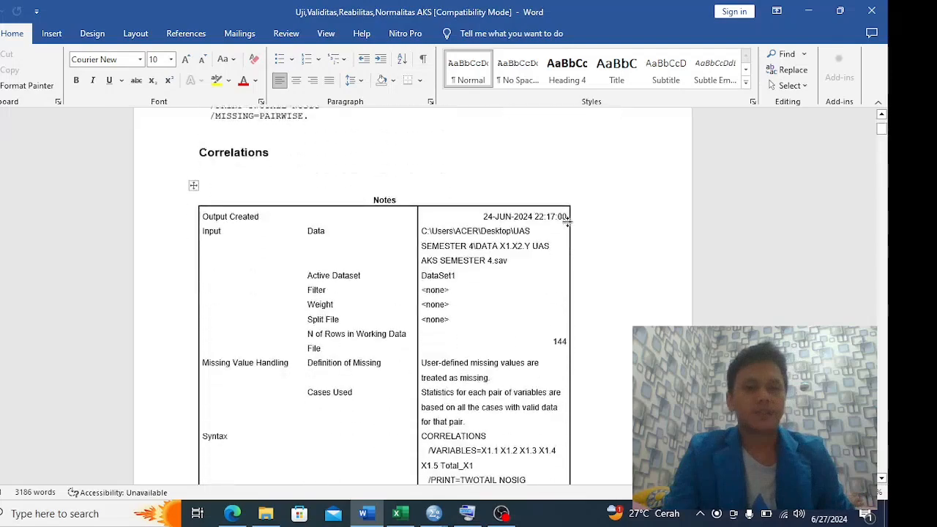
{"action": "scroll", "coordinate": [568, 222], "scroll_direction": "down", "scroll_amount": 10}
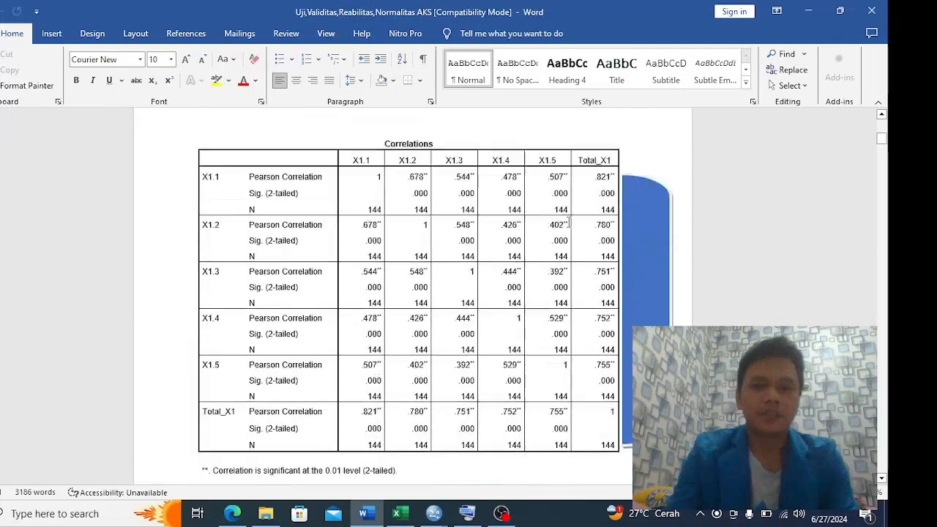
{"action": "scroll", "coordinate": [577, 247], "scroll_direction": "down", "scroll_amount": 15}
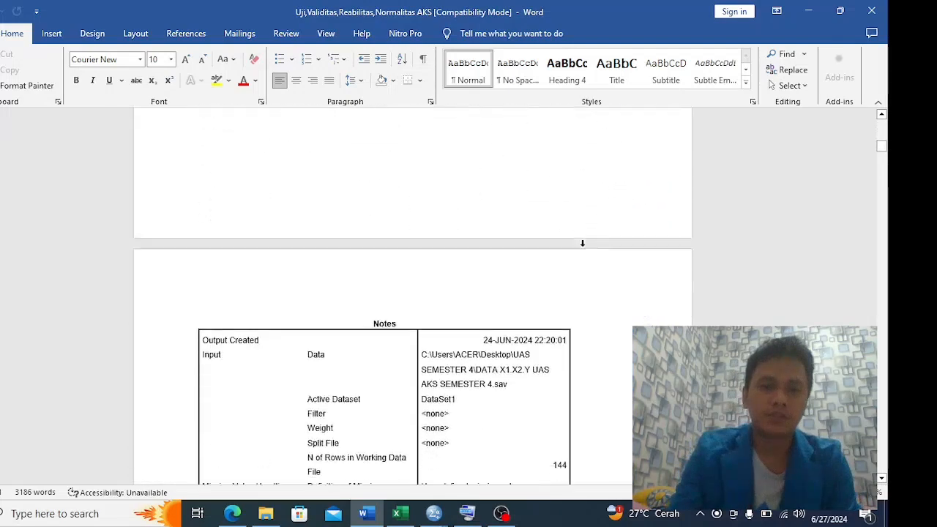
{"action": "scroll", "coordinate": [557, 257], "scroll_direction": "down", "scroll_amount": 2}
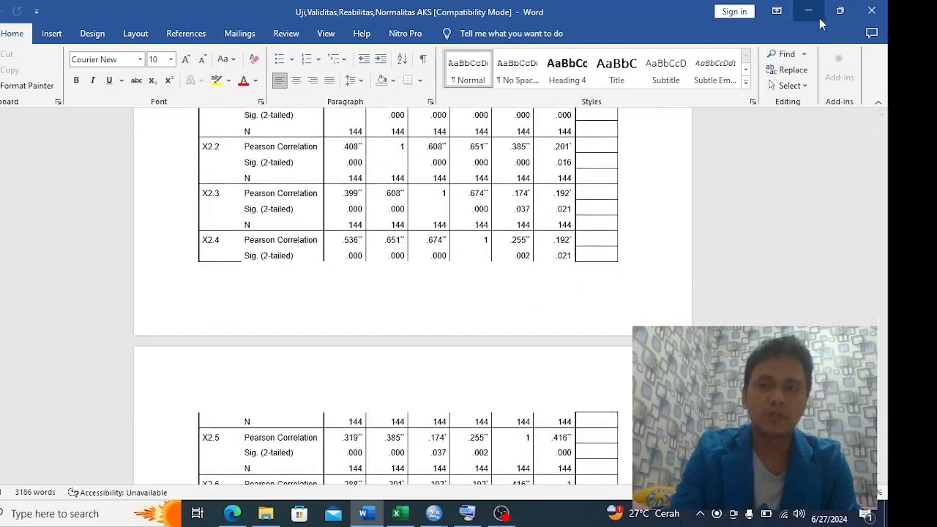
{"action": "left_click", "coordinate": [809, 12]}
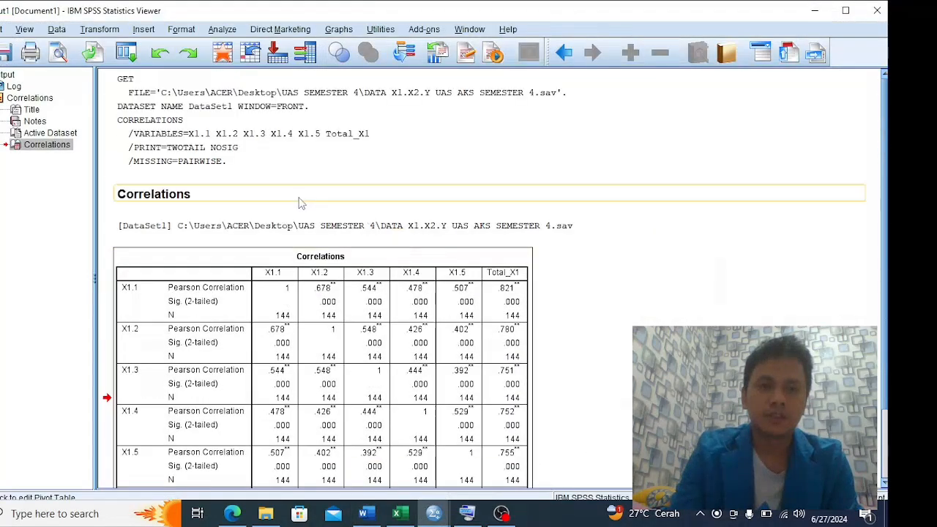
Return to the SPSS data set, reopen the Bivariate Correlations analysis and add X2.1 to its variables
{"action": "key", "text": "alt+Tab"}
{"action": "key", "text": "alt+Tab"}
{"action": "key", "text": "Tab"}
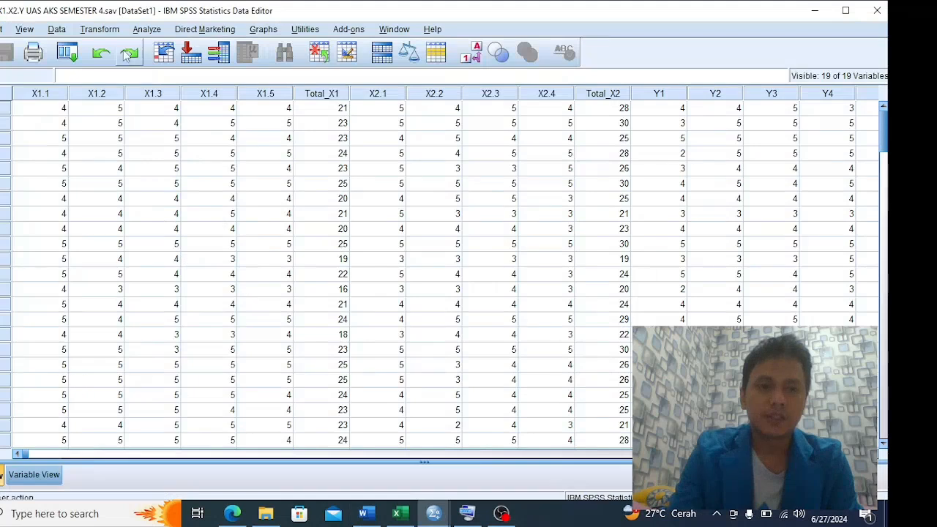
{"action": "left_click", "coordinate": [147, 31]}
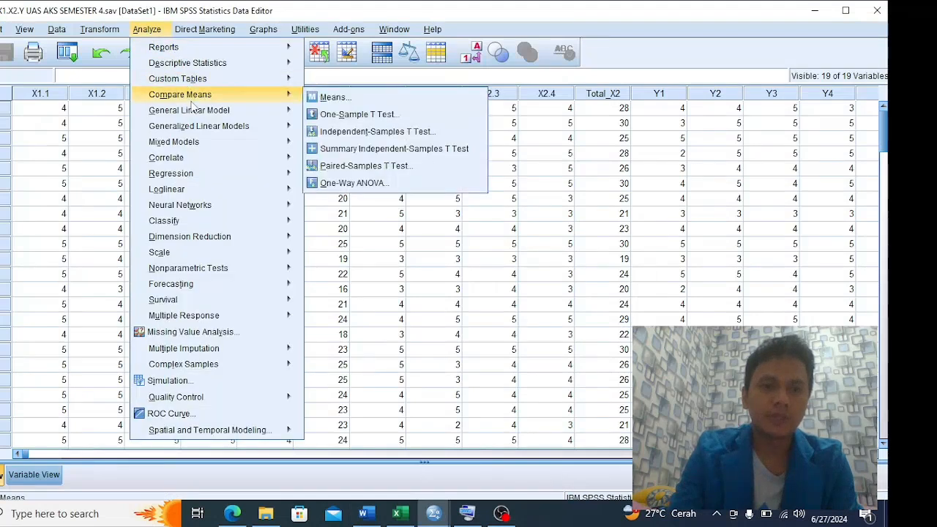
{"action": "mouse_move", "coordinate": [193, 163]}
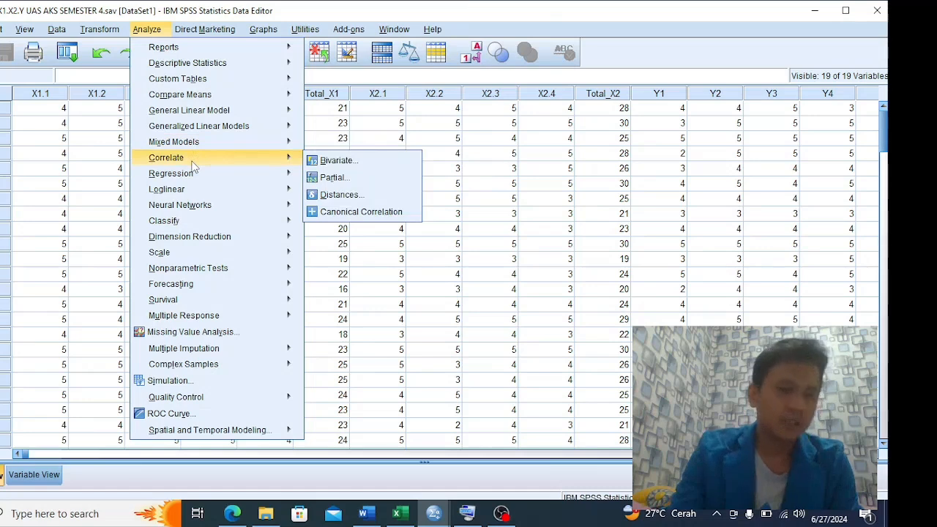
{"action": "left_click", "coordinate": [337, 160]}
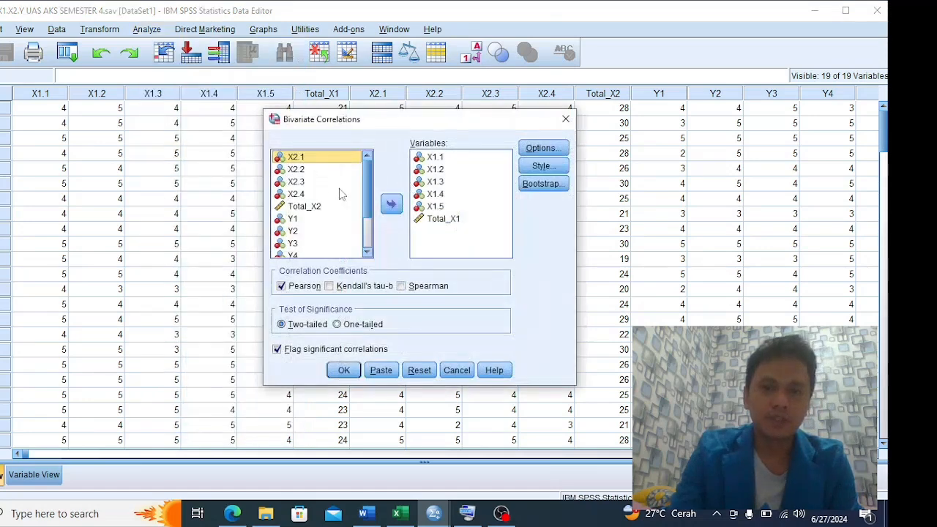
{"action": "left_click", "coordinate": [392, 204]}
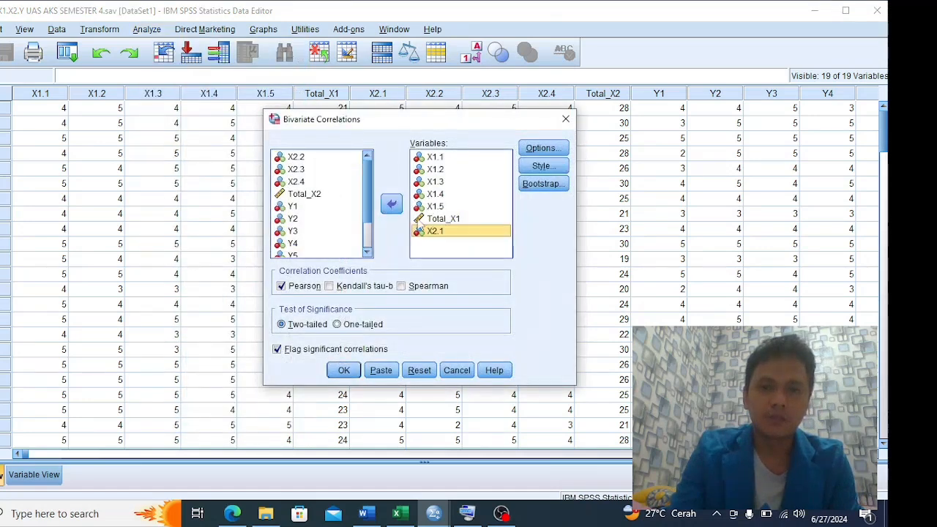
Remove X1.1 to X1.5 and Total_X1 from the correlation variables
{"action": "left_click", "coordinate": [435, 157]}
{"action": "left_click", "coordinate": [391, 203]}
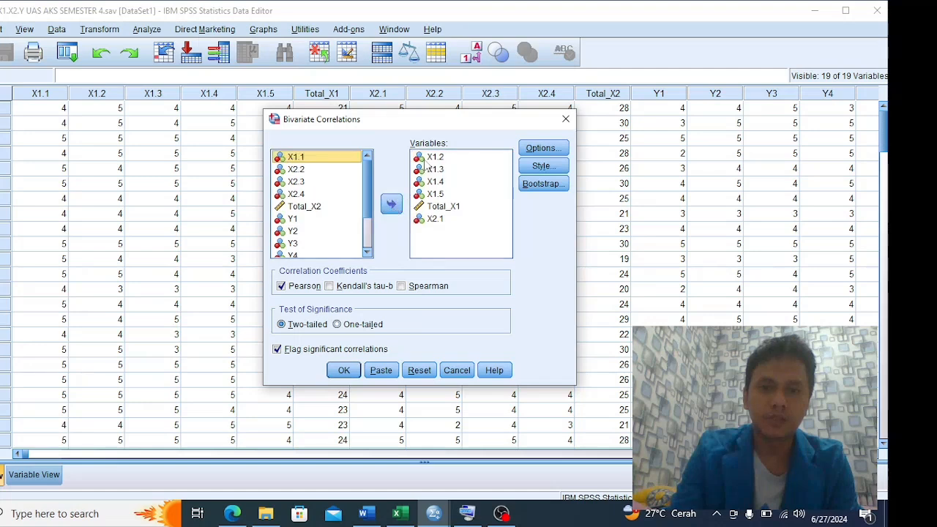
{"action": "left_click", "coordinate": [392, 203]}
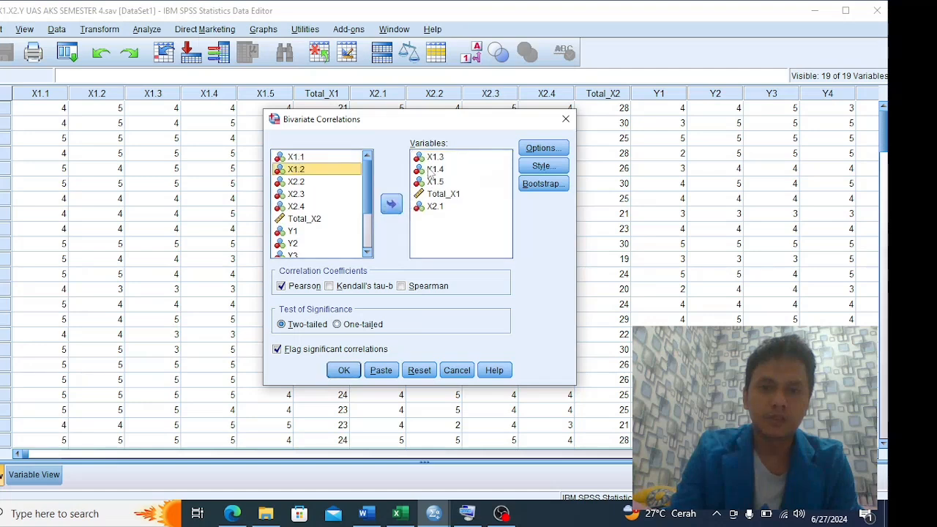
{"action": "left_click", "coordinate": [391, 205]}
{"action": "left_click", "coordinate": [393, 204]}
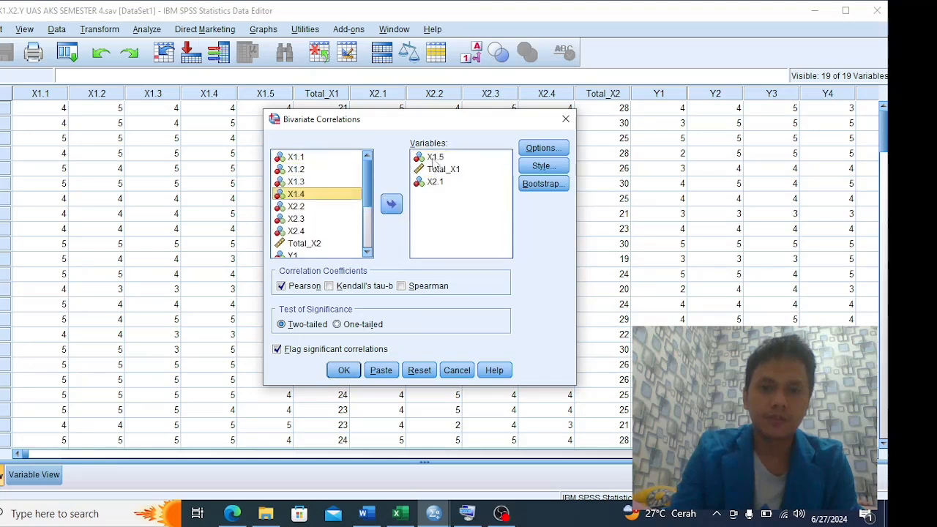
{"action": "left_click", "coordinate": [391, 204]}
{"action": "left_click", "coordinate": [392, 204]}
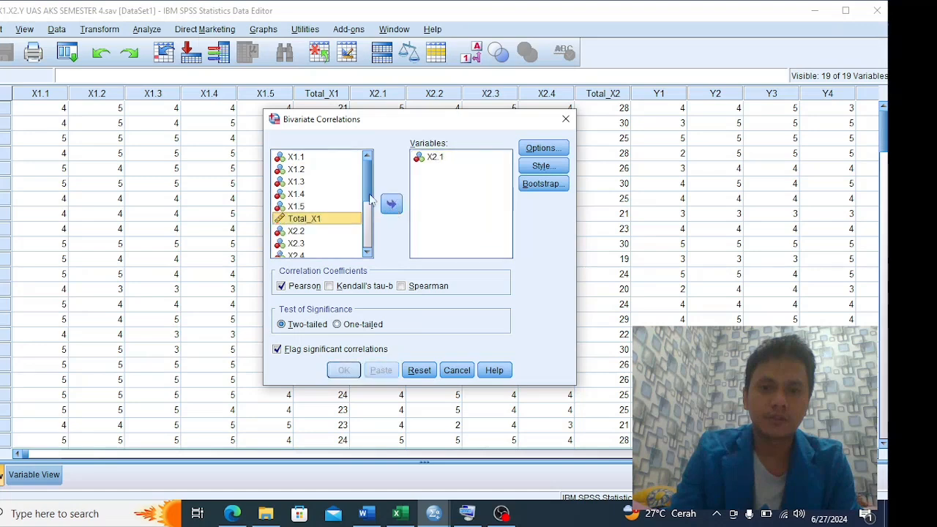
Add X2.2, X2.3, X2.4 and Total_X2 to the analysis variables and run the two-tailed Pearson correlation
{"action": "scroll", "coordinate": [311, 231], "scroll_direction": "down", "scroll_amount": 1}
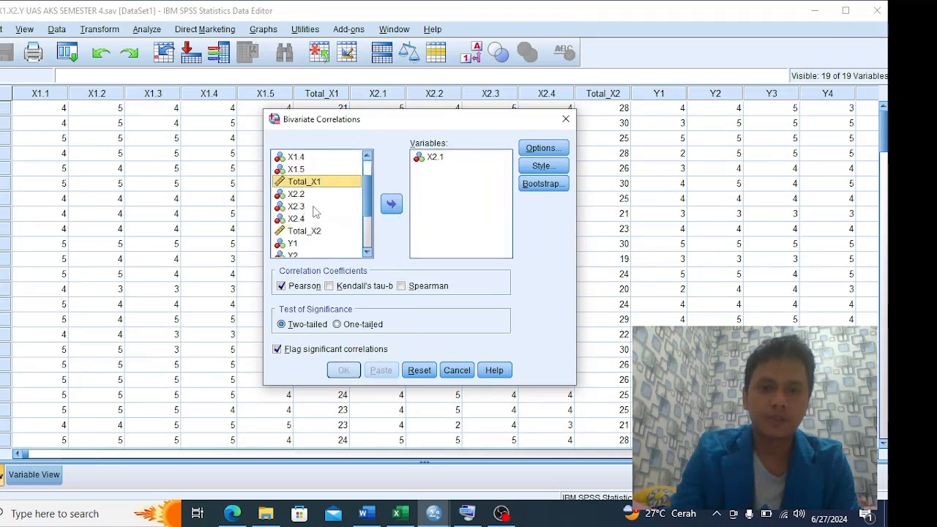
{"action": "left_click", "coordinate": [296, 194]}
{"action": "left_click", "coordinate": [390, 206]}
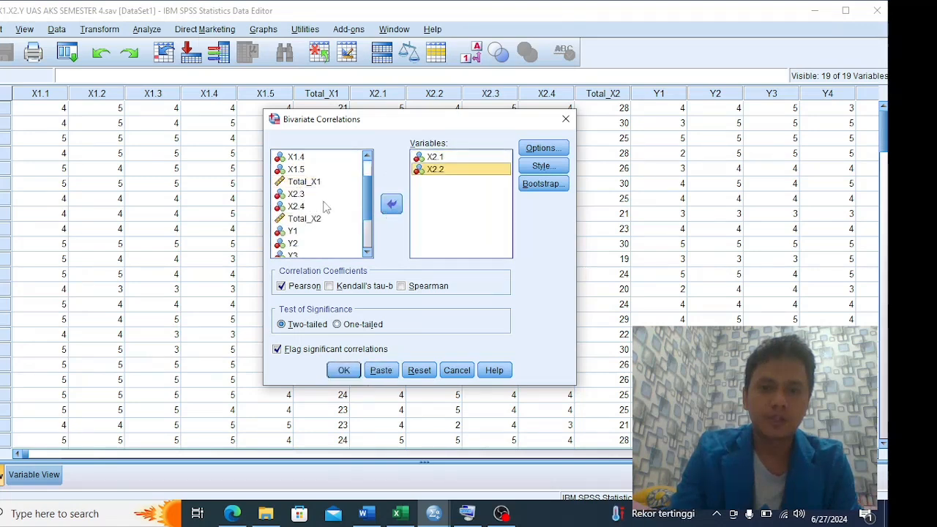
{"action": "left_click", "coordinate": [295, 194]}
{"action": "left_click", "coordinate": [392, 204]}
{"action": "left_click", "coordinate": [295, 194]}
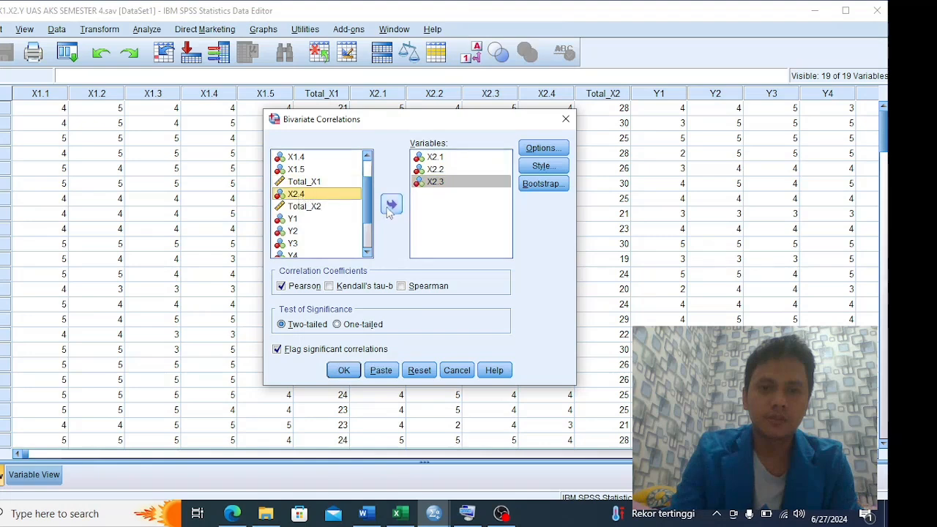
{"action": "left_click", "coordinate": [392, 204]}
{"action": "left_click", "coordinate": [306, 195]}
{"action": "left_click", "coordinate": [393, 206]}
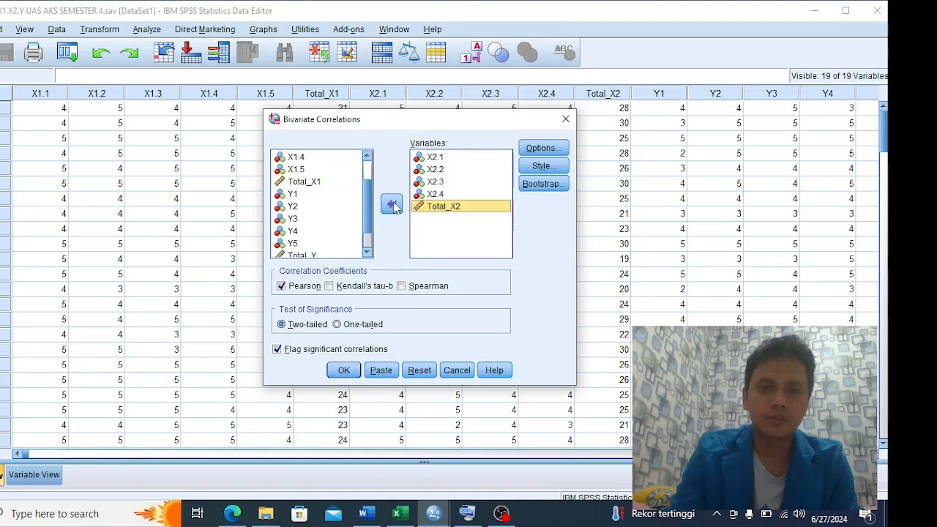
{"action": "left_click", "coordinate": [344, 371]}
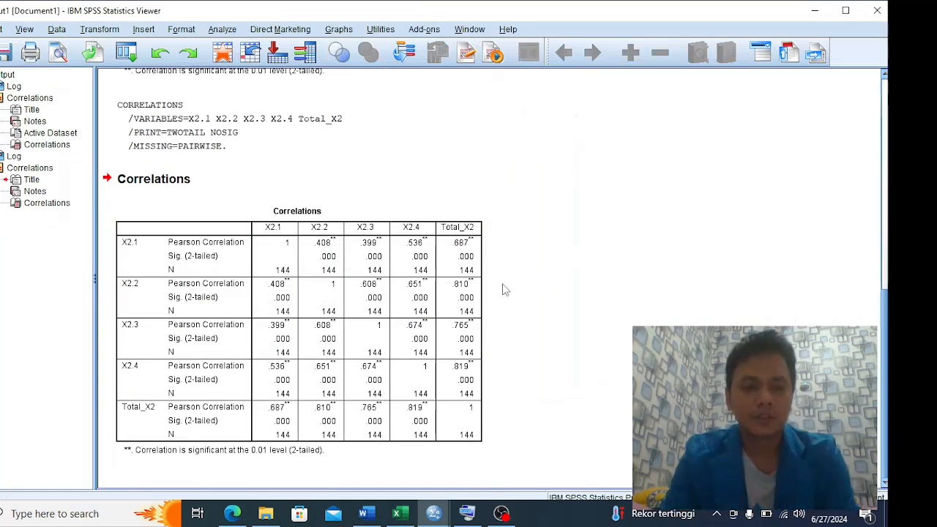
Check the X2 correlation output, then switch to the Word report and examine its Correlations table and syntax for X2.1 to X2.6
{"action": "key", "text": "alt+Tab"}
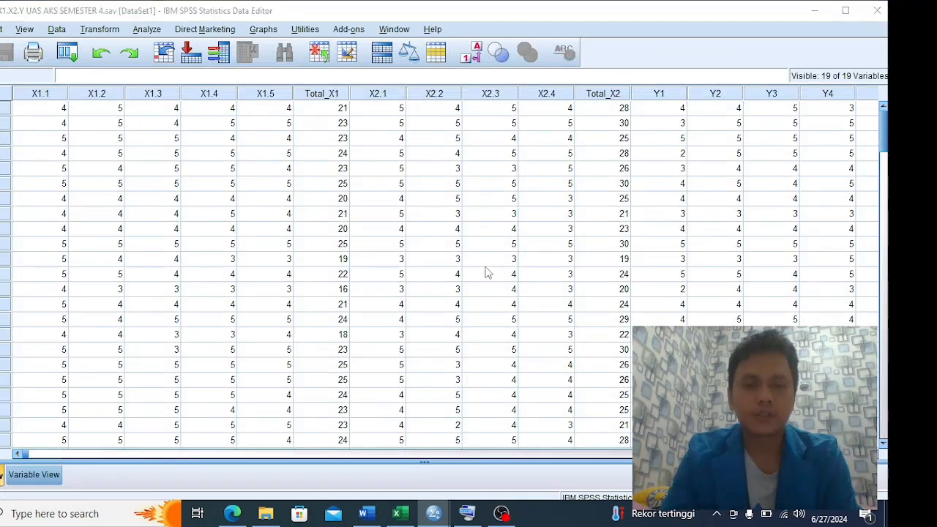
{"action": "key", "text": "alt+Tab"}
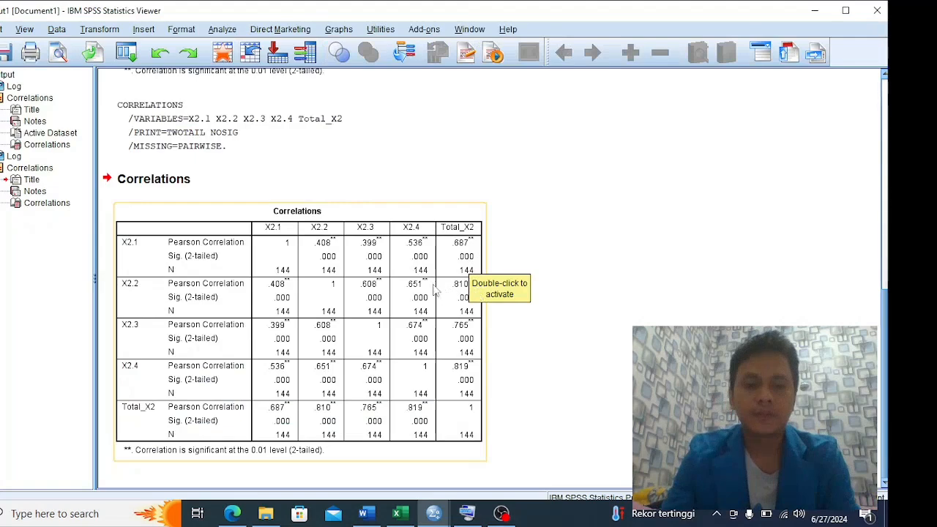
{"action": "key", "text": "alt+Tab"}
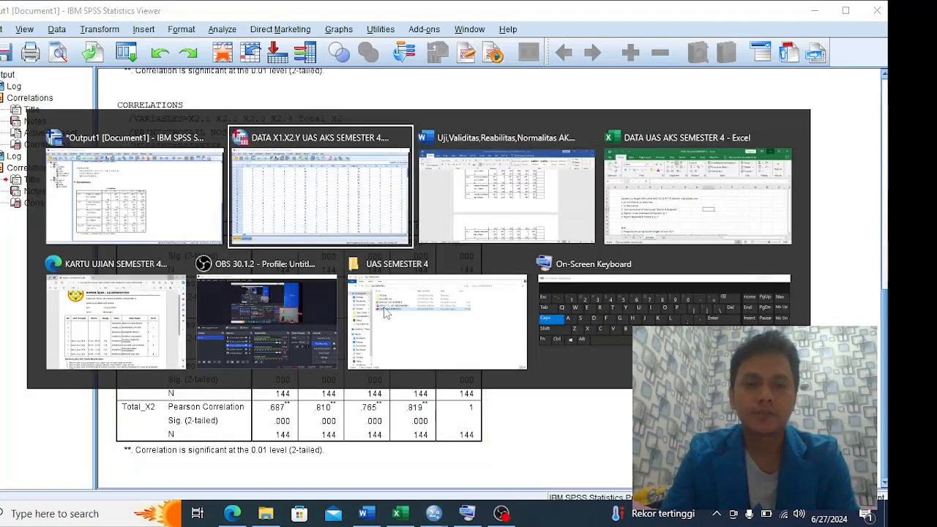
{"action": "key", "text": "alt+Tab"}
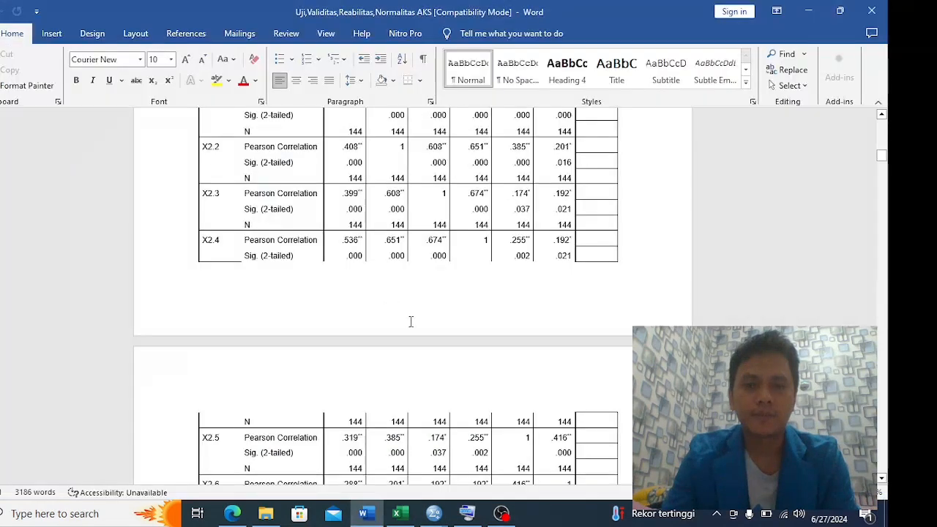
{"action": "scroll", "coordinate": [410, 320], "scroll_direction": "down", "scroll_amount": 6}
{"action": "scroll", "coordinate": [410, 321], "scroll_direction": "up", "scroll_amount": 10}
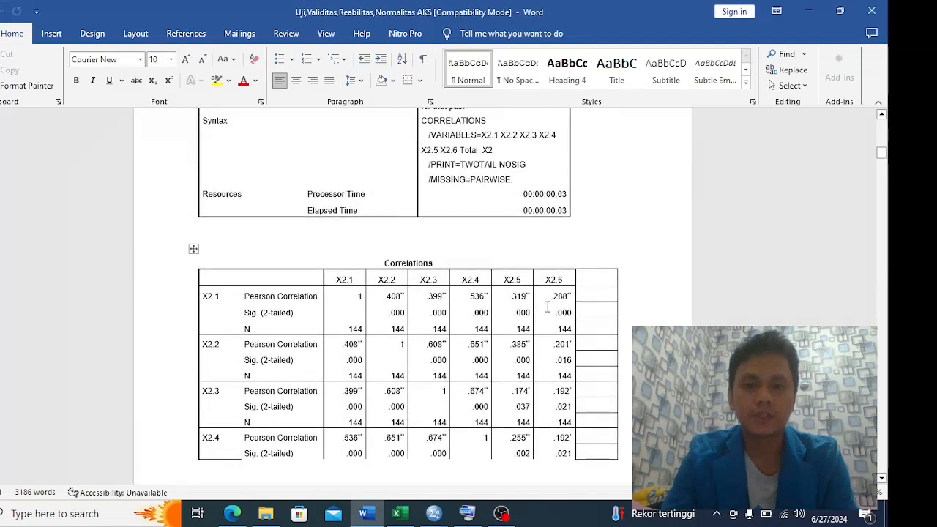
{"action": "scroll", "coordinate": [548, 293], "scroll_direction": "down", "scroll_amount": 1}
{"action": "scroll", "coordinate": [512, 316], "scroll_direction": "up", "scroll_amount": 3}
{"action": "scroll", "coordinate": [512, 316], "scroll_direction": "up", "scroll_amount": 2}
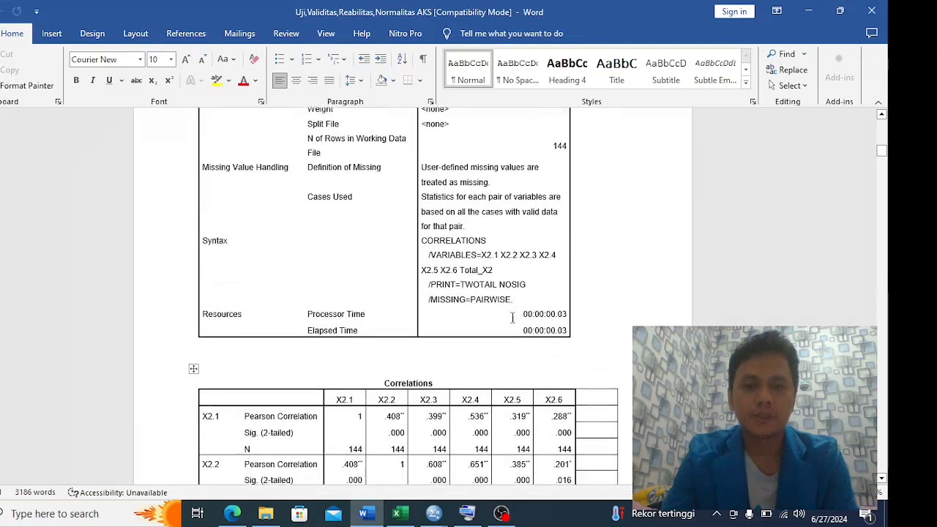
{"action": "scroll", "coordinate": [512, 317], "scroll_direction": "down", "scroll_amount": 5}
{"action": "scroll", "coordinate": [512, 317], "scroll_direction": "up", "scroll_amount": 10}
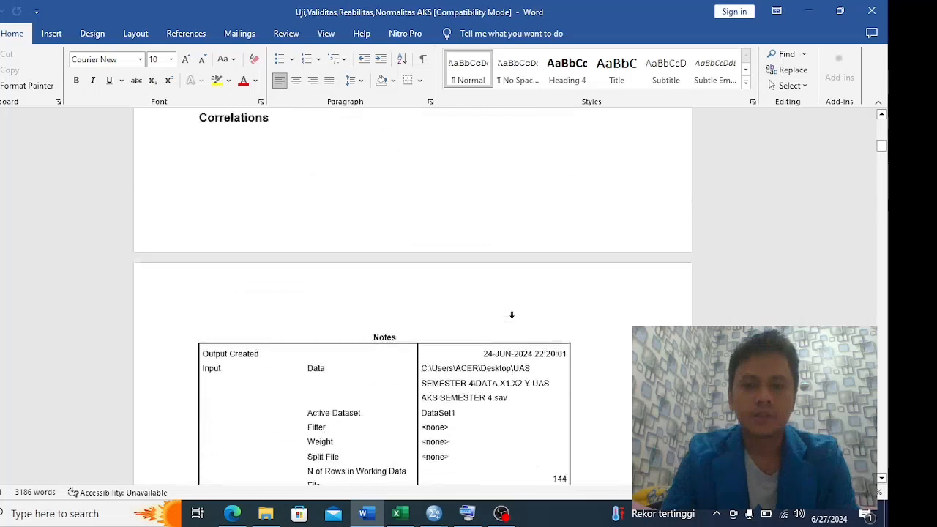
{"action": "scroll", "coordinate": [512, 314], "scroll_direction": "down", "scroll_amount": 2}
{"action": "scroll", "coordinate": [512, 315], "scroll_direction": "down", "scroll_amount": 10}
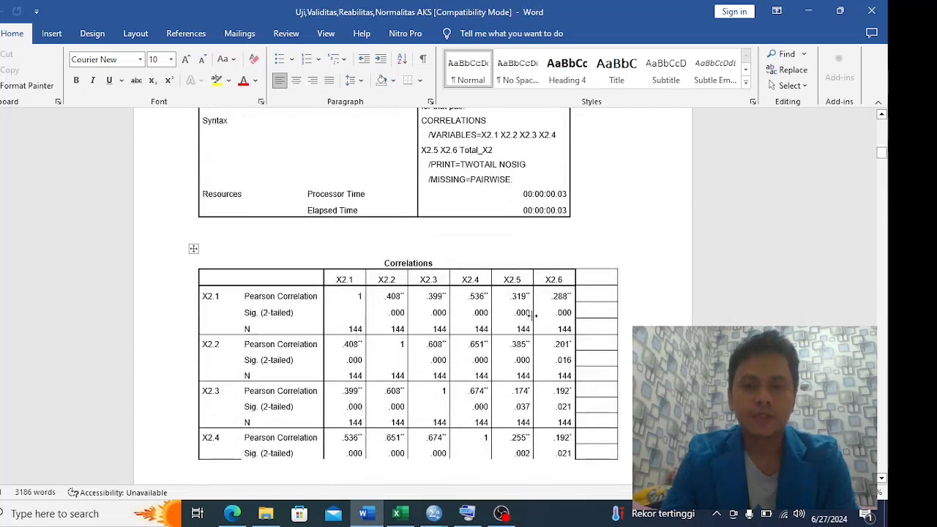
{"action": "scroll", "coordinate": [537, 311], "scroll_direction": "up", "scroll_amount": 1}
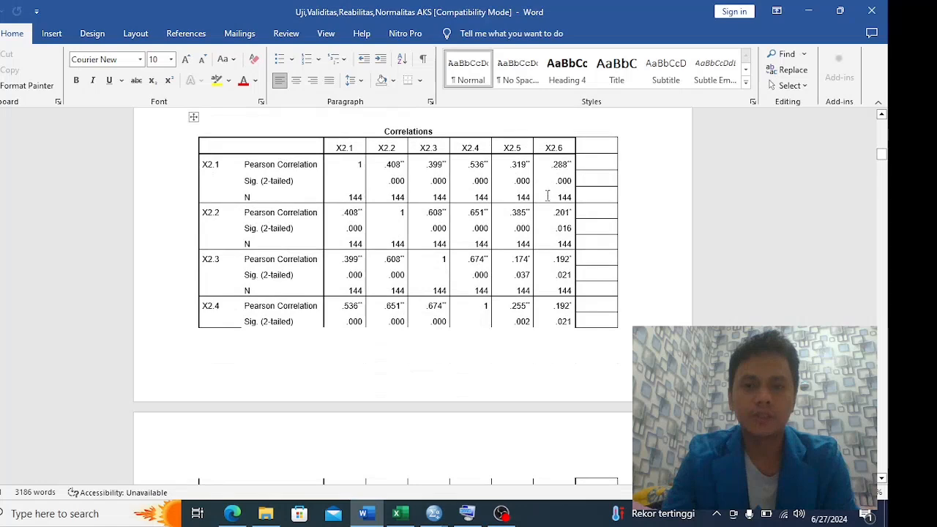
Examine the report's Total_X2 correlations and its separate correlation table for X2.1 to X2.4 against Total_X2
{"action": "scroll", "coordinate": [540, 217], "scroll_direction": "down", "scroll_amount": 2}
{"action": "scroll", "coordinate": [539, 217], "scroll_direction": "down", "scroll_amount": 10}
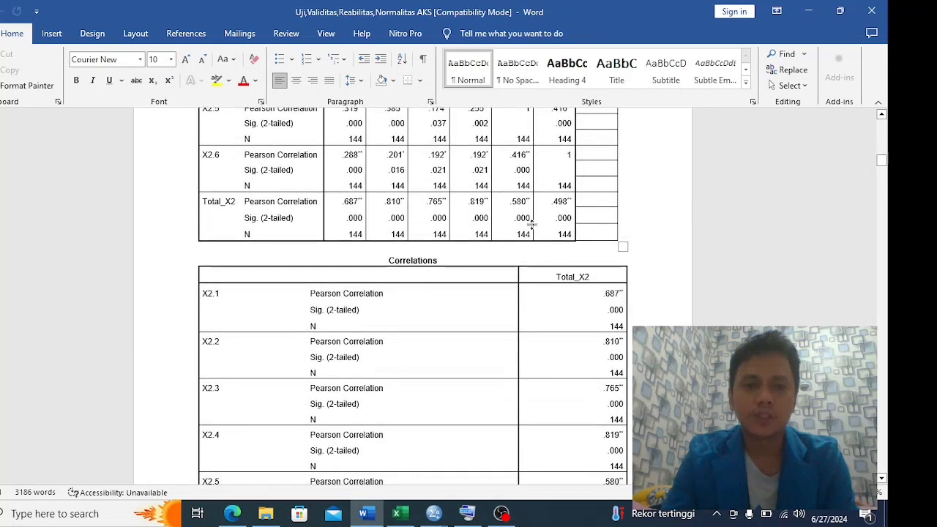
{"action": "scroll", "coordinate": [532, 226], "scroll_direction": "down", "scroll_amount": 8}
{"action": "scroll", "coordinate": [536, 234], "scroll_direction": "down", "scroll_amount": 10}
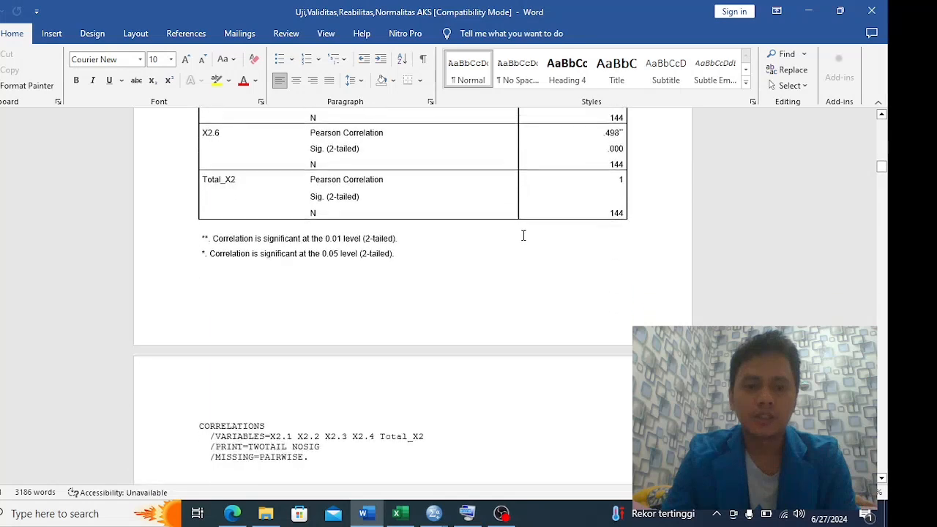
{"action": "scroll", "coordinate": [490, 235], "scroll_direction": "down", "scroll_amount": 13}
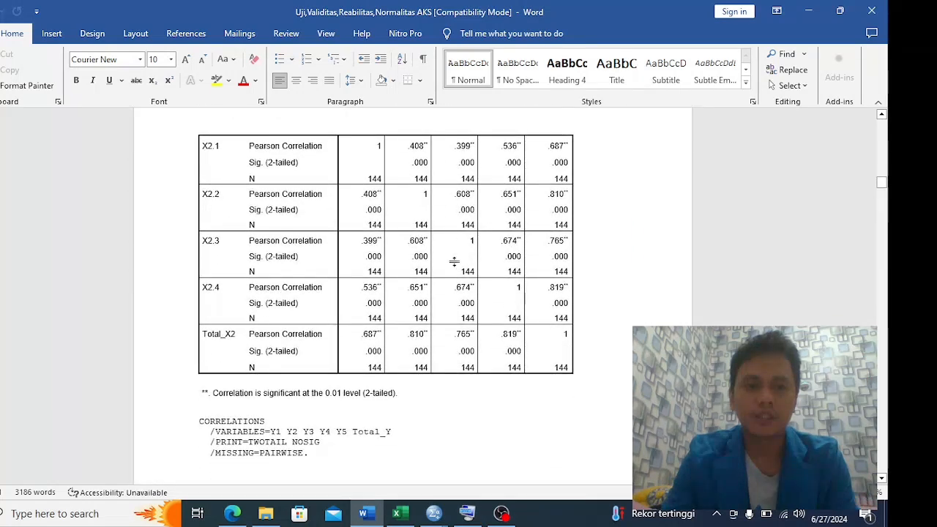
{"action": "scroll", "coordinate": [388, 234], "scroll_direction": "up", "scroll_amount": 5}
{"action": "scroll", "coordinate": [377, 240], "scroll_direction": "down", "scroll_amount": 7}
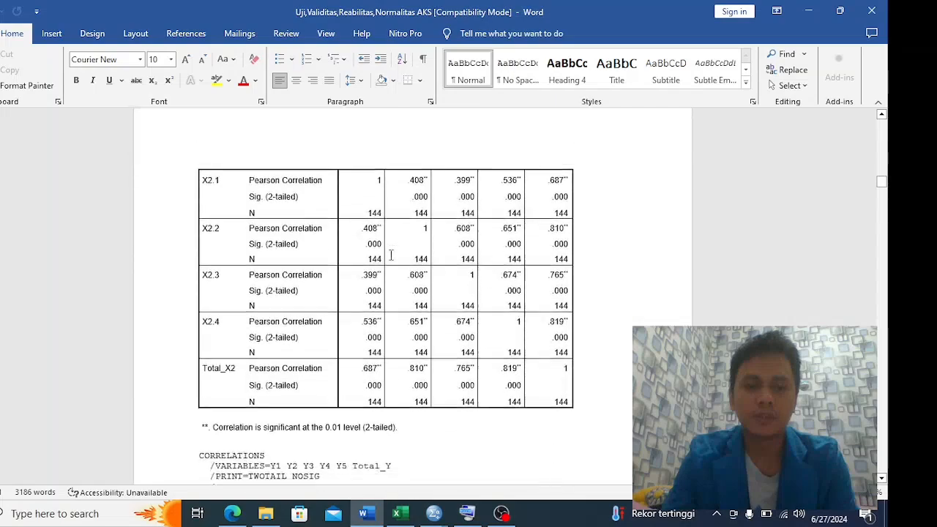
{"action": "scroll", "coordinate": [371, 243], "scroll_direction": "down", "scroll_amount": 4}
{"action": "scroll", "coordinate": [378, 245], "scroll_direction": "up", "scroll_amount": 5}
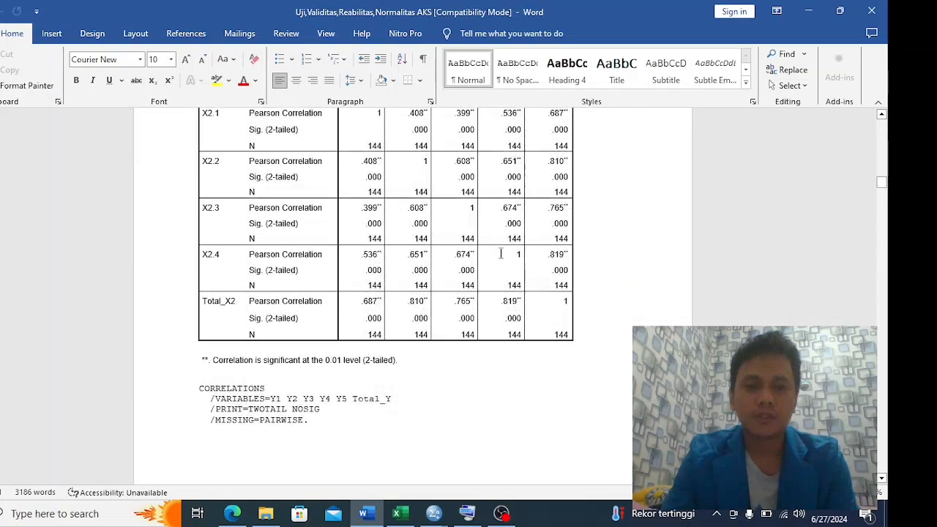
Review the report's X2 correlation tables, the X1 correlations table and the Uji Validitas explanation of the validity criteria
{"action": "scroll", "coordinate": [532, 276], "scroll_direction": "up", "scroll_amount": 20}
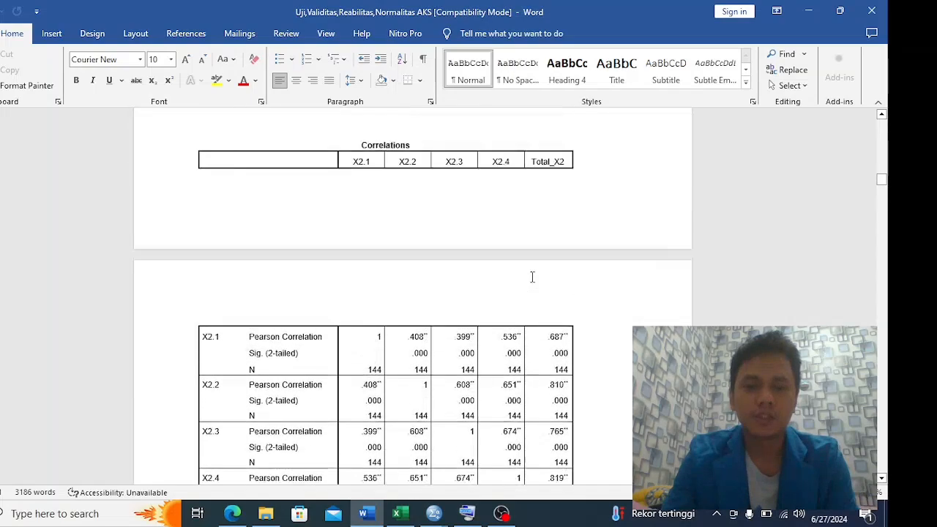
{"action": "scroll", "coordinate": [532, 277], "scroll_direction": "down", "scroll_amount": 15}
{"action": "scroll", "coordinate": [532, 276], "scroll_direction": "up", "scroll_amount": 10}
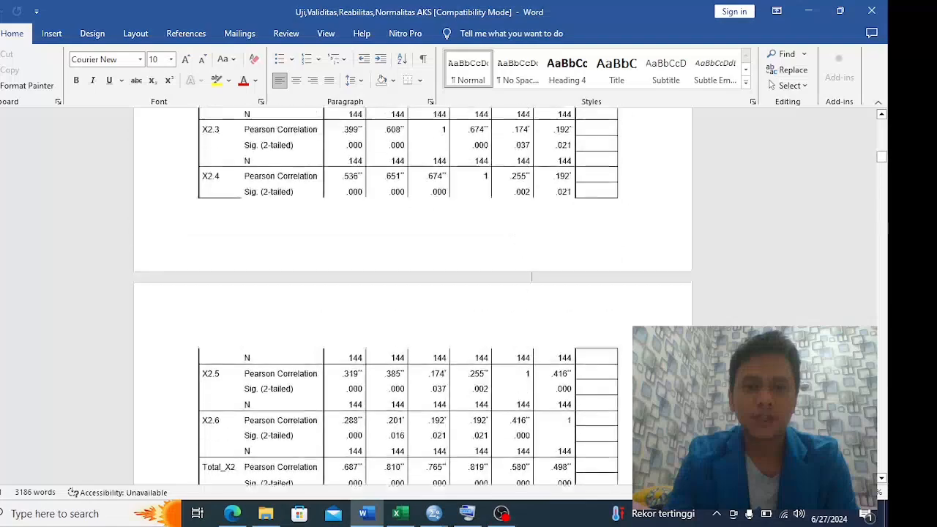
{"action": "scroll", "coordinate": [532, 277], "scroll_direction": "down", "scroll_amount": 15}
{"action": "scroll", "coordinate": [542, 282], "scroll_direction": "up", "scroll_amount": 13}
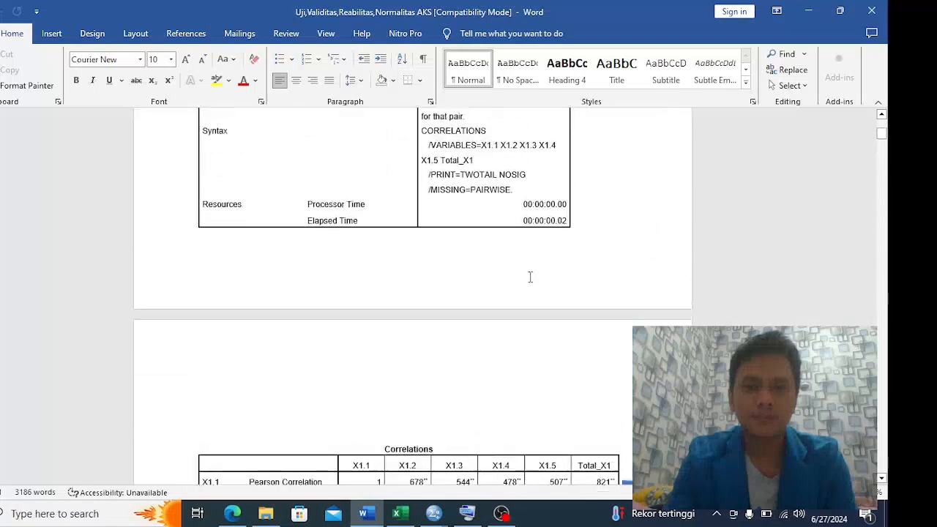
{"action": "scroll", "coordinate": [572, 296], "scroll_direction": "down", "scroll_amount": 9}
{"action": "scroll", "coordinate": [572, 296], "scroll_direction": "down", "scroll_amount": 8}
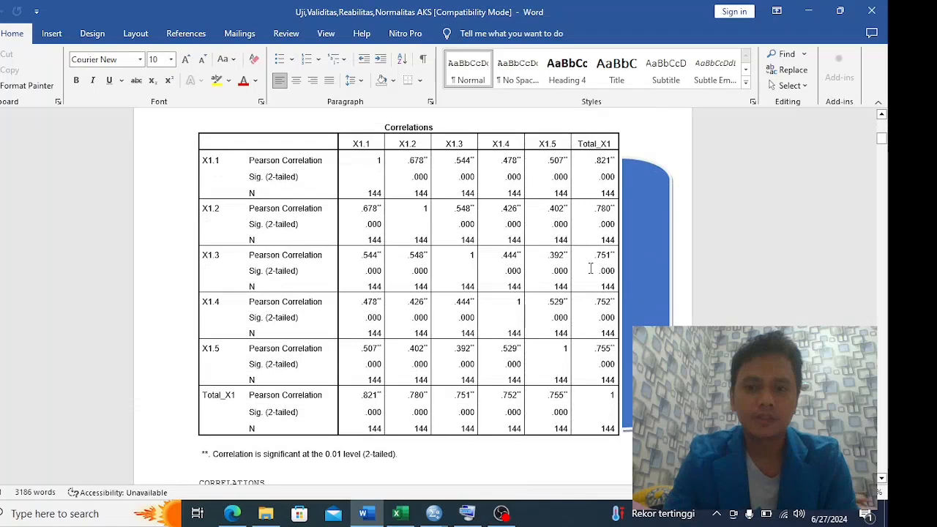
{"action": "scroll", "coordinate": [603, 390], "scroll_direction": "up", "scroll_amount": 20}
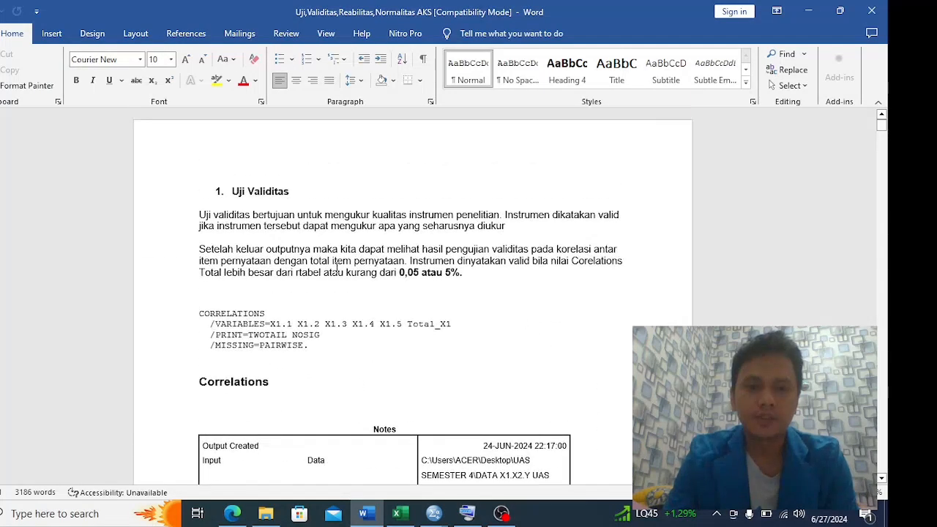
{"action": "scroll", "coordinate": [474, 240], "scroll_direction": "down", "scroll_amount": 20}
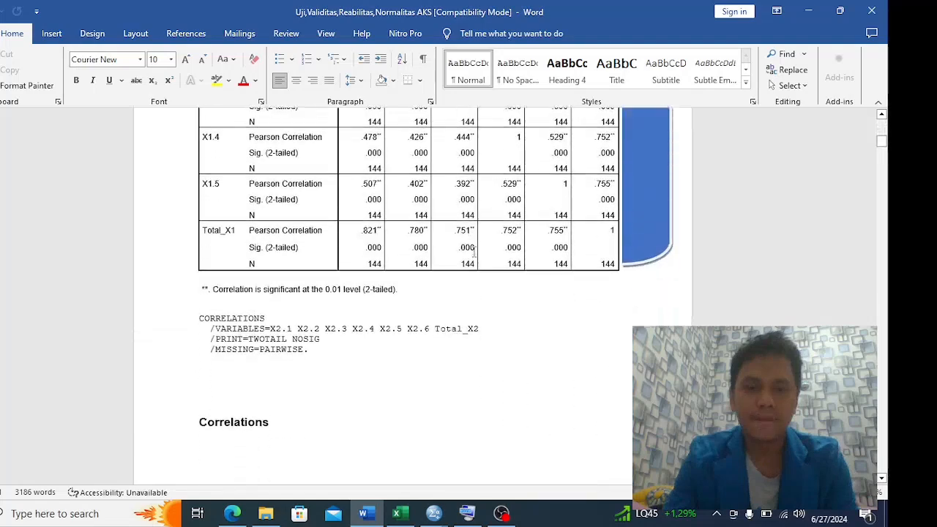
{"action": "scroll", "coordinate": [476, 263], "scroll_direction": "down", "scroll_amount": 20}
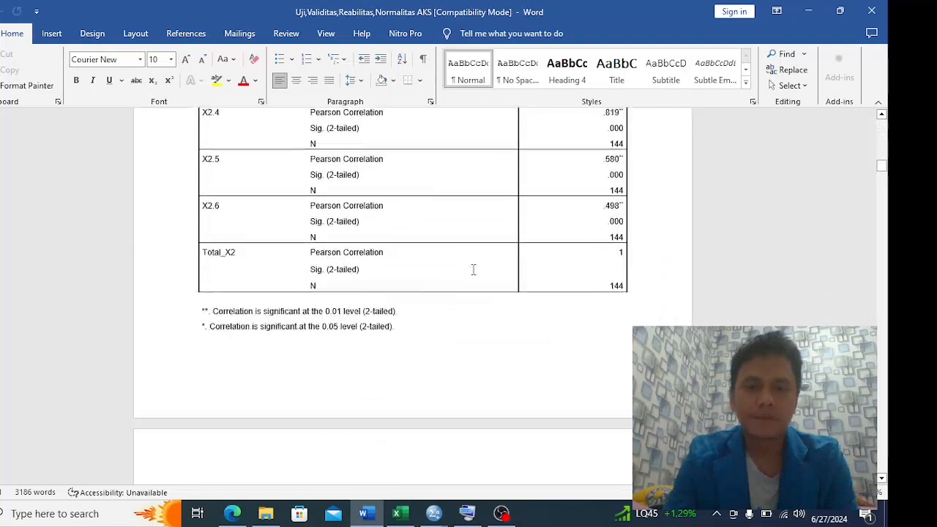
{"action": "scroll", "coordinate": [479, 279], "scroll_direction": "down", "scroll_amount": 20}
Switch to SPSS and review the X2 correlation output alongside the dataset in the Data Editor
{"action": "key", "text": "alt+Tab"}
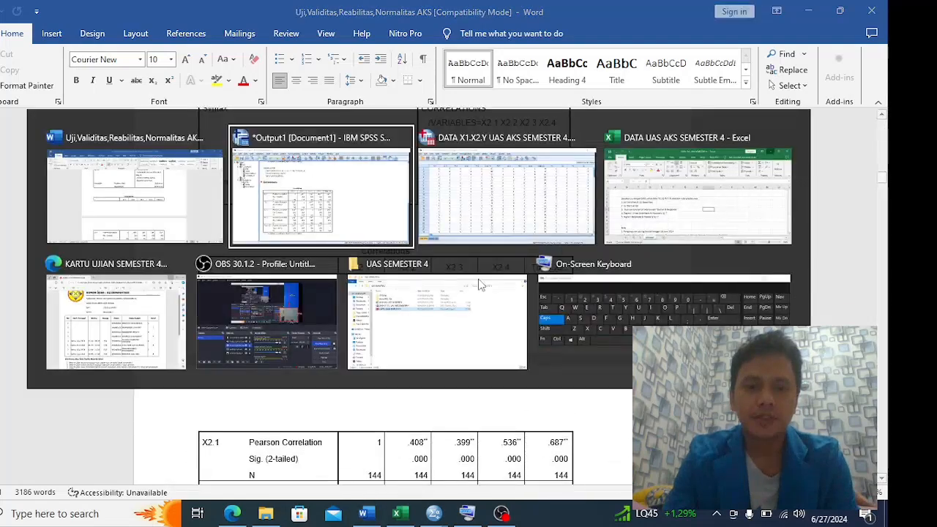
{"action": "key", "text": "alt+Tab"}
{"action": "key", "text": "alt+Tab"}
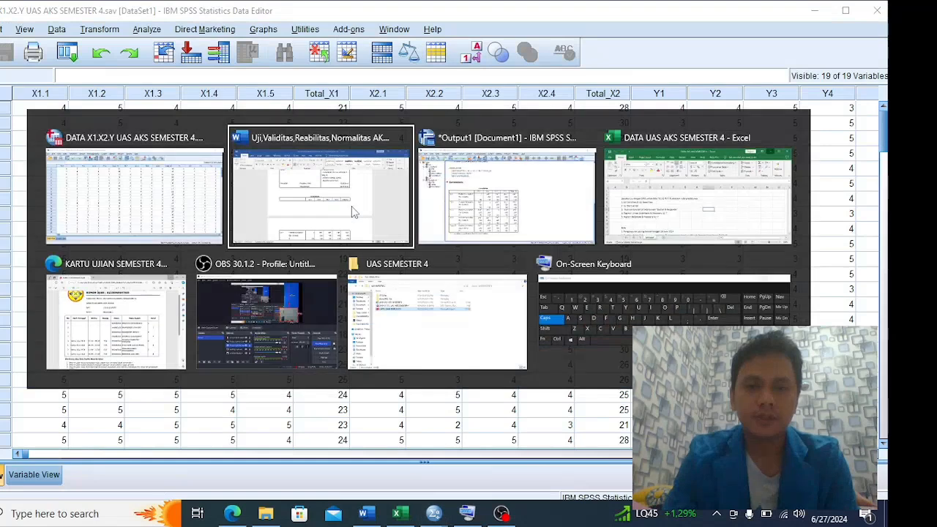
{"action": "key", "text": "alt+Tab"}
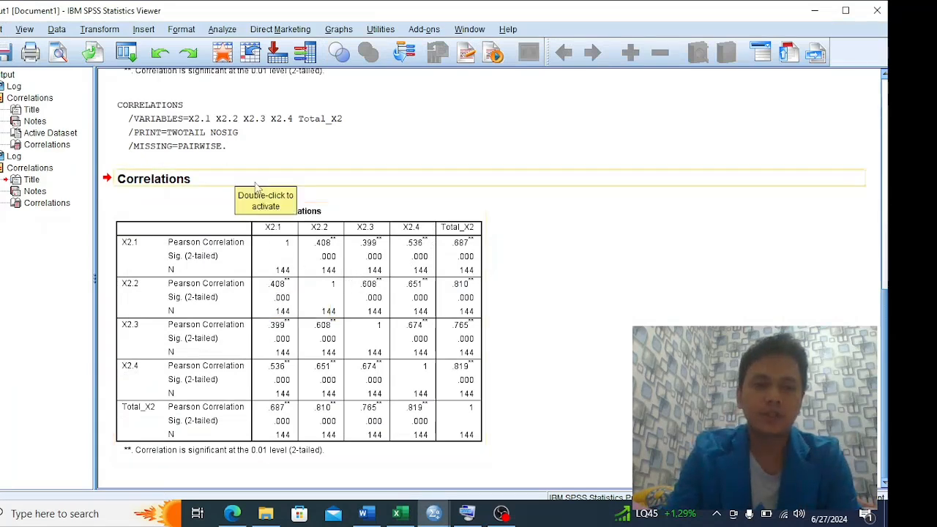
{"action": "key", "text": "alt+Tab"}
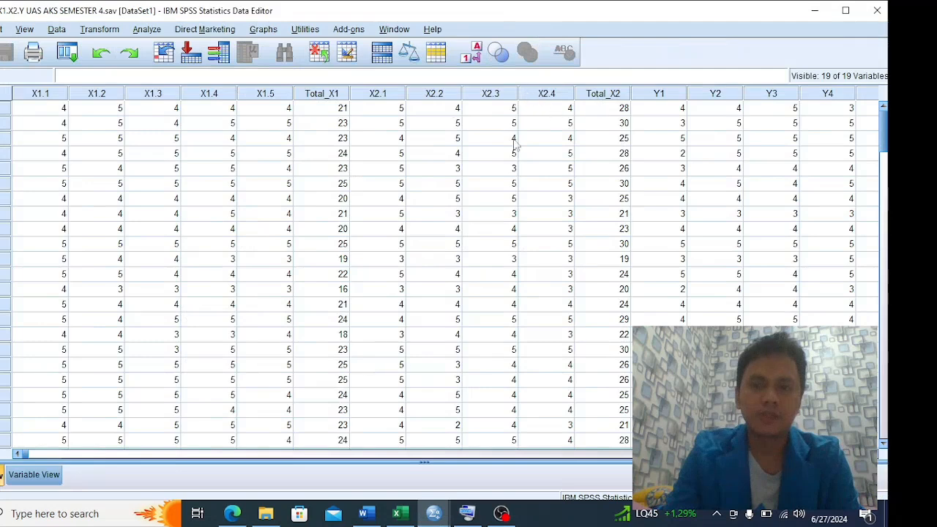
{"action": "left_click", "coordinate": [505, 96]}
{"action": "left_click", "coordinate": [541, 95]}
{"action": "right_click", "coordinate": [538, 100]}
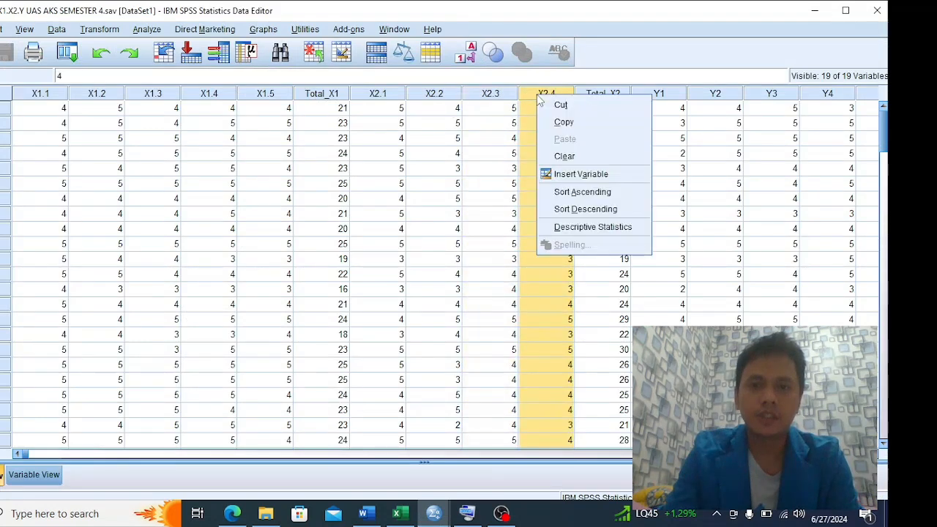
{"action": "left_click", "coordinate": [503, 95]}
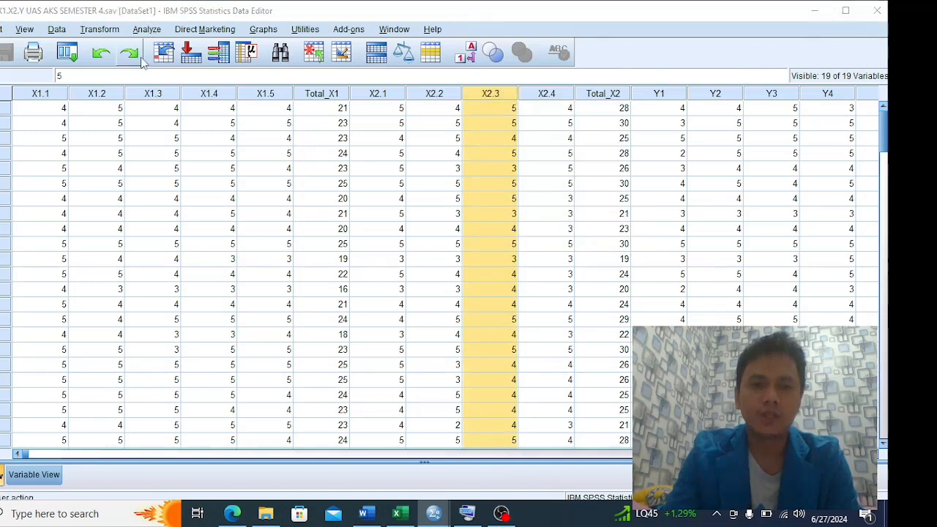
{"action": "key", "text": "alt+Tab"}
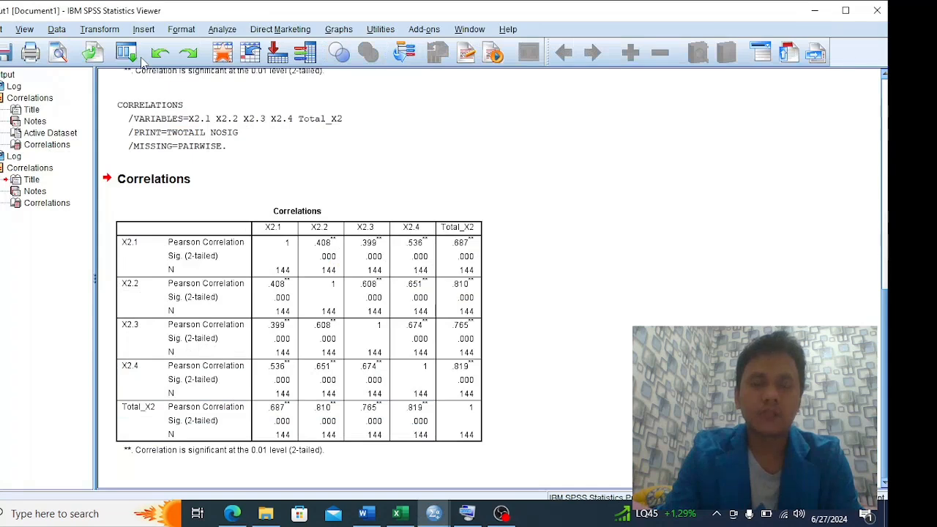
{"action": "key", "text": "alt+Tab"}
{"action": "key", "text": "alt+Tab"}
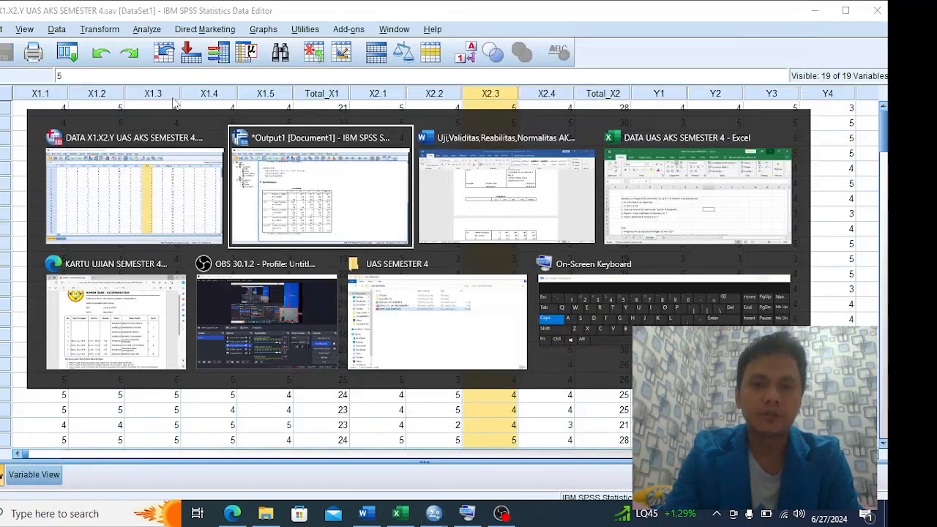
{"action": "key", "text": "alt+Tab"}
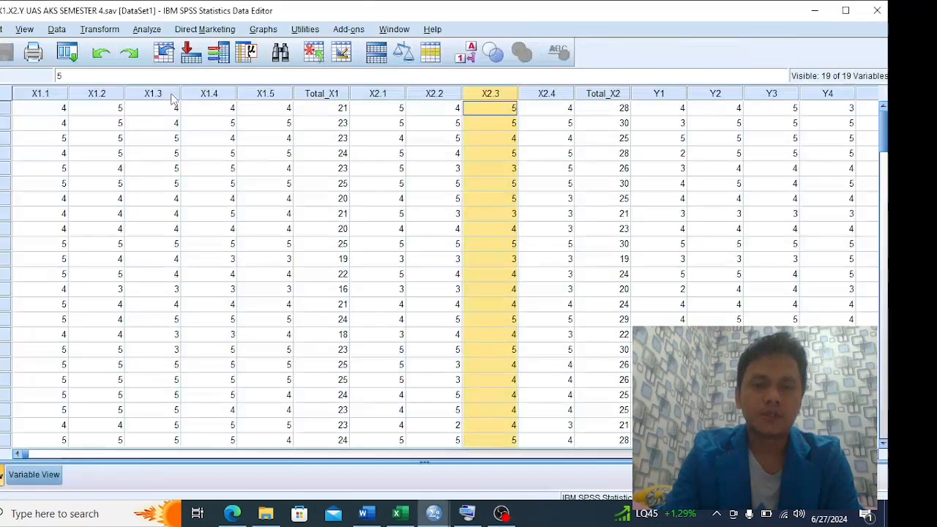
Reopen the Bivariate Correlations setup and remove X2.1 to X2.4 and Total_X2 from the analysis variables
{"action": "left_click", "coordinate": [147, 31]}
{"action": "mouse_move", "coordinate": [189, 158]}
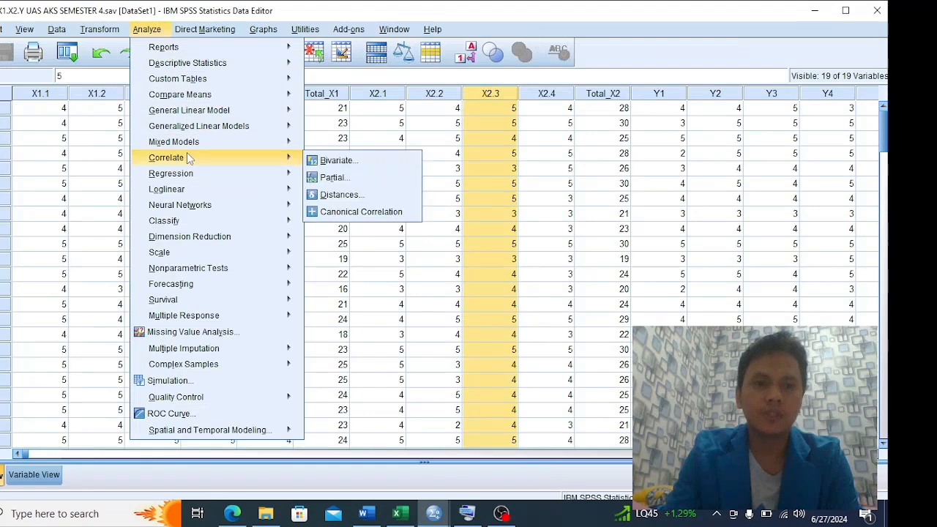
{"action": "left_click", "coordinate": [333, 161]}
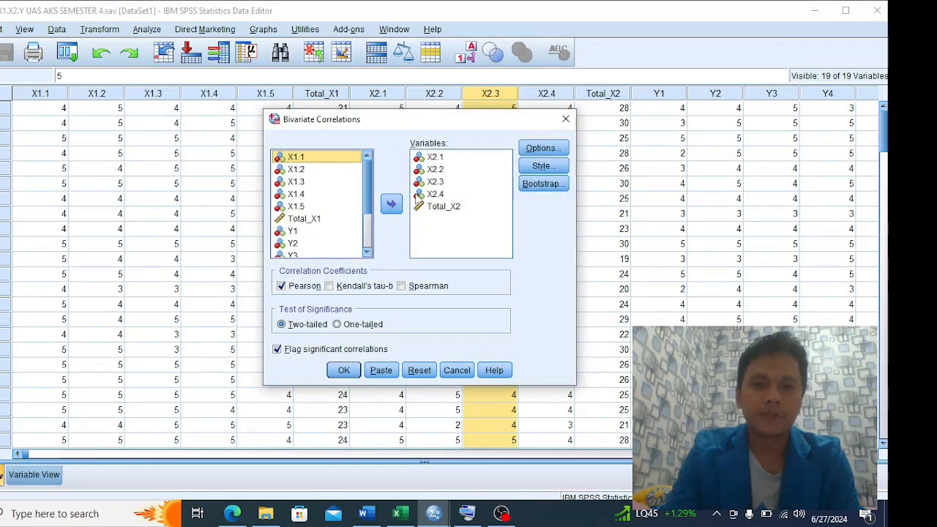
{"action": "left_click", "coordinate": [433, 158]}
{"action": "left_click", "coordinate": [392, 204]}
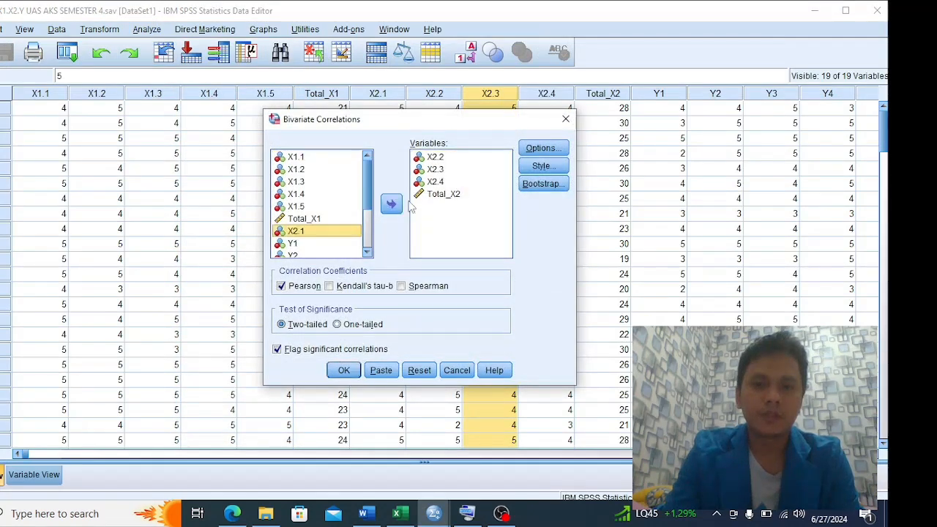
{"action": "left_click", "coordinate": [435, 158]}
{"action": "left_click", "coordinate": [392, 204]}
{"action": "left_click", "coordinate": [434, 157]}
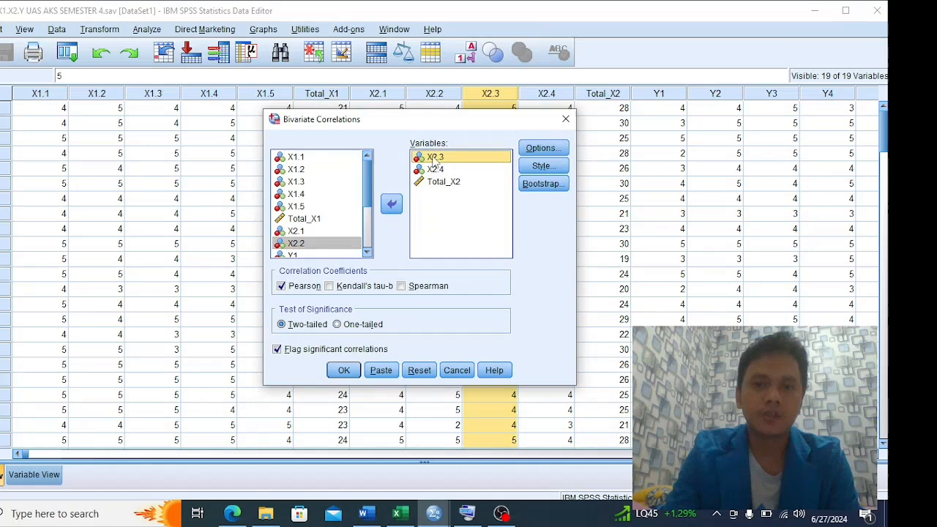
{"action": "left_click", "coordinate": [392, 204]}
{"action": "left_click", "coordinate": [434, 158]}
{"action": "left_click", "coordinate": [392, 204]}
{"action": "left_click", "coordinate": [439, 157]}
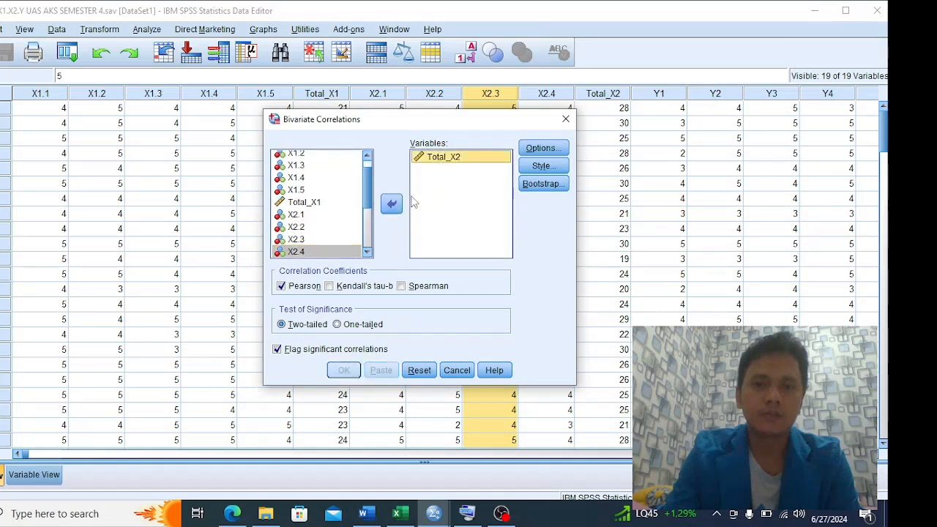
{"action": "left_click", "coordinate": [391, 204]}
Add Y1, Y2 and Y3 to the correlation variables
{"action": "scroll", "coordinate": [347, 212], "scroll_direction": "down", "scroll_amount": 3}
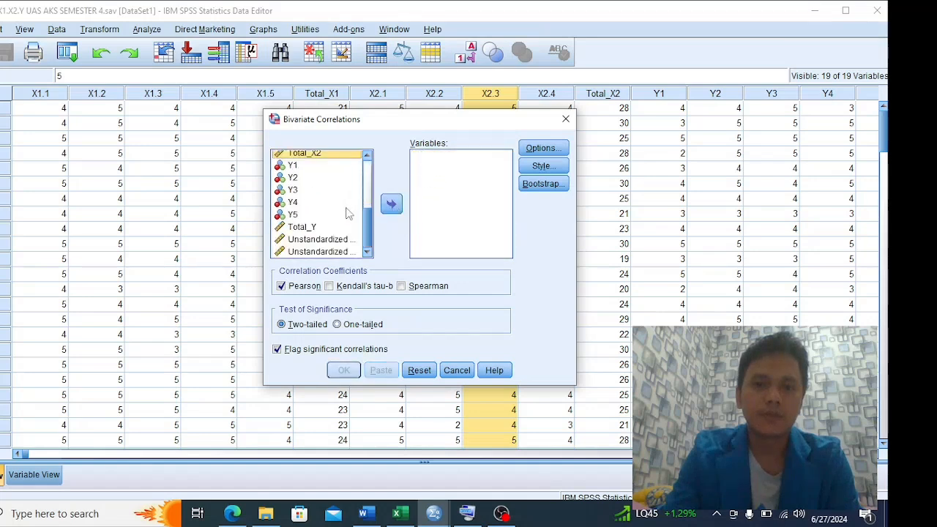
{"action": "left_click", "coordinate": [292, 167]}
{"action": "left_click", "coordinate": [391, 204]}
{"action": "left_click", "coordinate": [300, 178]}
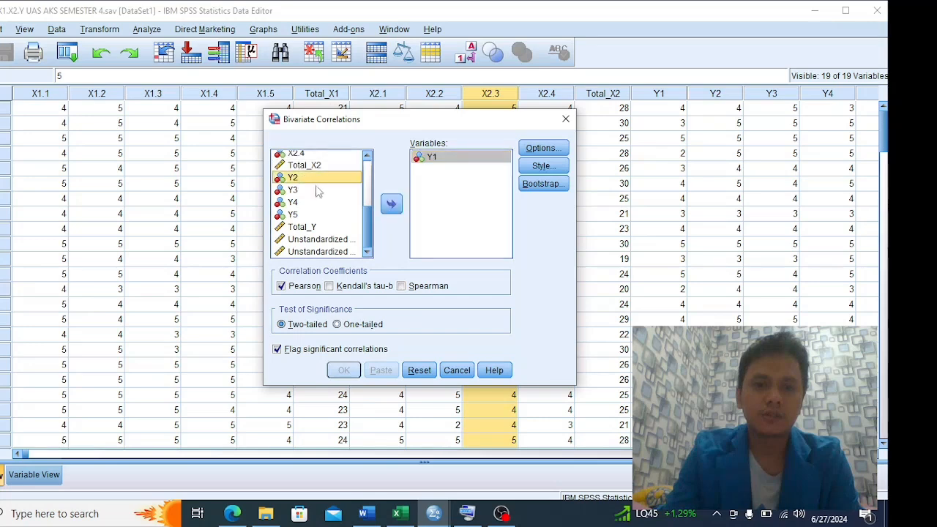
{"action": "left_click", "coordinate": [391, 207]}
{"action": "left_click", "coordinate": [292, 190]}
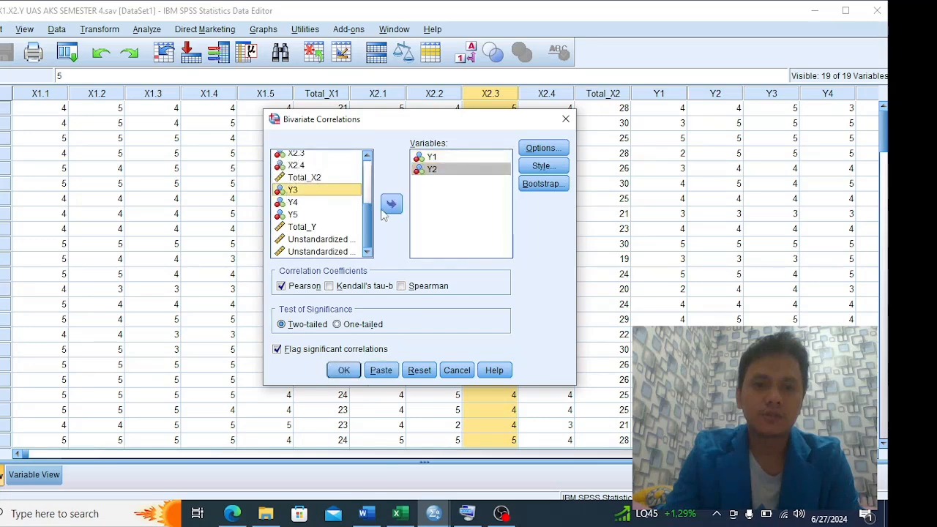
{"action": "left_click", "coordinate": [391, 204]}
Add Y4, Y5 and Total_Y to the analysis variables and run the two-tailed Pearson correlation
{"action": "left_click", "coordinate": [292, 202]}
{"action": "left_click", "coordinate": [392, 207]}
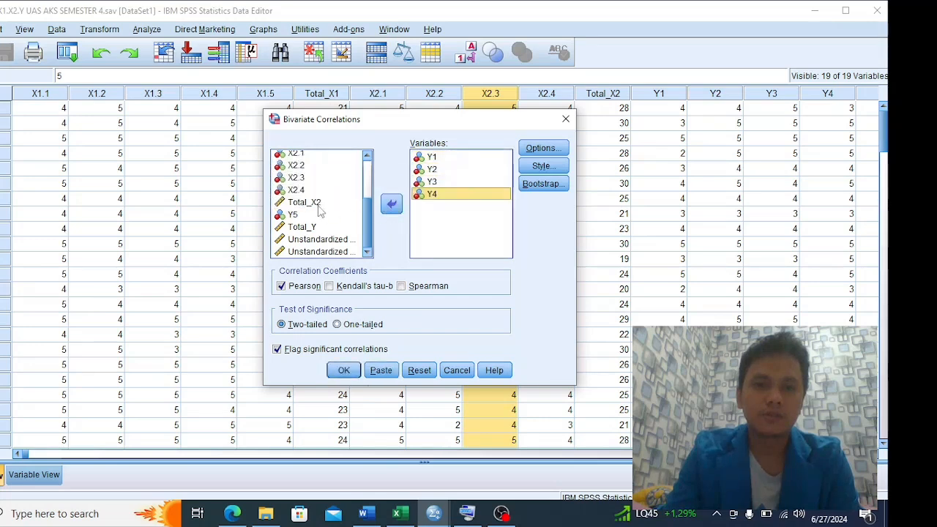
{"action": "left_click", "coordinate": [292, 214]}
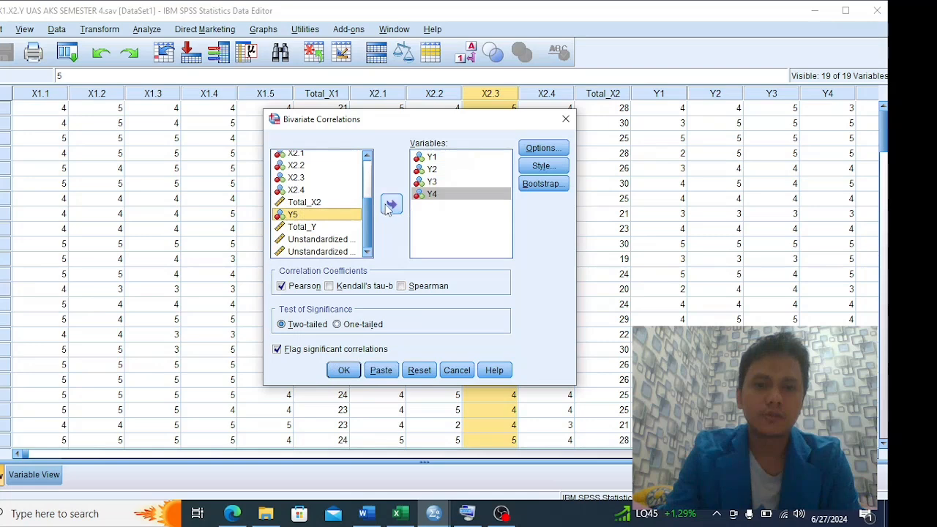
{"action": "left_click", "coordinate": [390, 206]}
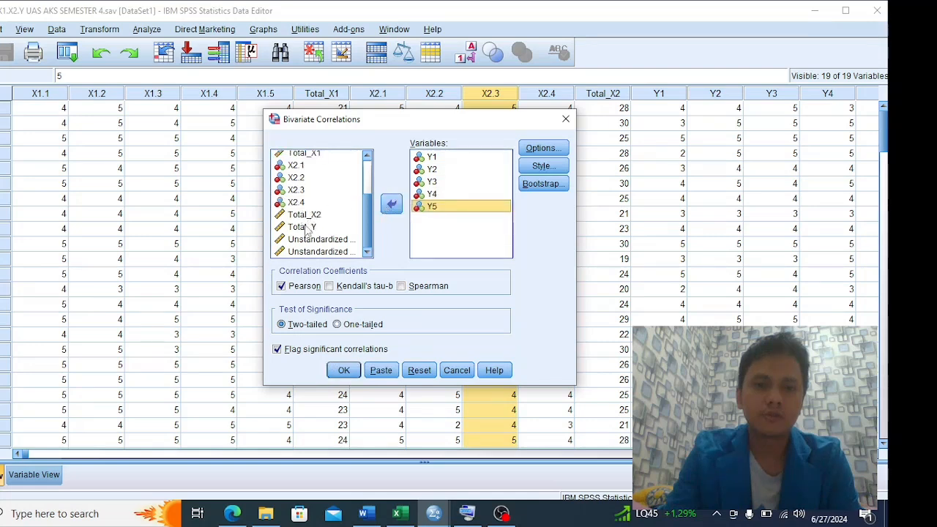
{"action": "left_click", "coordinate": [307, 228]}
{"action": "left_click", "coordinate": [390, 204]}
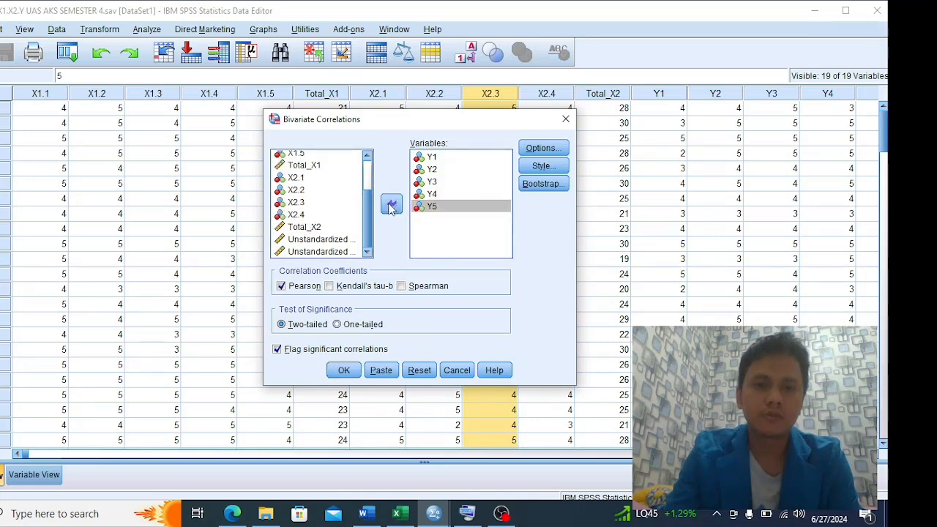
{"action": "left_click", "coordinate": [343, 370]}
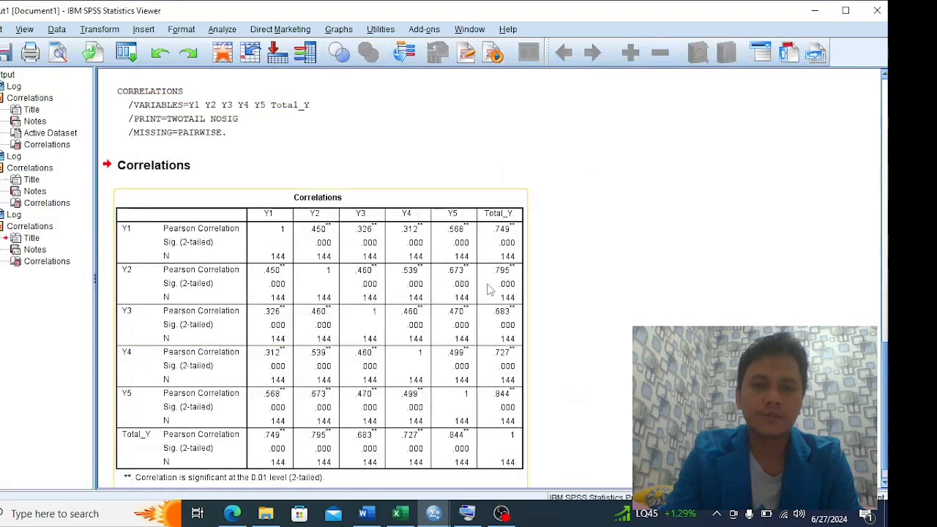
Check the Y correlation output, then switch to the Word report and examine its correlations table for Y1 to Y5 against Total_Y
{"action": "scroll", "coordinate": [525, 283], "scroll_direction": "down", "scroll_amount": 1}
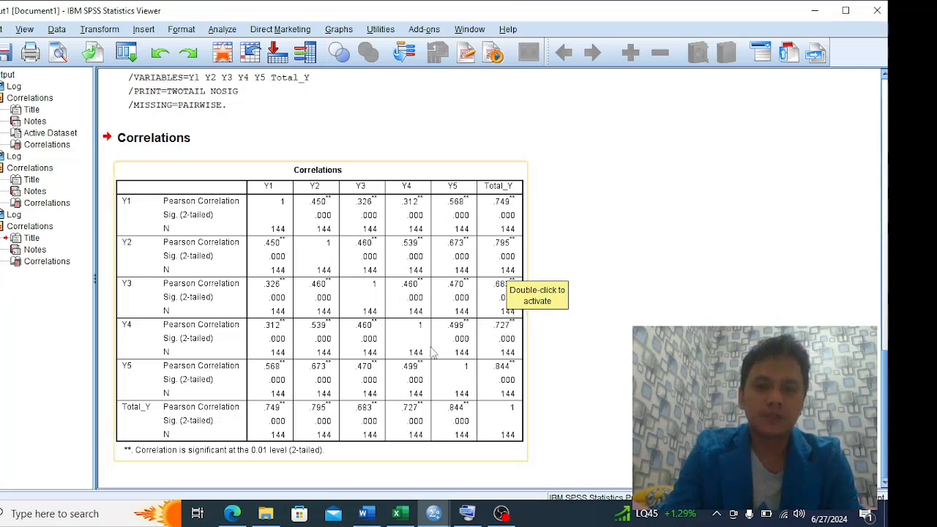
{"action": "scroll", "coordinate": [390, 352], "scroll_direction": "up", "scroll_amount": 5}
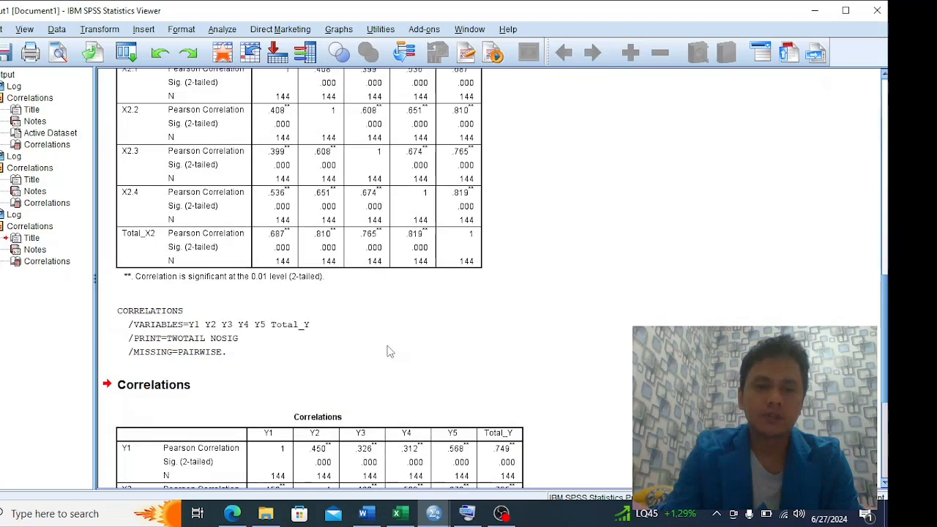
{"action": "scroll", "coordinate": [390, 352], "scroll_direction": "down", "scroll_amount": 5}
{"action": "key", "text": "alt+Tab"}
{"action": "key", "text": "alt+Tab"}
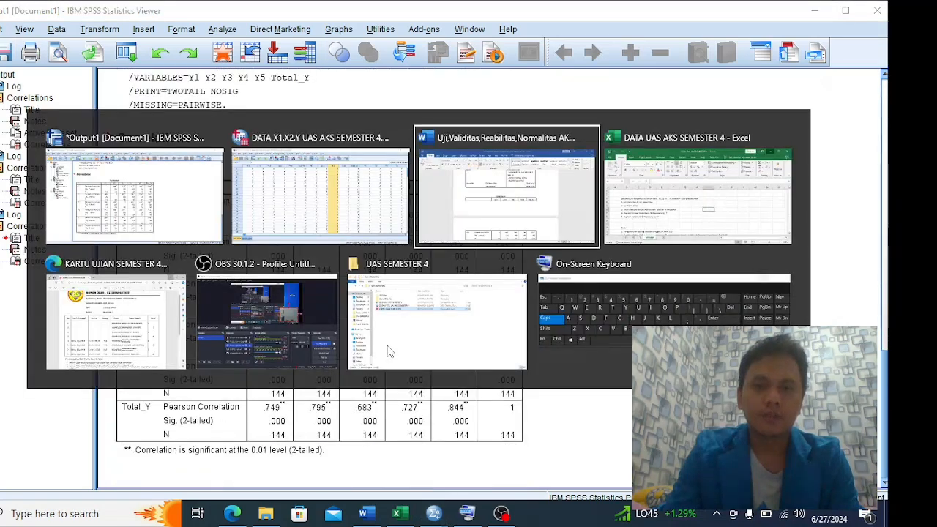
{"action": "scroll", "coordinate": [391, 352], "scroll_direction": "down", "scroll_amount": 8}
{"action": "scroll", "coordinate": [393, 351], "scroll_direction": "down", "scroll_amount": 18}
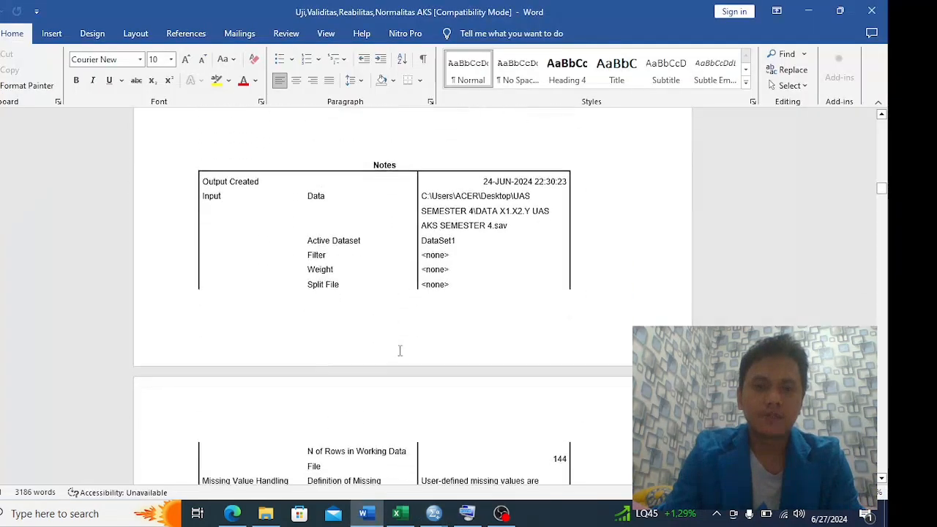
{"action": "scroll", "coordinate": [471, 356], "scroll_direction": "down", "scroll_amount": 1}
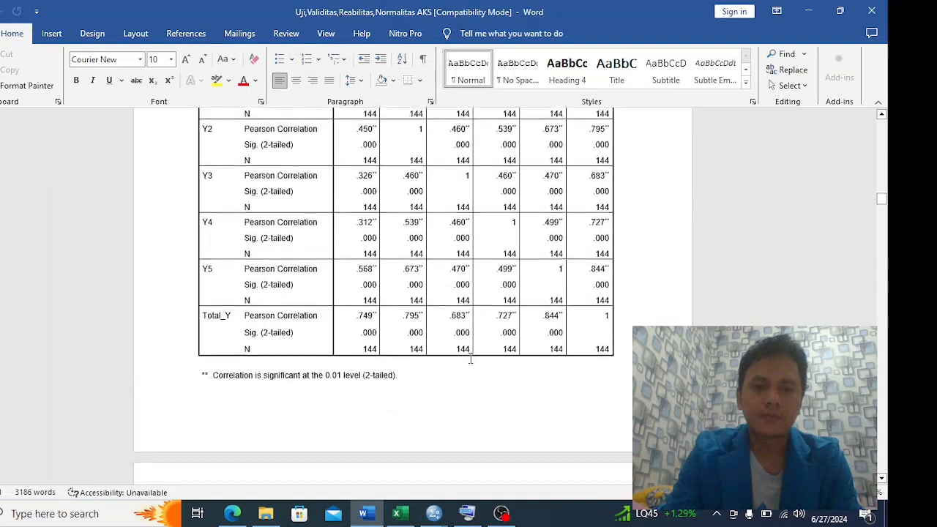
{"action": "scroll", "coordinate": [470, 356], "scroll_direction": "up", "scroll_amount": 2}
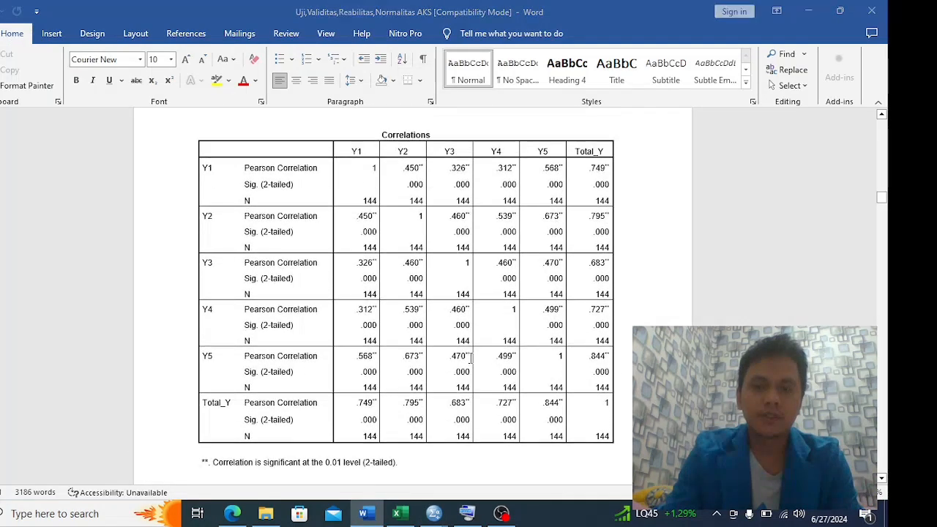
Glance at the SPSS output, then look through the Word report as far as its Uji Reliabilitas section
{"action": "key", "text": "alt+Tab"}
{"action": "key", "text": "alt+Tab"}
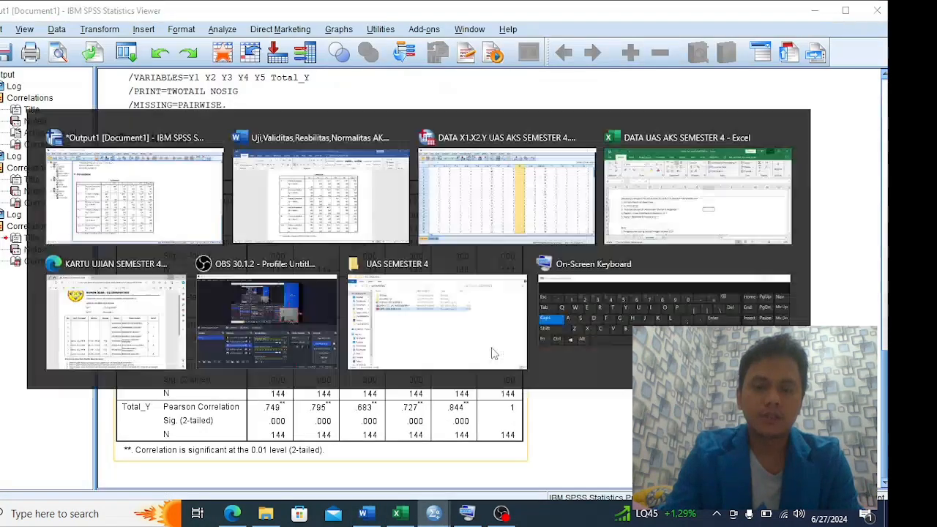
{"action": "scroll", "coordinate": [491, 347], "scroll_direction": "down", "scroll_amount": 10}
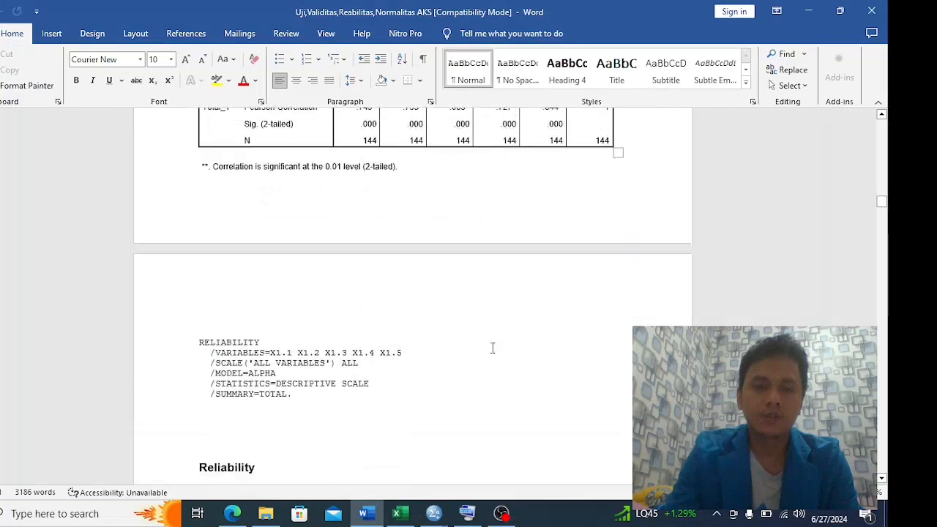
{"action": "scroll", "coordinate": [492, 348], "scroll_direction": "down", "scroll_amount": 10}
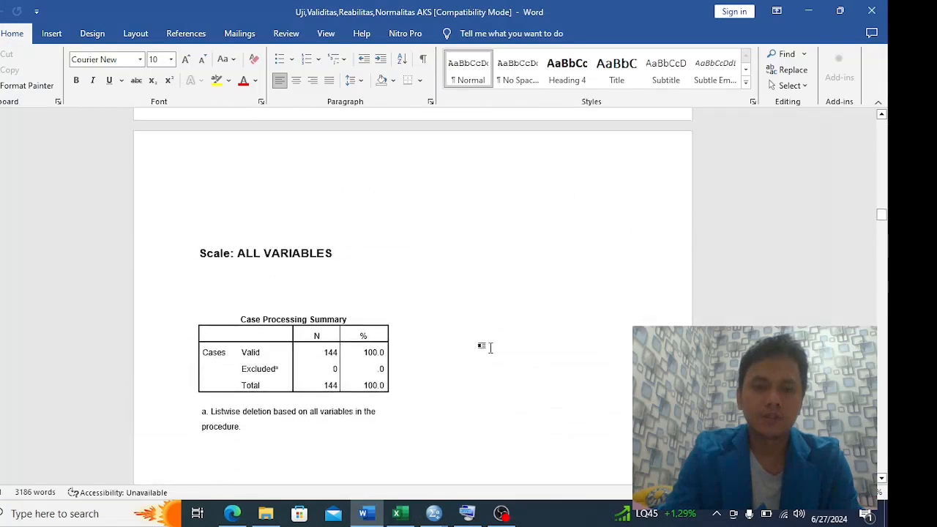
{"action": "scroll", "coordinate": [491, 347], "scroll_direction": "down", "scroll_amount": 3}
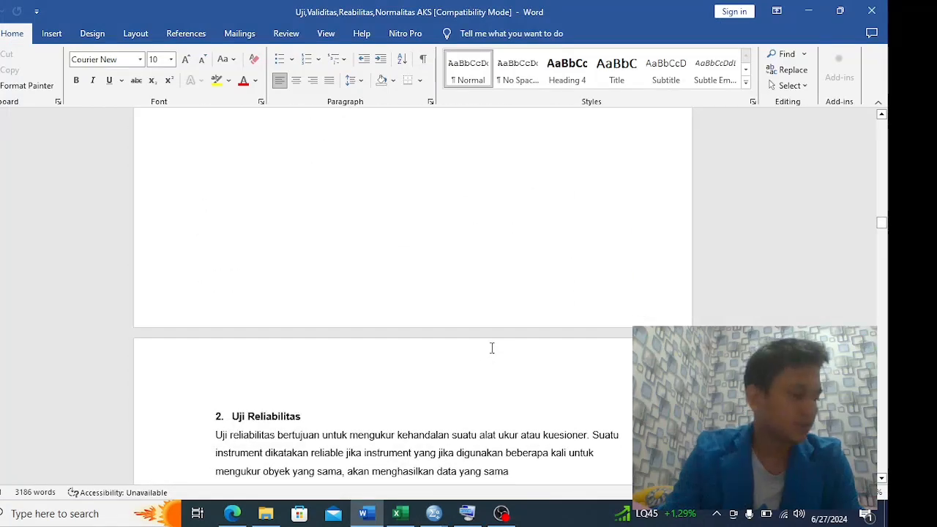
{"action": "scroll", "coordinate": [492, 347], "scroll_direction": "down", "scroll_amount": 4}
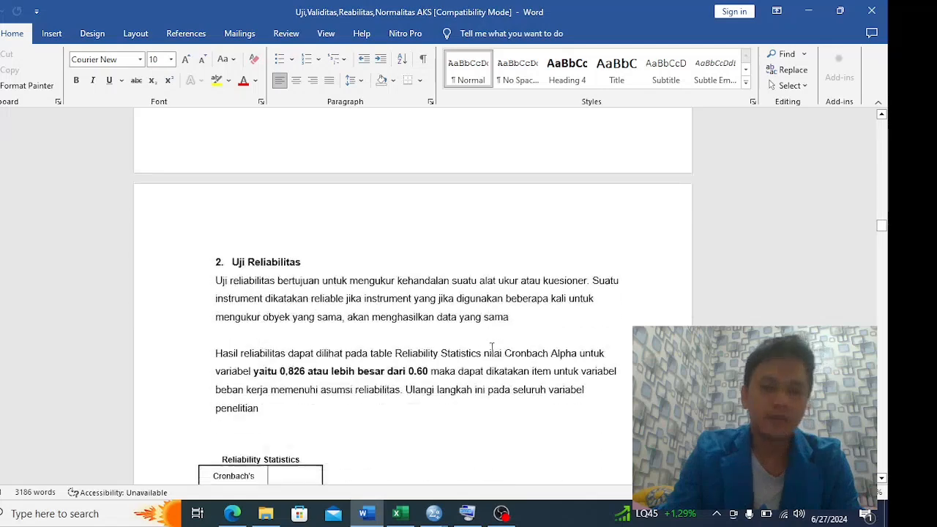
{"action": "scroll", "coordinate": [492, 348], "scroll_direction": "up", "scroll_amount": 8}
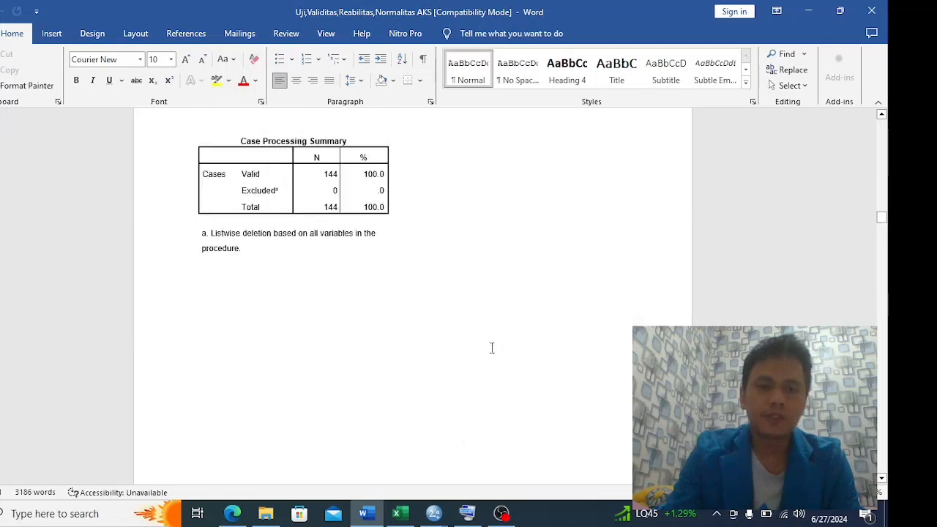
{"action": "key", "text": "alt+Tab"}
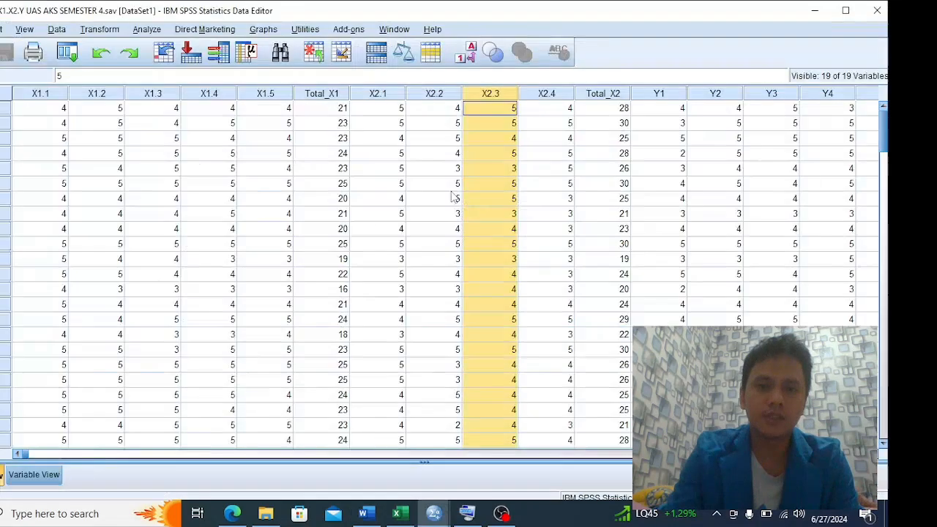
{"action": "left_click", "coordinate": [470, 194]}
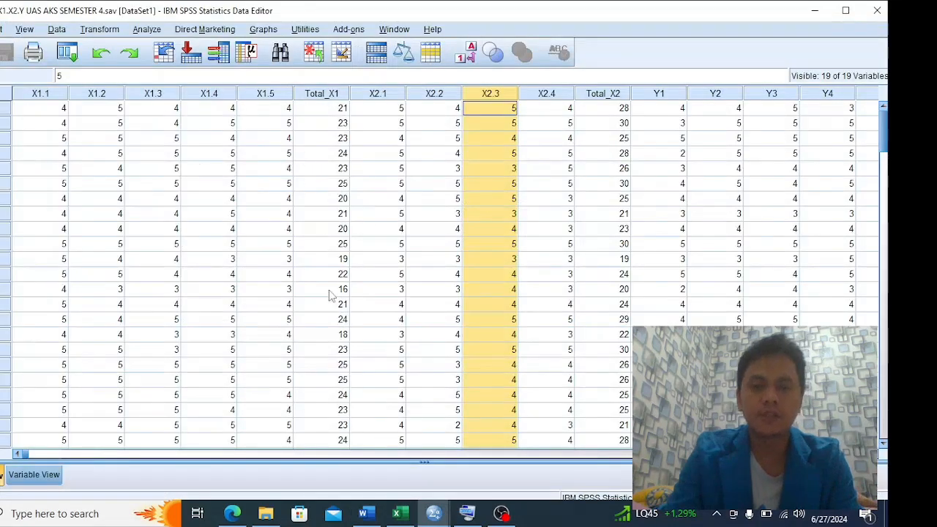
{"action": "left_click", "coordinate": [812, 13]}
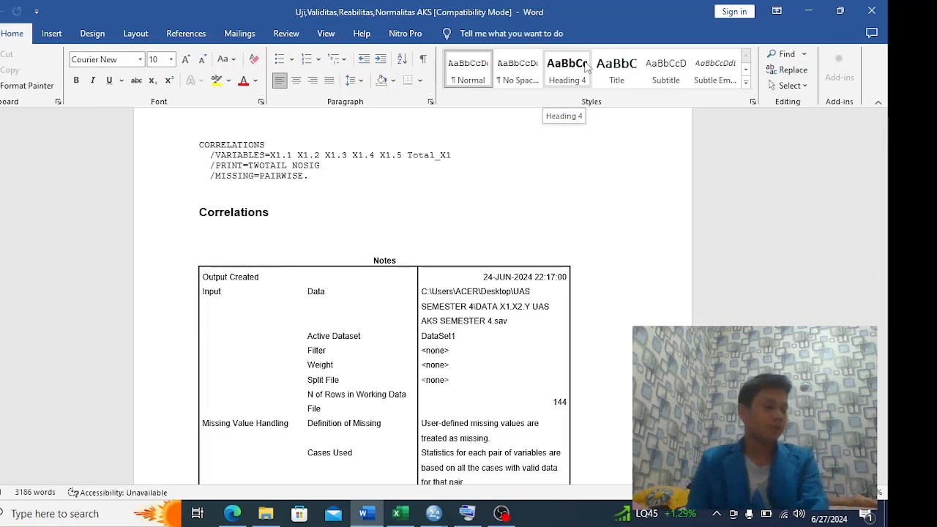
{"action": "scroll", "coordinate": [536, 209], "scroll_direction": "down", "scroll_amount": 10}
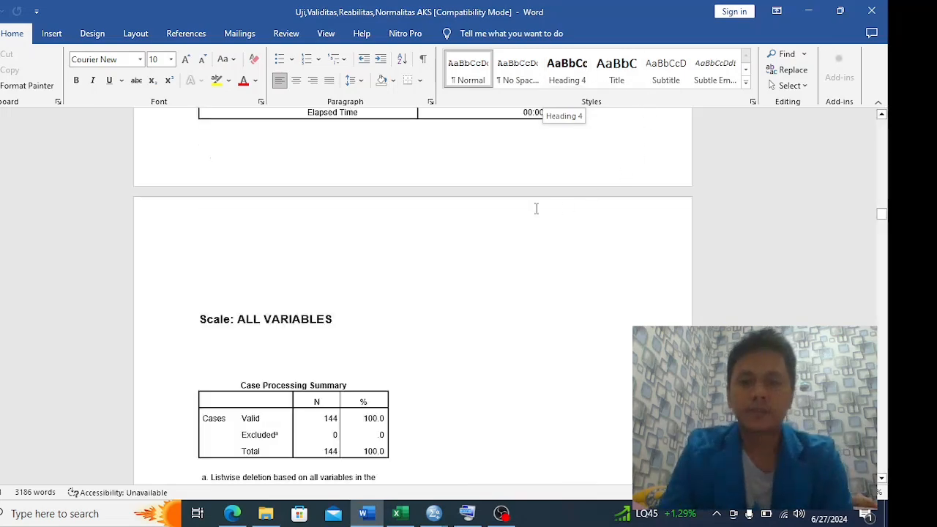
{"action": "left_click", "coordinate": [808, 10]}
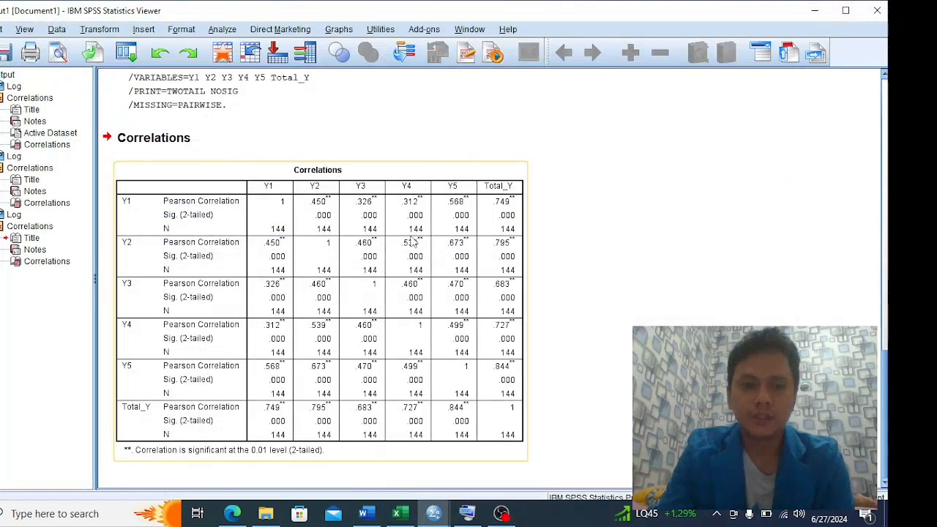
{"action": "scroll", "coordinate": [413, 241], "scroll_direction": "up", "scroll_amount": 10}
{"action": "left_click", "coordinate": [387, 198]}
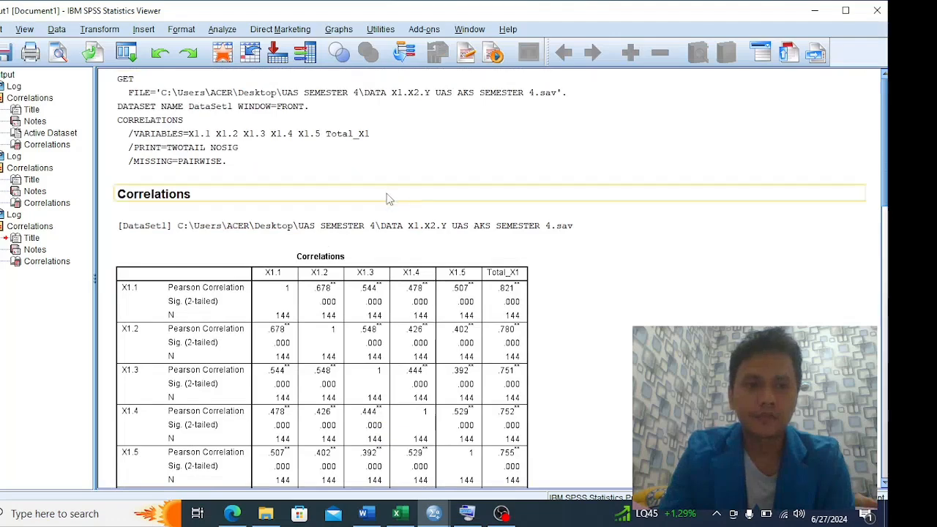
{"action": "left_click", "coordinate": [814, 10]}
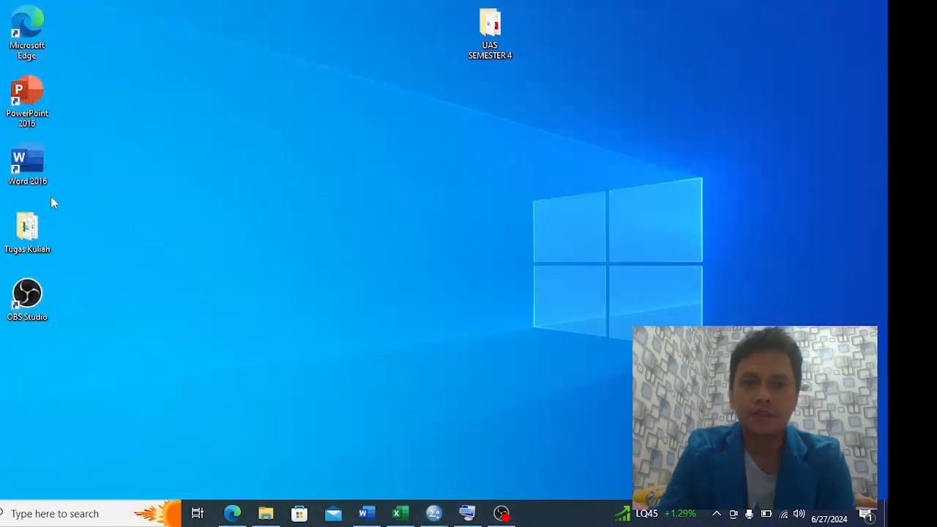
{"action": "key", "text": "alt+Tab"}
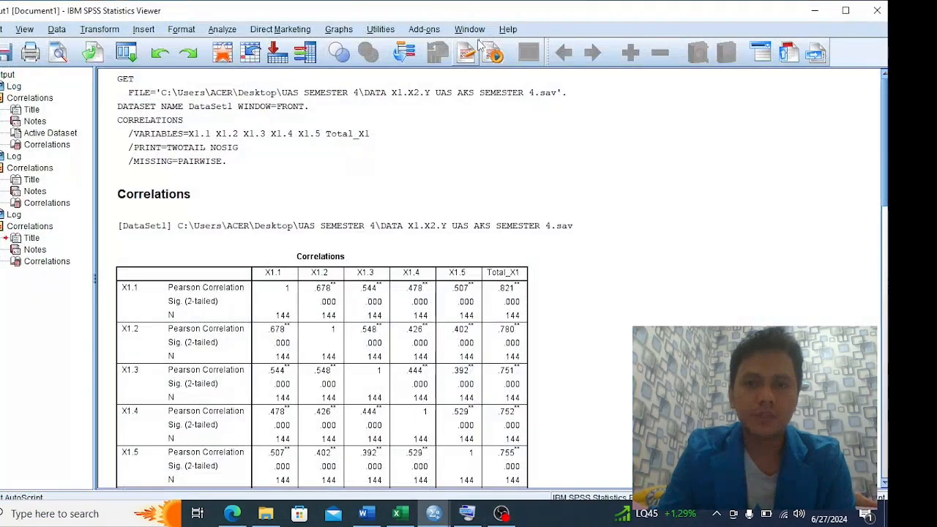
{"action": "key", "text": "alt+Tab"}
{"action": "left_click", "coordinate": [807, 10]}
{"action": "left_click", "coordinate": [814, 10]}
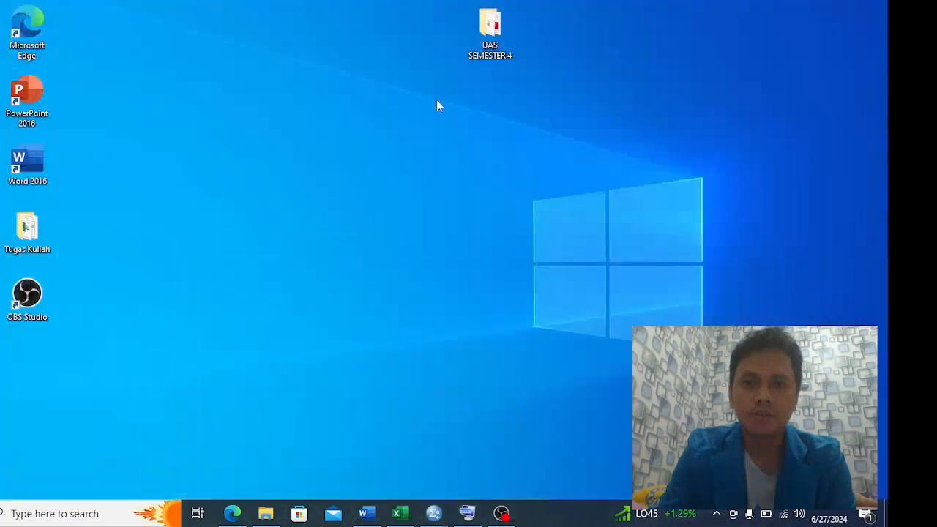
{"action": "right_click", "coordinate": [331, 162]}
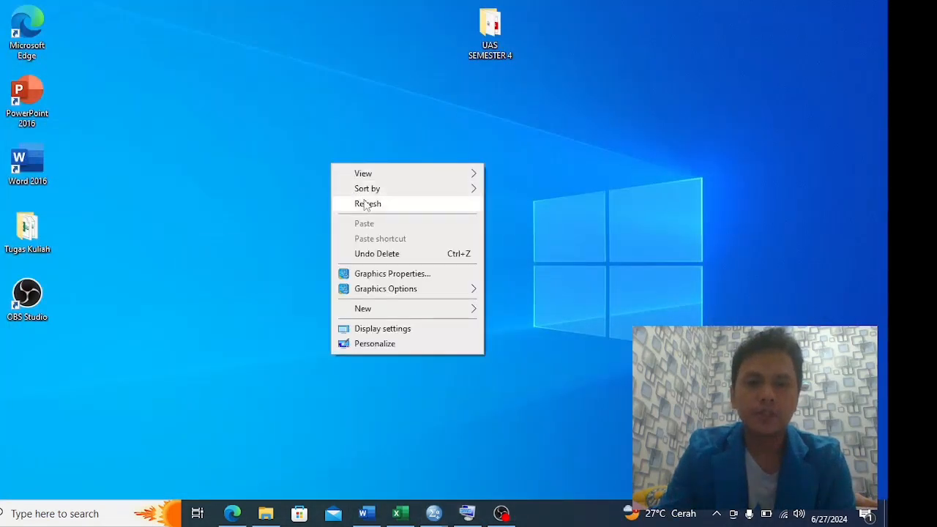
{"action": "left_click", "coordinate": [366, 203]}
{"action": "right_click", "coordinate": [298, 144]}
{"action": "left_click", "coordinate": [338, 192]}
Bring up the SPSS Data Editor, then switch to the Word report and read the Uji Reliabilitas explanation and Cronbach's Alpha criterion
{"action": "key", "text": "alt+Tab"}
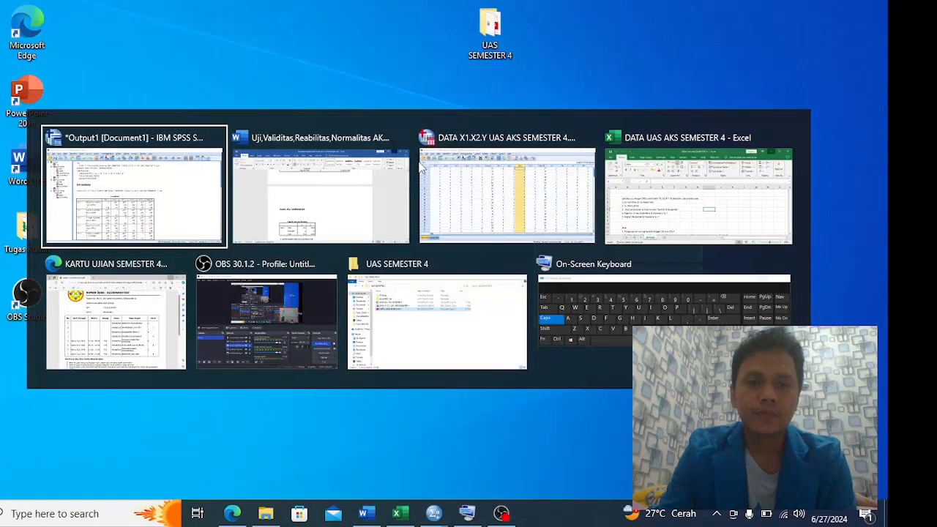
{"action": "key", "text": "alt+Tab"}
{"action": "key", "text": "alt+Tab"}
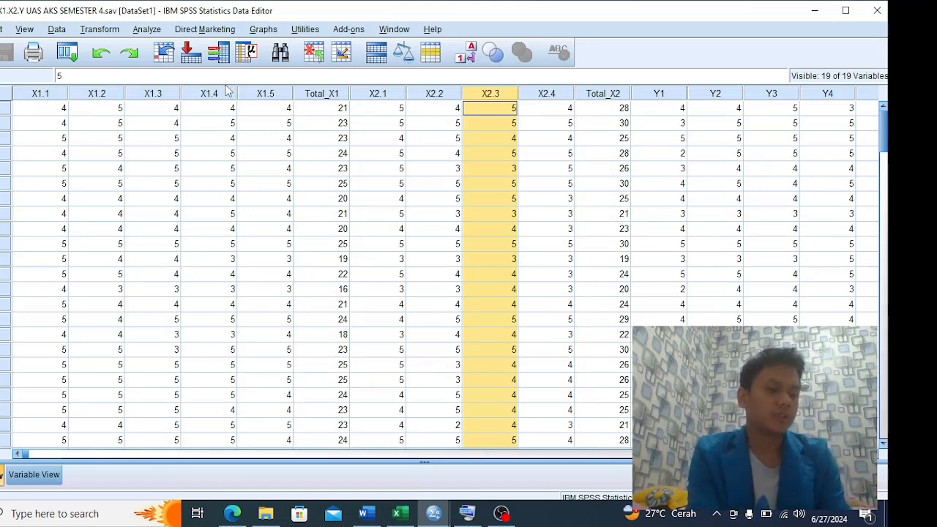
{"action": "key", "text": "alt+Tab"}
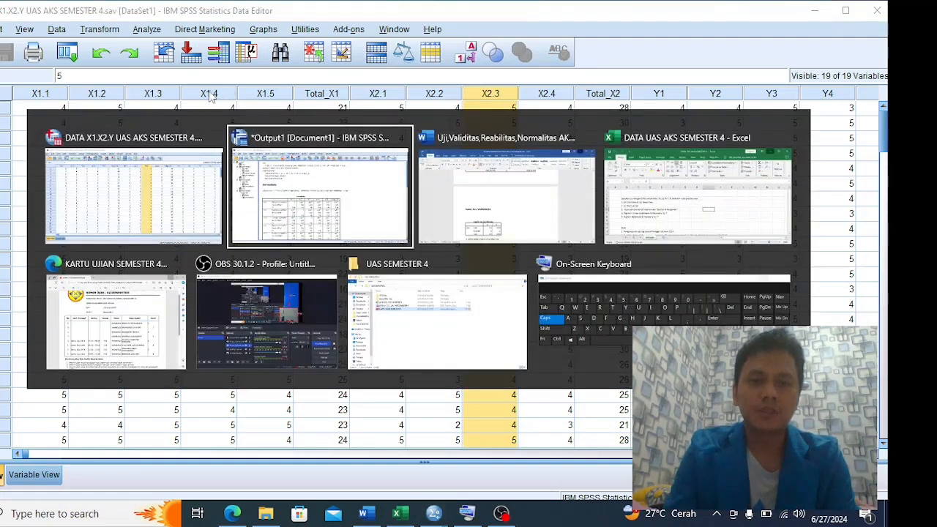
{"action": "key", "text": "alt+Tab"}
{"action": "scroll", "coordinate": [472, 308], "scroll_direction": "down", "scroll_amount": 6}
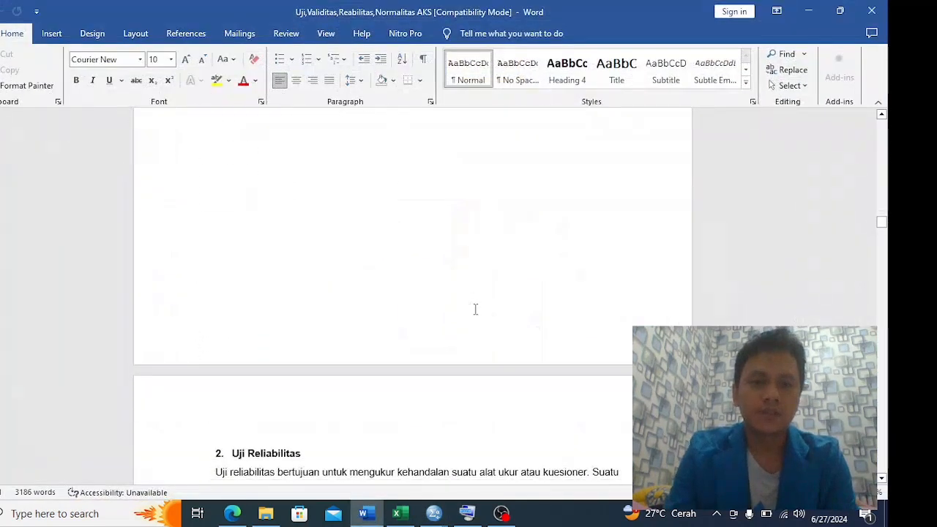
{"action": "scroll", "coordinate": [475, 309], "scroll_direction": "down", "scroll_amount": 8}
{"action": "scroll", "coordinate": [475, 309], "scroll_direction": "up", "scroll_amount": 2}
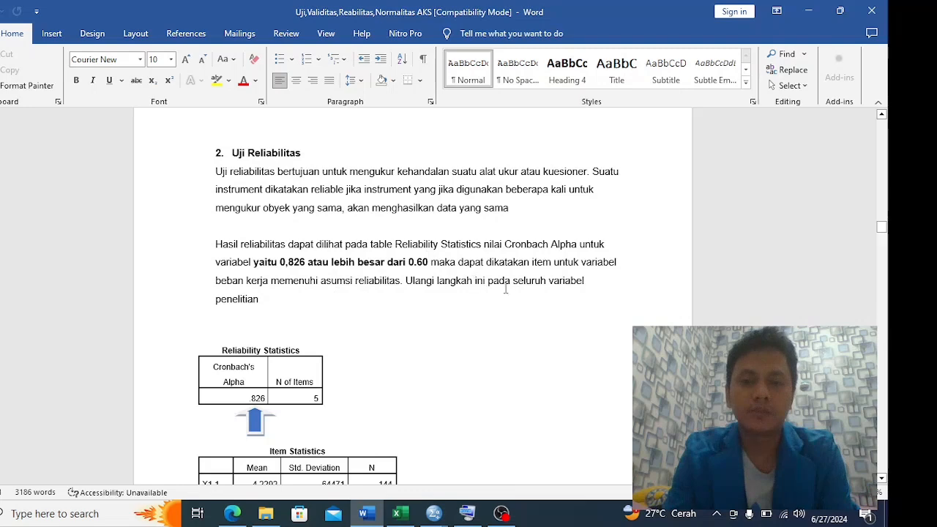
Switch to the SPSS Data Editor, start a Reliability Analysis and add X1.1 to X1.5 as its items
{"action": "key", "text": "alt+Tab"}
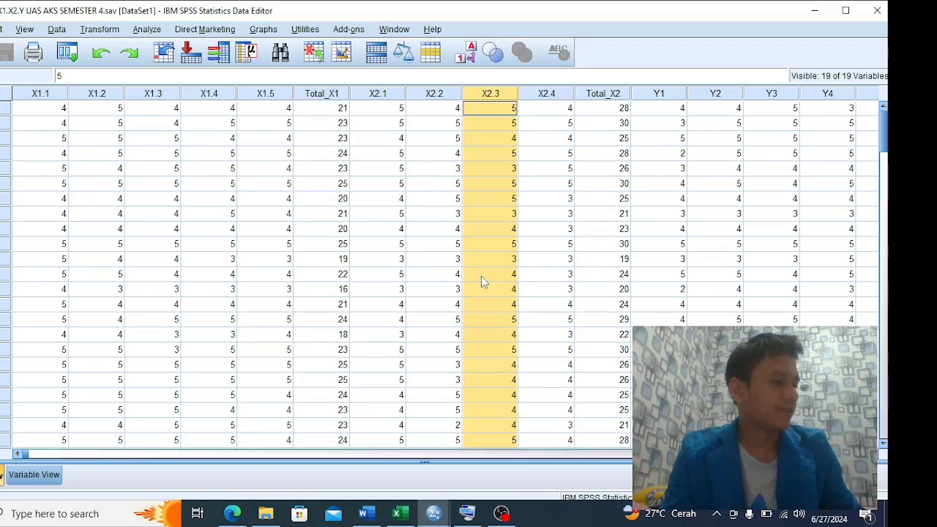
{"action": "left_click", "coordinate": [149, 32]}
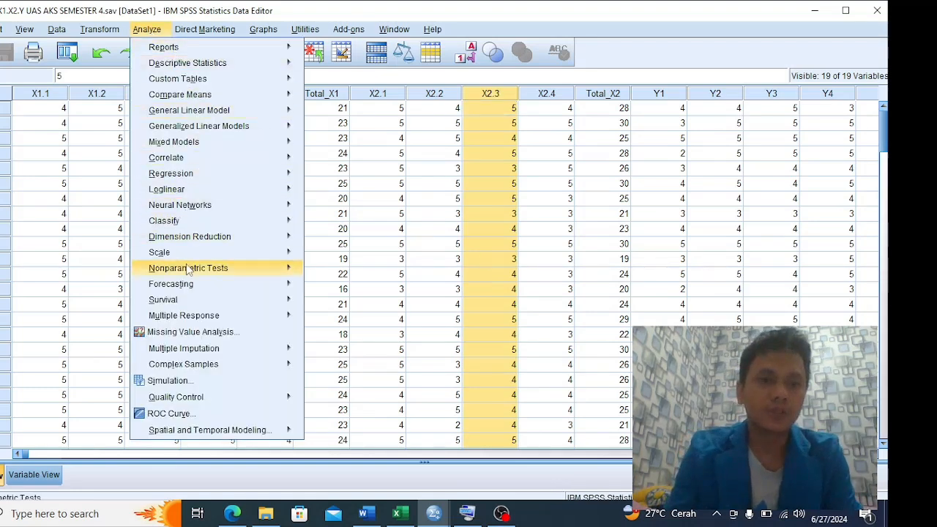
{"action": "mouse_move", "coordinate": [246, 252]}
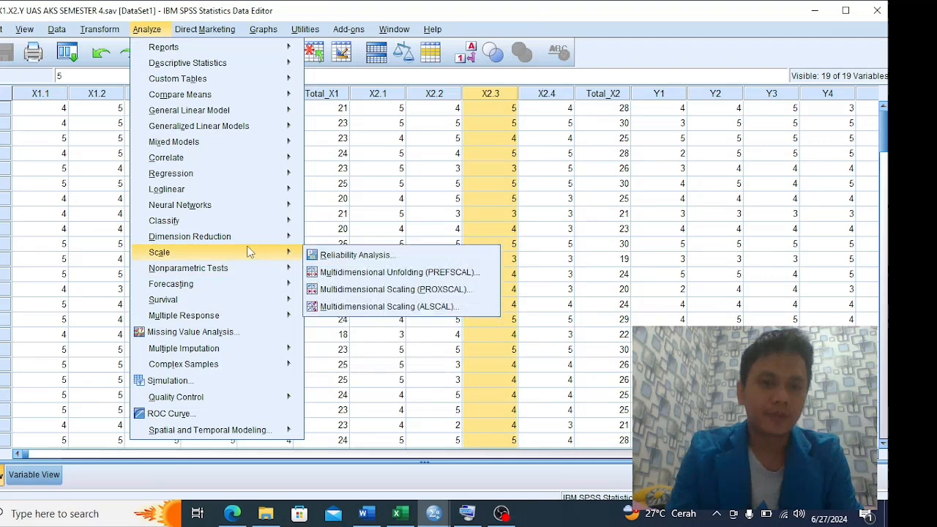
{"action": "left_click", "coordinate": [355, 255]}
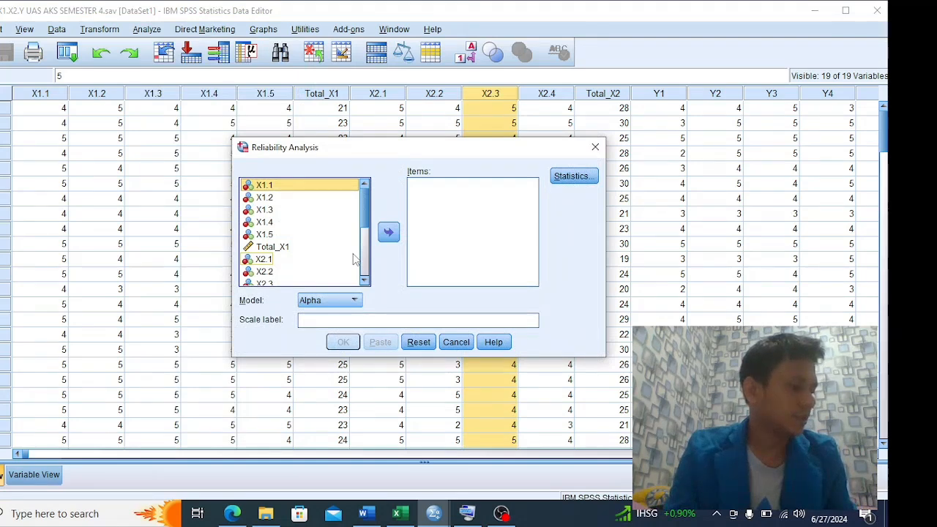
{"action": "left_click", "coordinate": [389, 232]}
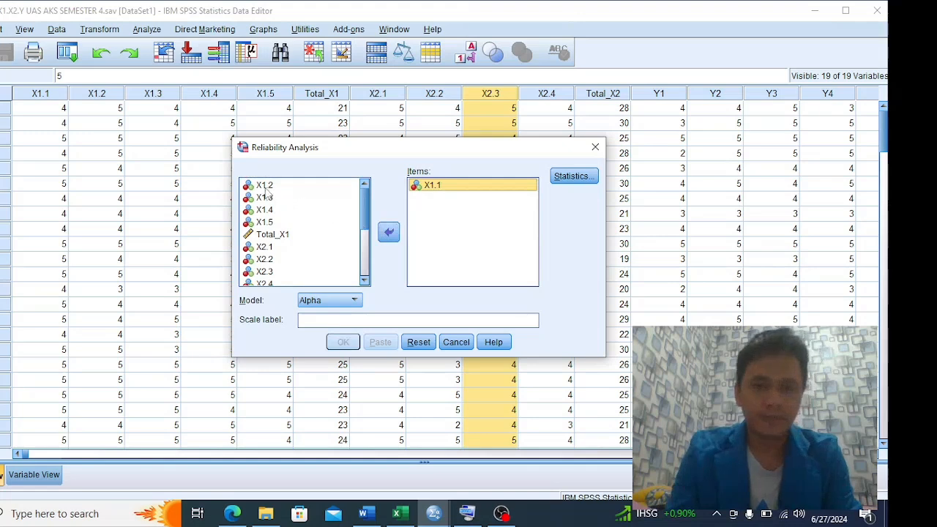
{"action": "left_click", "coordinate": [388, 232]}
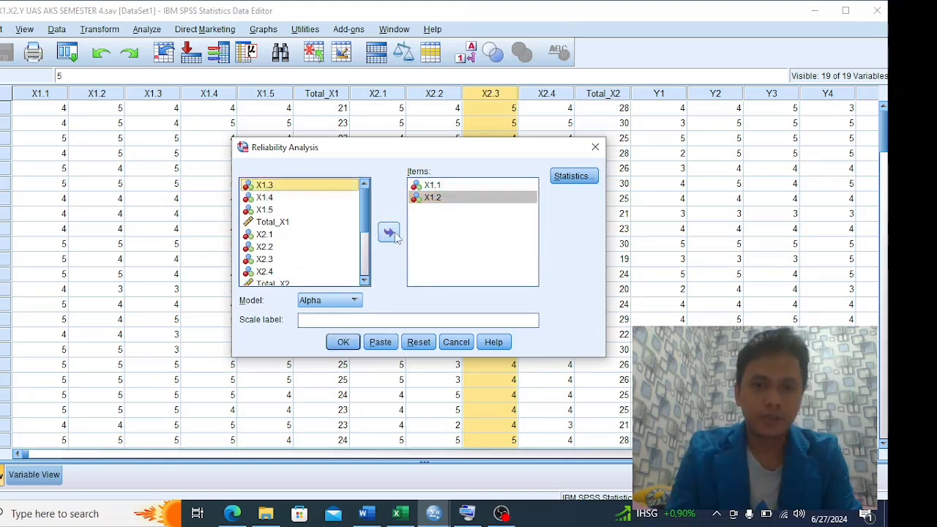
{"action": "left_click", "coordinate": [389, 232]}
{"action": "left_click", "coordinate": [296, 187]}
{"action": "left_click", "coordinate": [388, 232]}
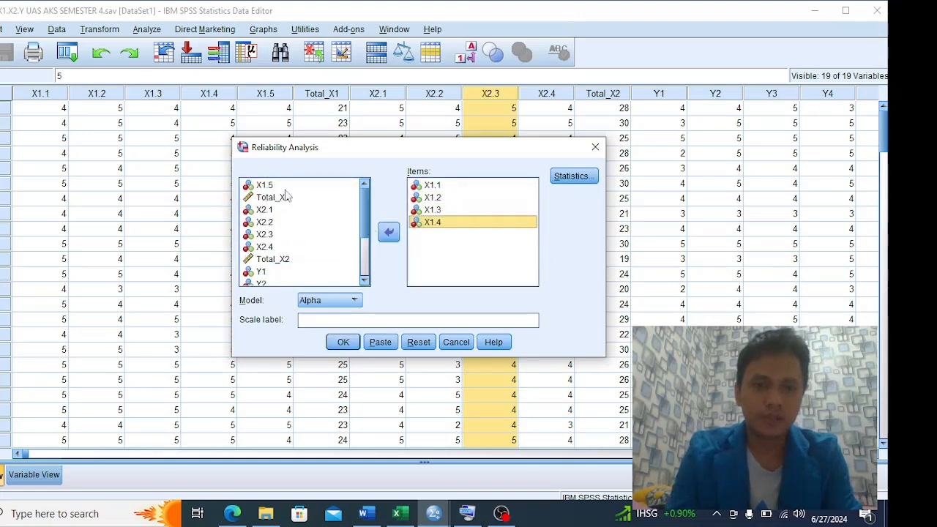
{"action": "left_click", "coordinate": [389, 232]}
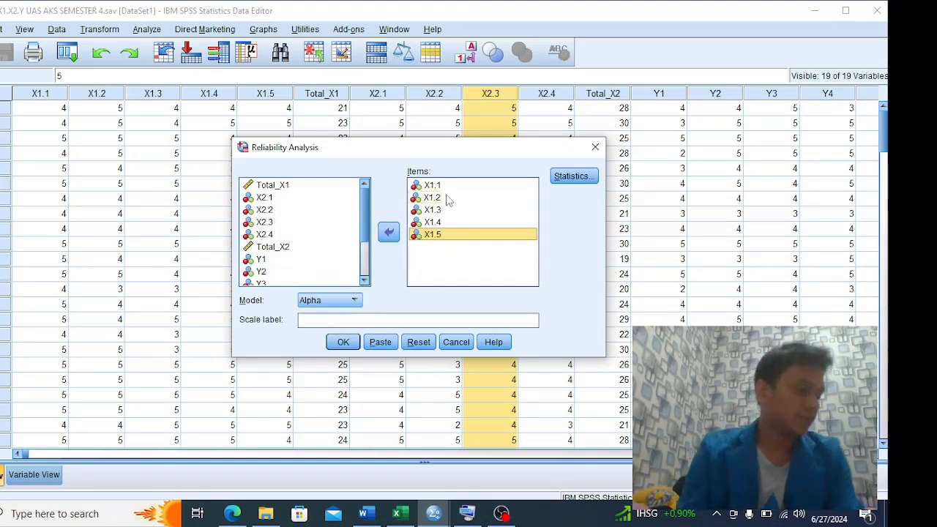
Include the Item, Scale and Scale if item deleted descriptives in the reliability statistics
{"action": "left_click", "coordinate": [587, 176]}
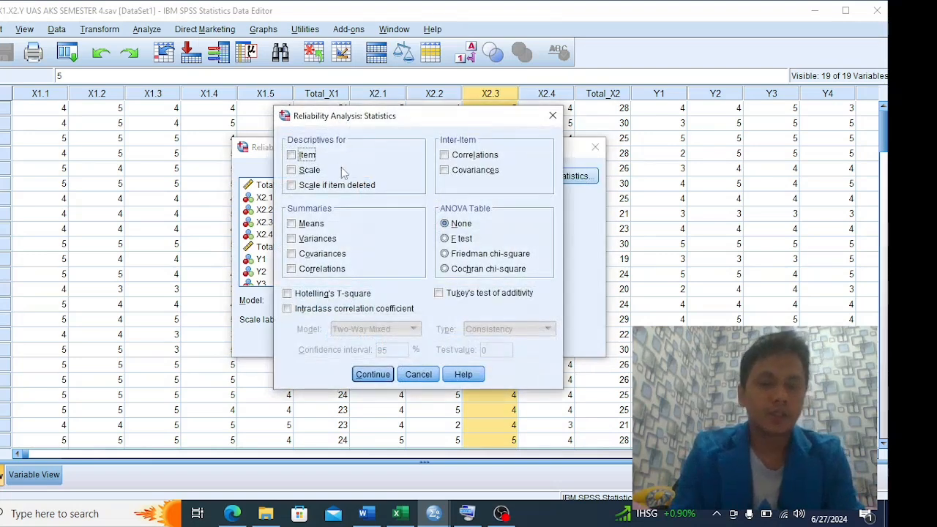
{"action": "left_click", "coordinate": [292, 154]}
{"action": "left_click", "coordinate": [291, 169]}
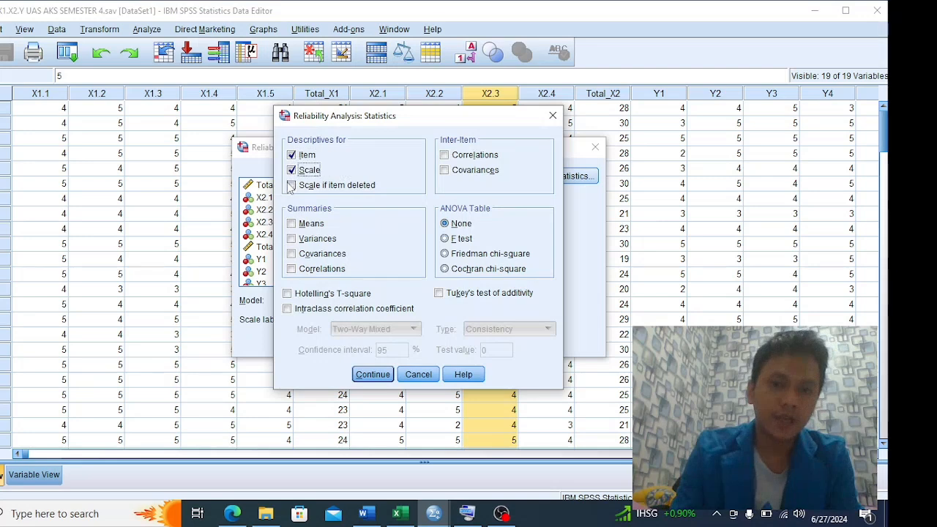
{"action": "left_click", "coordinate": [291, 186]}
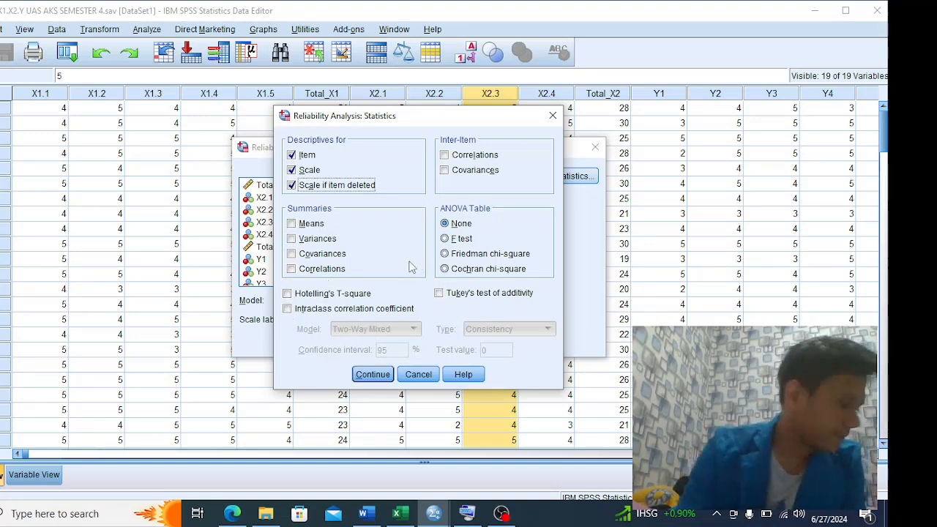
{"action": "left_click", "coordinate": [372, 374]}
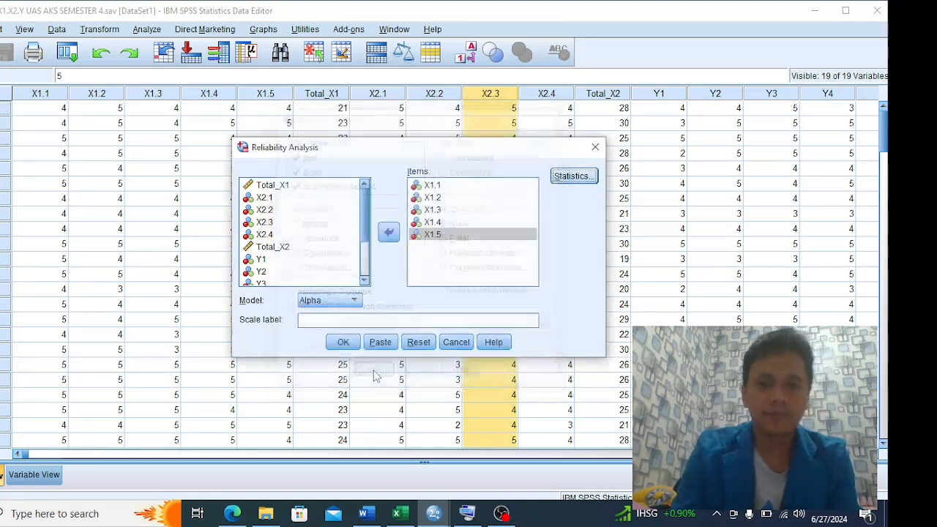
Run the Alpha reliability analysis for the X1 items and select the Reliability Statistics table in the output
{"action": "left_click", "coordinate": [344, 344]}
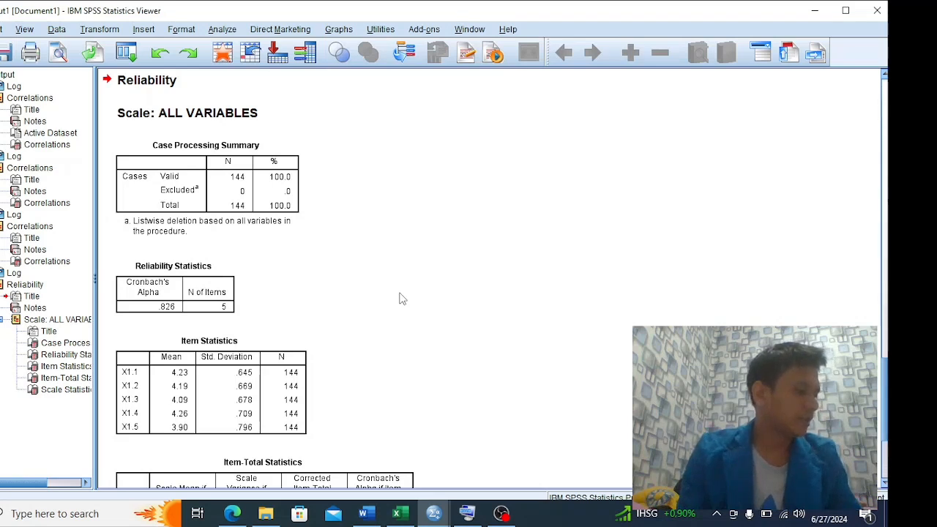
{"action": "left_click", "coordinate": [147, 294]}
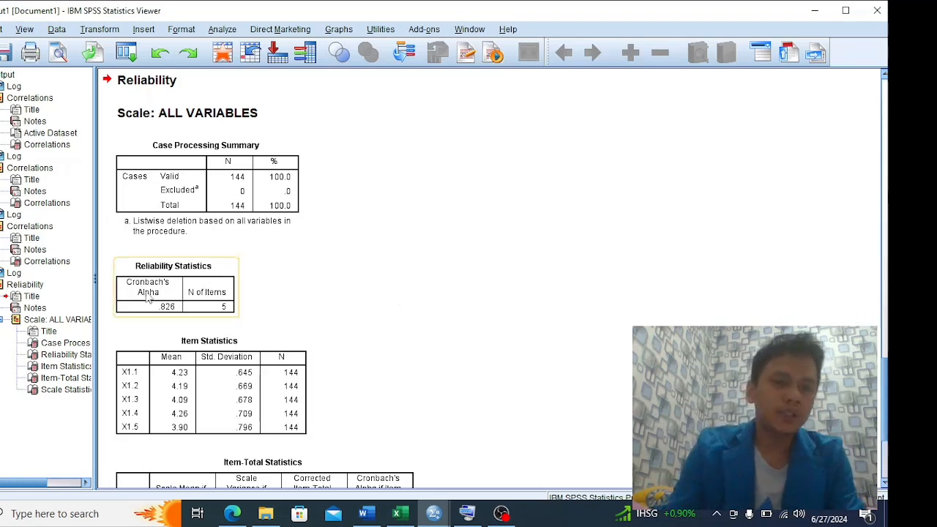
Review the X1 reliability output tables, switch to the Word report and read its Cronbach's Alpha interpretation and matching tables
{"action": "left_click", "coordinate": [204, 274]}
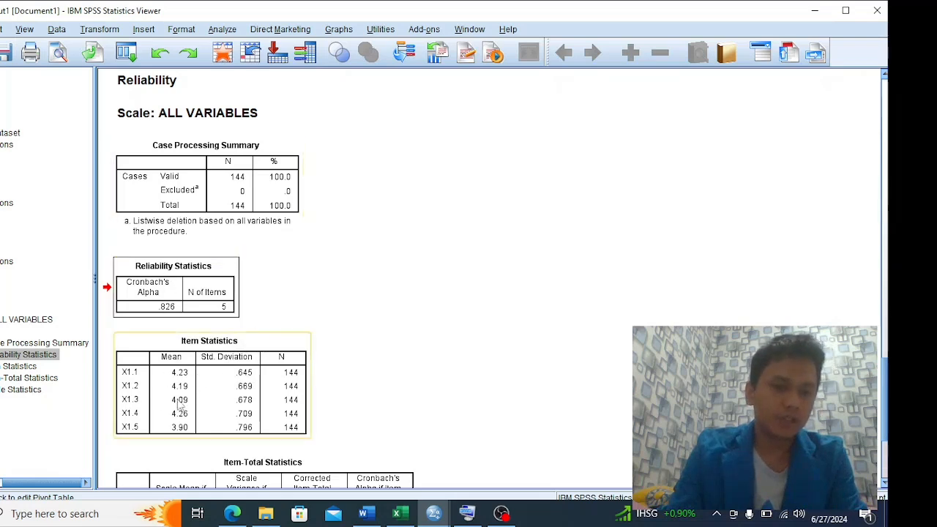
{"action": "scroll", "coordinate": [308, 370], "scroll_direction": "down", "scroll_amount": 3}
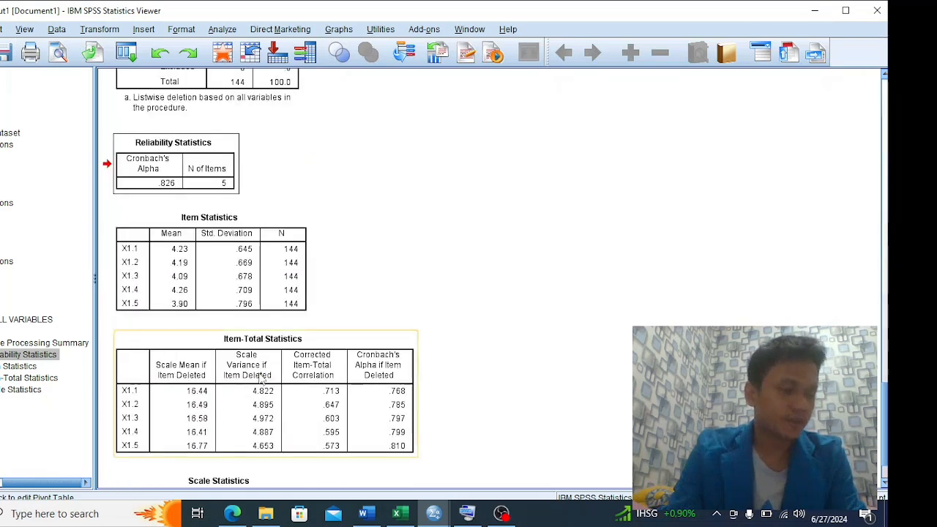
{"action": "key", "text": "alt+Tab"}
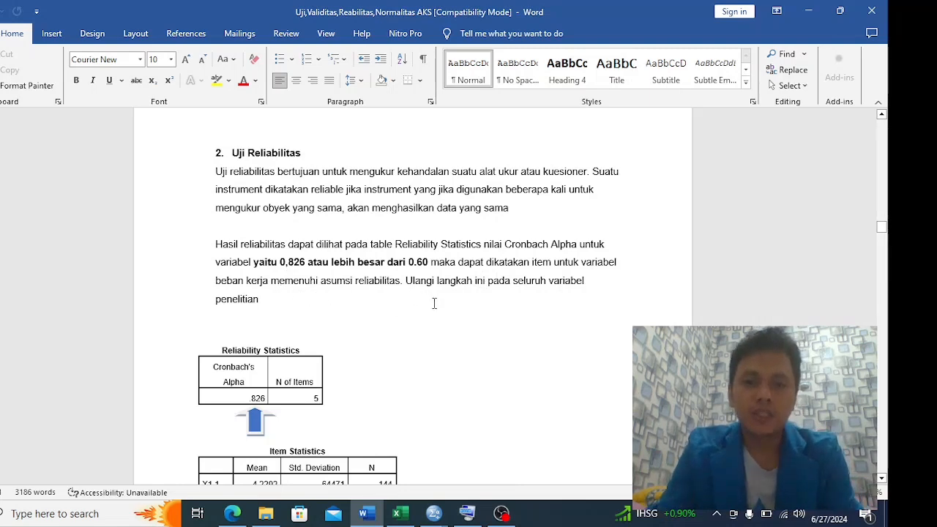
{"action": "scroll", "coordinate": [432, 316], "scroll_direction": "down", "scroll_amount": 2}
{"action": "scroll", "coordinate": [399, 296], "scroll_direction": "down", "scroll_amount": 6}
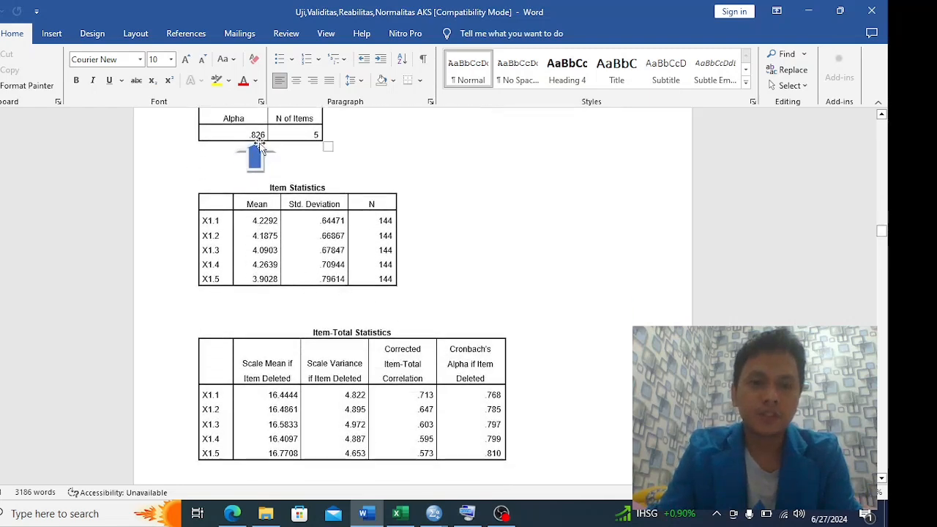
Switch to the SPSS output and examine the X1 Reliability Statistics, Item Statistics, Item-Total Statistics and Scale Statistics tables
{"action": "key", "text": "alt+Tab"}
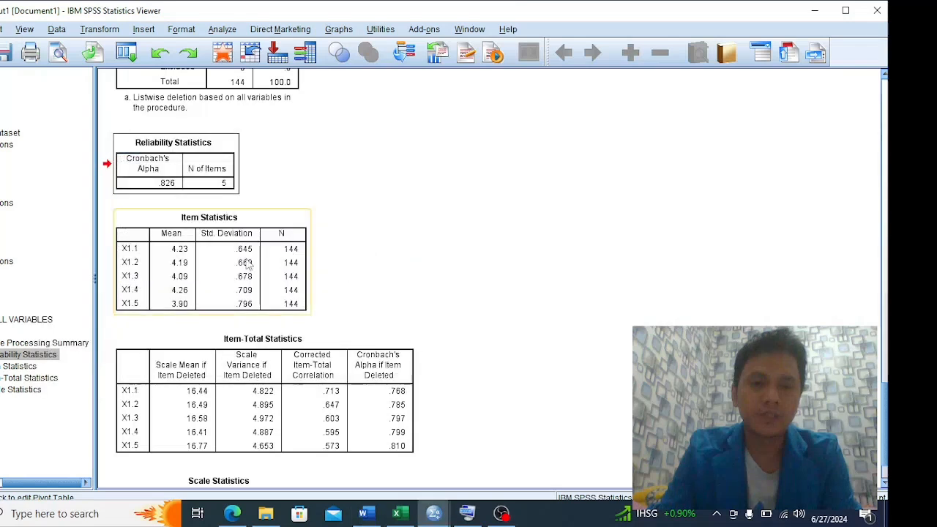
{"action": "left_click", "coordinate": [183, 212]}
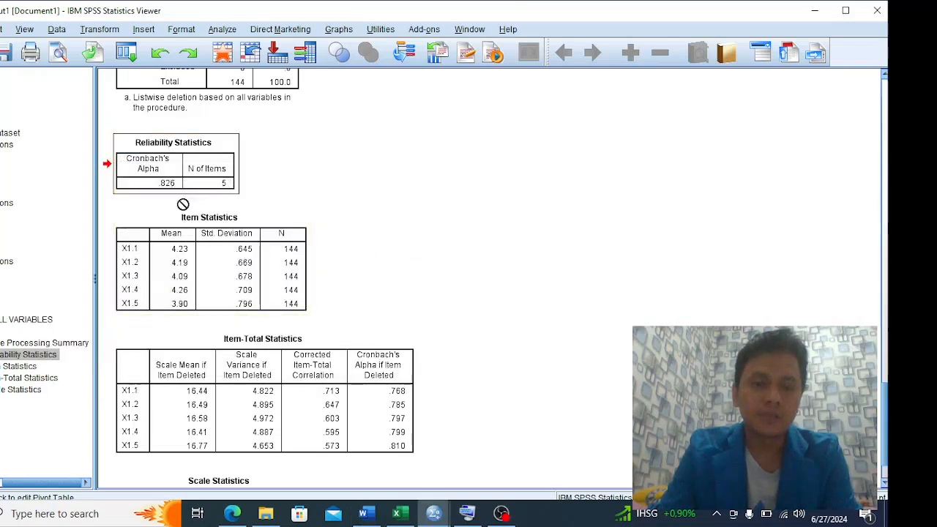
{"action": "scroll", "coordinate": [260, 292], "scroll_direction": "down", "scroll_amount": 1}
{"action": "left_click", "coordinate": [247, 310]}
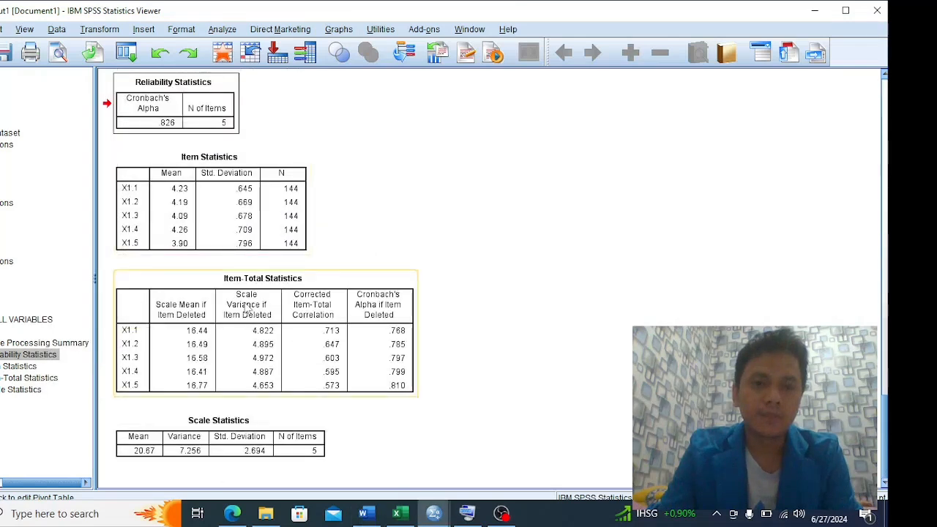
{"action": "scroll", "coordinate": [340, 325], "scroll_direction": "up", "scroll_amount": 2}
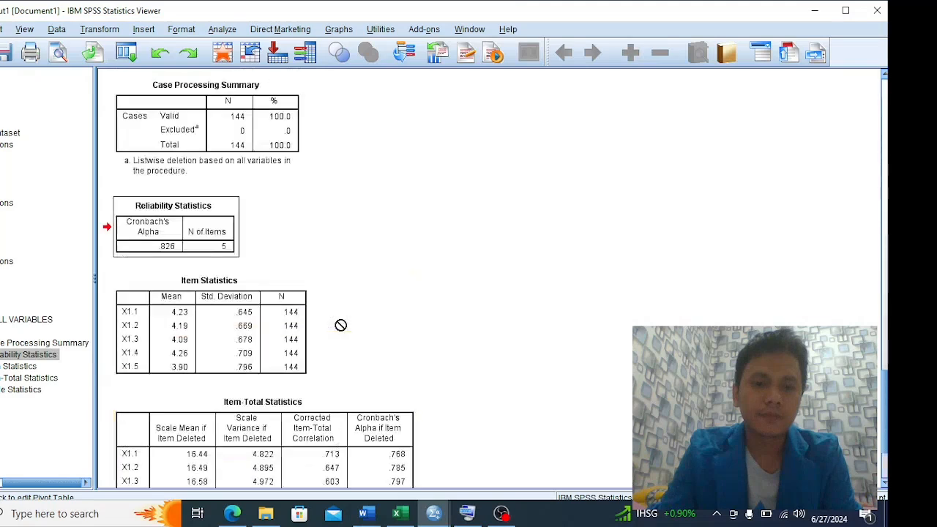
{"action": "scroll", "coordinate": [340, 325], "scroll_direction": "up", "scroll_amount": 5}
{"action": "scroll", "coordinate": [340, 325], "scroll_direction": "down", "scroll_amount": 5}
{"action": "left_click", "coordinate": [186, 251]}
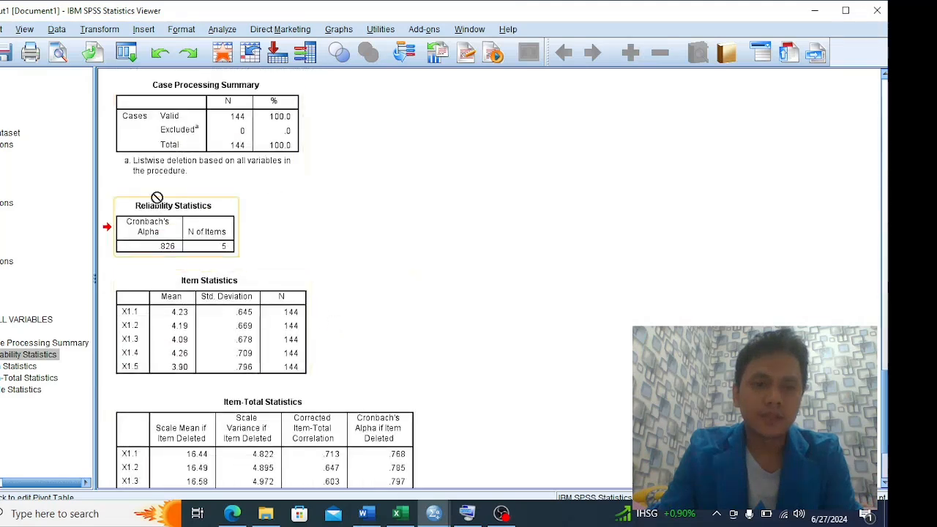
{"action": "left_click_drag", "start_coordinate": [157, 198], "coordinate": [252, 262]}
{"action": "scroll", "coordinate": [251, 262], "scroll_direction": "down", "scroll_amount": 1}
View the Word report's X1 reliability tables, bring up the exam instruction sheet in Excel and minimize it
{"action": "key", "text": "alt+Tab"}
{"action": "scroll", "coordinate": [345, 272], "scroll_direction": "down", "scroll_amount": 1}
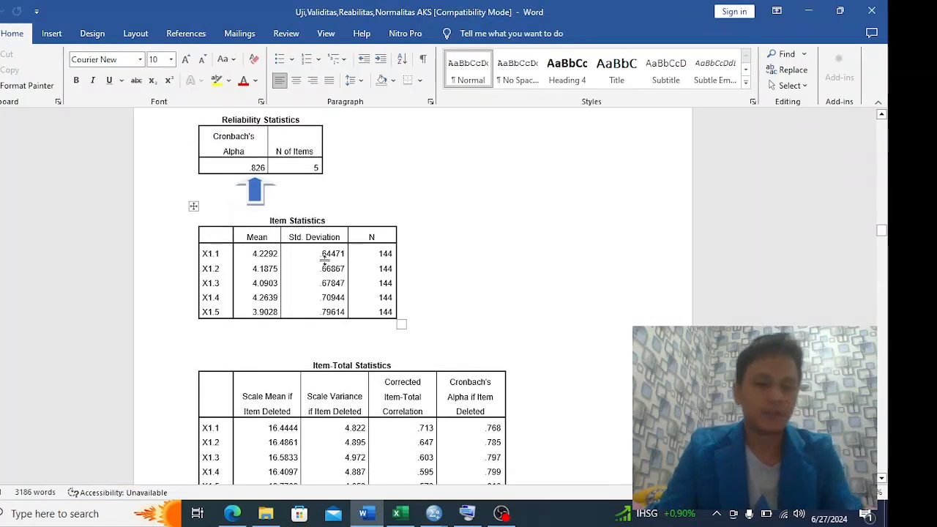
{"action": "key", "text": "alt+Tab"}
{"action": "key", "text": "Tab"}
{"action": "key", "text": "Tab"}
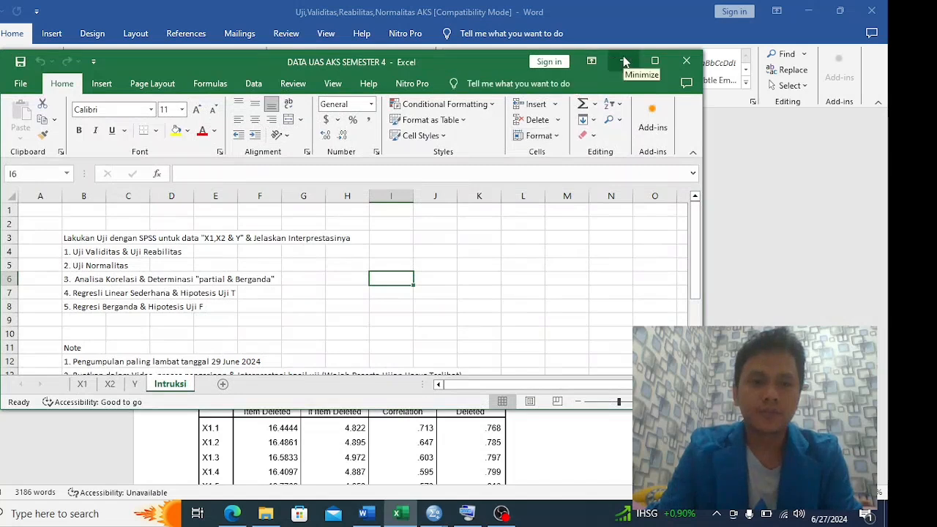
{"action": "left_click", "coordinate": [624, 61]}
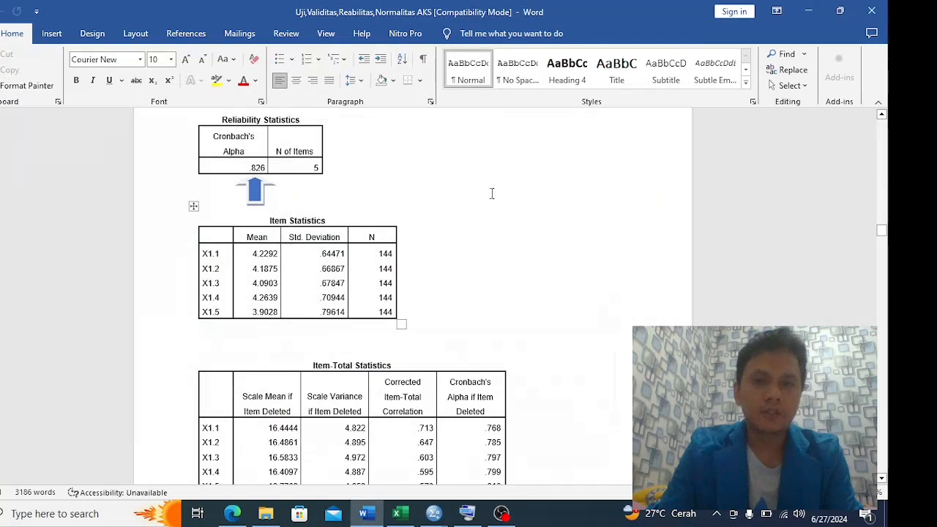
Look through the X2 and Y reliability results and the regression output in the Word report for the normality test section
{"action": "scroll", "coordinate": [484, 267], "scroll_direction": "down", "scroll_amount": 15}
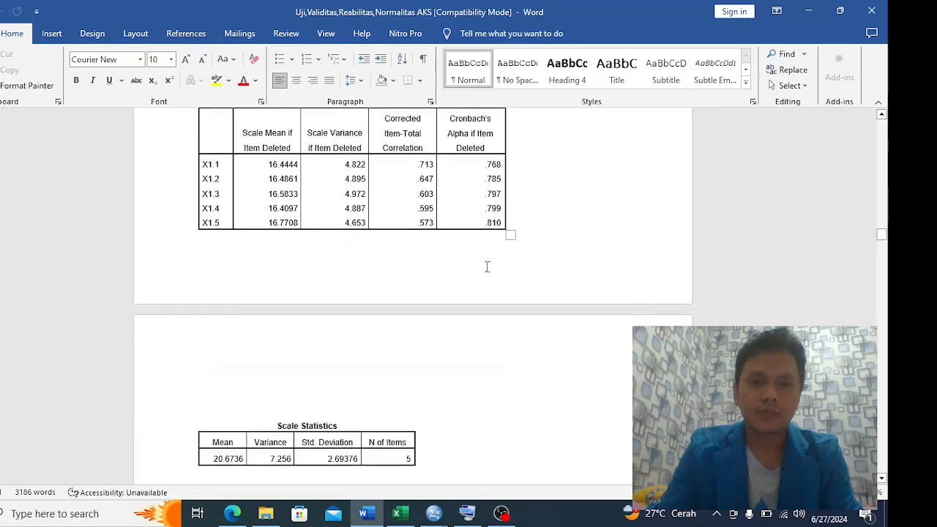
{"action": "scroll", "coordinate": [484, 269], "scroll_direction": "down", "scroll_amount": 15}
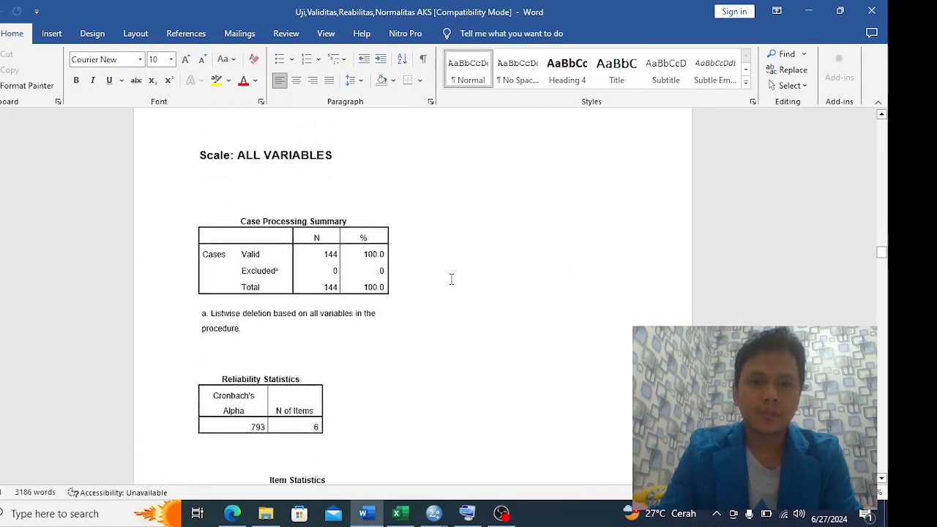
{"action": "scroll", "coordinate": [436, 294], "scroll_direction": "down", "scroll_amount": 15}
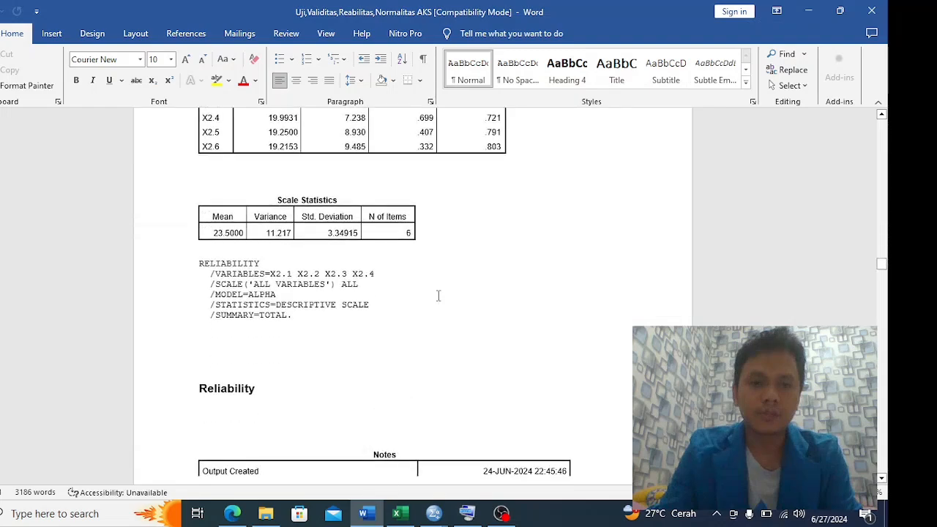
{"action": "scroll", "coordinate": [437, 296], "scroll_direction": "down", "scroll_amount": 15}
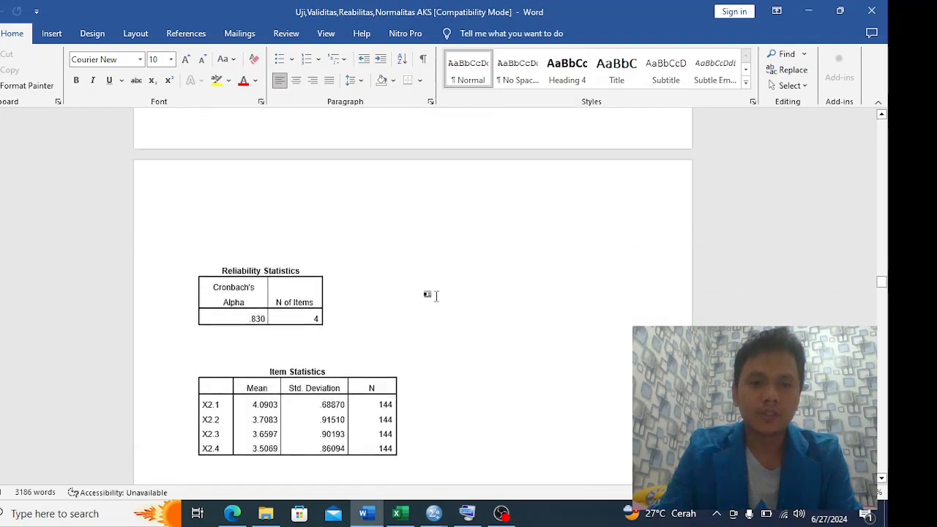
{"action": "scroll", "coordinate": [436, 296], "scroll_direction": "down", "scroll_amount": 15}
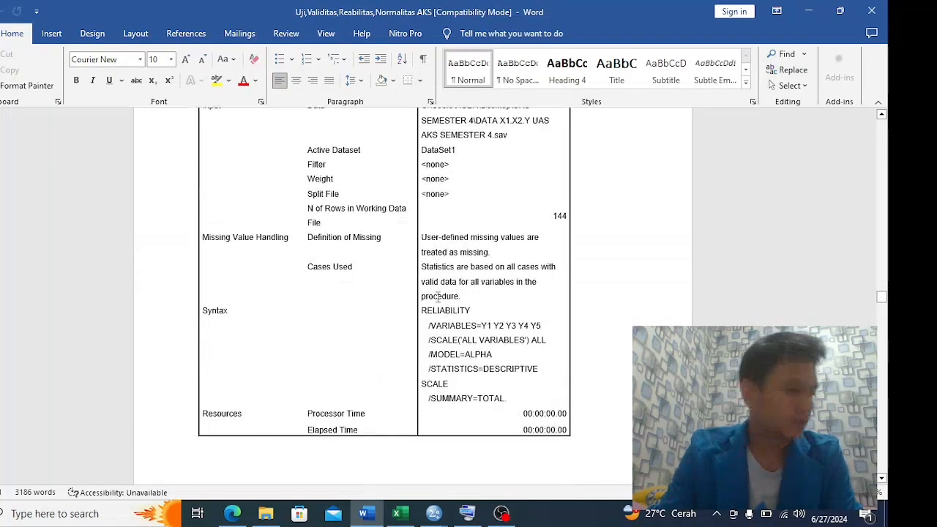
{"action": "scroll", "coordinate": [436, 296], "scroll_direction": "down", "scroll_amount": 15}
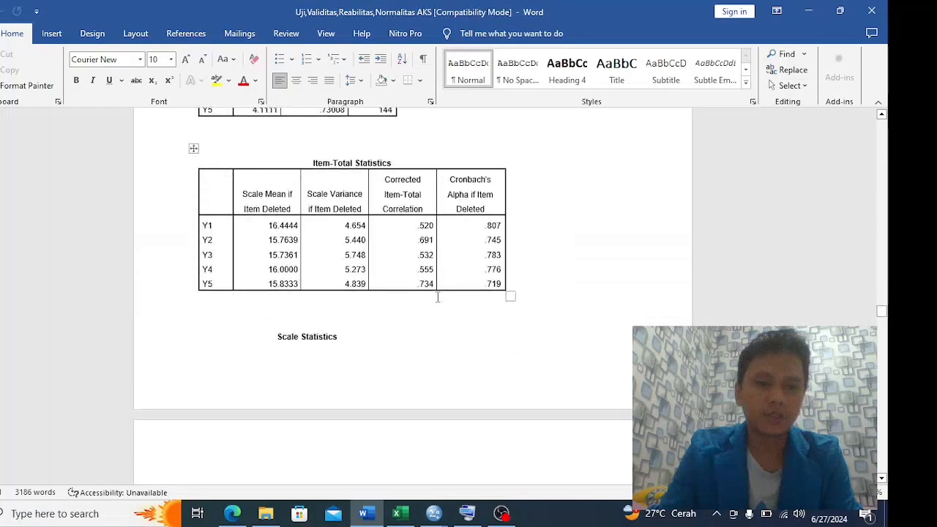
{"action": "scroll", "coordinate": [437, 297], "scroll_direction": "down", "scroll_amount": 15}
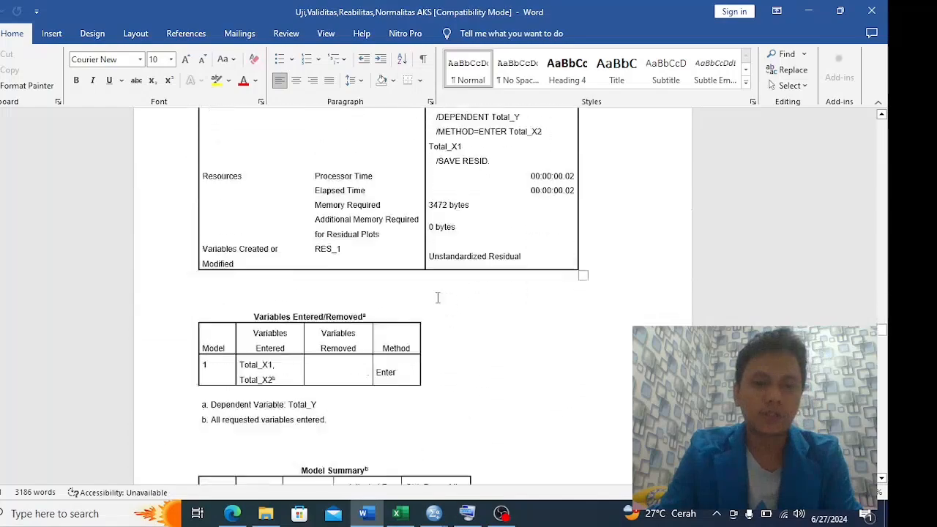
{"action": "scroll", "coordinate": [437, 296], "scroll_direction": "down", "scroll_amount": 15}
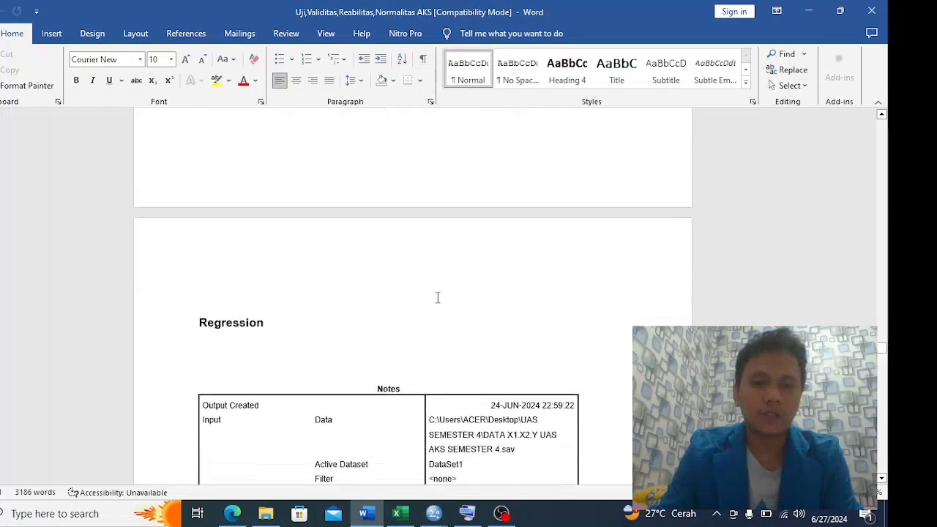
{"action": "scroll", "coordinate": [437, 297], "scroll_direction": "down", "scroll_amount": 15}
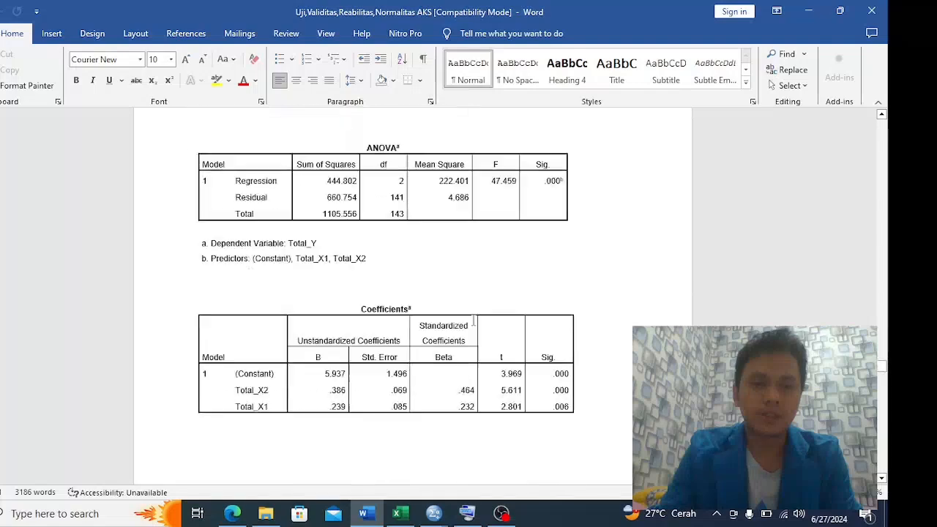
{"action": "scroll", "coordinate": [491, 316], "scroll_direction": "down", "scroll_amount": 15}
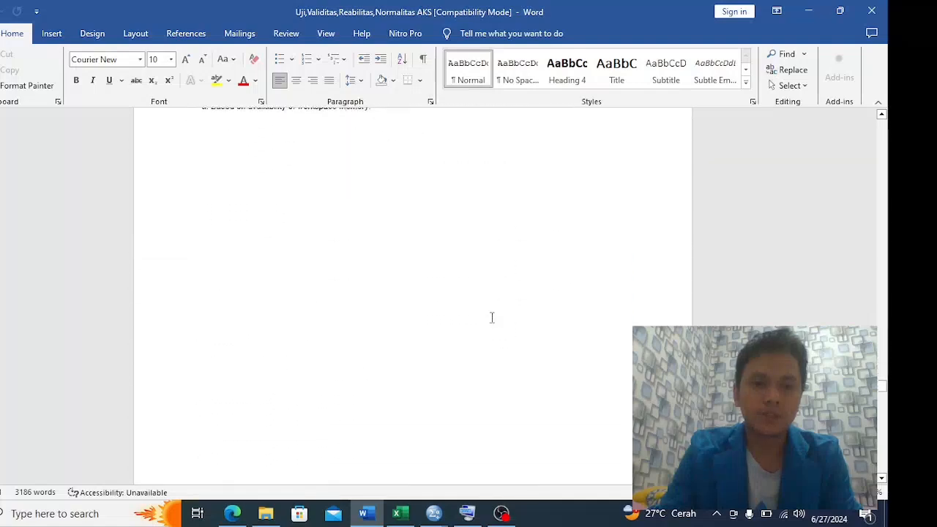
Read the Uji Normalitas explanation, its significance criterion and the One-Sample Kolmogorov-Smirnov Test table in the report
{"action": "scroll", "coordinate": [539, 262], "scroll_direction": "down", "scroll_amount": 5}
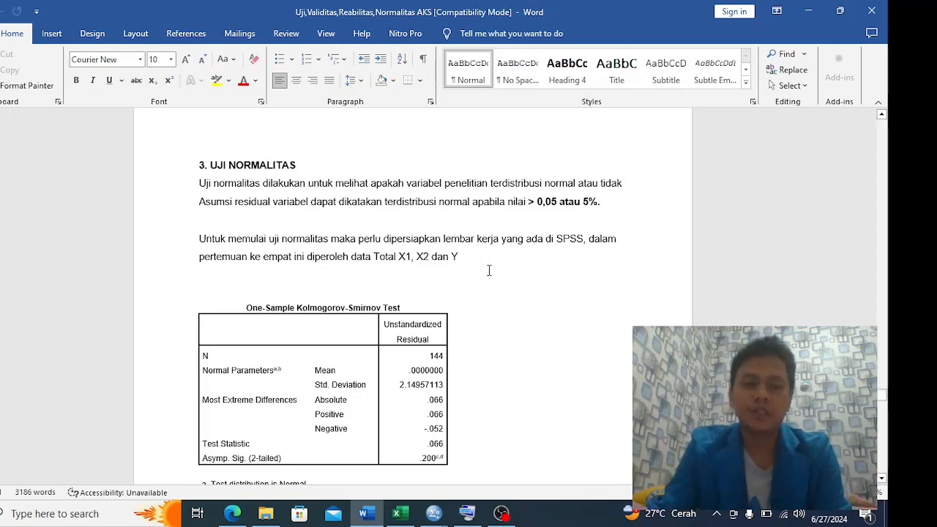
{"action": "scroll", "coordinate": [479, 246], "scroll_direction": "down", "scroll_amount": 2}
{"action": "scroll", "coordinate": [539, 232], "scroll_direction": "down", "scroll_amount": 4}
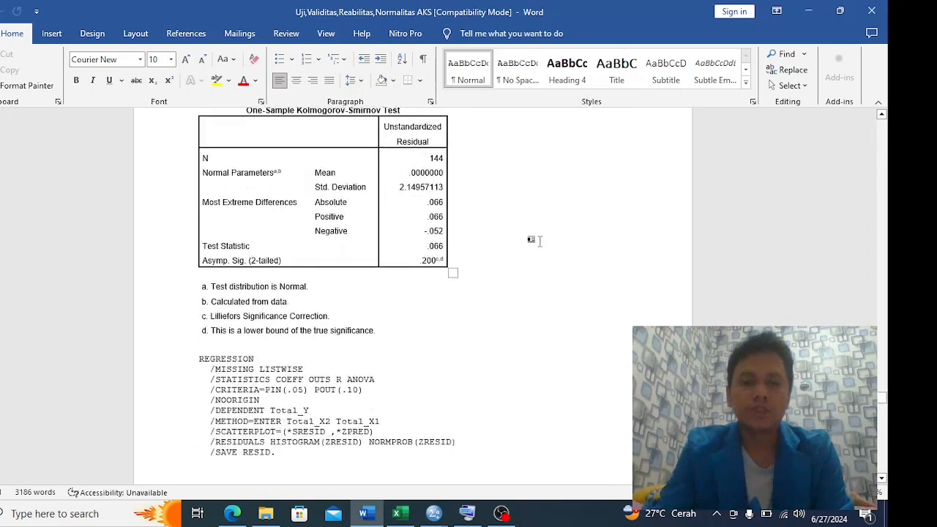
{"action": "scroll", "coordinate": [539, 242], "scroll_direction": "up", "scroll_amount": 5}
Switch to the SPSS Data Editor and set up a Linear Regression with Total_X1 and Total_X2 as independents and Total_Y as dependent
{"action": "key", "text": "alt+Tab"}
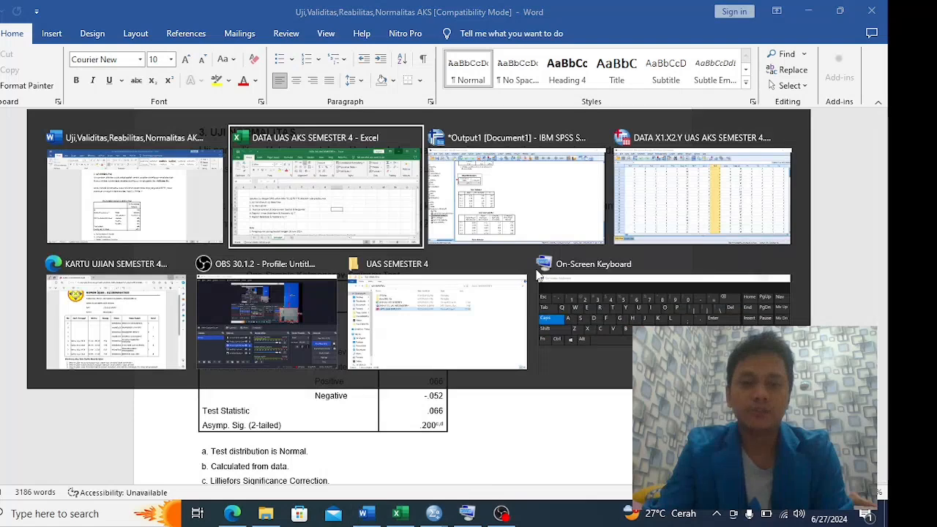
{"action": "key", "text": "alt+Tab"}
{"action": "key", "text": "alt+Tab"}
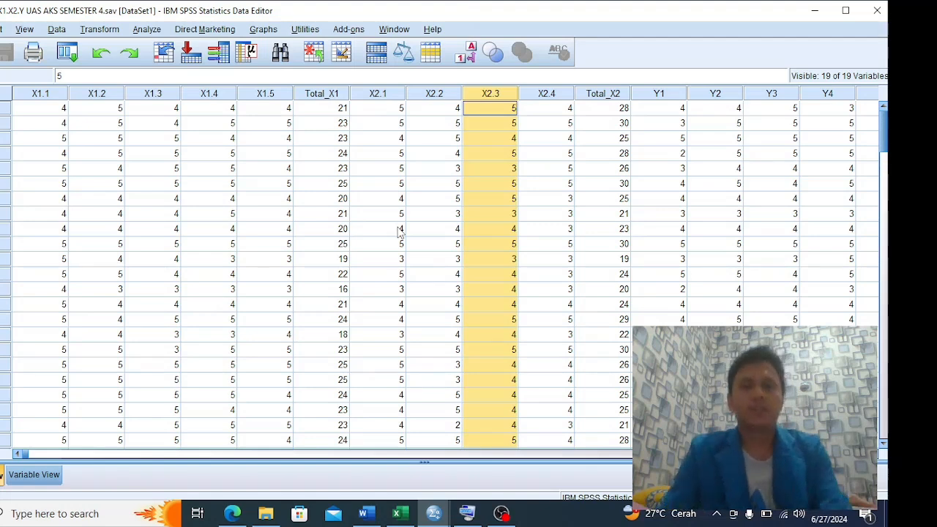
{"action": "left_click", "coordinate": [147, 29]}
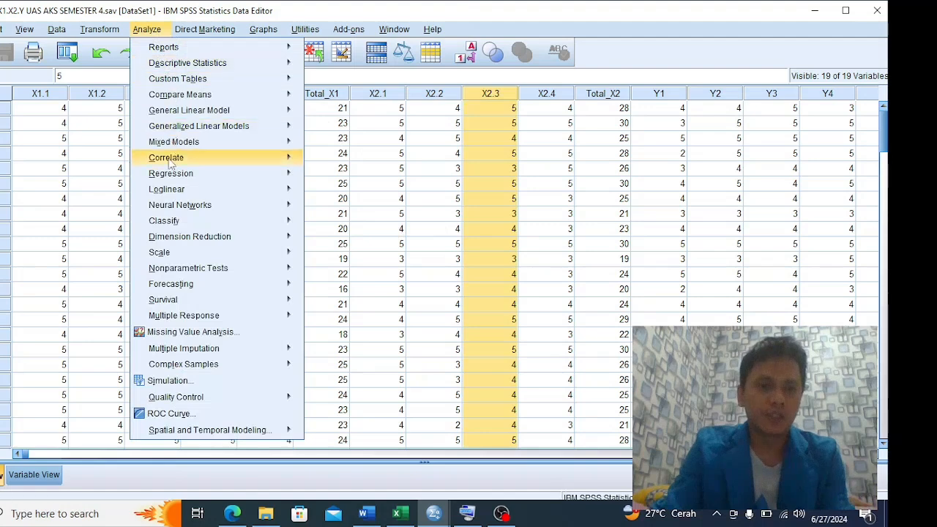
{"action": "mouse_move", "coordinate": [178, 209]}
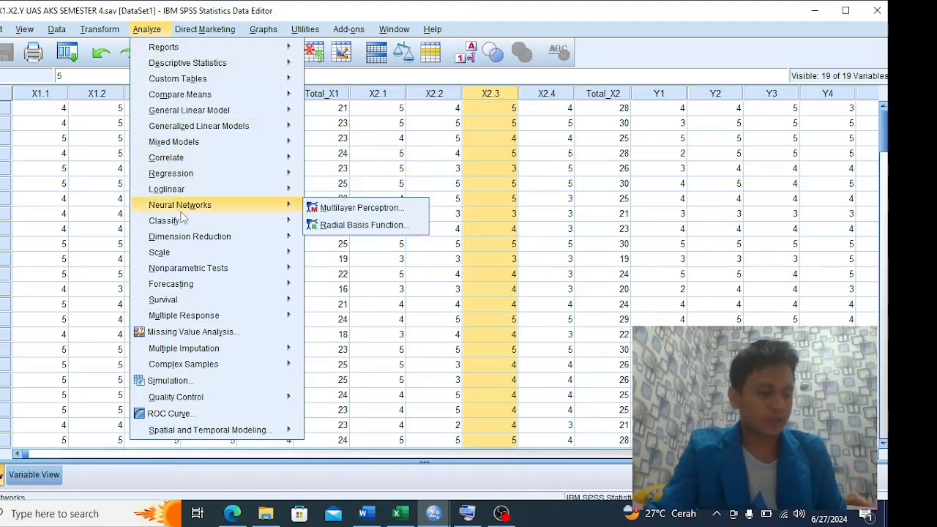
{"action": "mouse_move", "coordinate": [199, 171]}
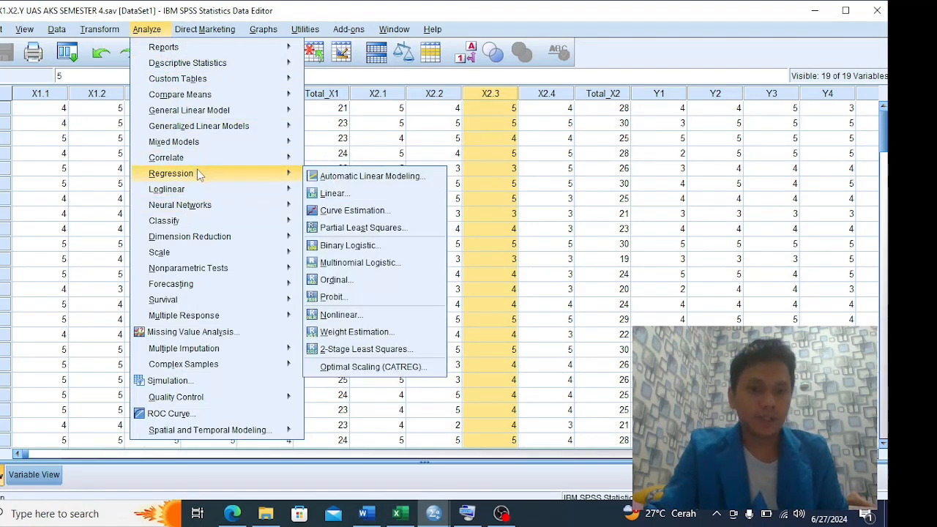
{"action": "left_click", "coordinate": [331, 193]}
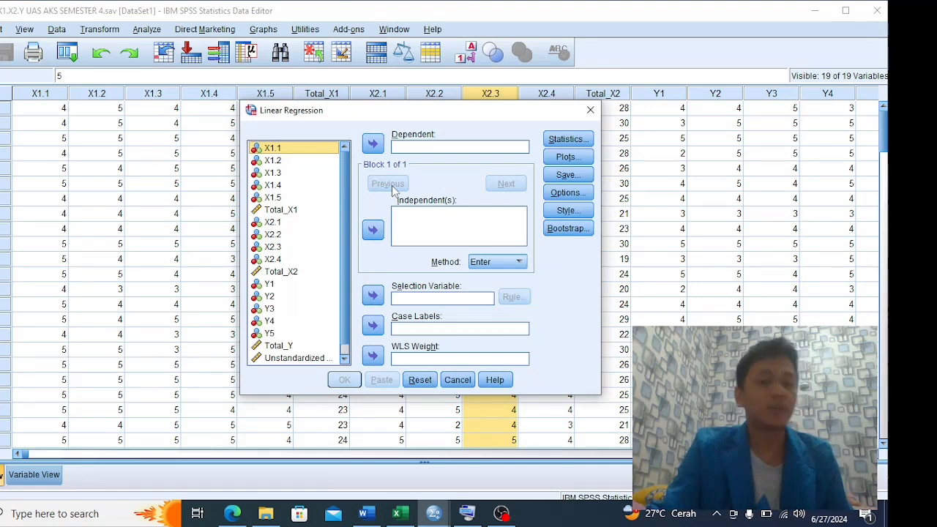
{"action": "left_click", "coordinate": [289, 211]}
{"action": "left_click", "coordinate": [373, 229]}
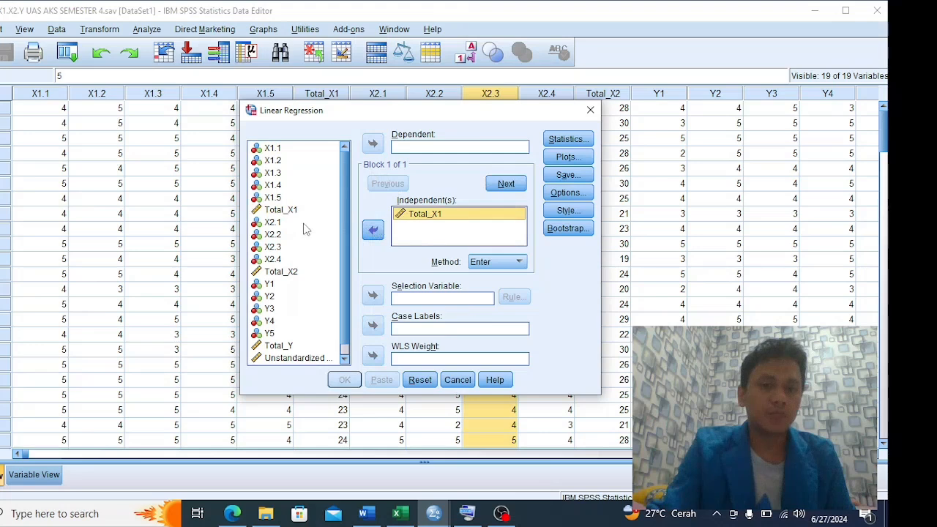
{"action": "left_click", "coordinate": [281, 272]}
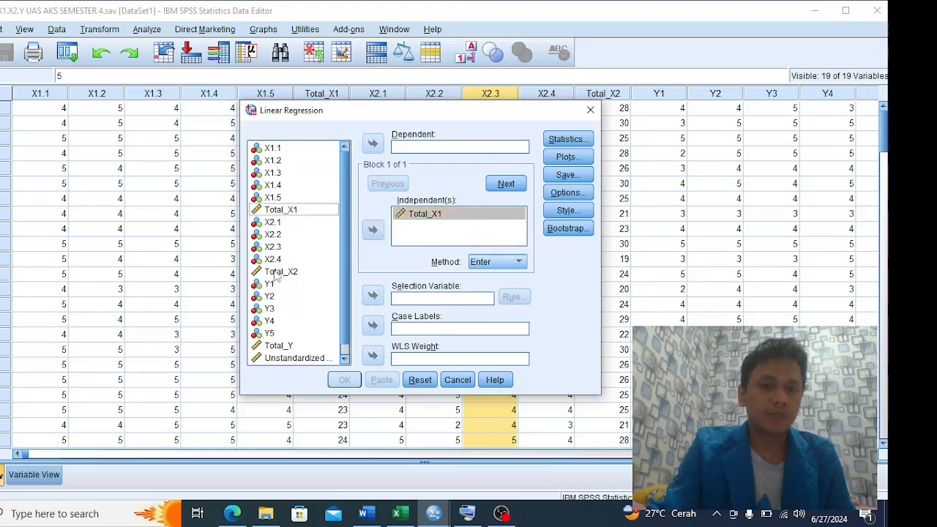
{"action": "left_click", "coordinate": [373, 229]}
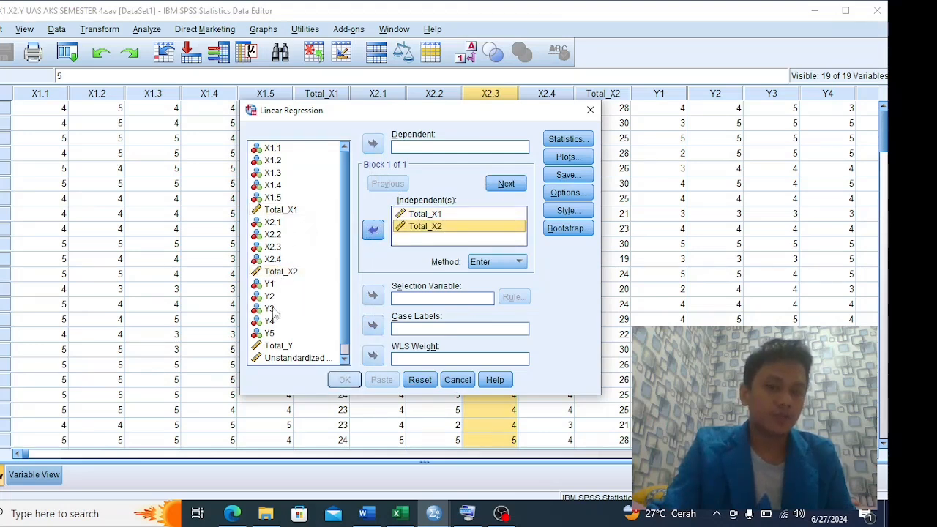
{"action": "left_click", "coordinate": [284, 346]}
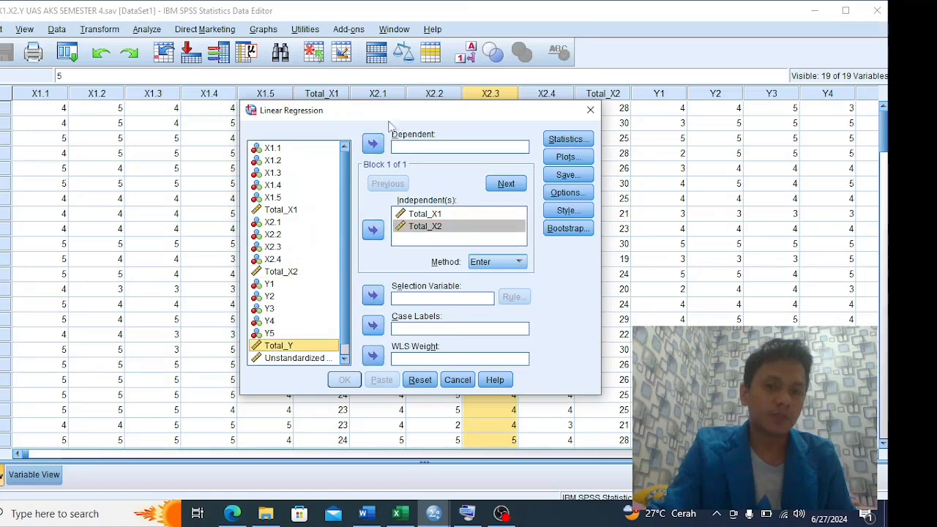
{"action": "left_click", "coordinate": [372, 144]}
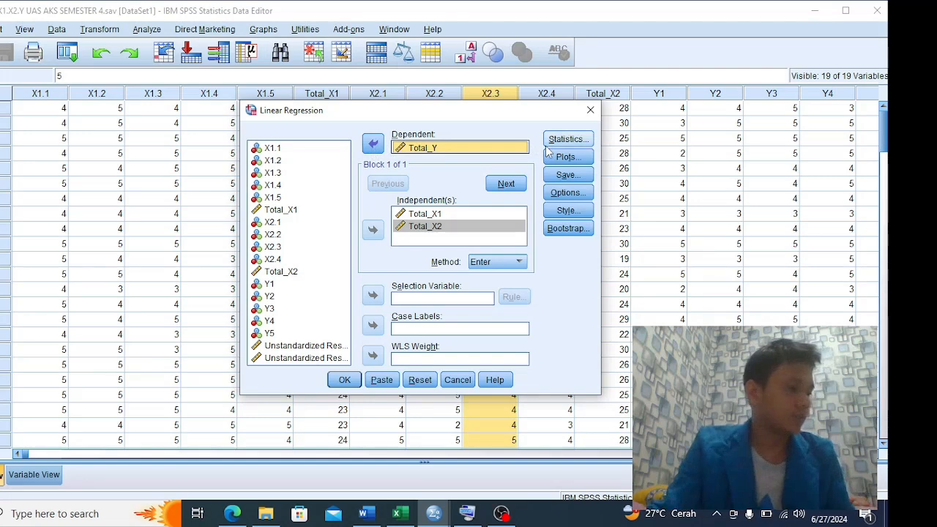
Save only the unstandardized residuals, with no predicted values, and run the linear regression
{"action": "left_click", "coordinate": [549, 175]}
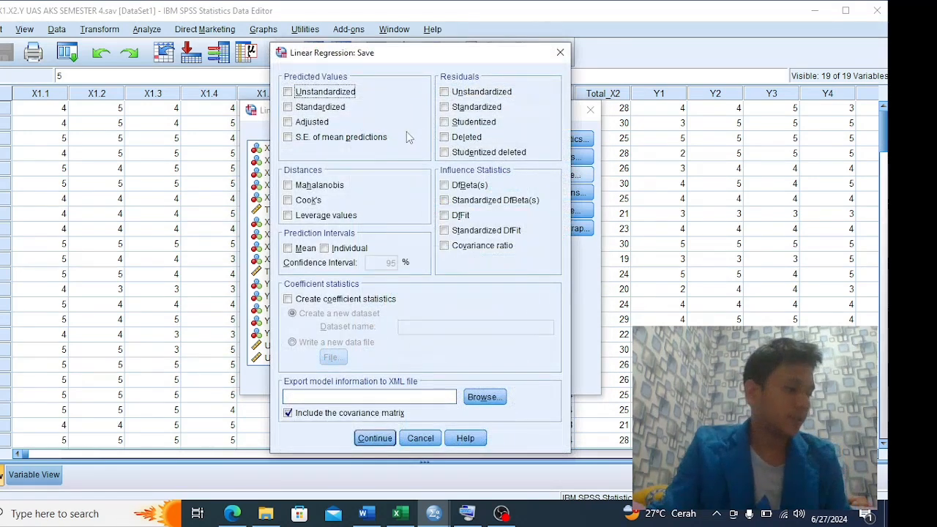
{"action": "left_click", "coordinate": [289, 92]}
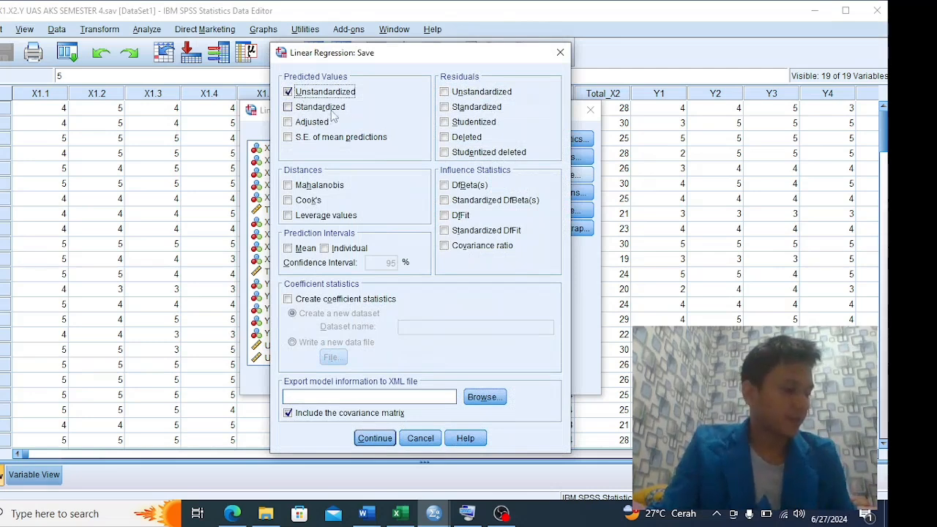
{"action": "left_click", "coordinate": [444, 92]}
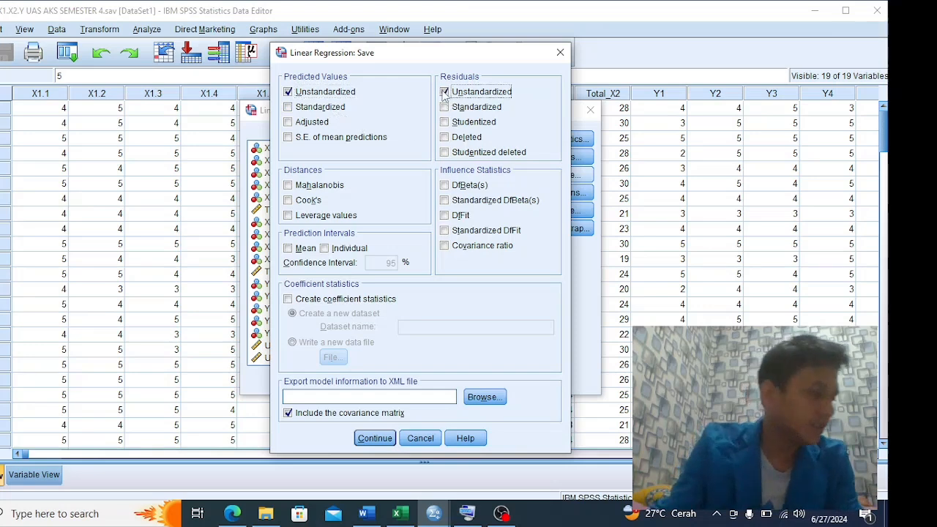
{"action": "left_click", "coordinate": [287, 91]}
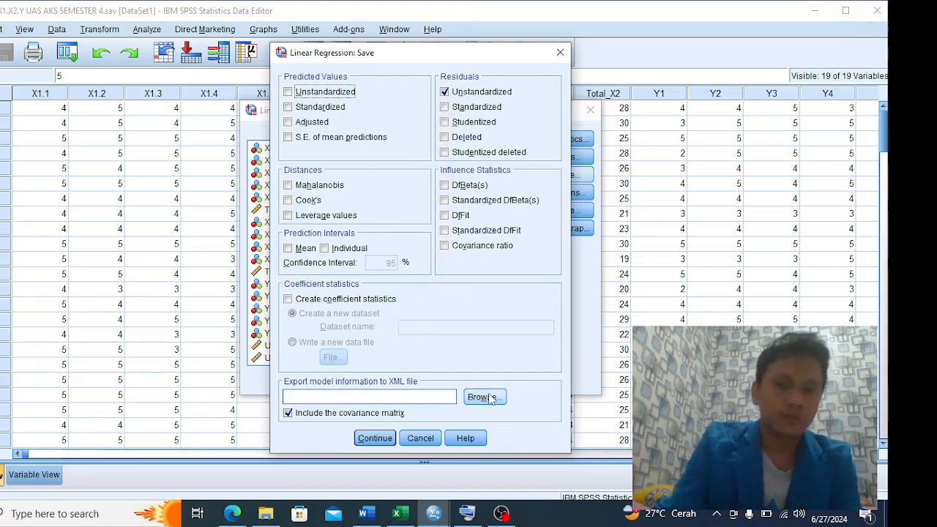
{"action": "left_click", "coordinate": [375, 437]}
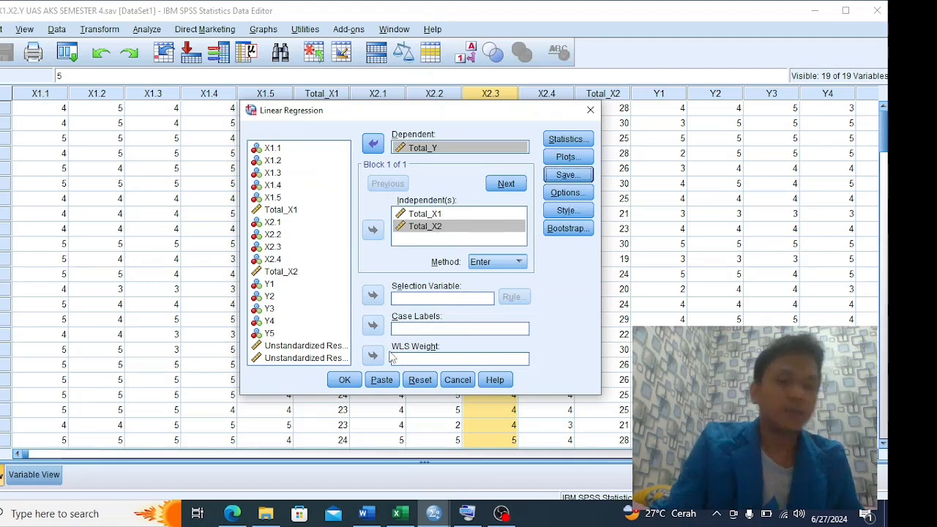
{"action": "left_click", "coordinate": [344, 379]}
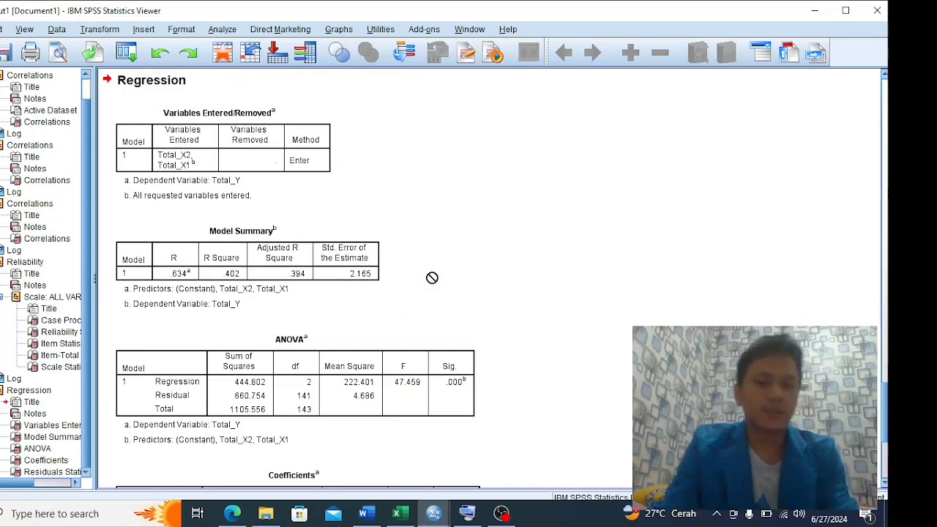
Check the report's Kolmogorov-Smirnov table in Word and examine the Model Summary, ANOVA and Coefficients tables in the SPSS output
{"action": "key", "text": "alt+Tab"}
{"action": "key", "text": "Tab"}
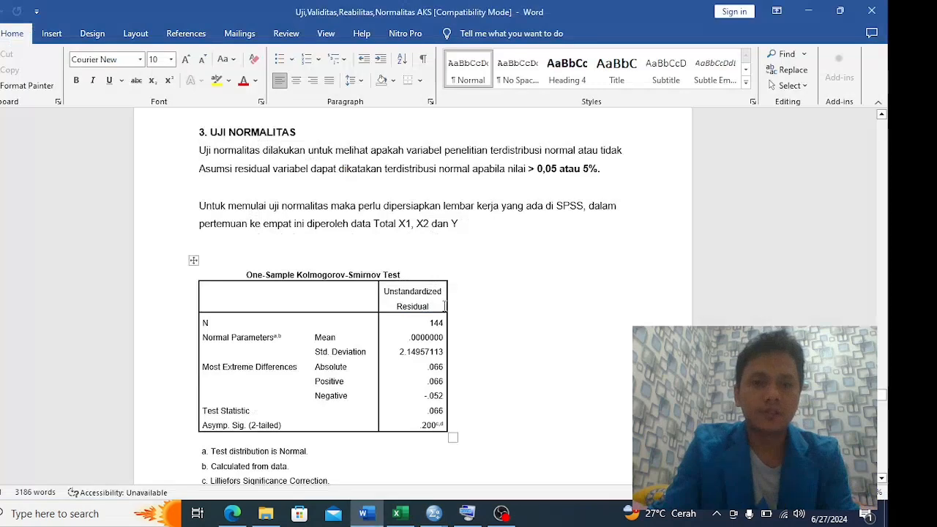
{"action": "key", "text": "alt+Tab"}
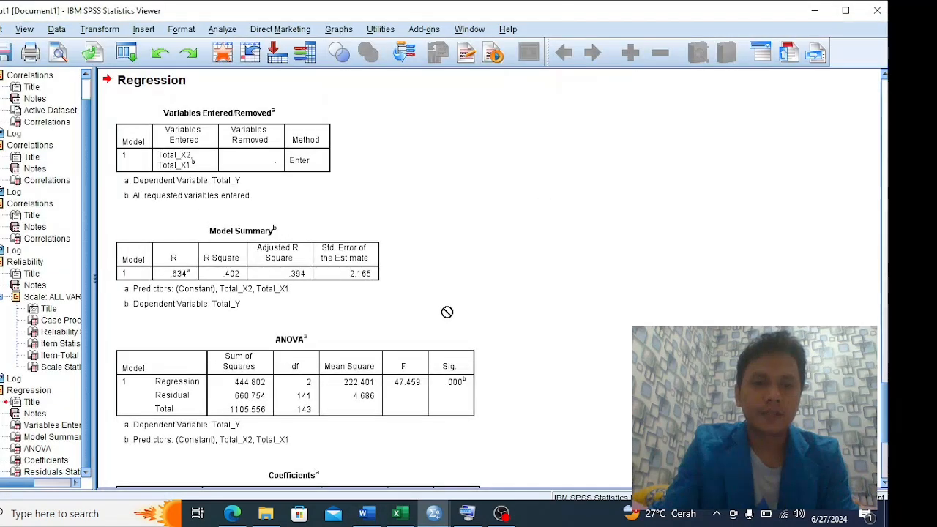
{"action": "scroll", "coordinate": [446, 312], "scroll_direction": "up", "scroll_amount": 1}
{"action": "scroll", "coordinate": [447, 312], "scroll_direction": "down", "scroll_amount": 3}
{"action": "scroll", "coordinate": [447, 311], "scroll_direction": "up", "scroll_amount": 3}
{"action": "scroll", "coordinate": [446, 311], "scroll_direction": "down", "scroll_amount": 6}
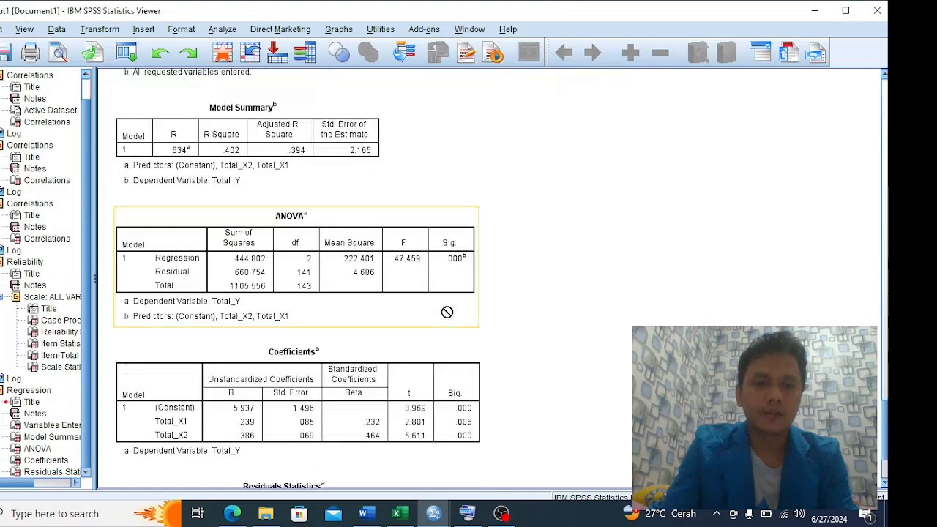
{"action": "scroll", "coordinate": [446, 312], "scroll_direction": "up", "scroll_amount": 1}
{"action": "scroll", "coordinate": [446, 312], "scroll_direction": "up", "scroll_amount": 3}
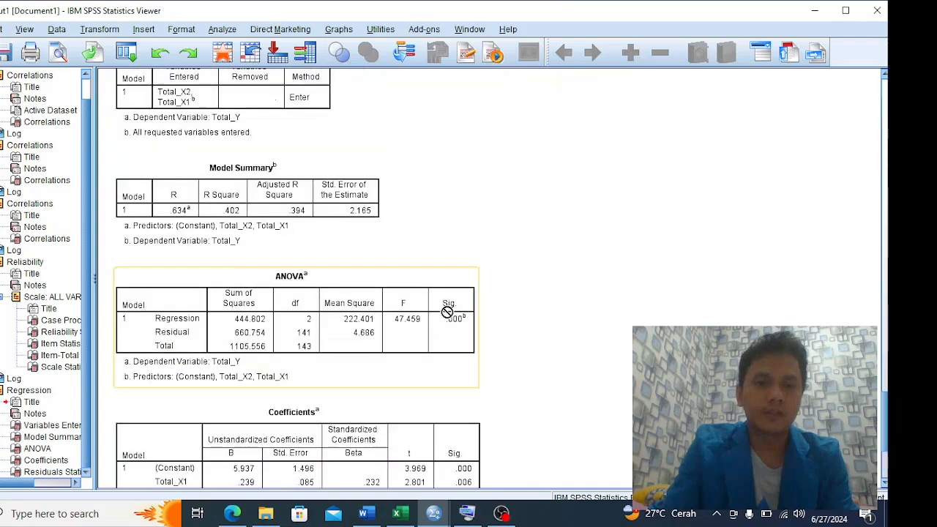
{"action": "scroll", "coordinate": [448, 310], "scroll_direction": "down", "scroll_amount": 3}
Look through the Word report's normality section and regression output, and return to the Coefficients and Residuals Statistics tables in the SPSS Viewer
{"action": "key", "text": "alt+Tab"}
{"action": "scroll", "coordinate": [458, 274], "scroll_direction": "down", "scroll_amount": 15}
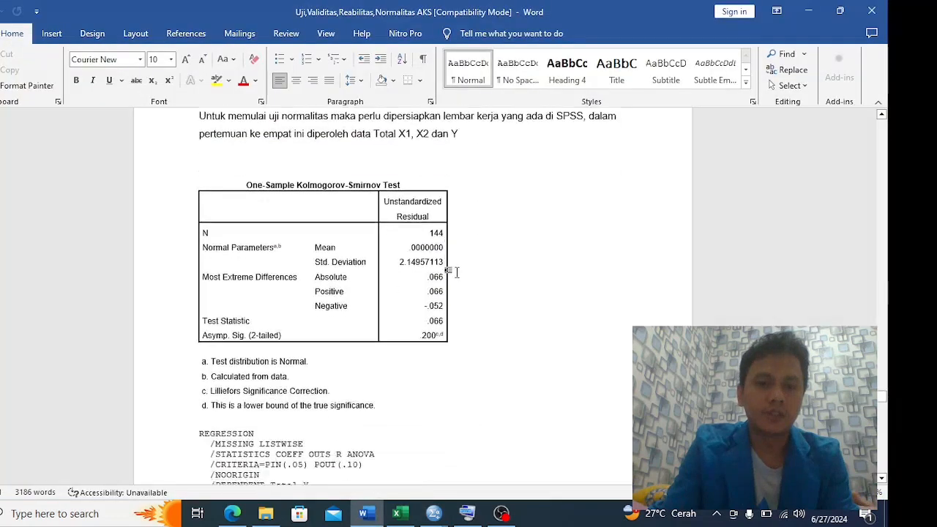
{"action": "scroll", "coordinate": [459, 277], "scroll_direction": "down", "scroll_amount": 18}
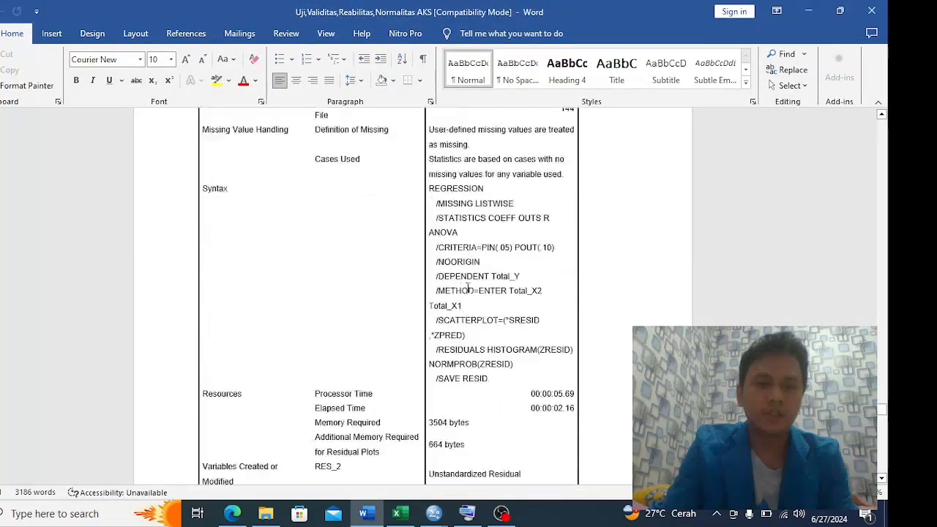
{"action": "scroll", "coordinate": [461, 288], "scroll_direction": "down", "scroll_amount": 15}
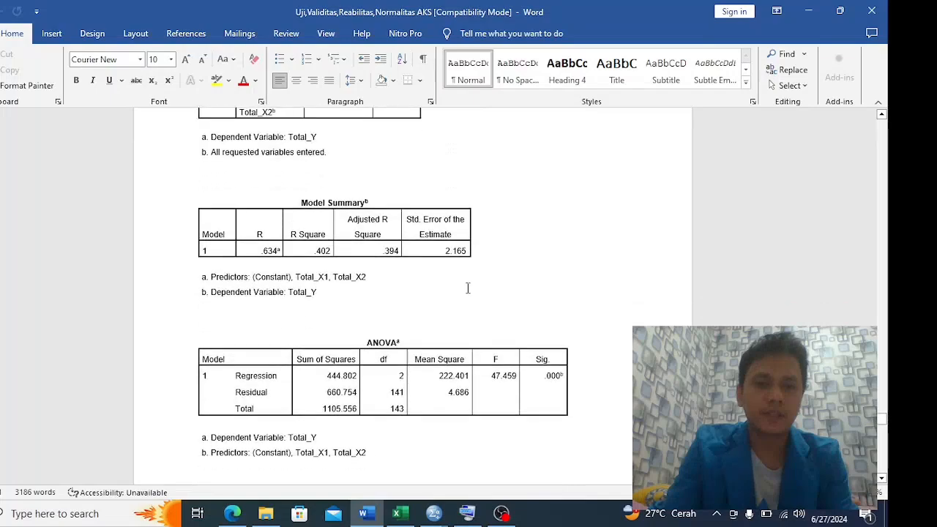
{"action": "scroll", "coordinate": [732, 299], "scroll_direction": "down", "scroll_amount": 12}
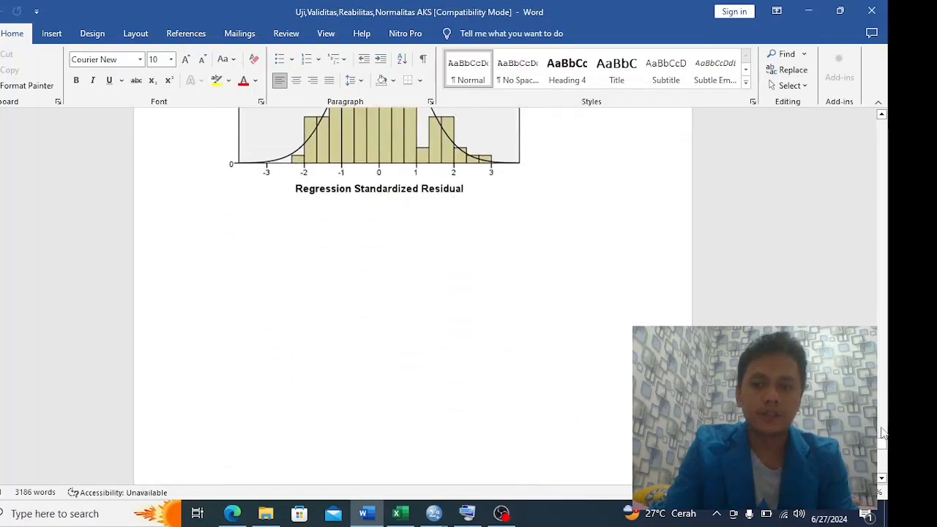
{"action": "scroll", "coordinate": [883, 442], "scroll_direction": "down", "scroll_amount": 10}
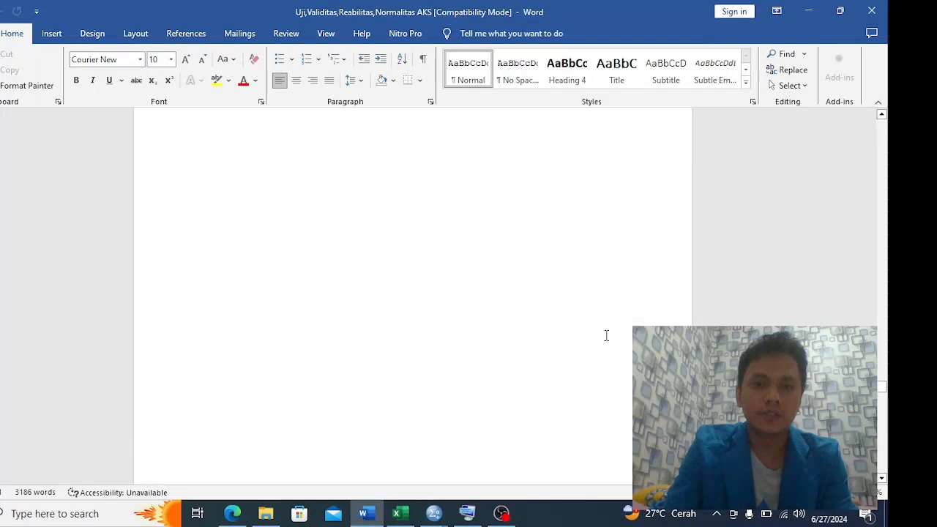
{"action": "scroll", "coordinate": [606, 335], "scroll_direction": "down", "scroll_amount": 8}
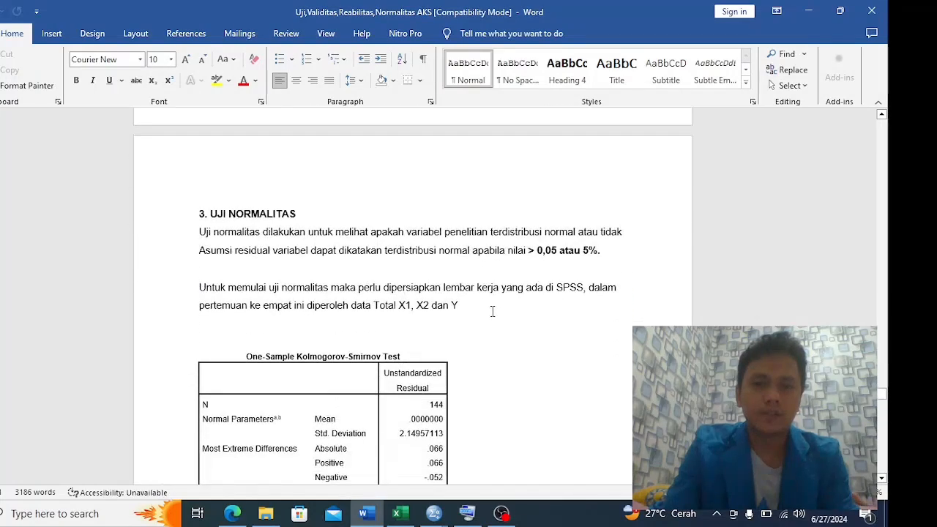
{"action": "scroll", "coordinate": [480, 296], "scroll_direction": "down", "scroll_amount": 10}
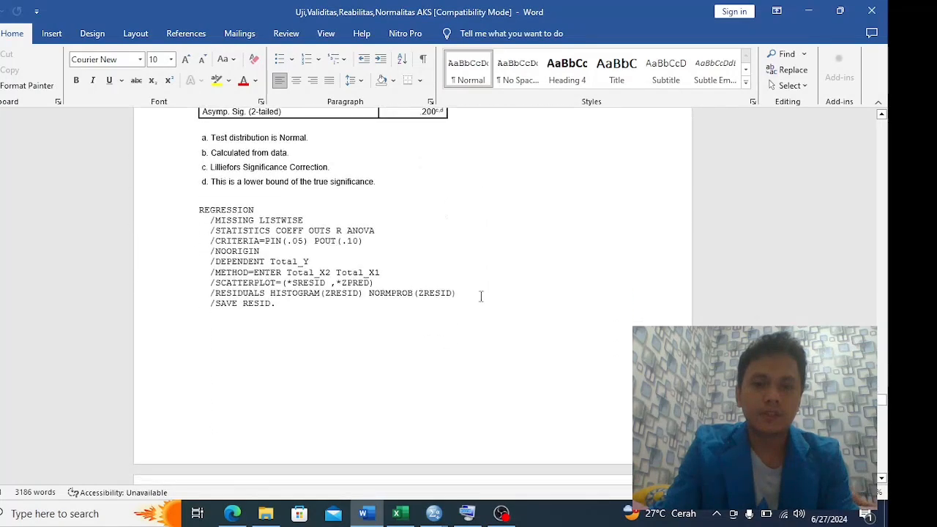
{"action": "scroll", "coordinate": [481, 295], "scroll_direction": "down", "scroll_amount": 10}
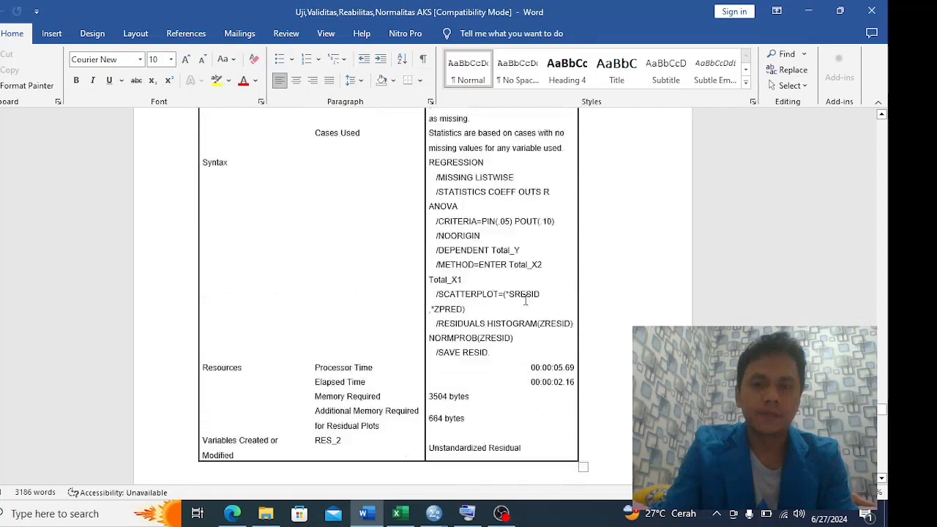
{"action": "scroll", "coordinate": [533, 305], "scroll_direction": "up", "scroll_amount": 20}
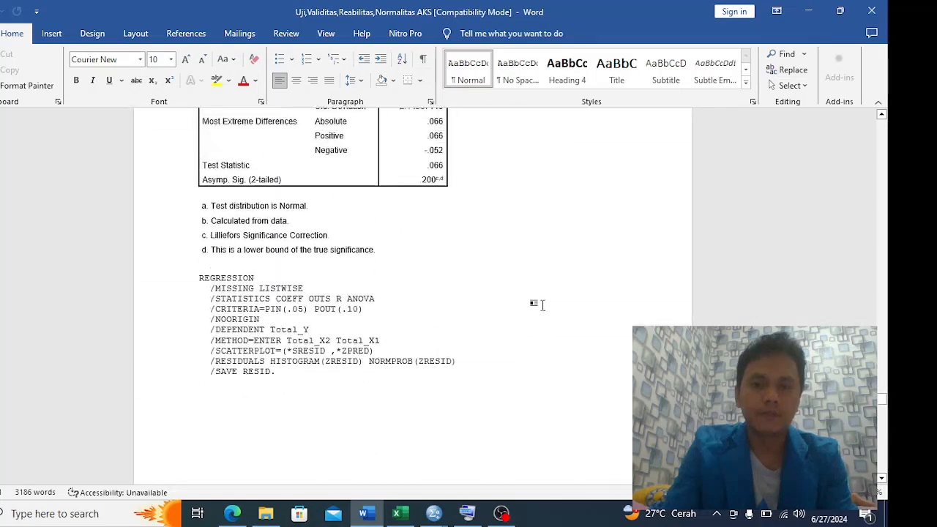
{"action": "left_click", "coordinate": [807, 10]}
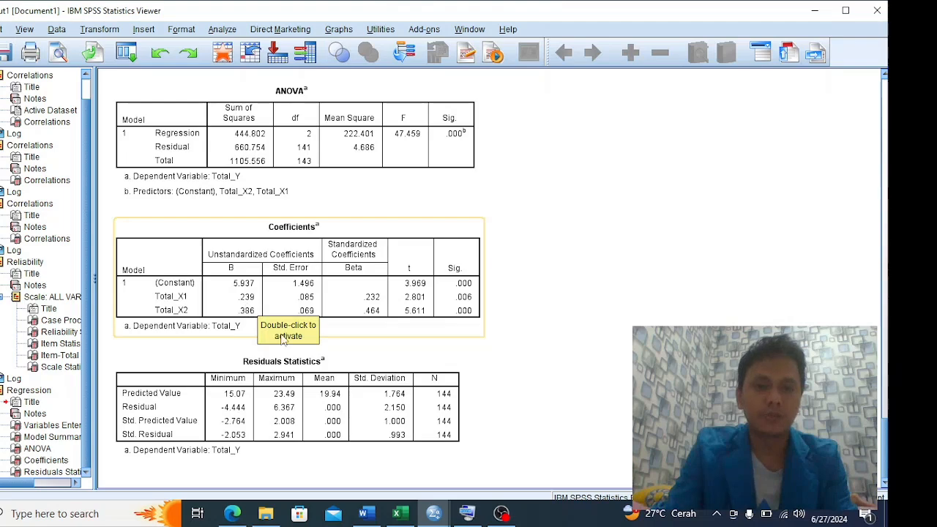
{"action": "scroll", "coordinate": [268, 338], "scroll_direction": "up", "scroll_amount": 3}
{"action": "scroll", "coordinate": [268, 339], "scroll_direction": "down", "scroll_amount": 3}
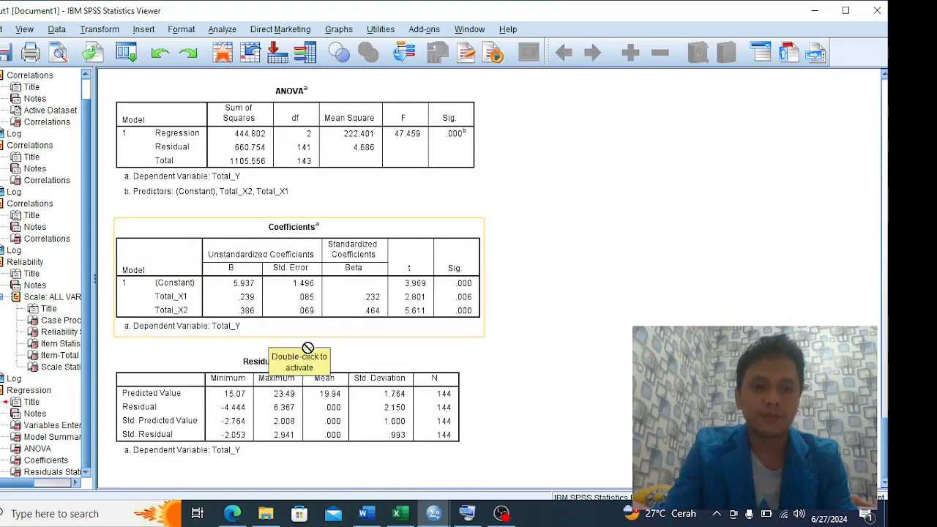
Review the Word report from the Uji Normalitas section to the histogram of regression standardized residuals, and minimize the report
{"action": "key", "text": "alt+Tab"}
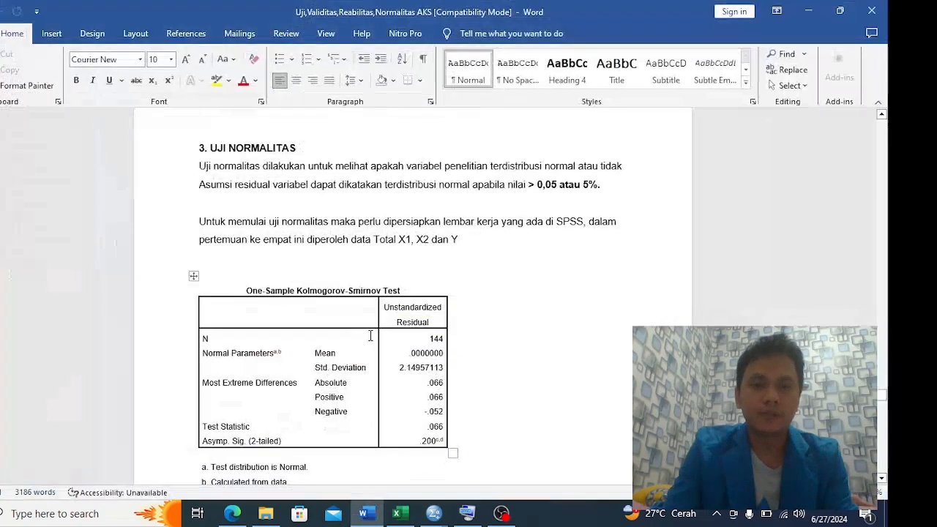
{"action": "scroll", "coordinate": [372, 335], "scroll_direction": "down", "scroll_amount": 1}
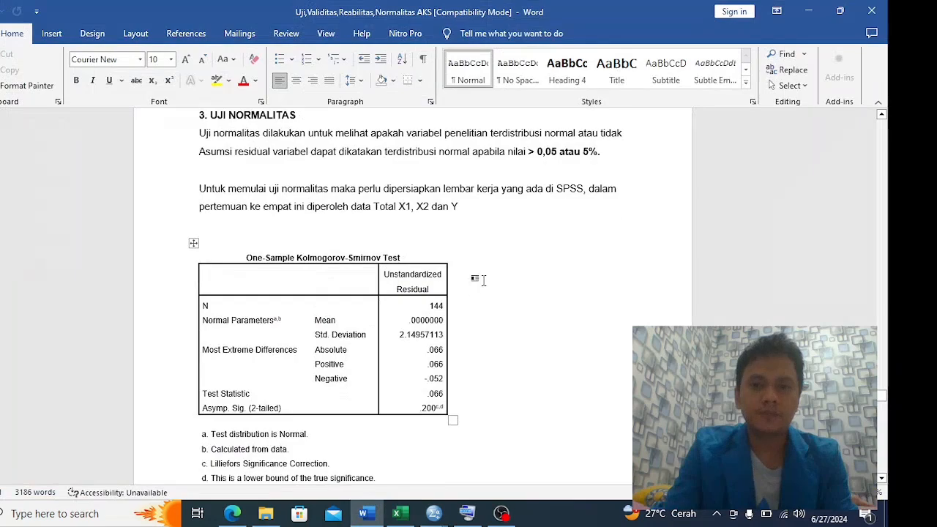
{"action": "scroll", "coordinate": [479, 279], "scroll_direction": "down", "scroll_amount": 3}
{"action": "scroll", "coordinate": [479, 279], "scroll_direction": "down", "scroll_amount": 15}
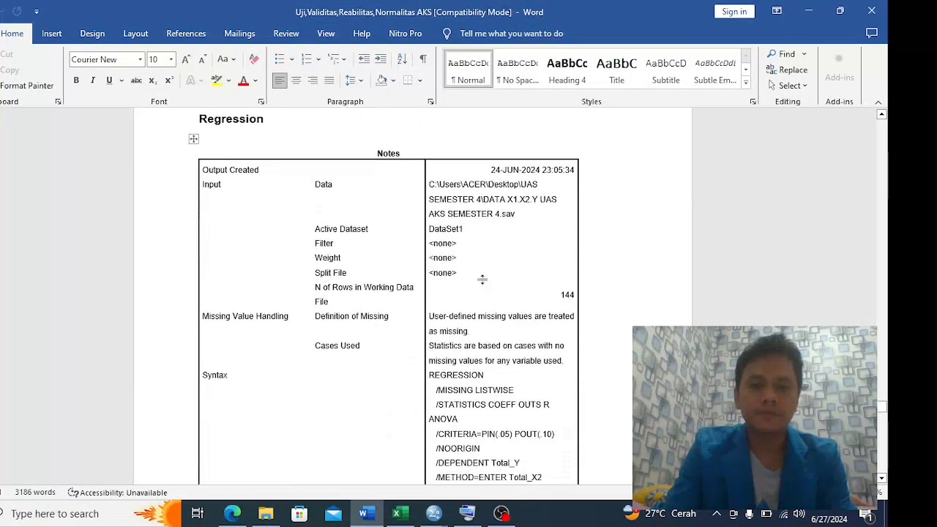
{"action": "scroll", "coordinate": [494, 308], "scroll_direction": "up", "scroll_amount": 8}
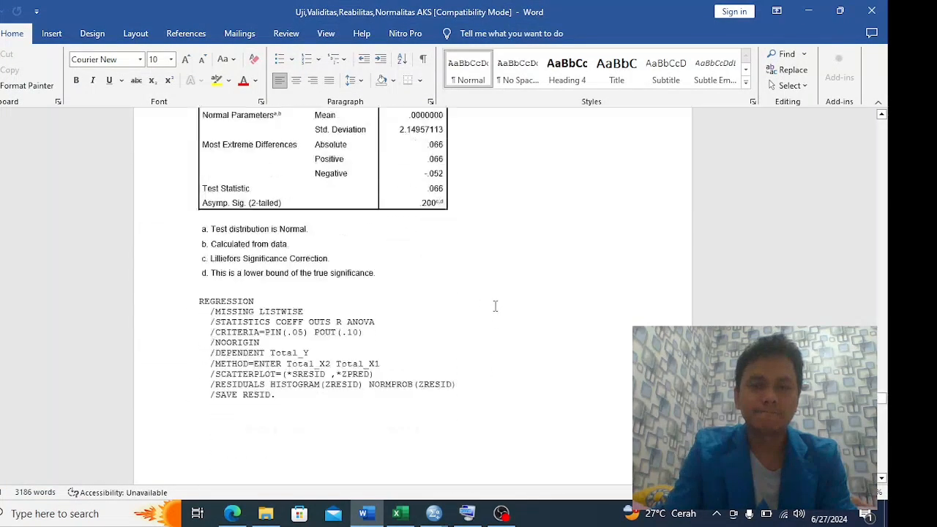
{"action": "scroll", "coordinate": [494, 307], "scroll_direction": "down", "scroll_amount": 5}
{"action": "scroll", "coordinate": [494, 307], "scroll_direction": "down", "scroll_amount": 15}
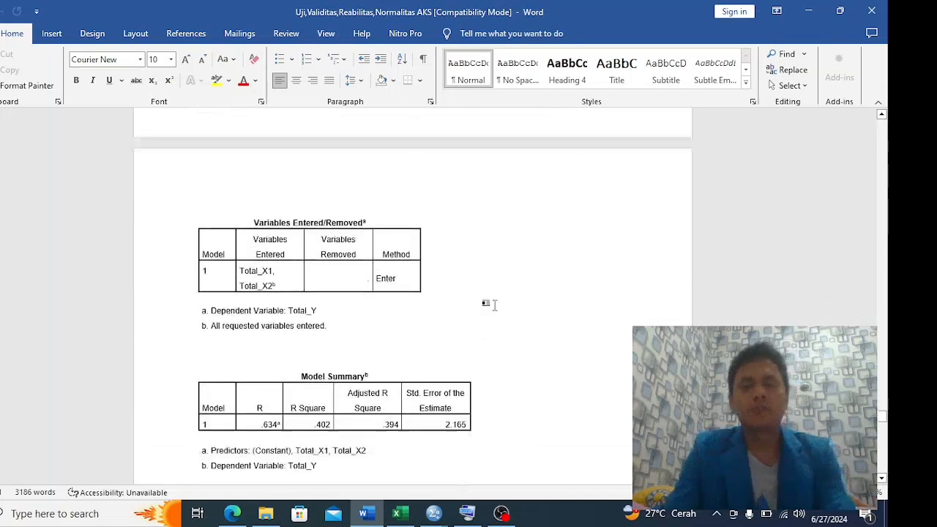
{"action": "scroll", "coordinate": [498, 296], "scroll_direction": "down", "scroll_amount": 15}
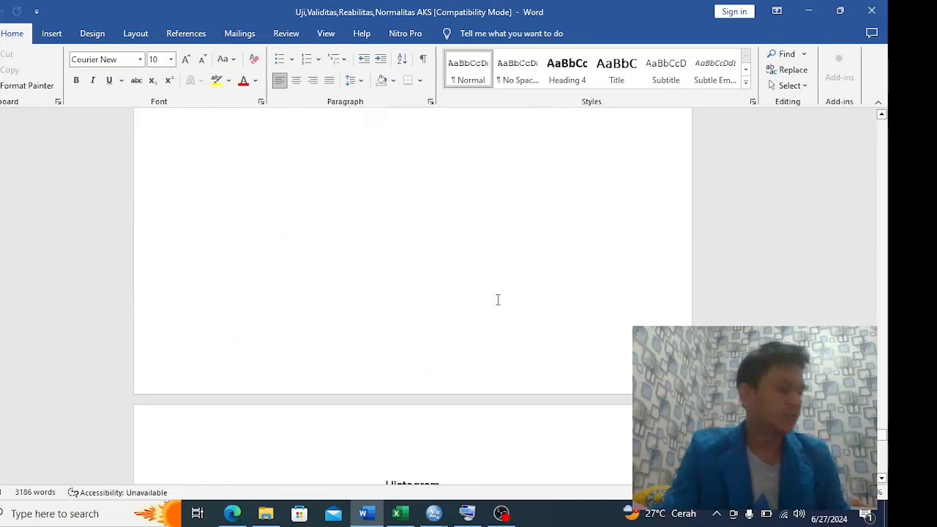
{"action": "scroll", "coordinate": [498, 299], "scroll_direction": "down", "scroll_amount": 8}
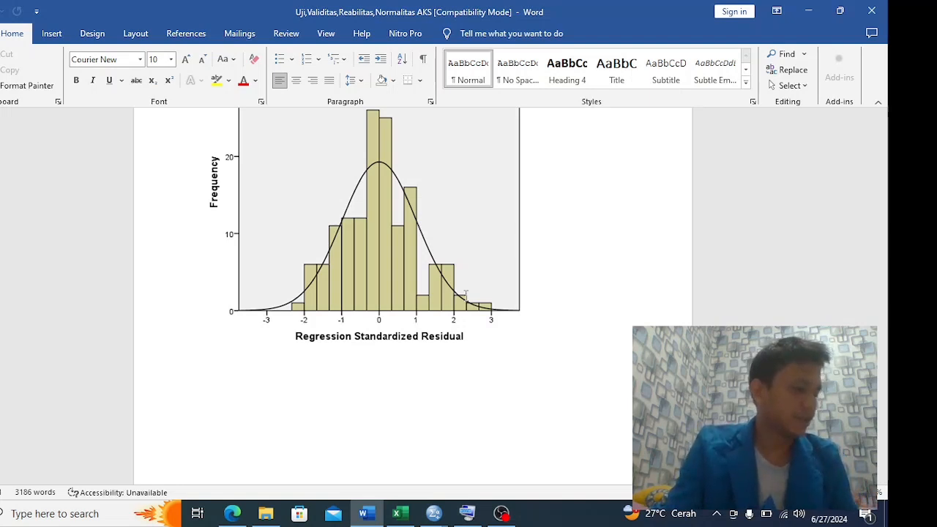
{"action": "left_click", "coordinate": [808, 10]}
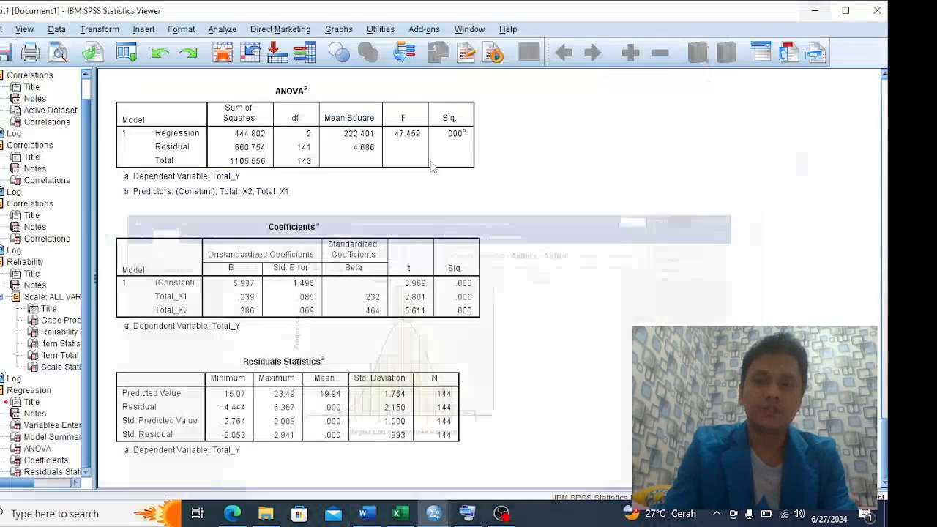
Switch to the SPSS Data Editor, inspect the variable definitions including the saved residuals, and return to the regression output
{"action": "left_click", "coordinate": [232, 244]}
{"action": "key", "text": "alt+Tab"}
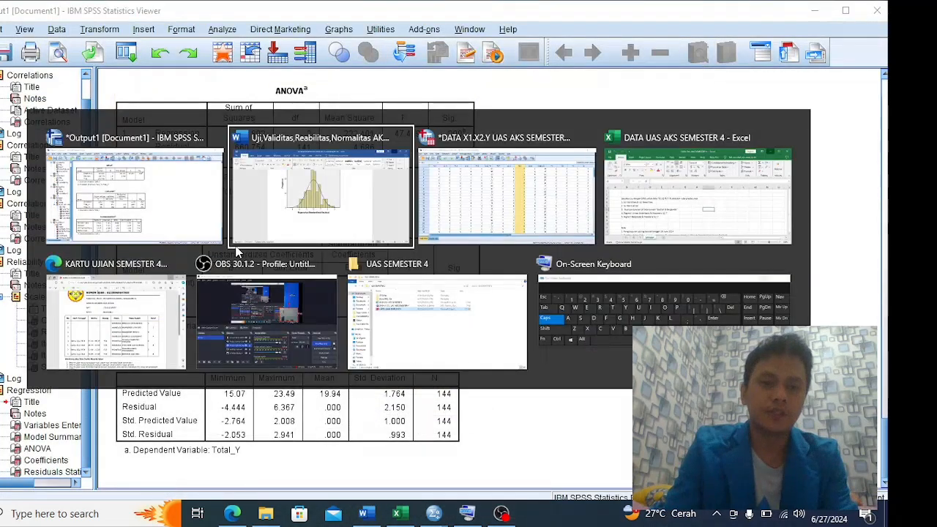
{"action": "key", "text": "alt+Tab"}
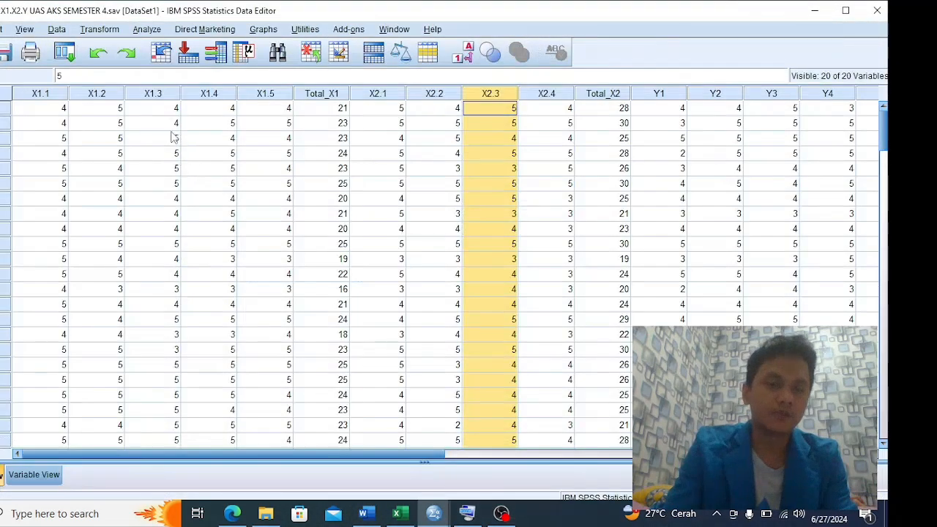
{"action": "left_click", "coordinate": [145, 31]}
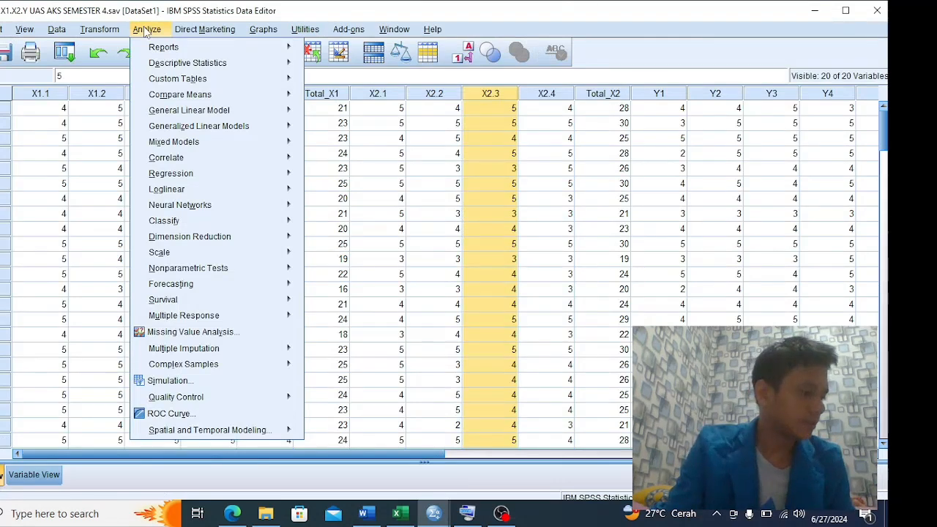
{"action": "mouse_move", "coordinate": [175, 189]}
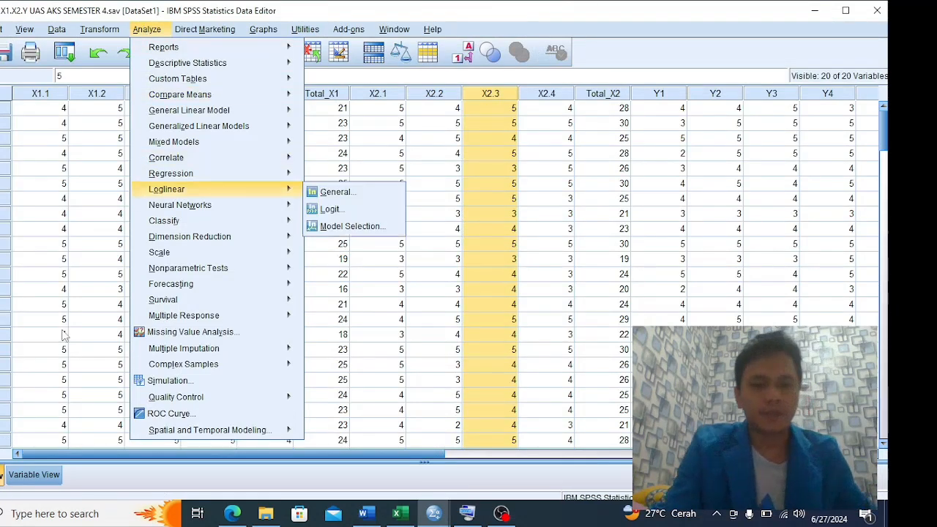
{"action": "left_click", "coordinate": [34, 473]}
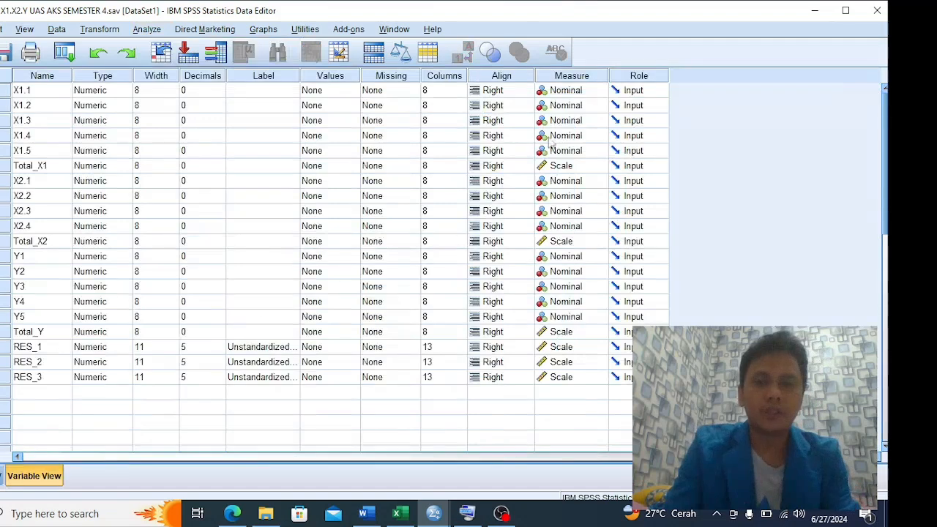
{"action": "key", "text": "alt+Tab"}
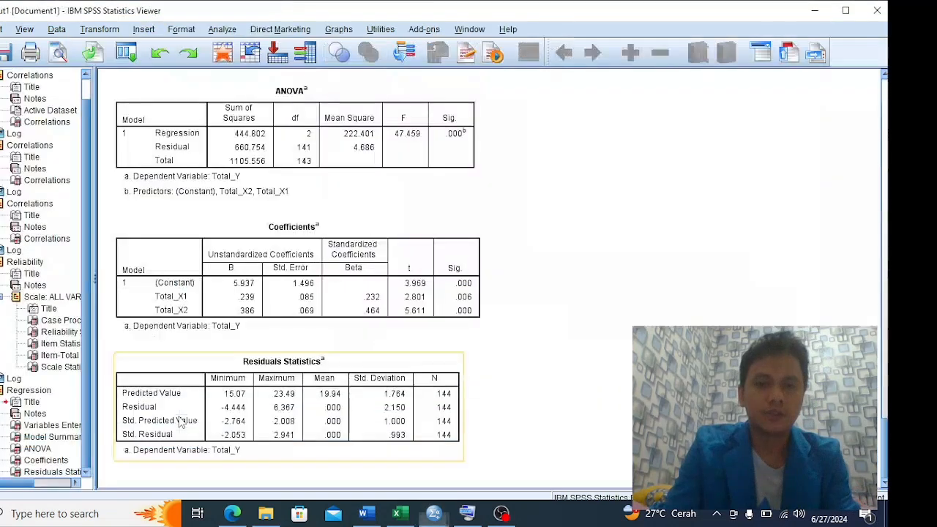
Switch to the SPSS data view and inspect the saved residual columns RES_1, RES_2 and RES_3
{"action": "key", "text": "alt+Tab"}
{"action": "left_click", "coordinate": [2, 475]}
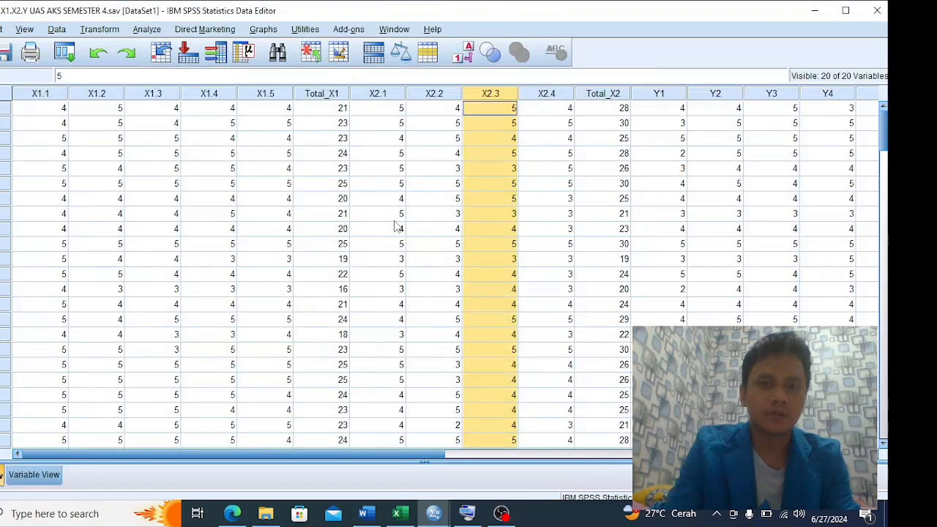
{"action": "left_click_drag", "start_coordinate": [412, 455], "coordinate": [694, 454]}
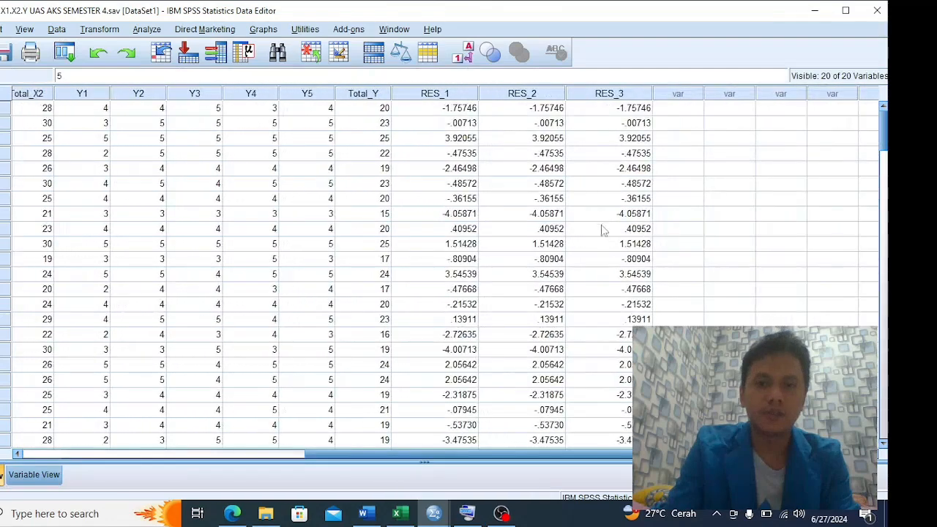
{"action": "left_click", "coordinate": [452, 97]}
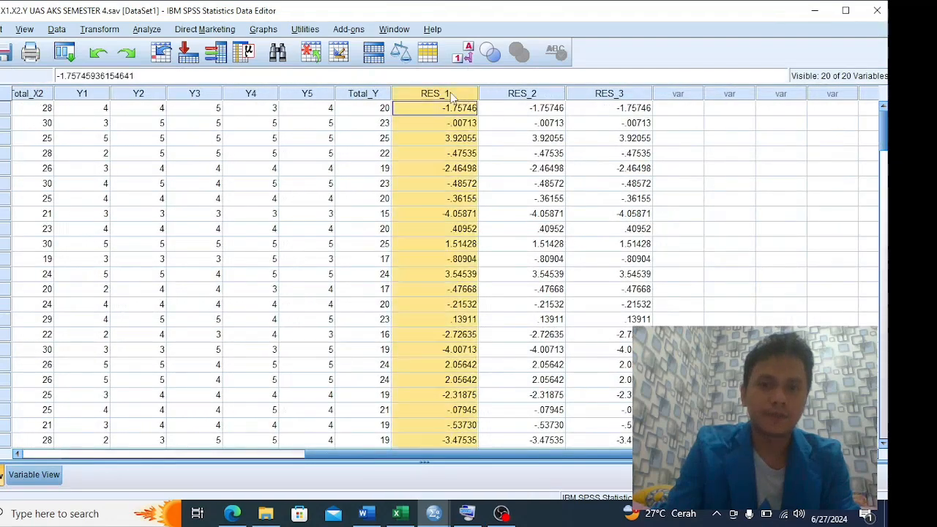
{"action": "left_click", "coordinate": [521, 95]}
{"action": "left_click", "coordinate": [622, 94]}
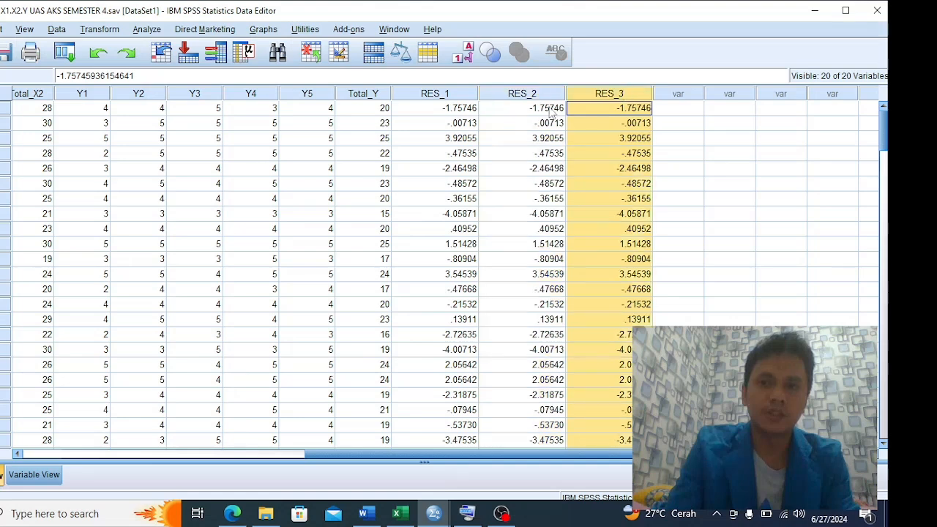
{"action": "left_click", "coordinate": [450, 96]}
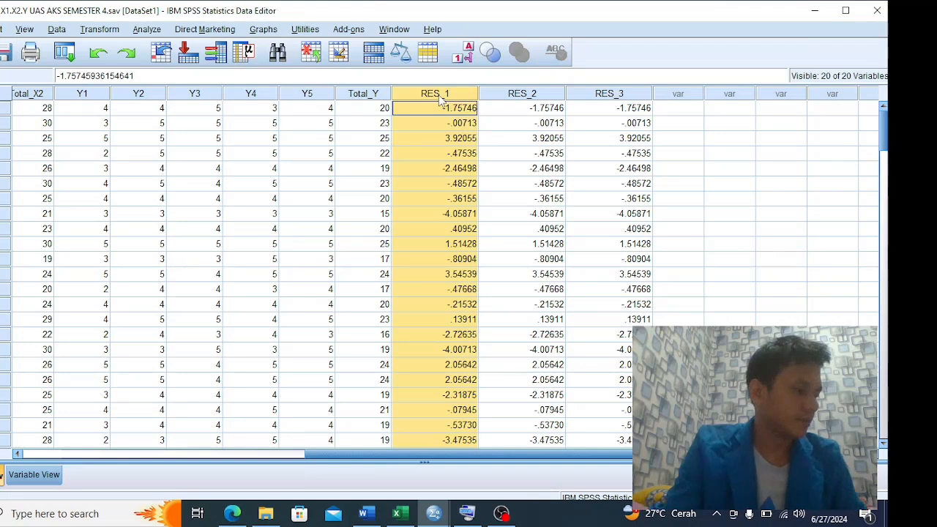
Start the linear regression of Total_Y on Total_X1 and Total_X2 and set its scatterplot to *SRESID on Y and *ZPRED on X
{"action": "left_click", "coordinate": [155, 30]}
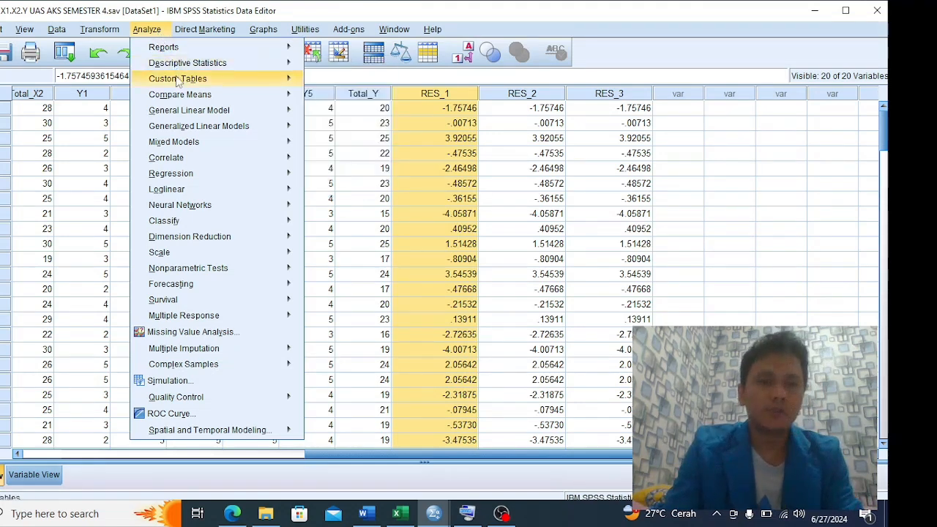
{"action": "mouse_move", "coordinate": [191, 180]}
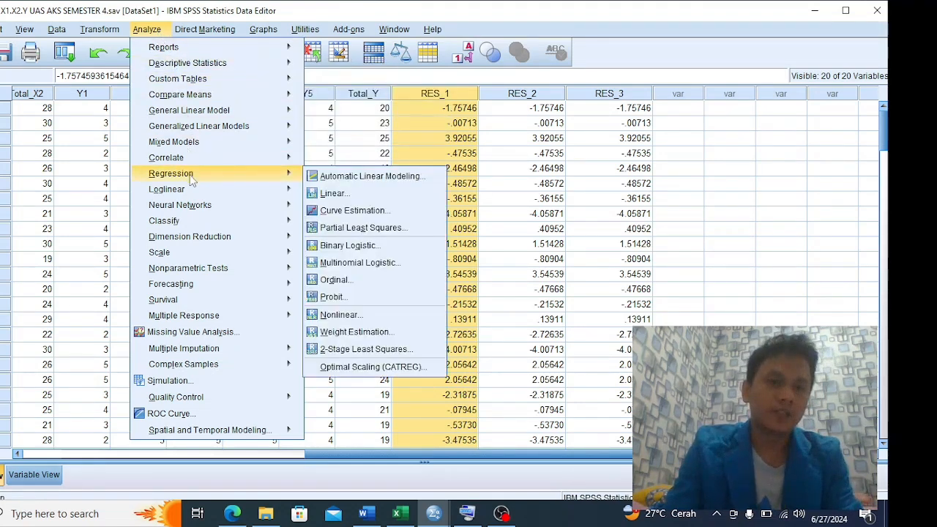
{"action": "left_click", "coordinate": [334, 193]}
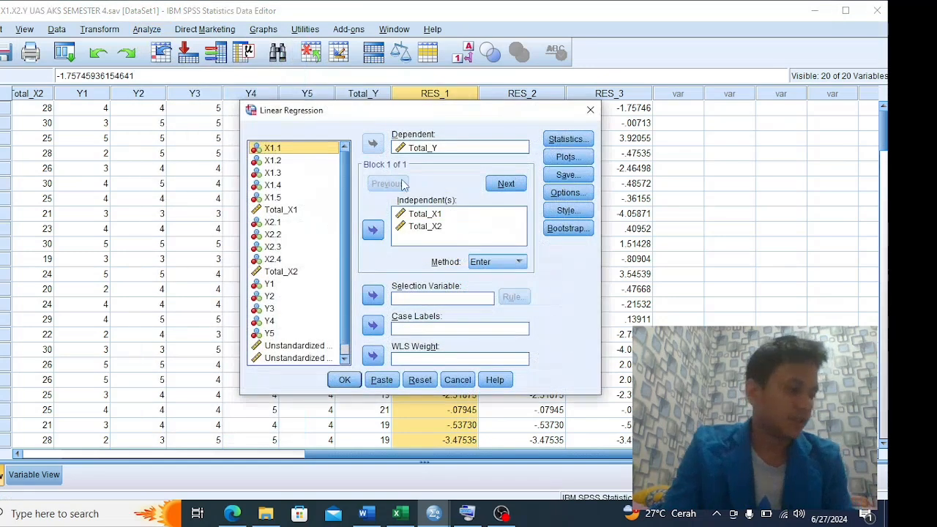
{"action": "left_click", "coordinate": [567, 157]}
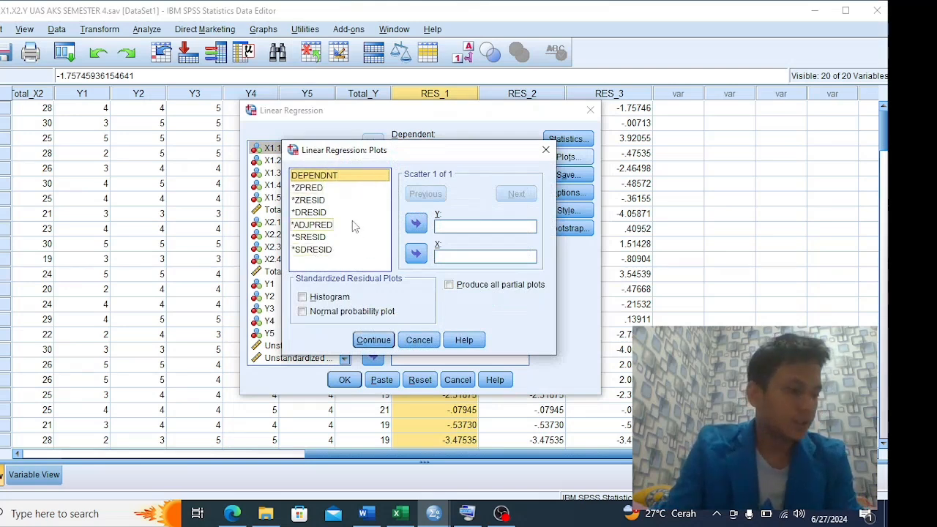
{"action": "left_click_drag", "start_coordinate": [318, 237], "coordinate": [464, 228]}
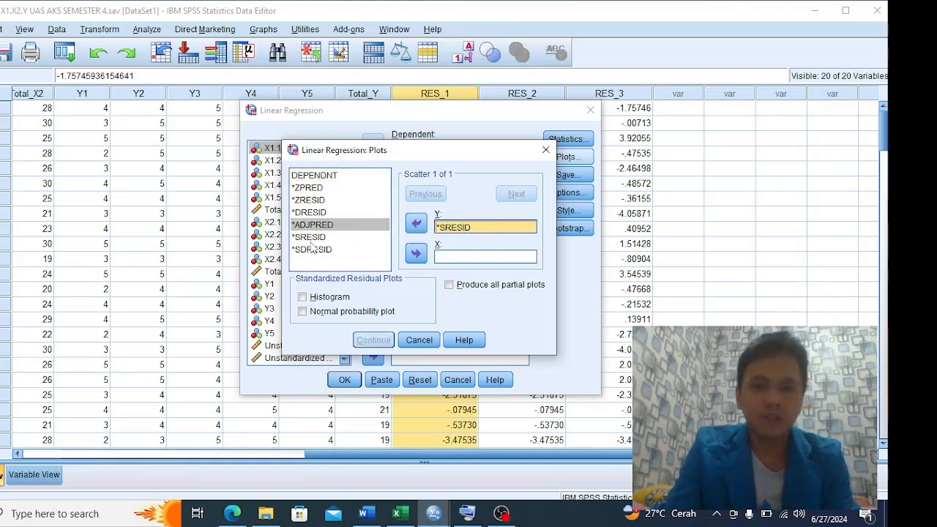
{"action": "left_click_drag", "start_coordinate": [307, 187], "coordinate": [450, 259]}
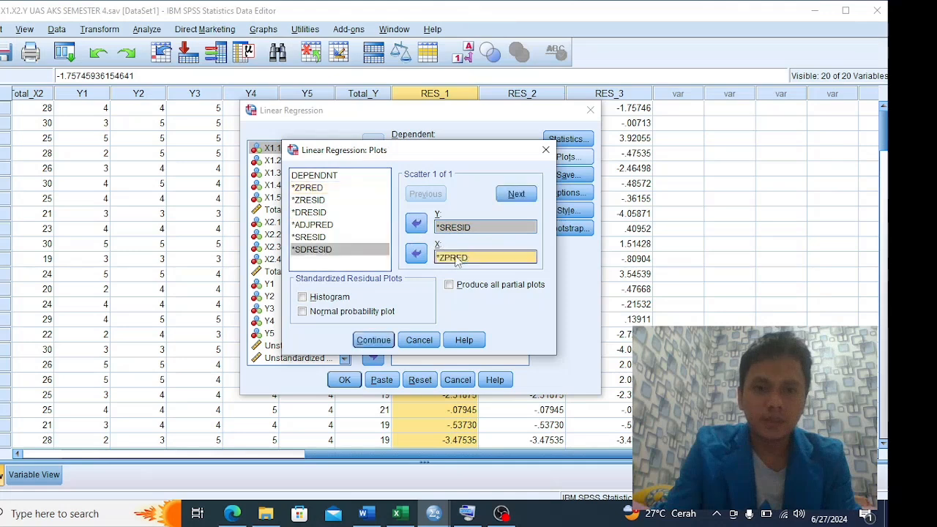
Include the histogram and normal probability plot of the standardized residuals and run the regression
{"action": "left_click", "coordinate": [302, 297]}
{"action": "left_click", "coordinate": [301, 314]}
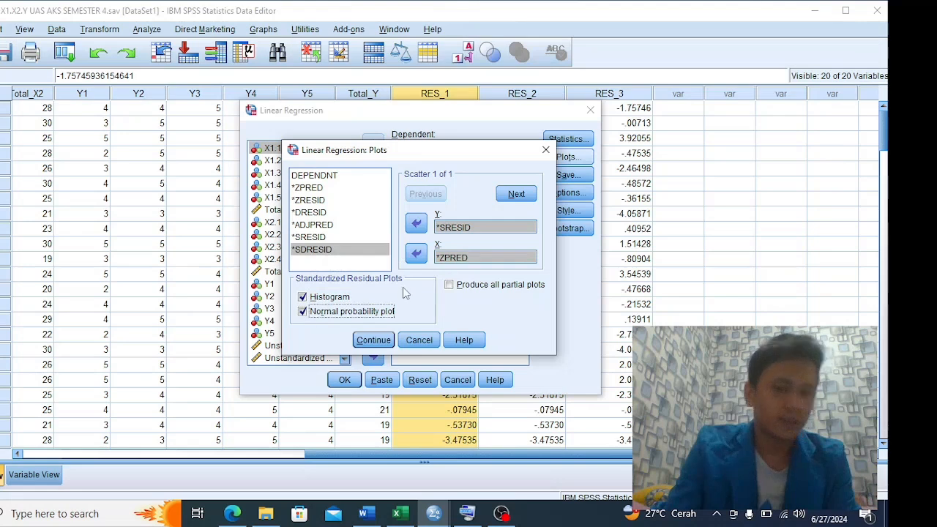
{"action": "left_click", "coordinate": [371, 340]}
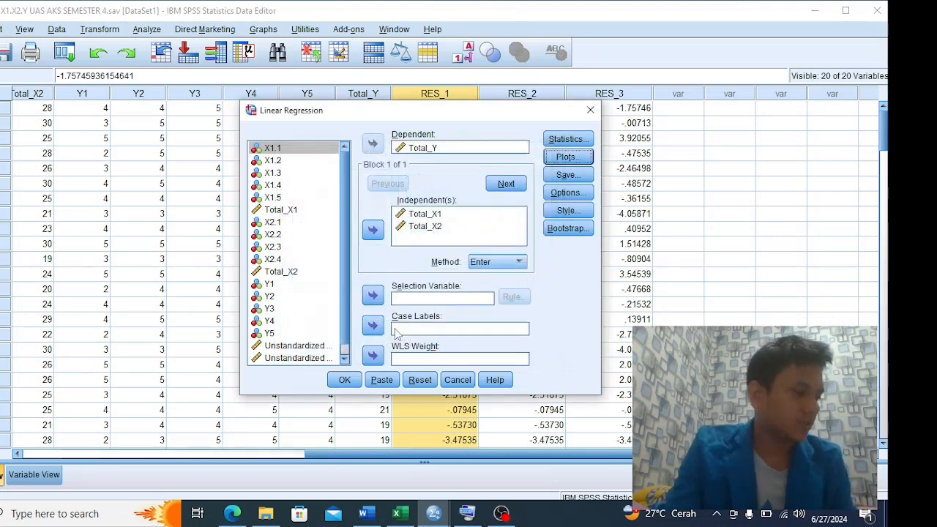
{"action": "left_click", "coordinate": [343, 381]}
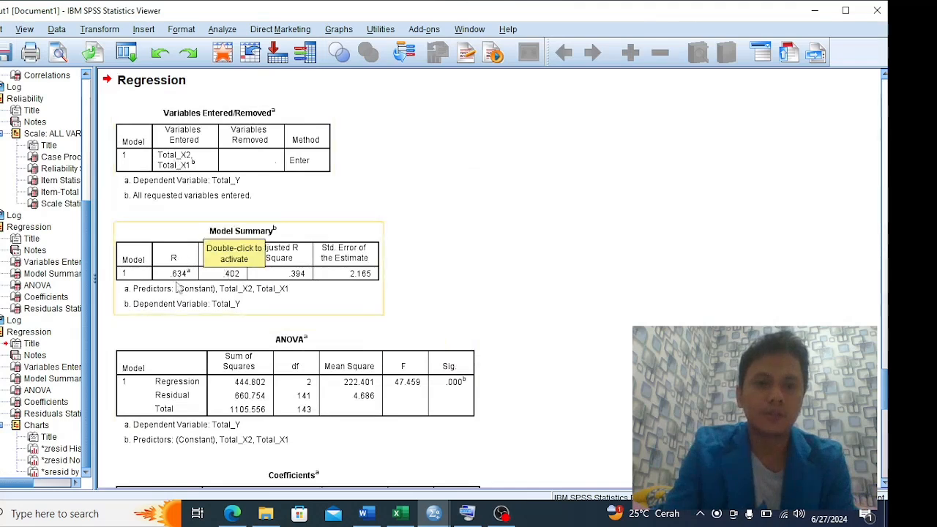
Examine the new regression output from the Model Summary and ANOVA tables to the histogram, P-P plot and scatterplot
{"action": "scroll", "coordinate": [256, 291], "scroll_direction": "down", "scroll_amount": 10}
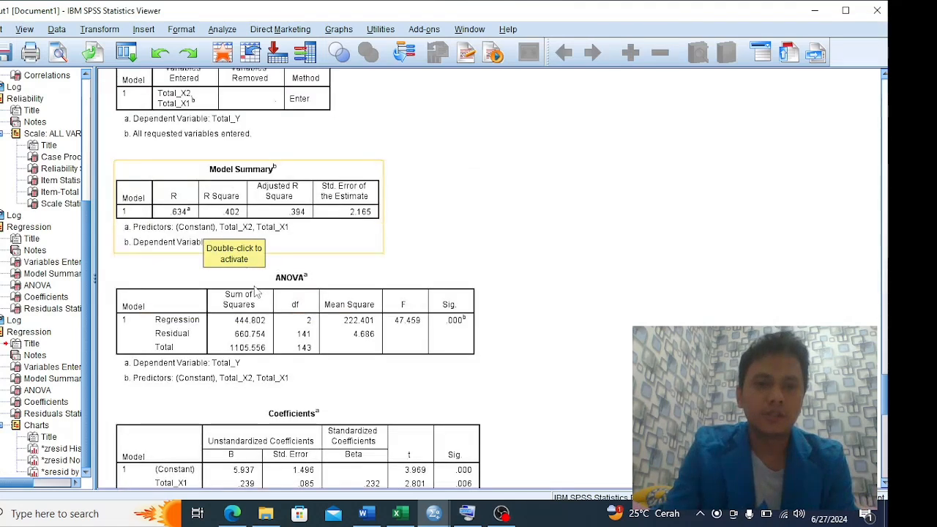
{"action": "scroll", "coordinate": [274, 298], "scroll_direction": "down", "scroll_amount": 5}
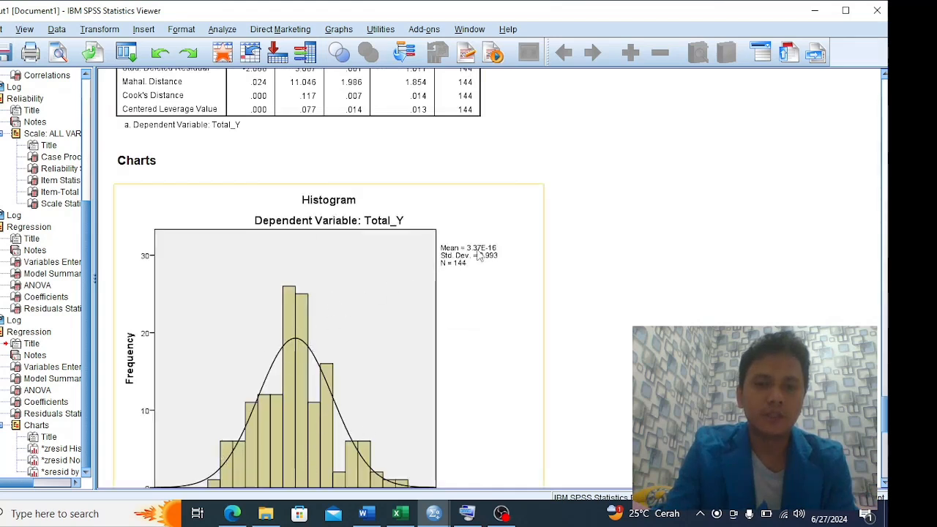
{"action": "scroll", "coordinate": [328, 331], "scroll_direction": "down", "scroll_amount": 12}
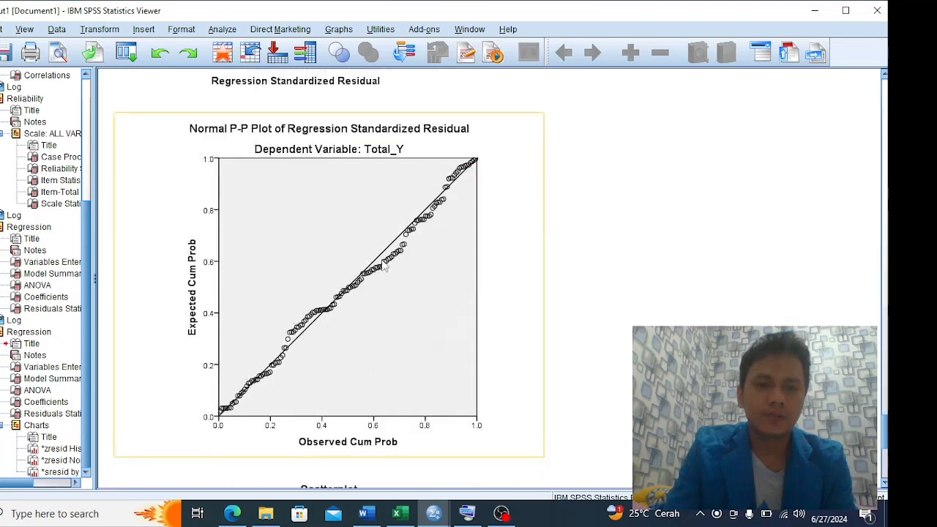
{"action": "scroll", "coordinate": [381, 262], "scroll_direction": "down", "scroll_amount": 3}
{"action": "scroll", "coordinate": [382, 265], "scroll_direction": "down", "scroll_amount": 6}
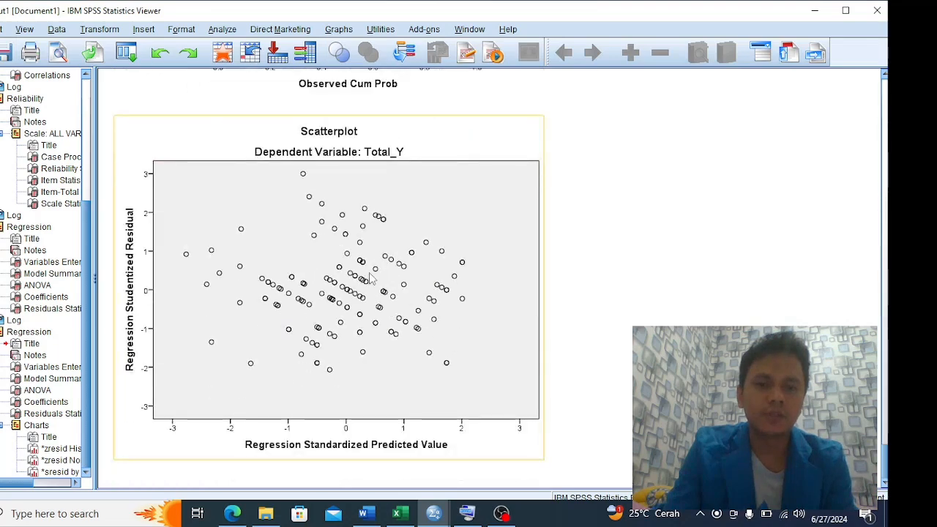
Look back through the earlier Reliability and Correlations tables in the SPSS output
{"action": "scroll", "coordinate": [371, 279], "scroll_direction": "up", "scroll_amount": 20}
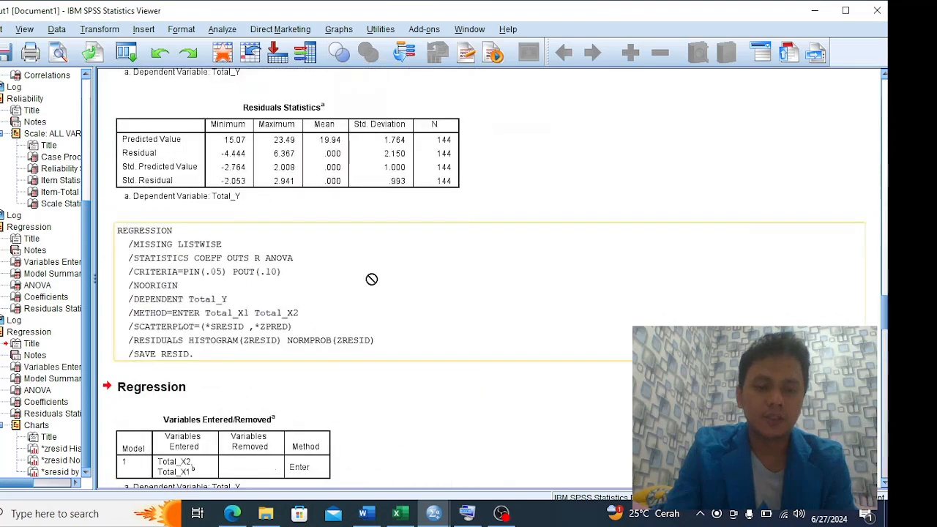
{"action": "scroll", "coordinate": [371, 279], "scroll_direction": "up", "scroll_amount": 20}
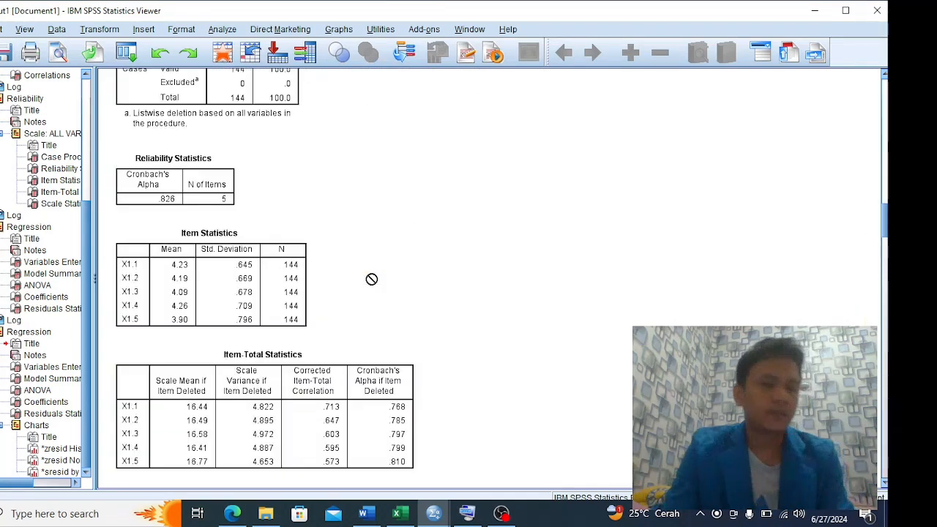
{"action": "scroll", "coordinate": [371, 279], "scroll_direction": "up", "scroll_amount": 8}
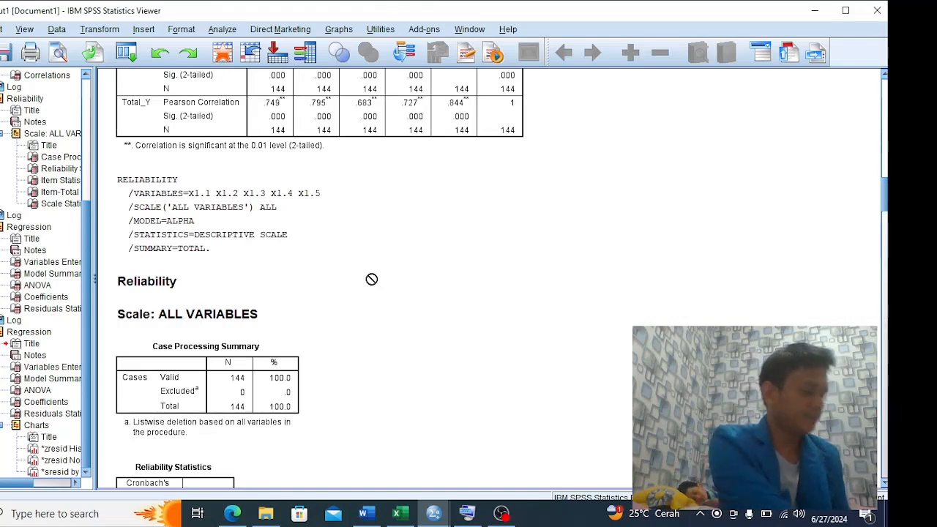
{"action": "scroll", "coordinate": [371, 279], "scroll_direction": "down", "scroll_amount": 5}
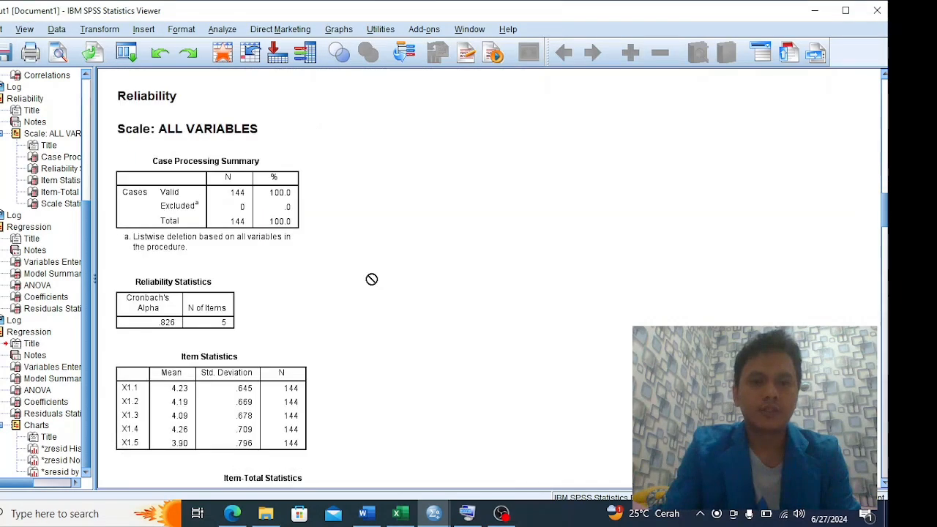
{"action": "scroll", "coordinate": [371, 279], "scroll_direction": "up", "scroll_amount": 15}
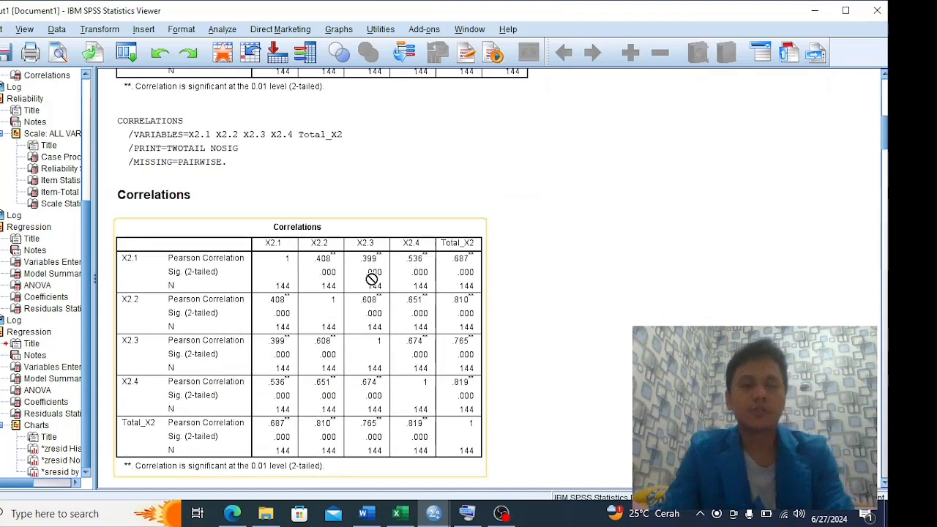
Check the exam's task list in the Excel workbook and return to the regression charts at the end of the SPSS output
{"action": "key", "text": "alt+Tab"}
{"action": "key", "text": "alt+Tab"}
{"action": "key", "text": "alt+Tab"}
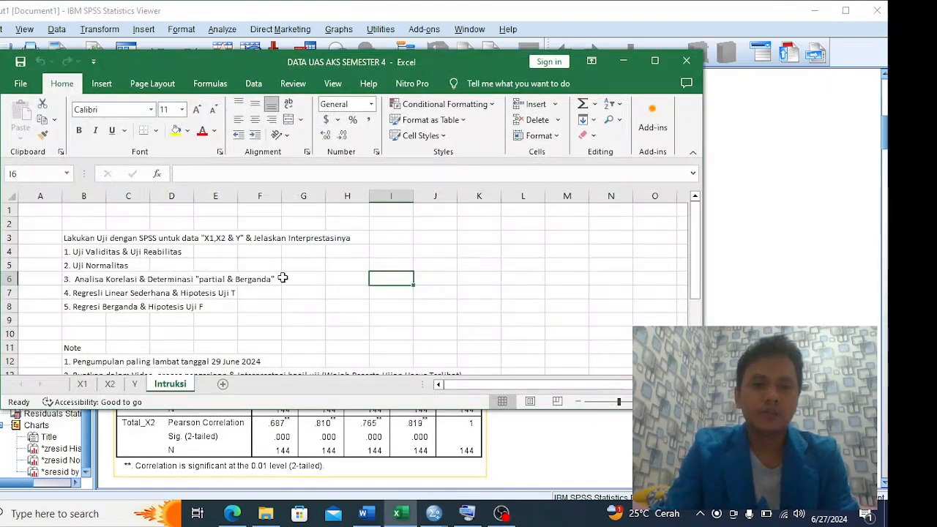
{"action": "left_click", "coordinate": [626, 65]}
{"action": "scroll", "coordinate": [364, 223], "scroll_direction": "down", "scroll_amount": 15}
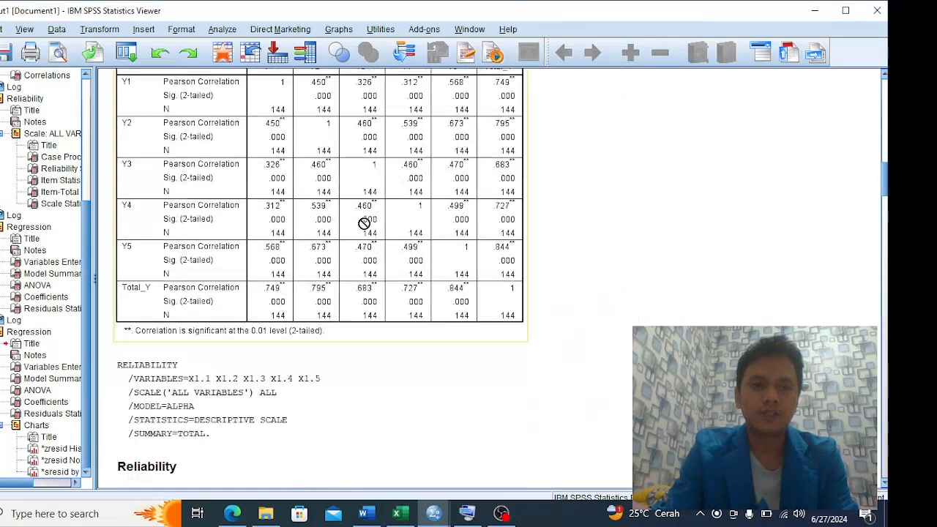
{"action": "scroll", "coordinate": [364, 222], "scroll_direction": "down", "scroll_amount": 10}
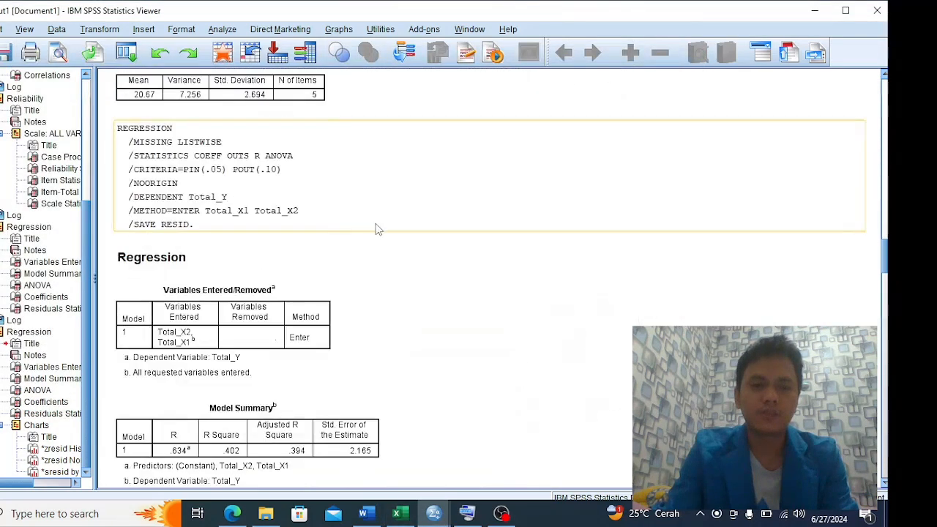
{"action": "scroll", "coordinate": [376, 229], "scroll_direction": "down", "scroll_amount": 15}
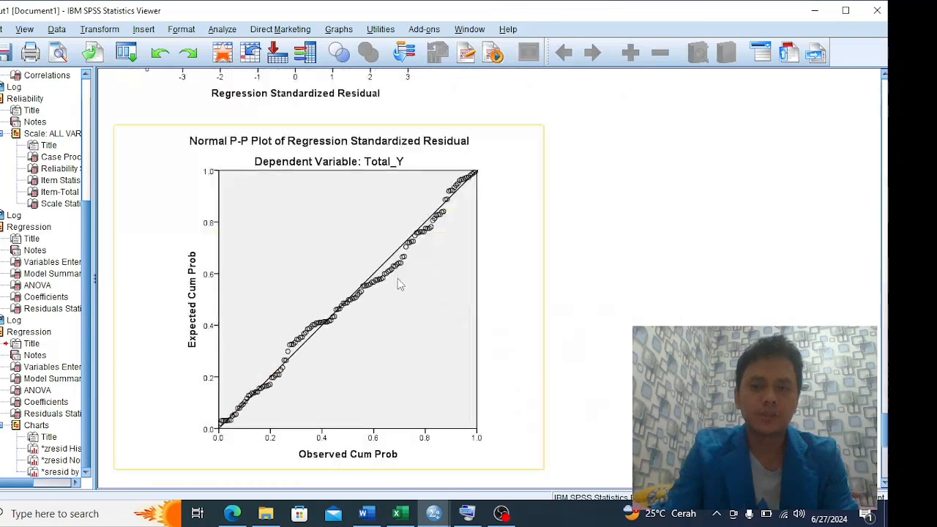
{"action": "scroll", "coordinate": [399, 284], "scroll_direction": "down", "scroll_amount": 5}
{"action": "left_click", "coordinate": [496, 505]}
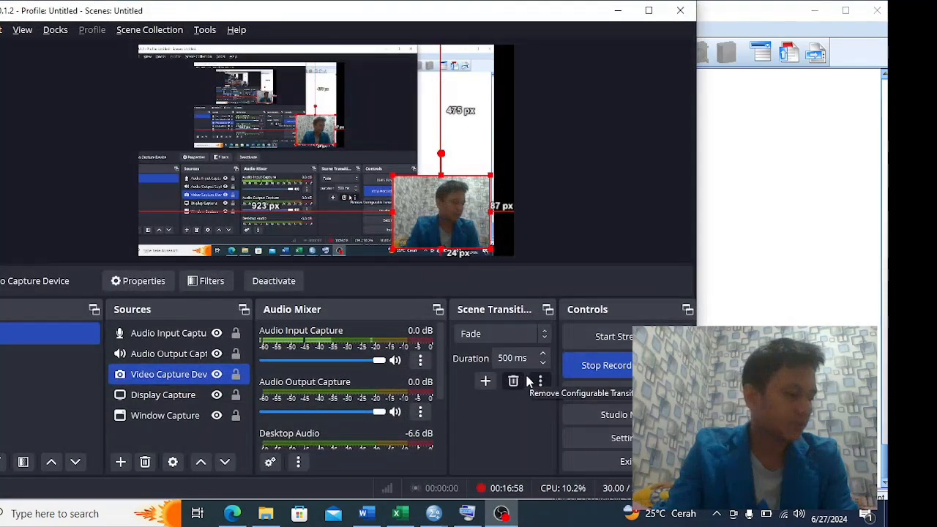
{"action": "key", "text": "alt+Tab"}
{"action": "key", "text": "alt+Tab"}
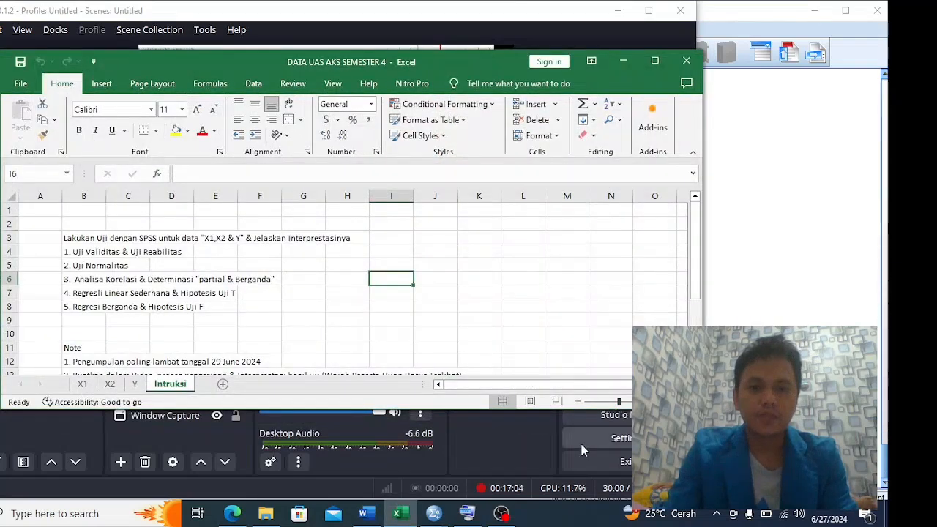
{"action": "left_click", "coordinate": [626, 61]}
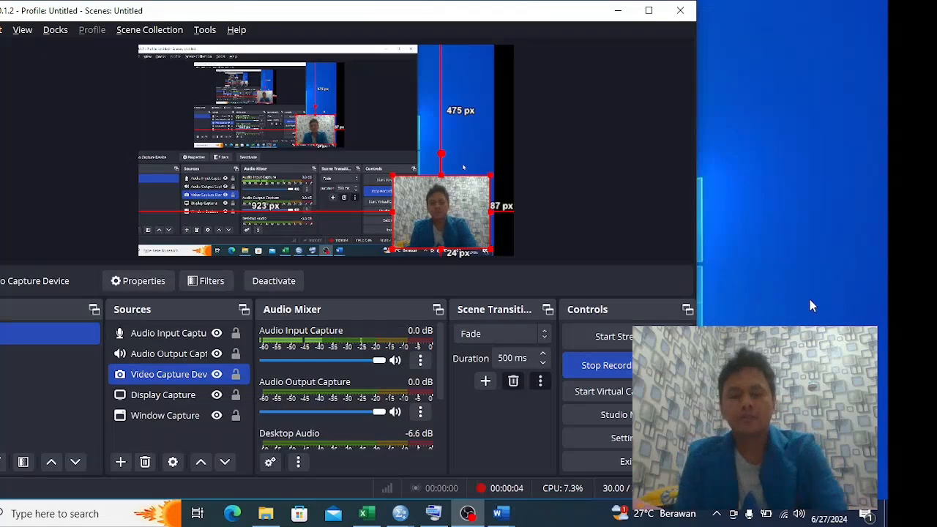
{"action": "left_click", "coordinate": [618, 10]}
Switch to the Excel workbook DATA UAS AKS SEMESTER 4, read the task list on the Intruksi sheet, and minimize it
{"action": "key", "text": "alt+Tab"}
{"action": "key", "text": "alt+Tab"}
{"action": "key", "text": "alt+Tab"}
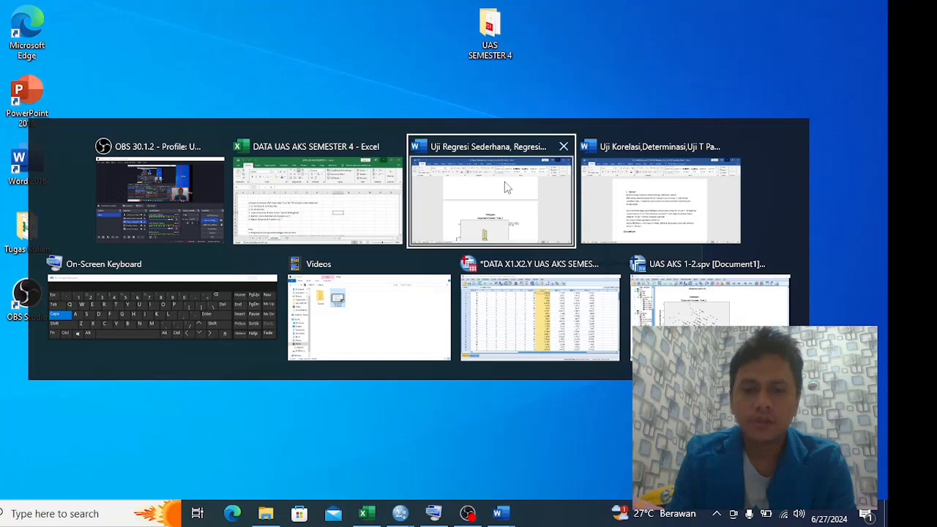
{"action": "left_click", "coordinate": [357, 204]}
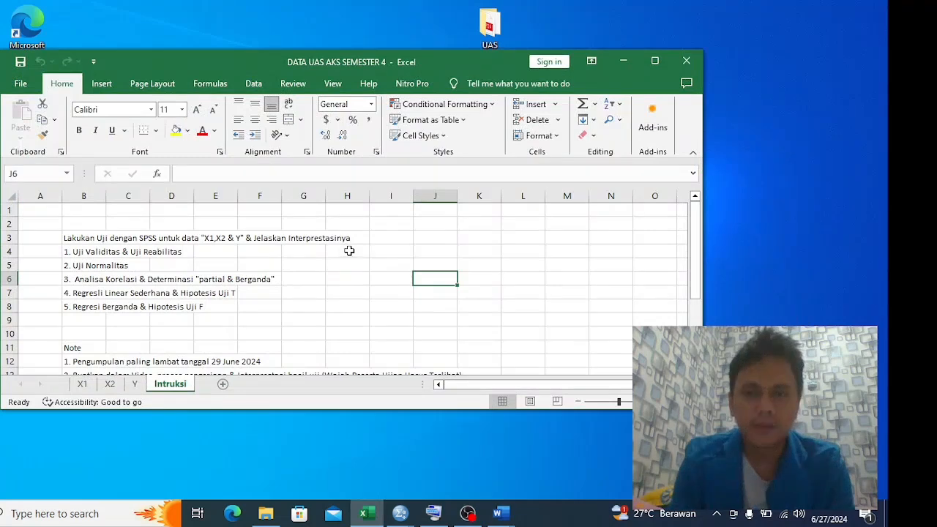
{"action": "left_click", "coordinate": [621, 62]}
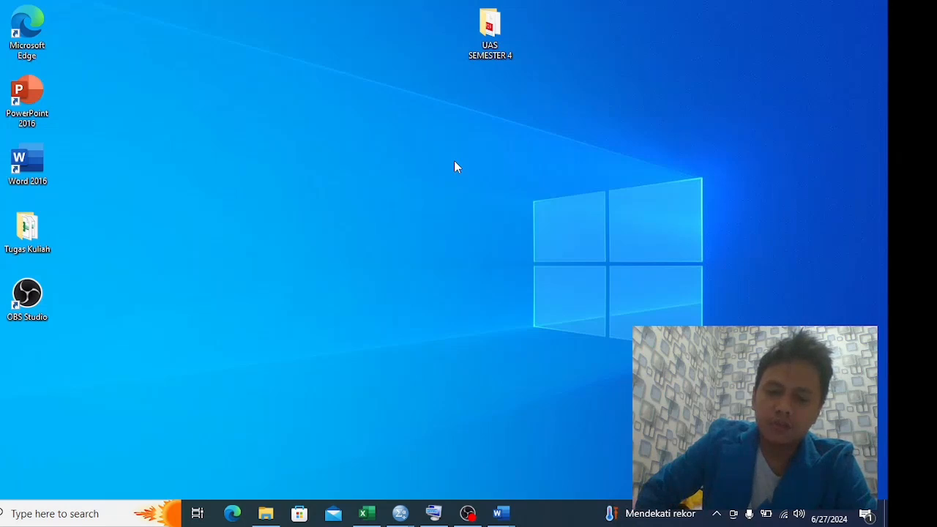
Close the Videos folder window and switch to the SPSS Data Editor holding the X1, X2 and Y data
{"action": "key", "text": "alt+Tab"}
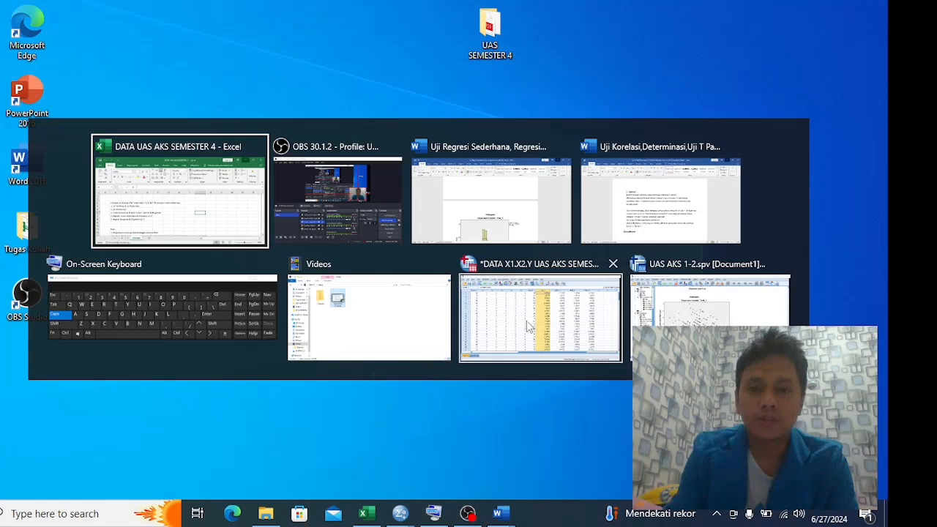
{"action": "left_click", "coordinate": [394, 322]}
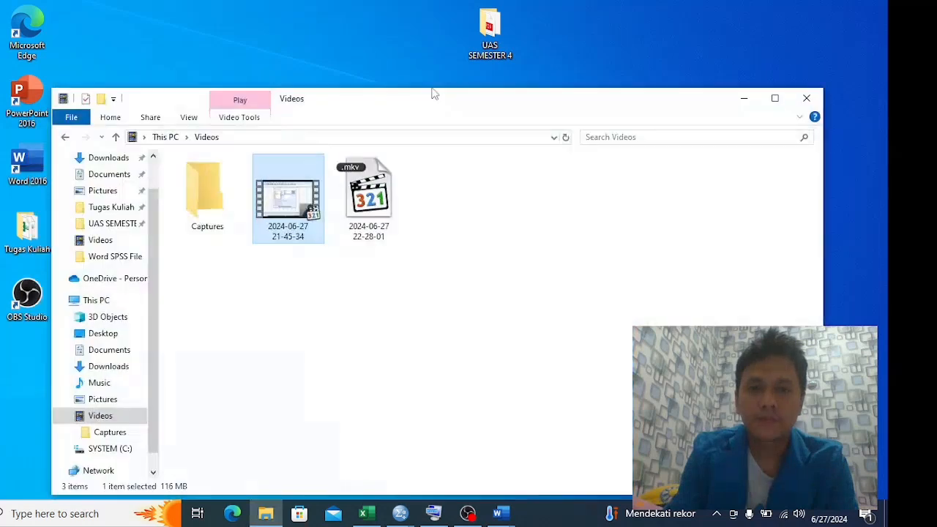
{"action": "left_click", "coordinate": [804, 106]}
{"action": "key", "text": "alt+Tab"}
{"action": "key", "text": "alt+Tab"}
{"action": "key", "text": "alt+Tab"}
{"action": "key", "text": "alt+Tab"}
{"action": "key", "text": "alt+Tab"}
{"action": "key", "text": "alt+Tab"}
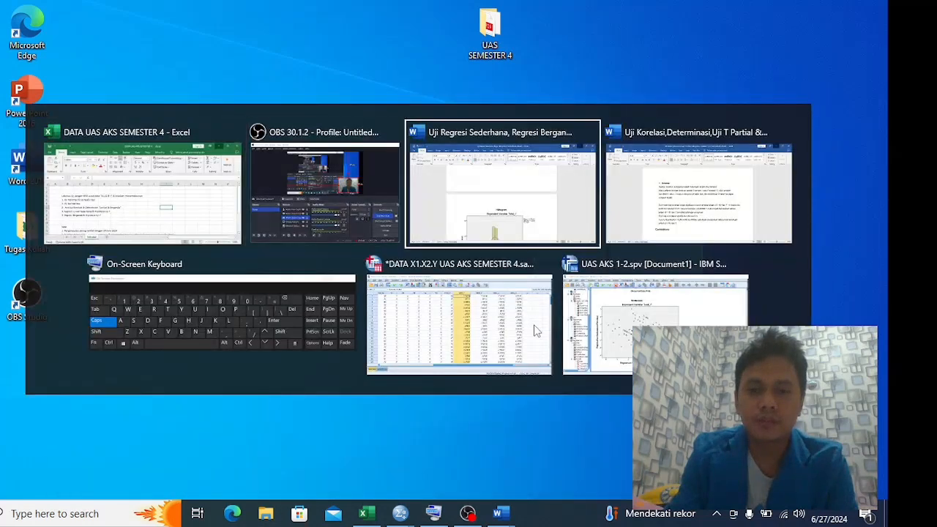
{"action": "left_click", "coordinate": [534, 331]}
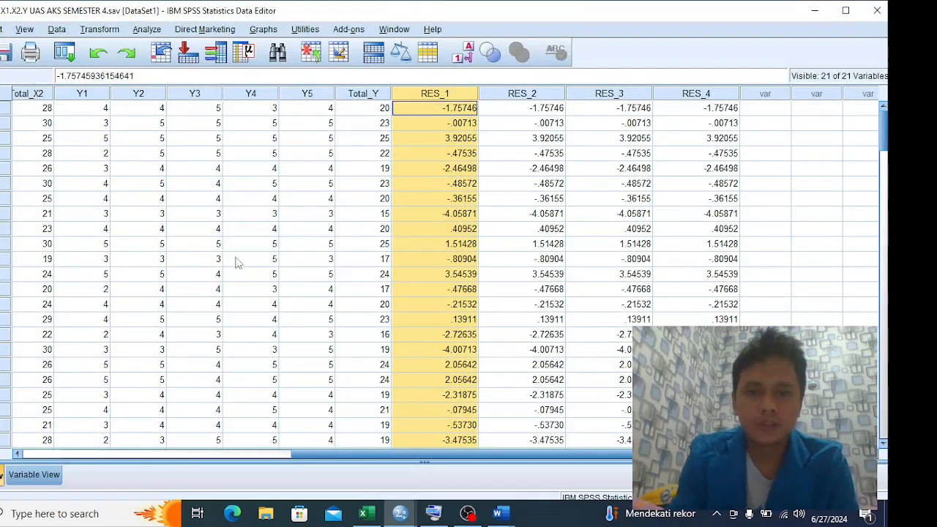
Review the Decimals settings in the variable definitions and return to the first columns of the data values
{"action": "left_click", "coordinate": [40, 474]}
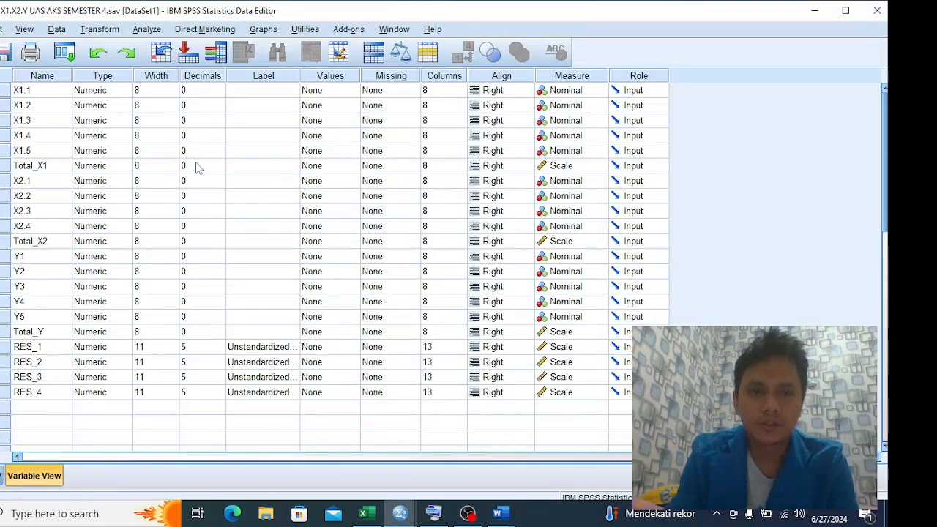
{"action": "left_click", "coordinate": [207, 78]}
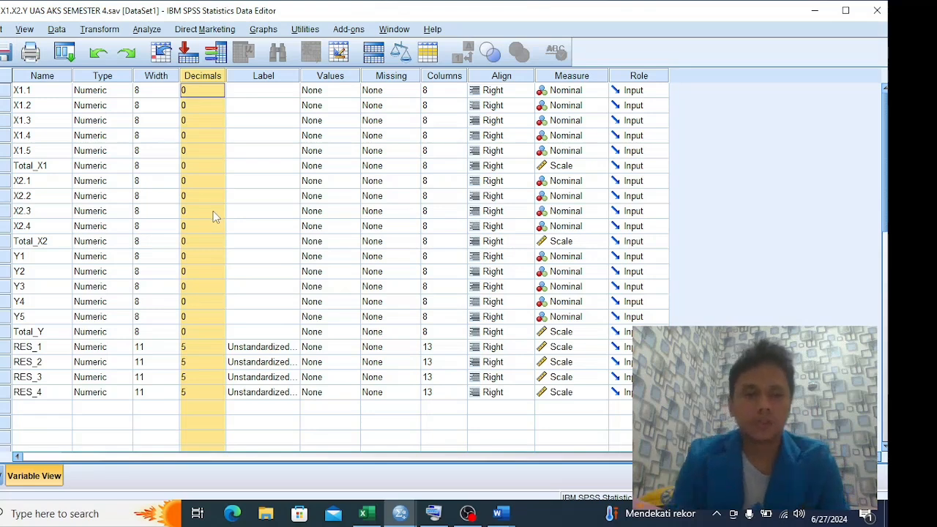
{"action": "key", "text": "ctrl+t"}
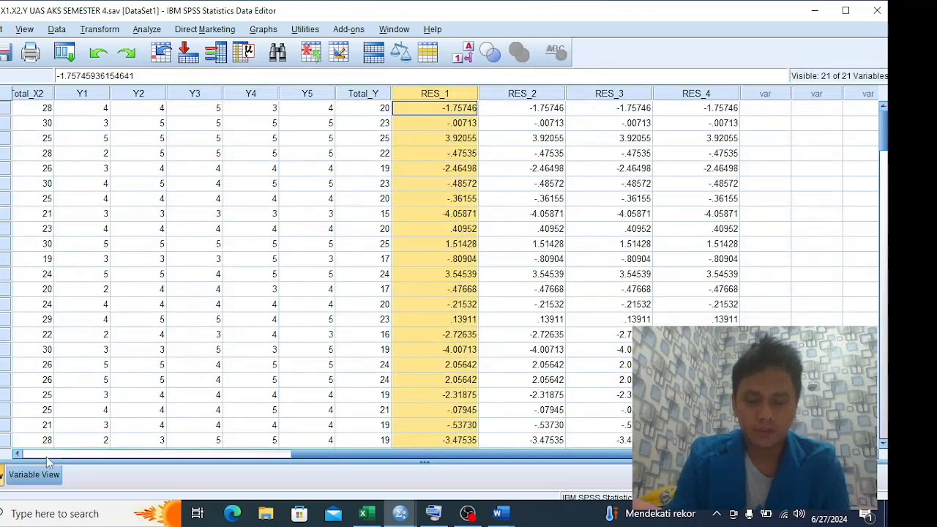
{"action": "left_click_drag", "start_coordinate": [319, 455], "coordinate": [22, 468]}
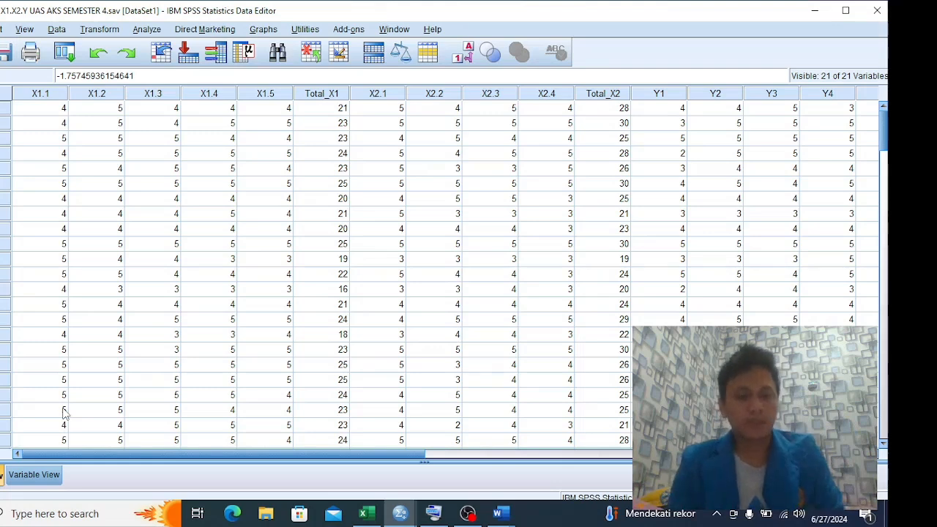
{"action": "left_click", "coordinate": [145, 32]}
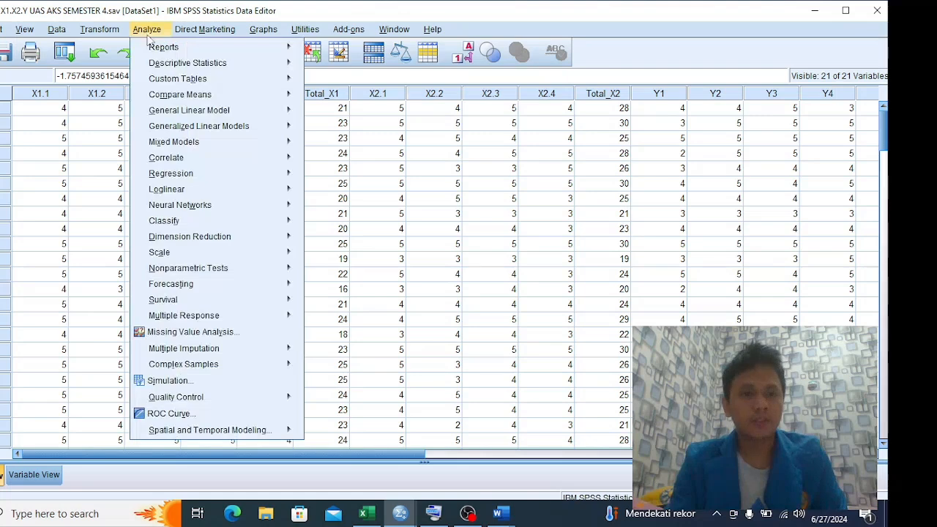
{"action": "mouse_move", "coordinate": [196, 158]}
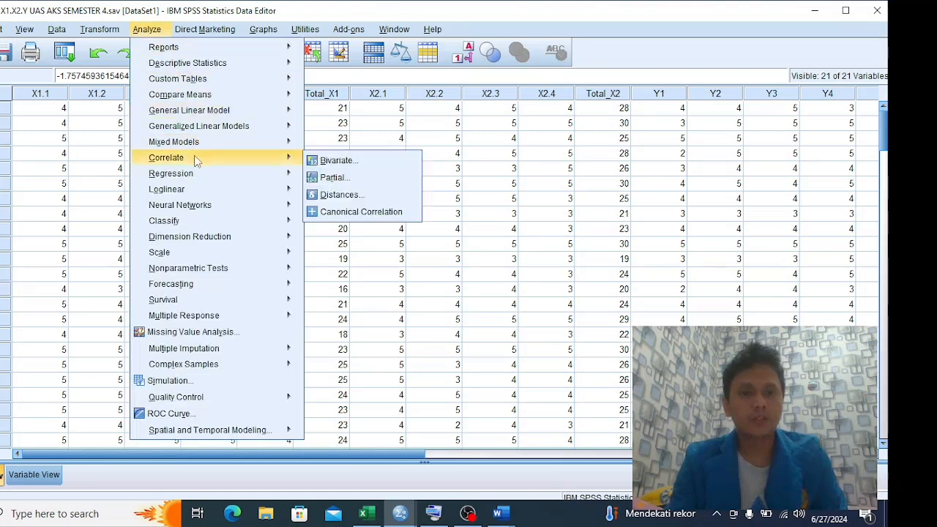
{"action": "left_click", "coordinate": [337, 161]}
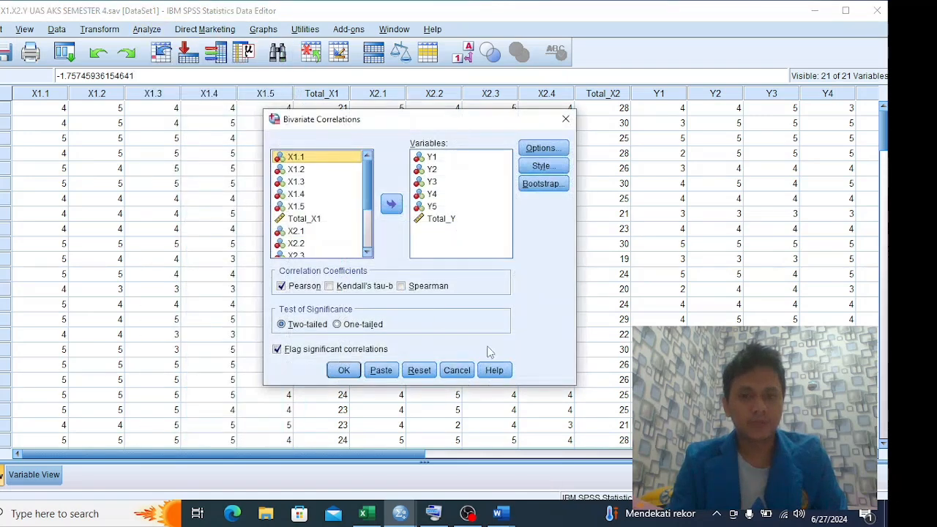
{"action": "left_click", "coordinate": [457, 369]}
Start a bivariate correlation, reset its previous variable selection and add Total_X1 as a variable
{"action": "left_click", "coordinate": [149, 30]}
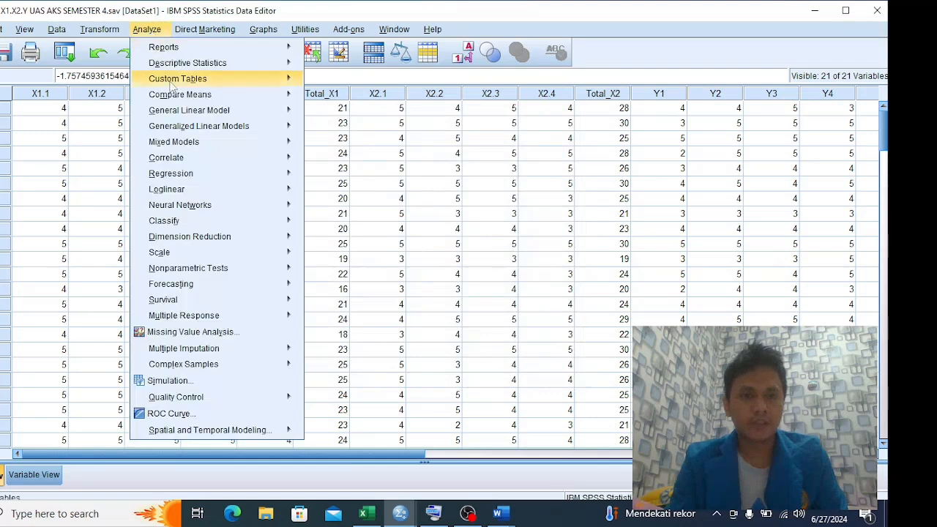
{"action": "mouse_move", "coordinate": [184, 157]}
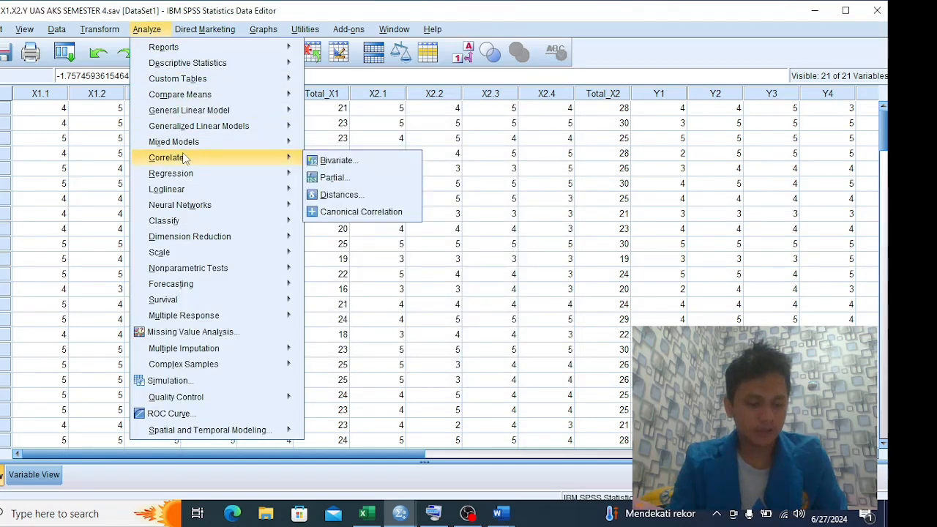
{"action": "left_click", "coordinate": [333, 160]}
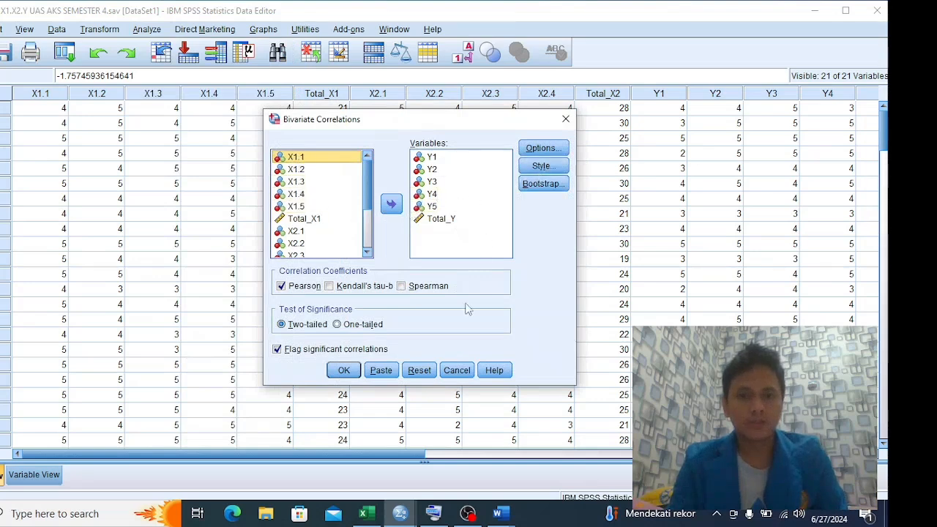
{"action": "left_click", "coordinate": [421, 371]}
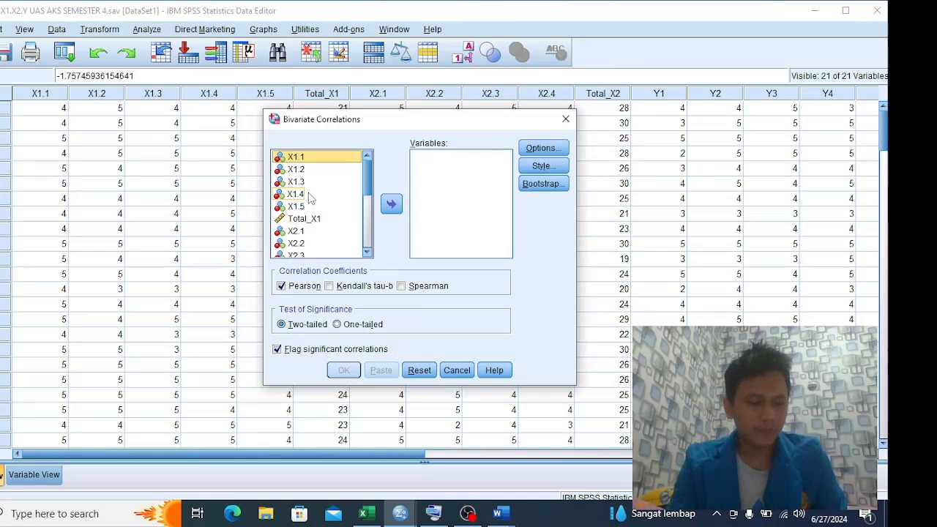
{"action": "left_click", "coordinate": [303, 219]}
{"action": "left_click", "coordinate": [391, 204]}
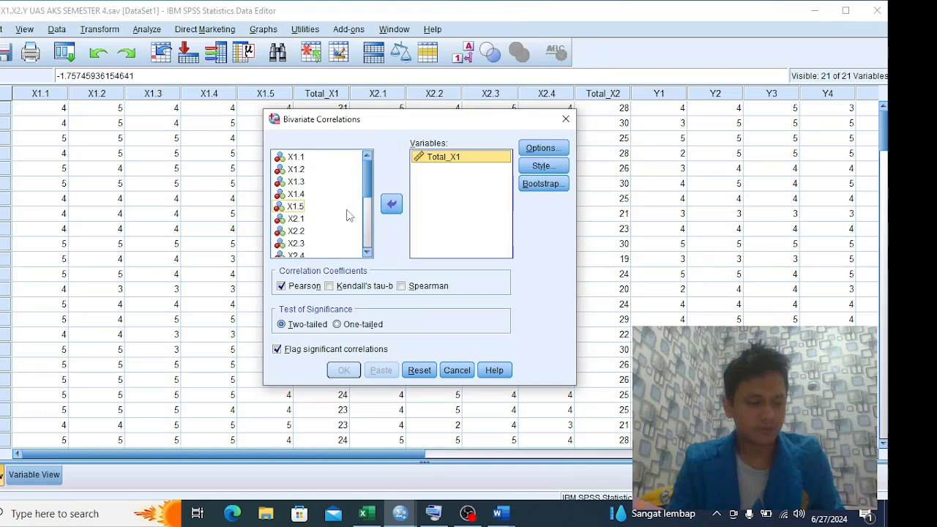
Add Total_X2 and Total_Y to the correlation variables and run the two-tailed Pearson analysis
{"action": "left_click", "coordinate": [305, 218]}
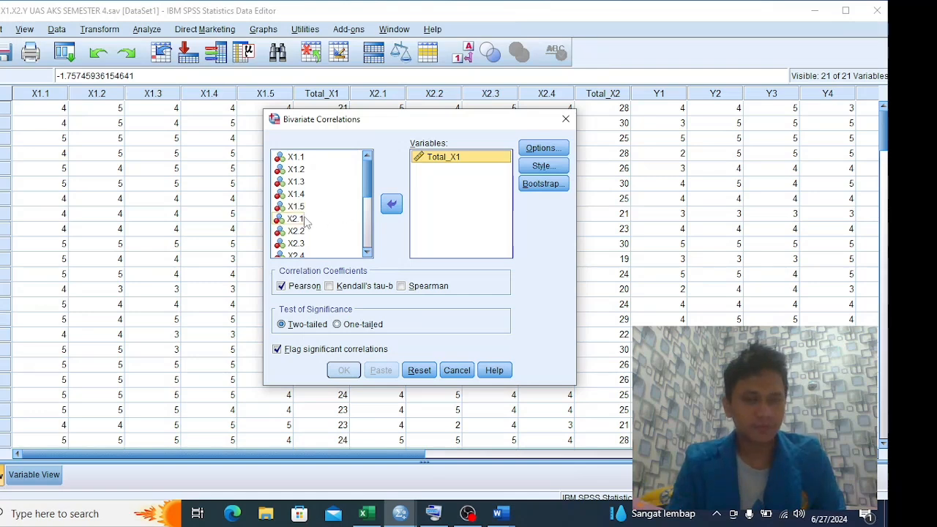
{"action": "scroll", "coordinate": [325, 223], "scroll_direction": "down", "scroll_amount": 1}
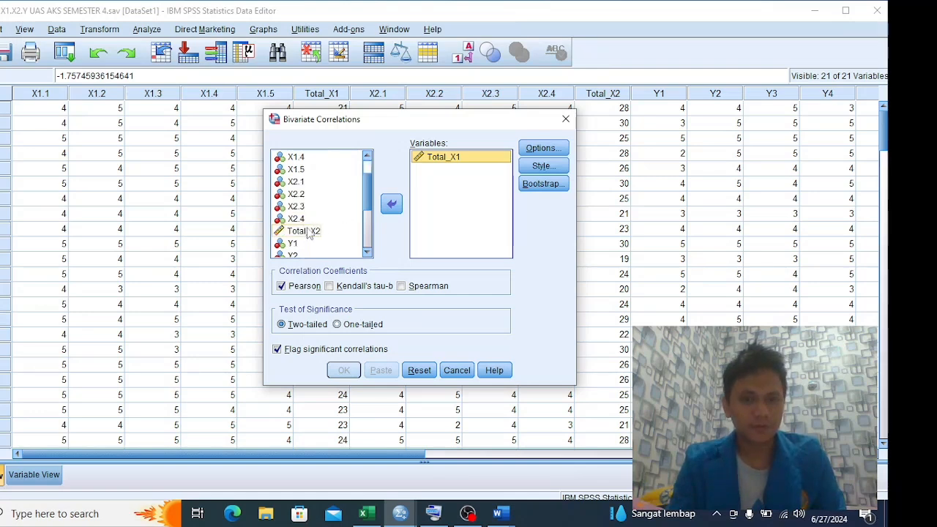
{"action": "left_click", "coordinate": [324, 229]}
{"action": "left_click", "coordinate": [392, 206]}
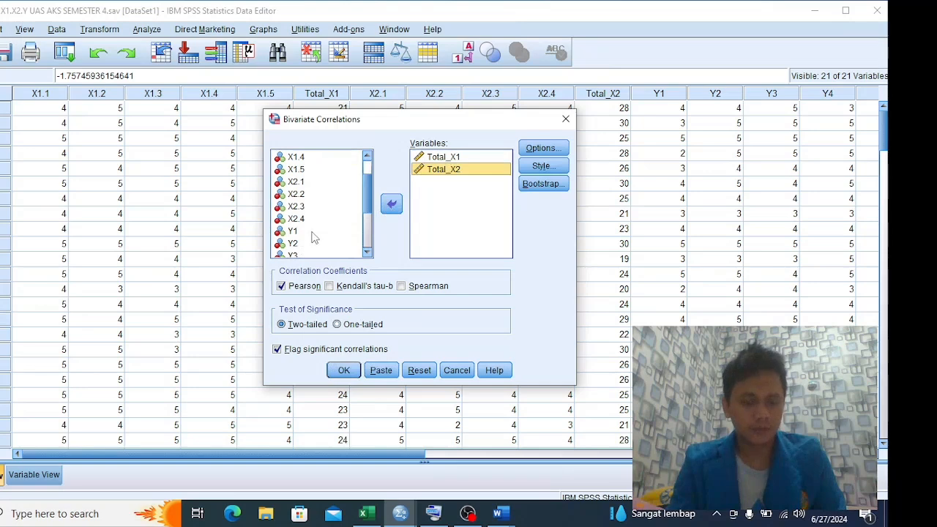
{"action": "scroll", "coordinate": [313, 237], "scroll_direction": "down", "scroll_amount": 1}
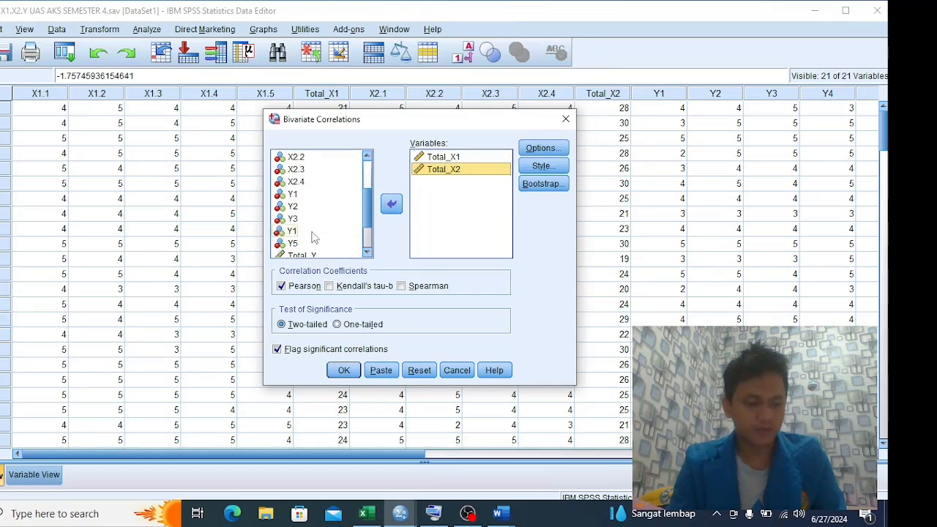
{"action": "scroll", "coordinate": [312, 236], "scroll_direction": "down", "scroll_amount": 1}
{"action": "left_click", "coordinate": [307, 218]}
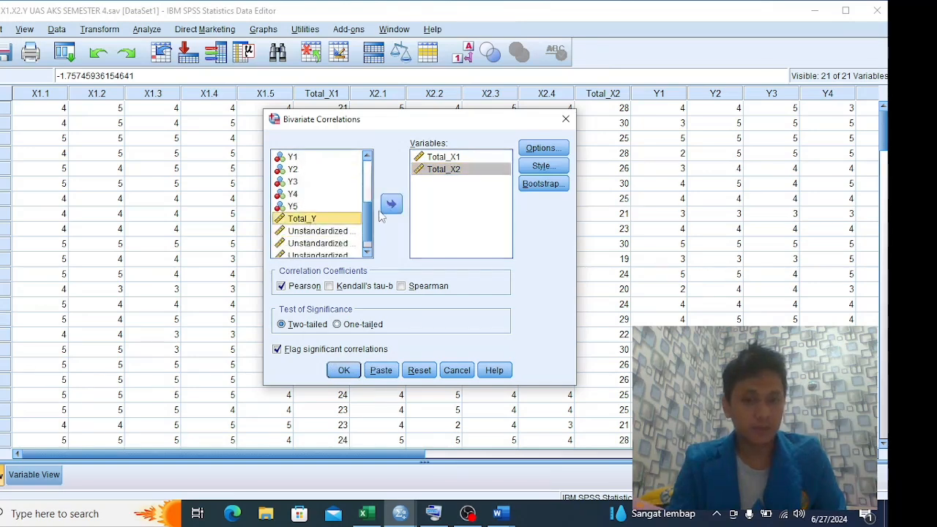
{"action": "left_click", "coordinate": [391, 206]}
{"action": "scroll", "coordinate": [324, 210], "scroll_direction": "up", "scroll_amount": 3}
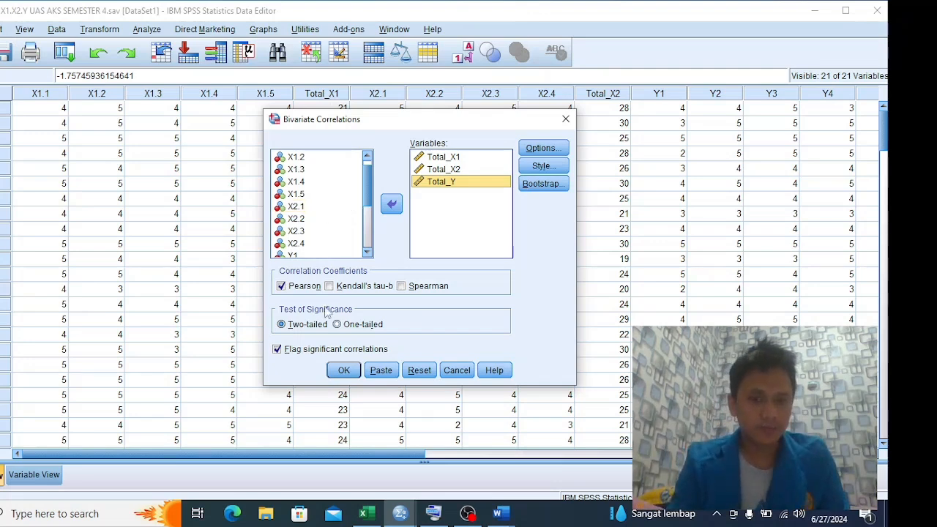
{"action": "left_click", "coordinate": [343, 371]}
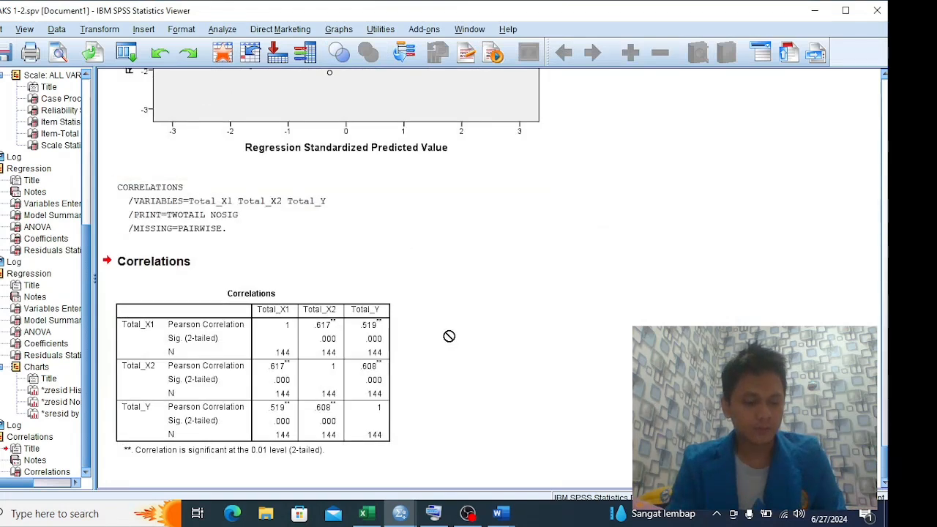
Examine the new Correlations table and switch to the Korelasi section of the Word report on Korelasi, Determinasi, Uji T and Uji F
{"action": "left_click", "coordinate": [284, 319]}
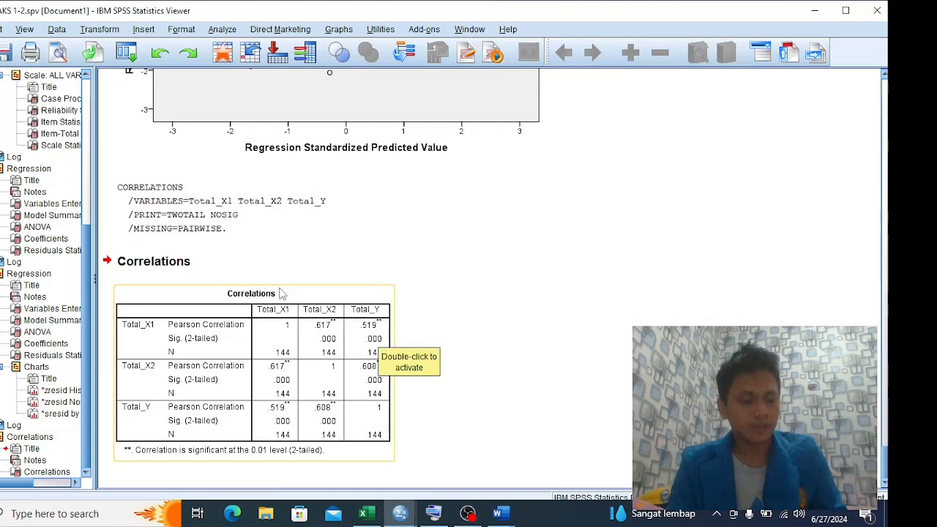
{"action": "key", "text": "alt+Tab"}
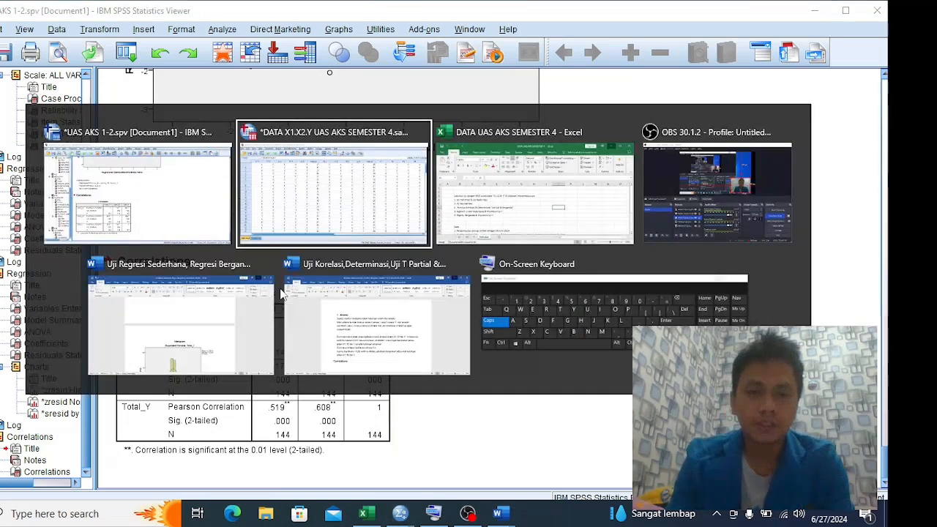
{"action": "key", "text": "alt+Tab"}
{"action": "key", "text": "alt+Tab"}
{"action": "key", "text": "alt+Tab"}
{"action": "key", "text": "alt+Tab"}
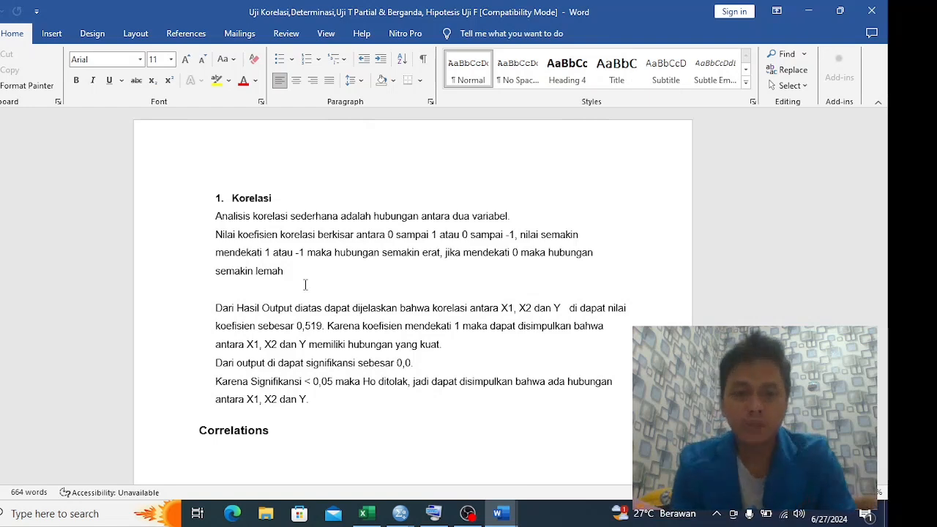
Compare the coefficient and significance explanations in the Word report's Korelasi section with the SPSS Correlations table for Total_X1, Total_X2 and Total_Y
{"action": "key", "text": "alt+Tab"}
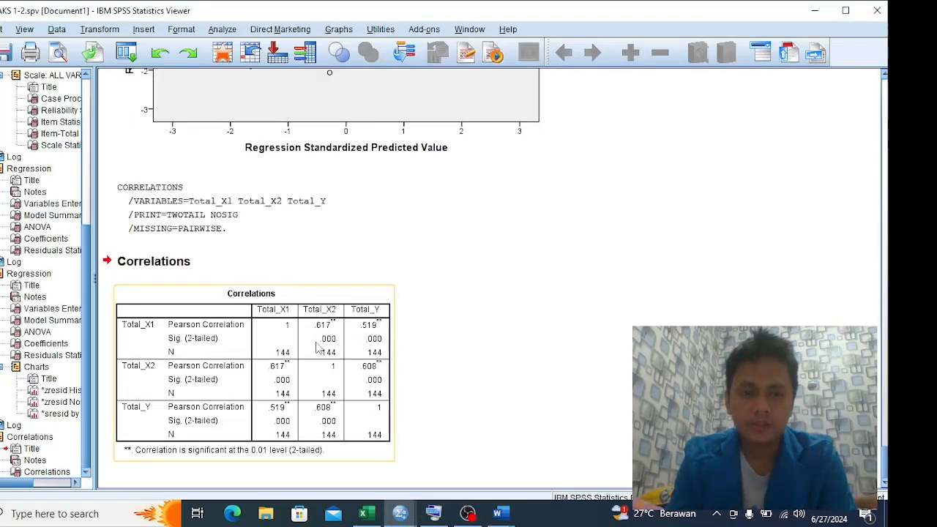
{"action": "key", "text": "alt+Tab"}
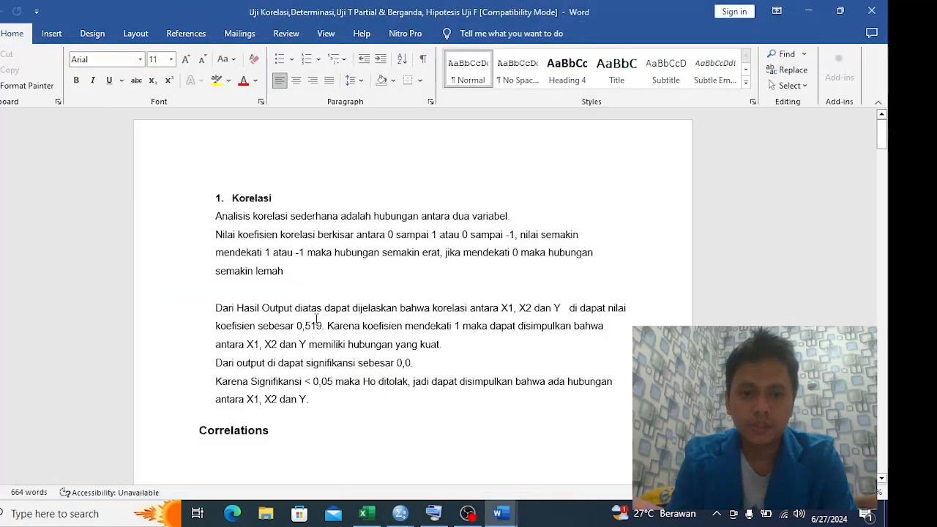
{"action": "key", "text": "alt+Tab"}
{"action": "key", "text": "alt+Tab"}
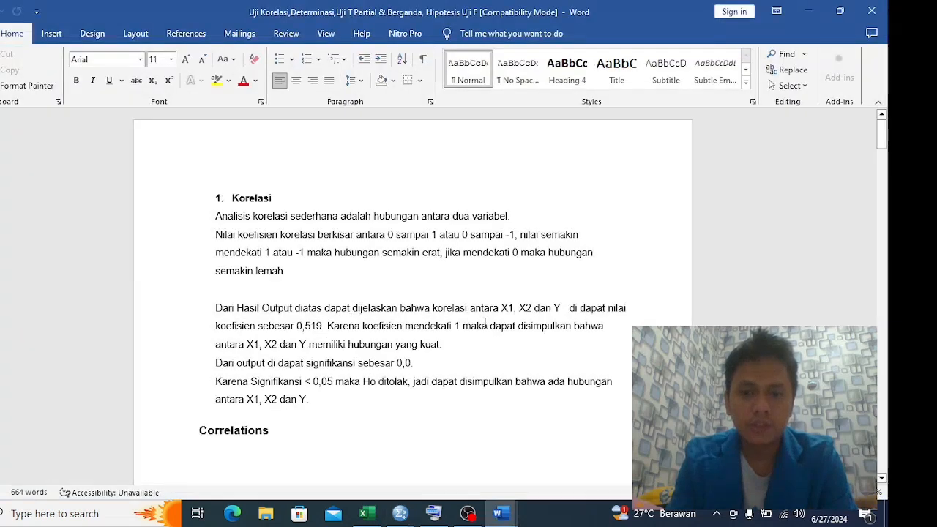
{"action": "key", "text": "alt+Tab"}
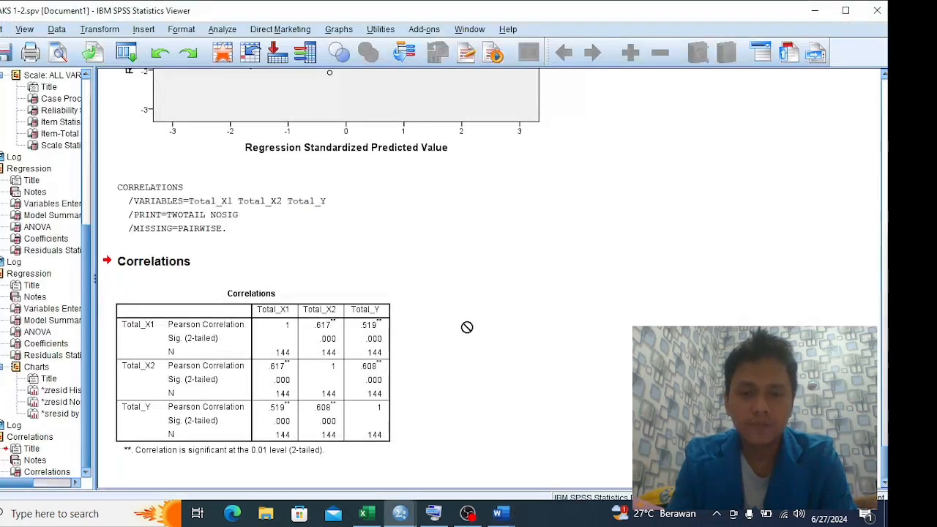
{"action": "key", "text": "alt+Tab"}
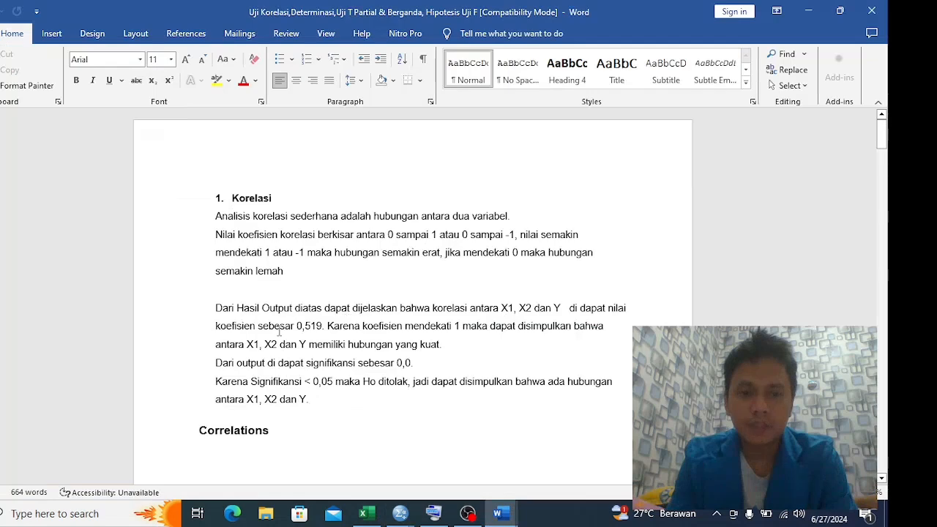
{"action": "key", "text": "alt+Tab"}
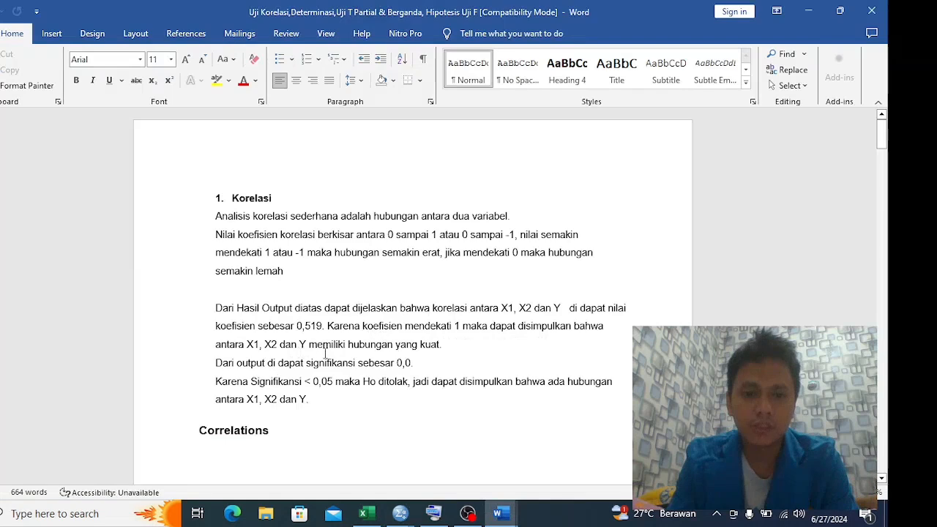
{"action": "key", "text": "alt+Tab"}
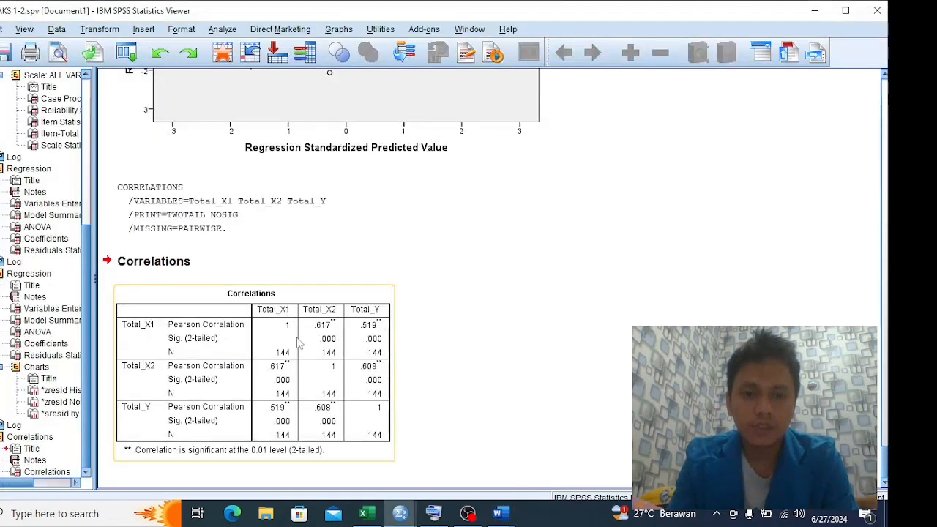
{"action": "key", "text": "alt+Tab"}
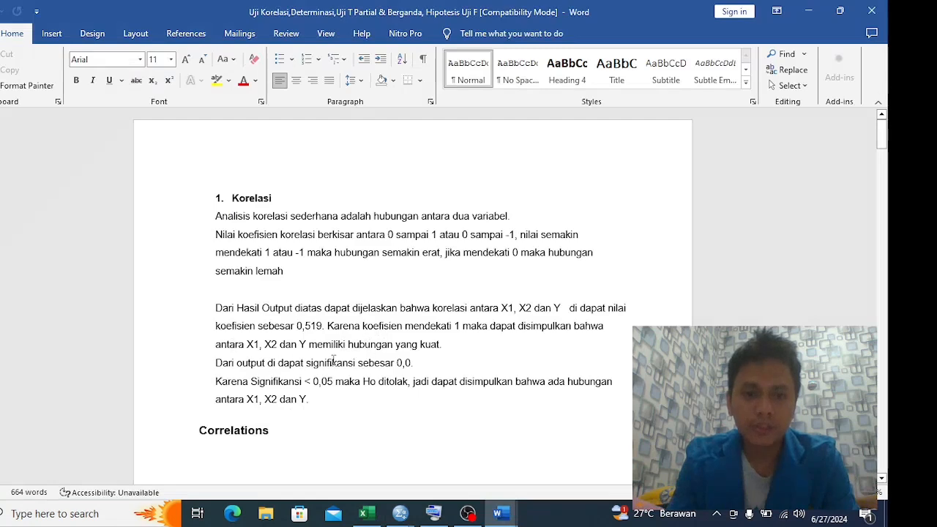
{"action": "key", "text": "alt+Tab"}
{"action": "left_click", "coordinate": [371, 382]}
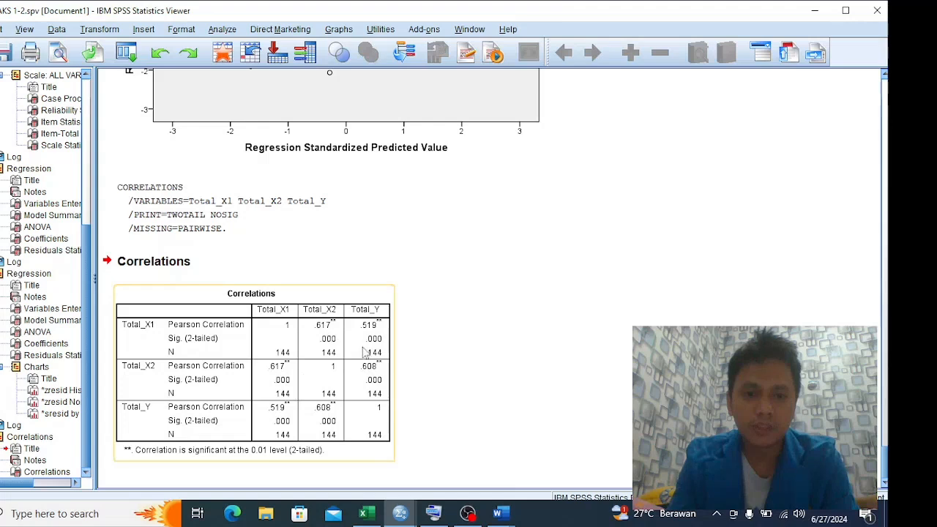
Review the Word report's Correlations notes and table for Total_X1, Total_X2 and Total_Y and compare the table with the SPSS output
{"action": "key", "text": "alt+Tab"}
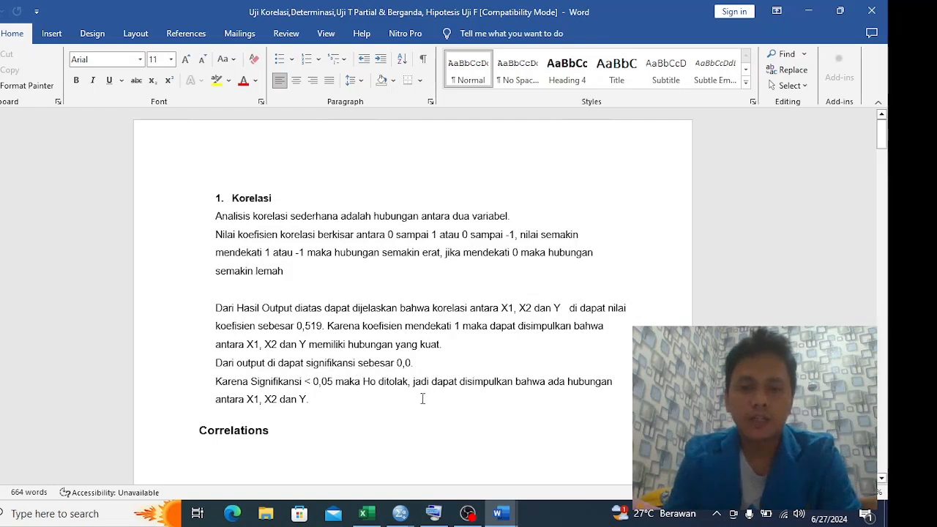
{"action": "scroll", "coordinate": [408, 384], "scroll_direction": "down", "scroll_amount": 3}
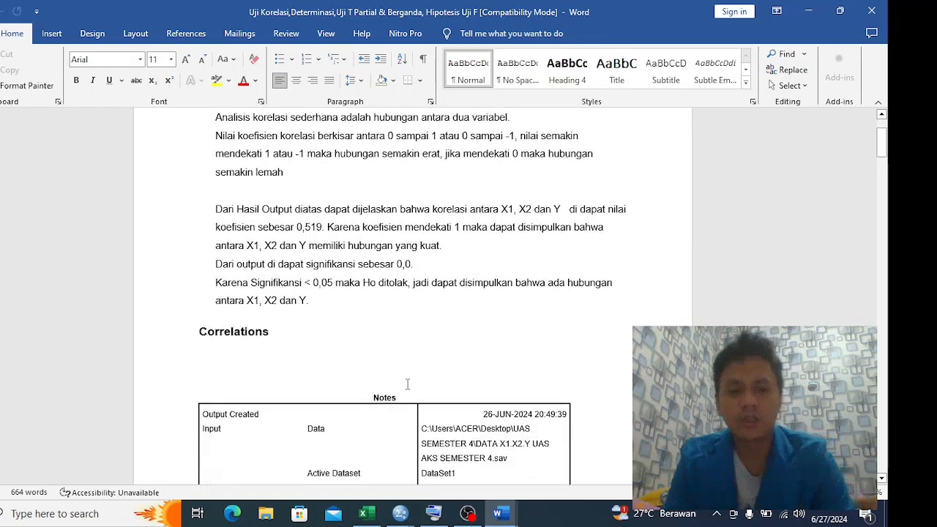
{"action": "scroll", "coordinate": [407, 383], "scroll_direction": "down", "scroll_amount": 10}
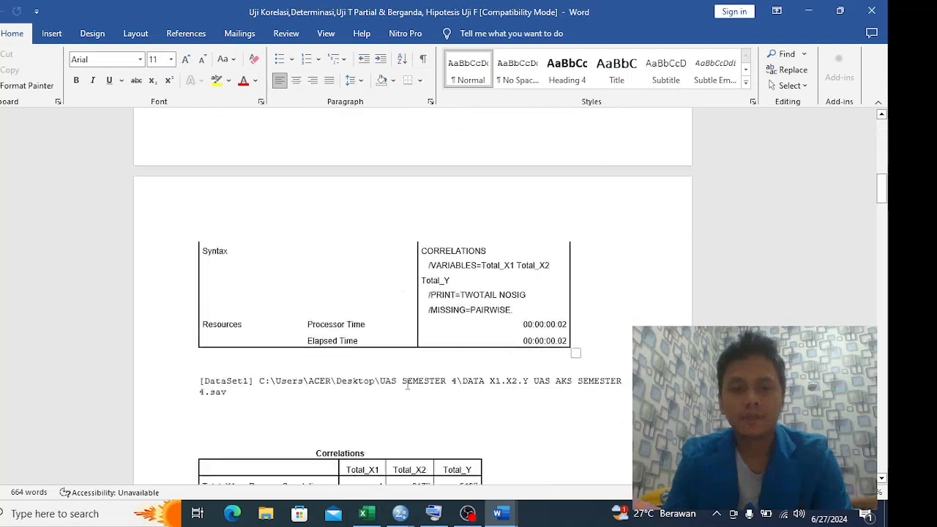
{"action": "scroll", "coordinate": [407, 386], "scroll_direction": "down", "scroll_amount": 7}
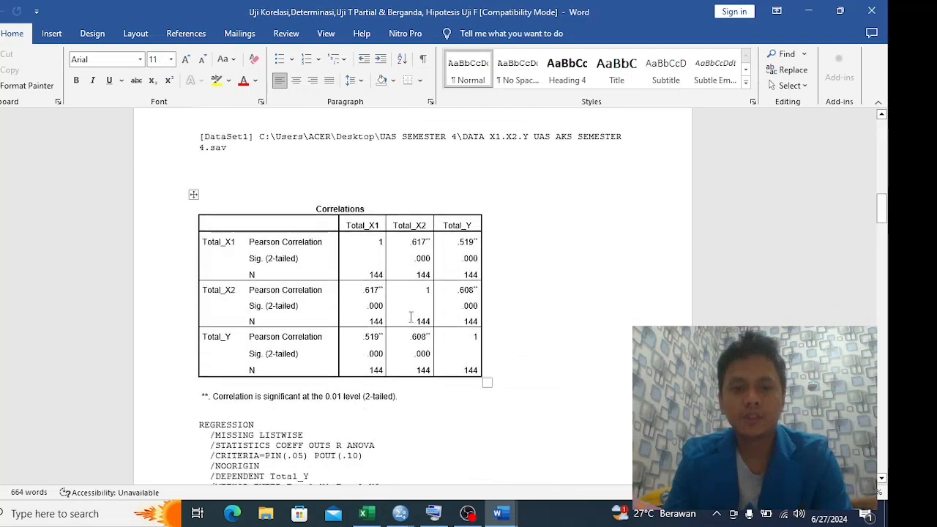
{"action": "scroll", "coordinate": [411, 316], "scroll_direction": "down", "scroll_amount": 3}
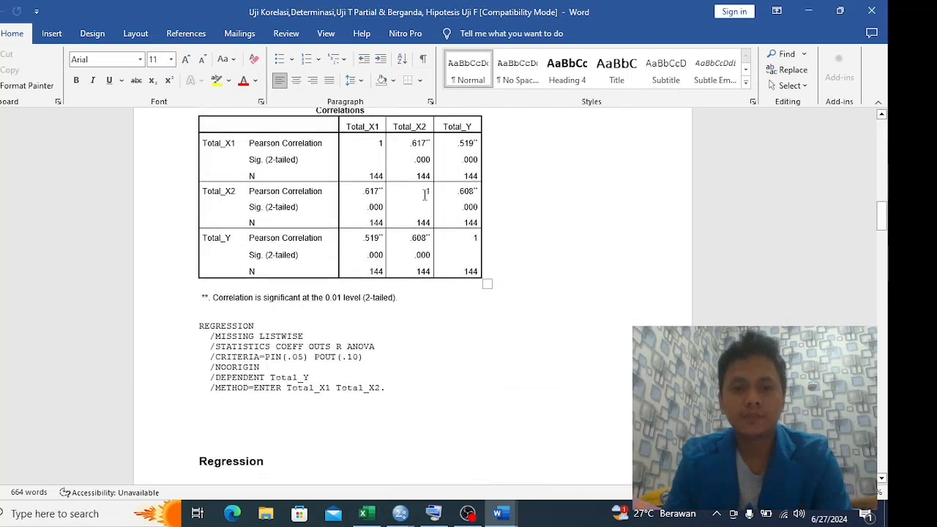
{"action": "key", "text": "alt+Tab"}
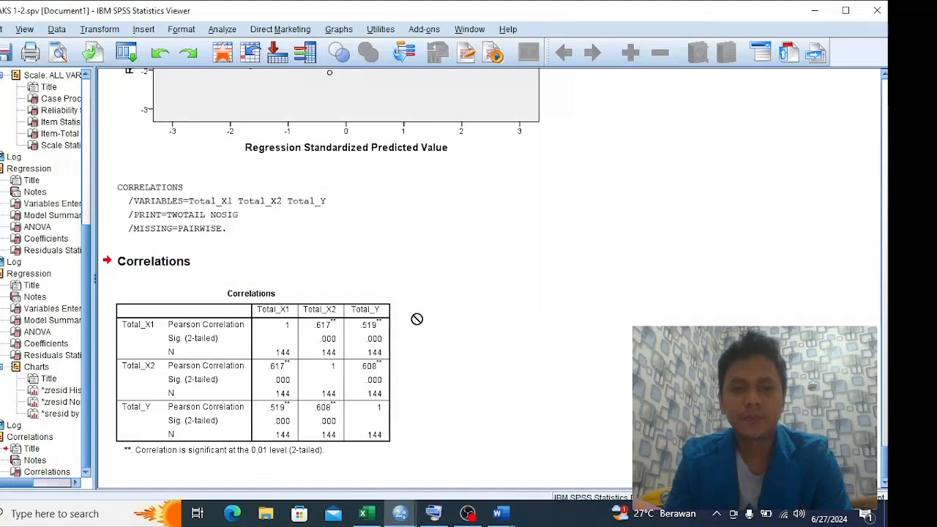
Go to the Word report's Determinasi section, check the regression charts and Correlations table in SPSS, and return to read the R Square explanation
{"action": "key", "text": "alt+Tab"}
{"action": "scroll", "coordinate": [403, 282], "scroll_direction": "down", "scroll_amount": 15}
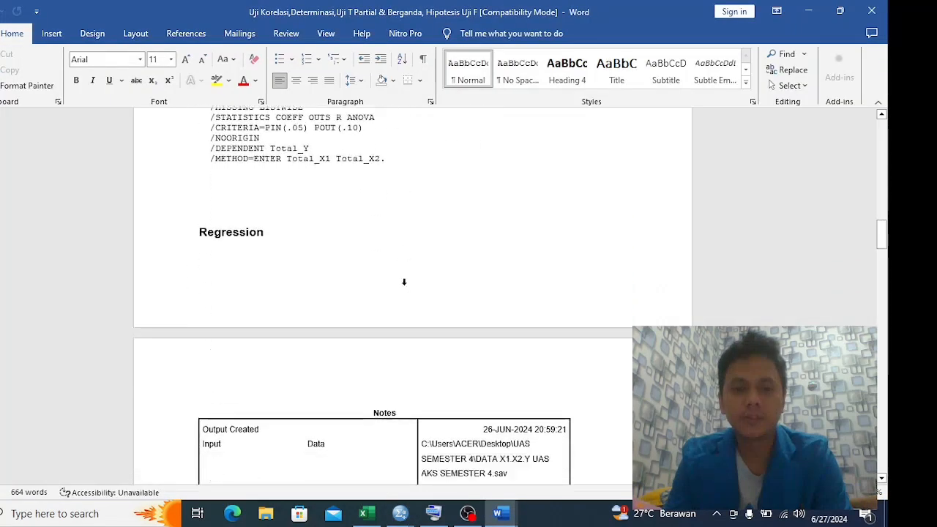
{"action": "scroll", "coordinate": [403, 331], "scroll_direction": "down", "scroll_amount": 10}
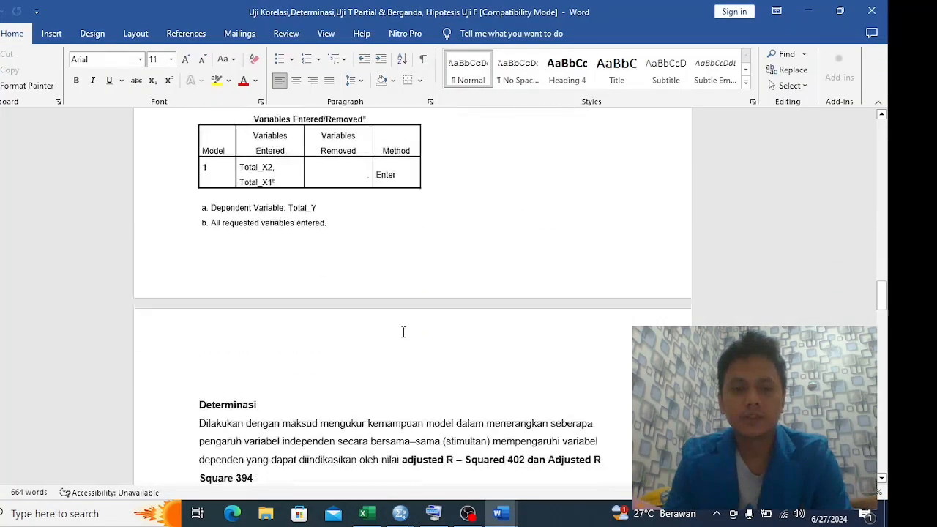
{"action": "key", "text": "alt+Tab"}
{"action": "scroll", "coordinate": [484, 285], "scroll_direction": "up", "scroll_amount": 10}
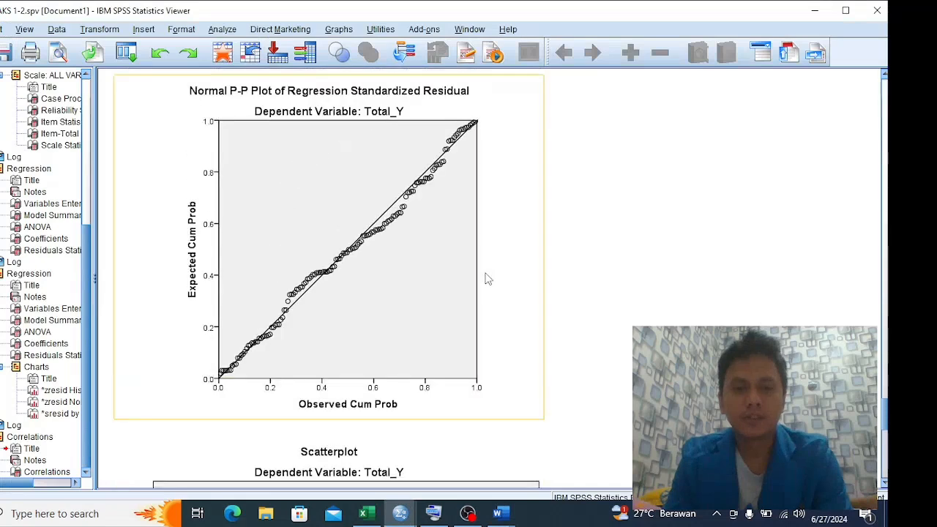
{"action": "scroll", "coordinate": [485, 274], "scroll_direction": "down", "scroll_amount": 3}
{"action": "scroll", "coordinate": [485, 274], "scroll_direction": "up", "scroll_amount": 3}
{"action": "scroll", "coordinate": [485, 276], "scroll_direction": "down", "scroll_amount": 10}
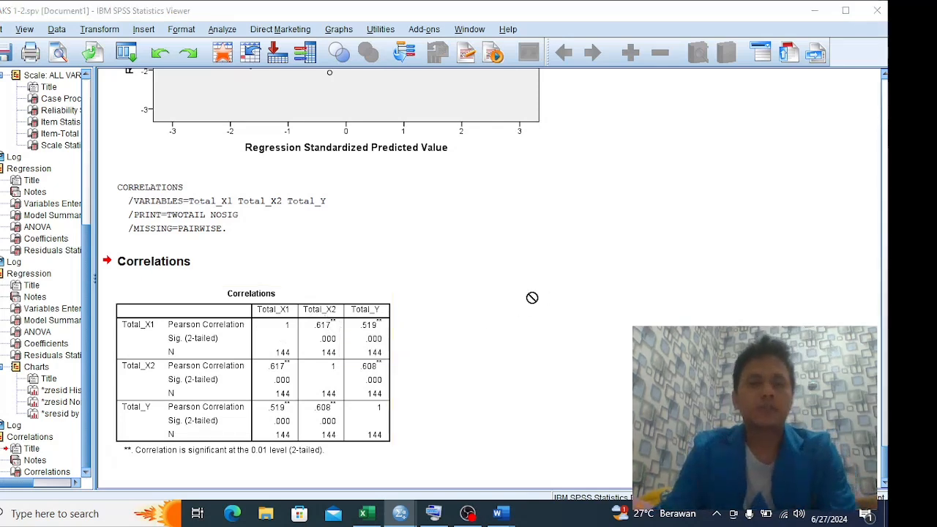
{"action": "key", "text": "alt+Tab"}
{"action": "scroll", "coordinate": [501, 307], "scroll_direction": "down", "scroll_amount": 2}
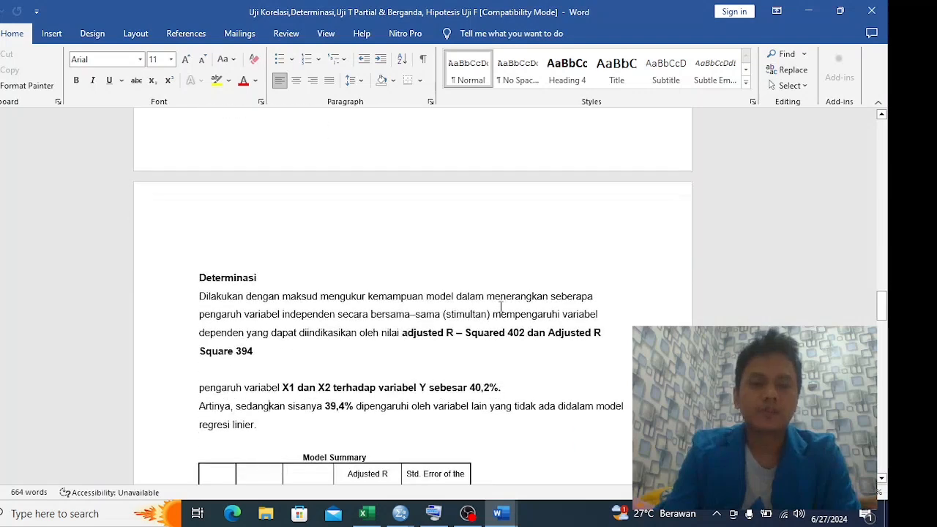
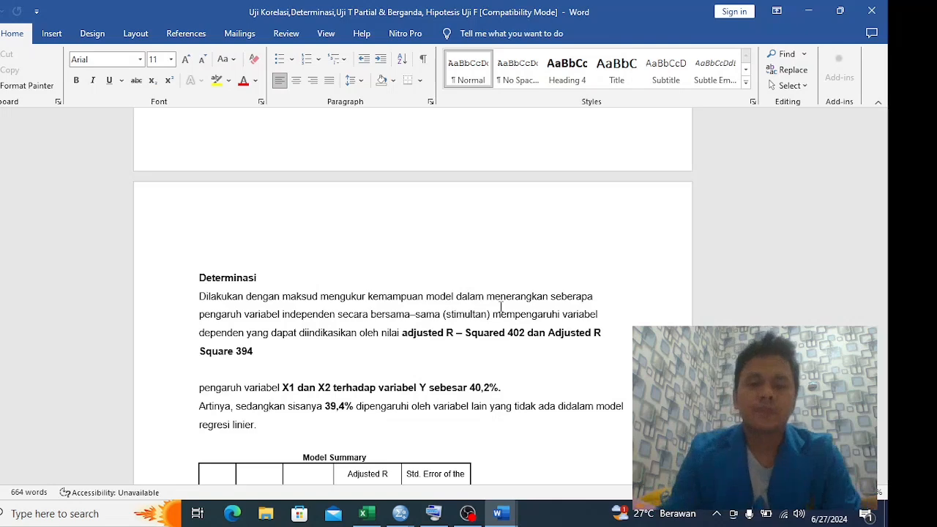
View the Model Summary in the Word report's Determinasi section, switch to the SPSS Data Editor and reset the Linear Regression settings
{"action": "scroll", "coordinate": [516, 316], "scroll_direction": "down", "scroll_amount": 3}
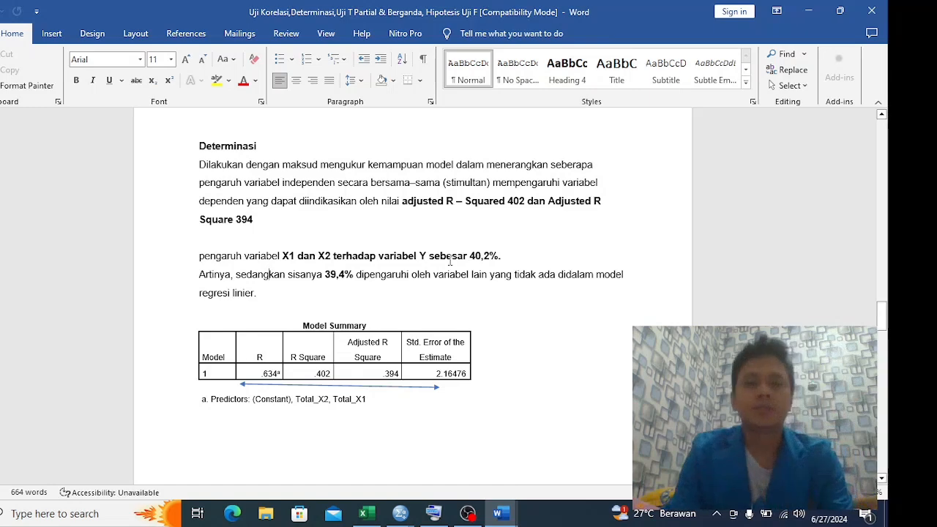
{"action": "key", "text": "alt+Tab"}
{"action": "key", "text": "alt+Tab"}
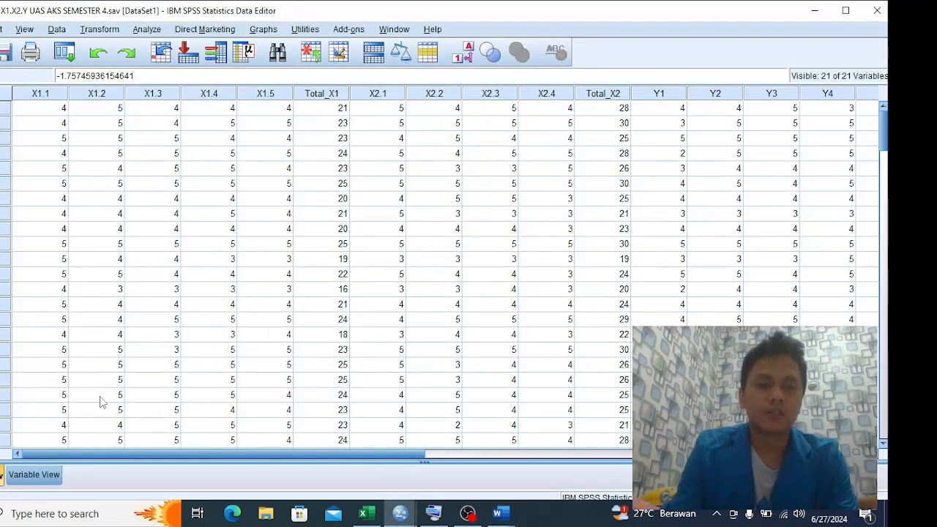
{"action": "left_click", "coordinate": [45, 474]}
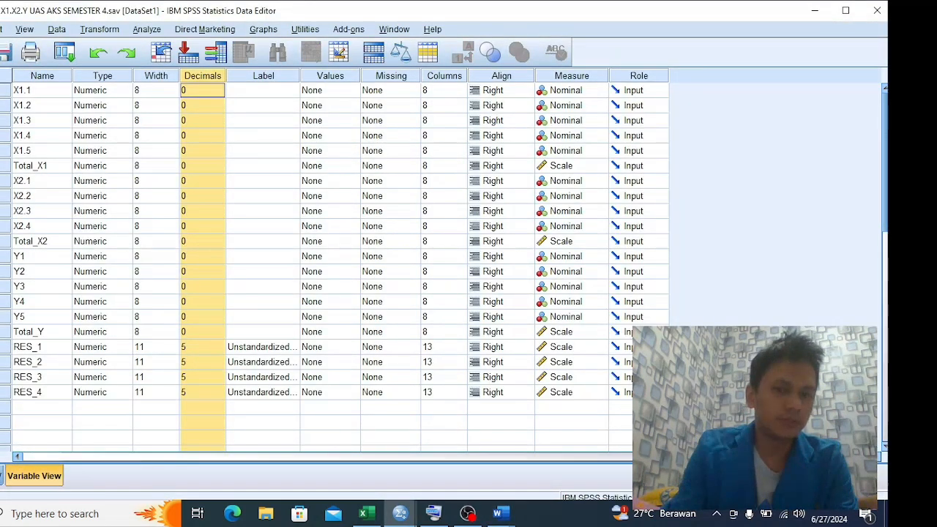
{"action": "left_click", "coordinate": [2, 475]}
{"action": "left_click", "coordinate": [140, 32]}
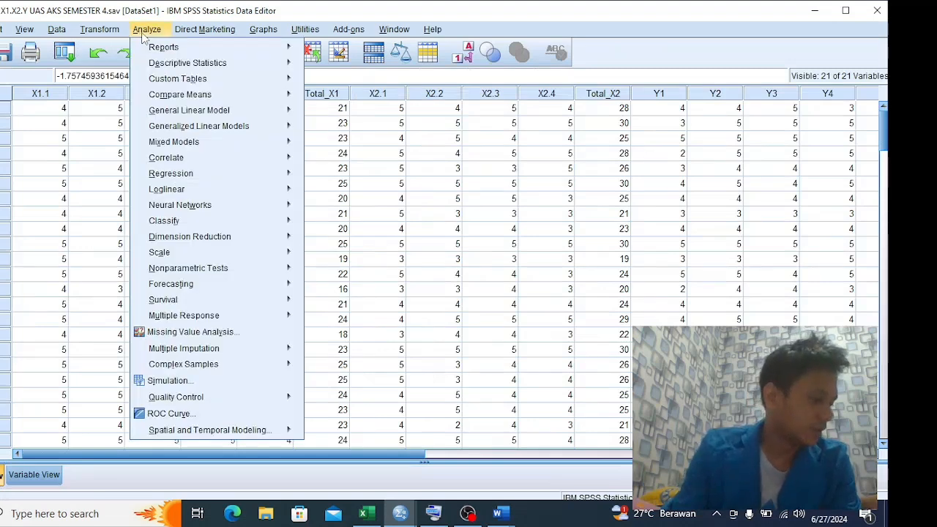
{"action": "mouse_move", "coordinate": [194, 178]}
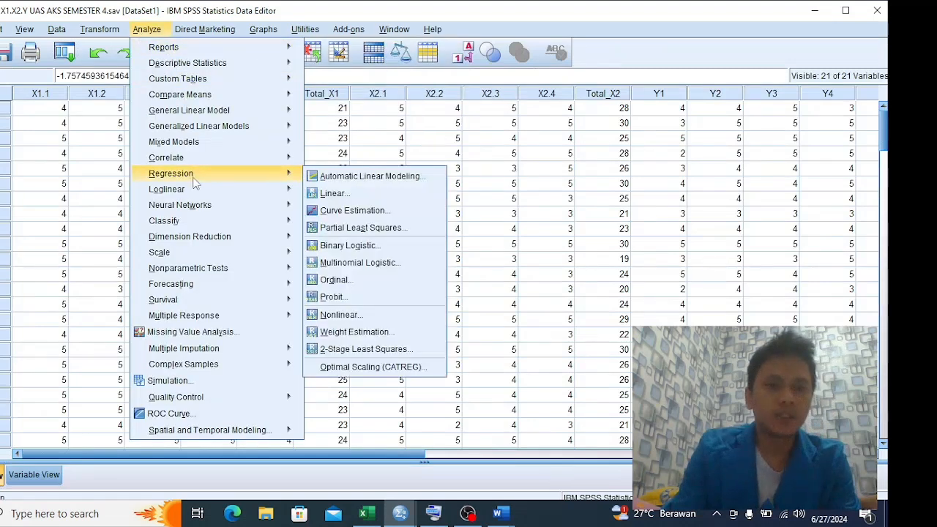
{"action": "left_click", "coordinate": [333, 193]}
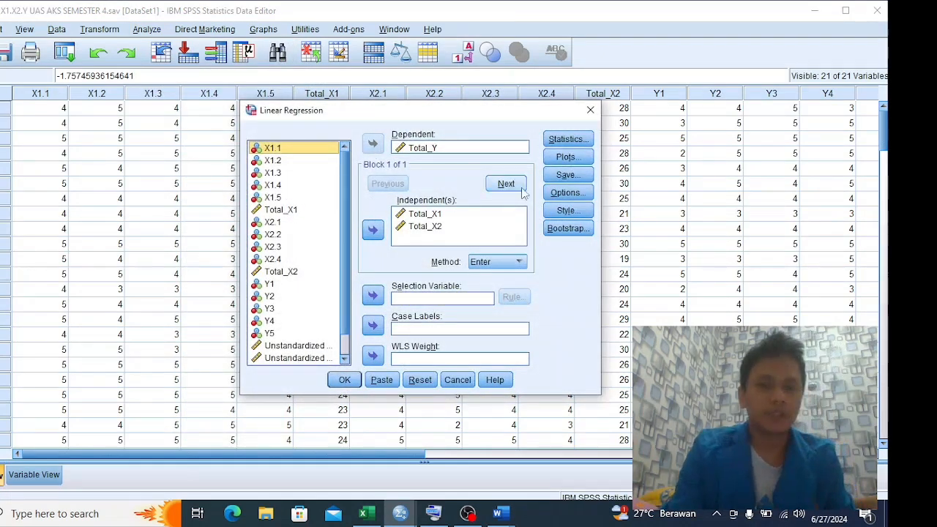
{"action": "left_click", "coordinate": [425, 377]}
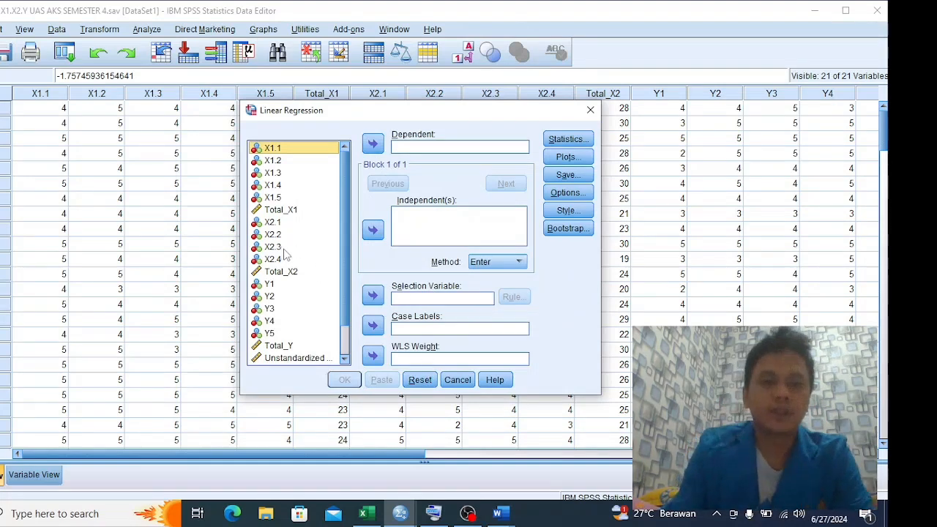
Run a linear regression with Total_Y as the dependent variable and Total_X1 and Total_X2 as the independent variables
{"action": "left_click_drag", "start_coordinate": [289, 345], "coordinate": [415, 148]}
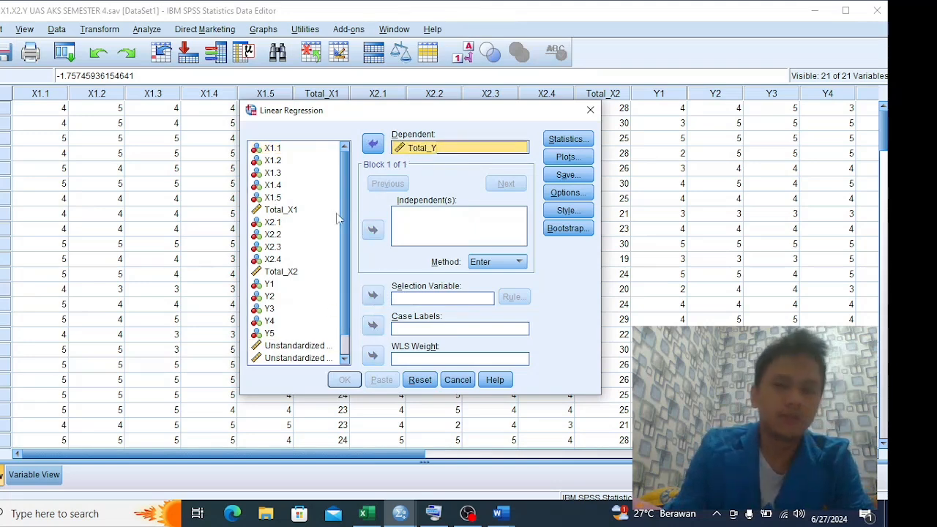
{"action": "left_click_drag", "start_coordinate": [281, 210], "coordinate": [401, 224]}
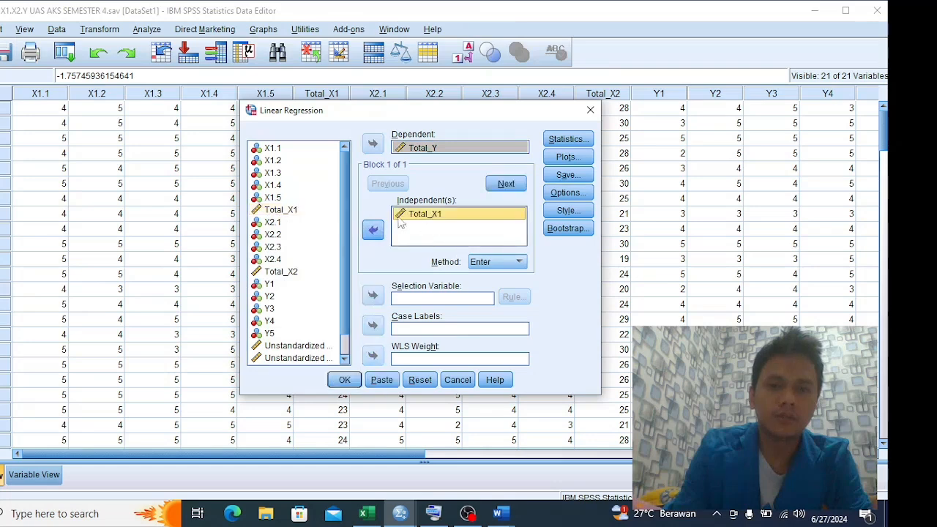
{"action": "left_click_drag", "start_coordinate": [278, 271], "coordinate": [437, 228]}
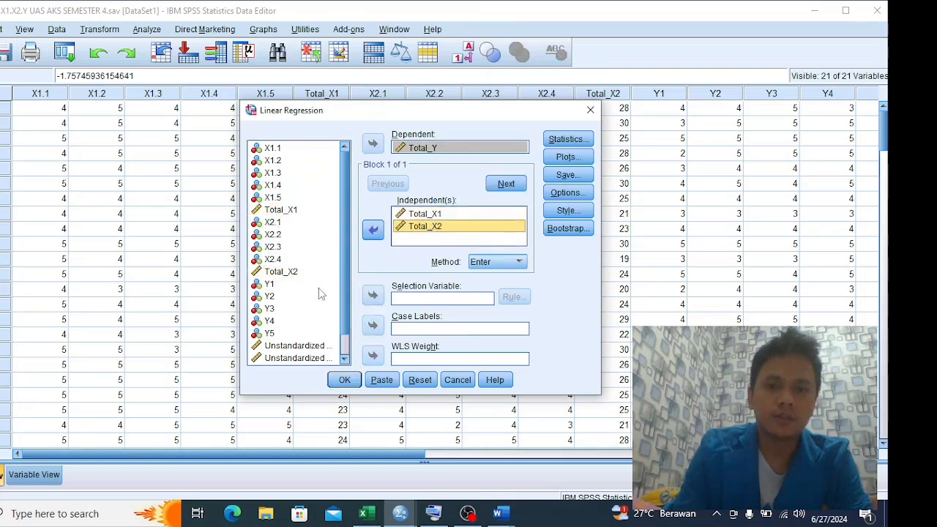
{"action": "left_click", "coordinate": [319, 289]}
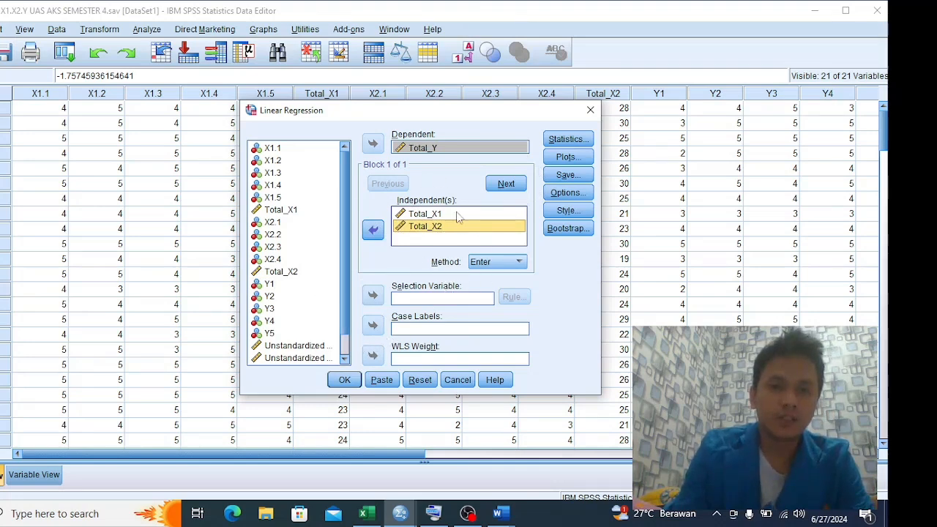
{"action": "left_click", "coordinate": [348, 377]}
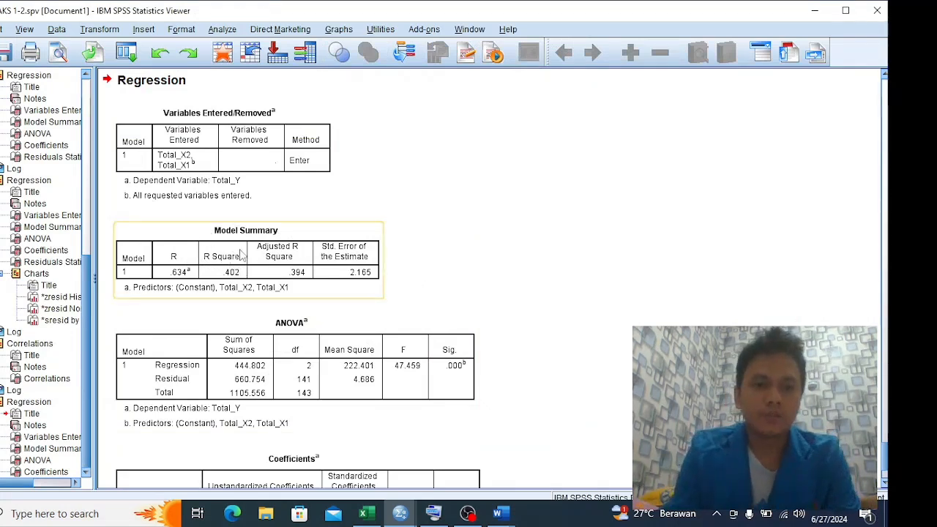
Switch to the Word report and review the R Square value in the Determinasi section's Model Summary table
{"action": "key", "text": "alt+Tab"}
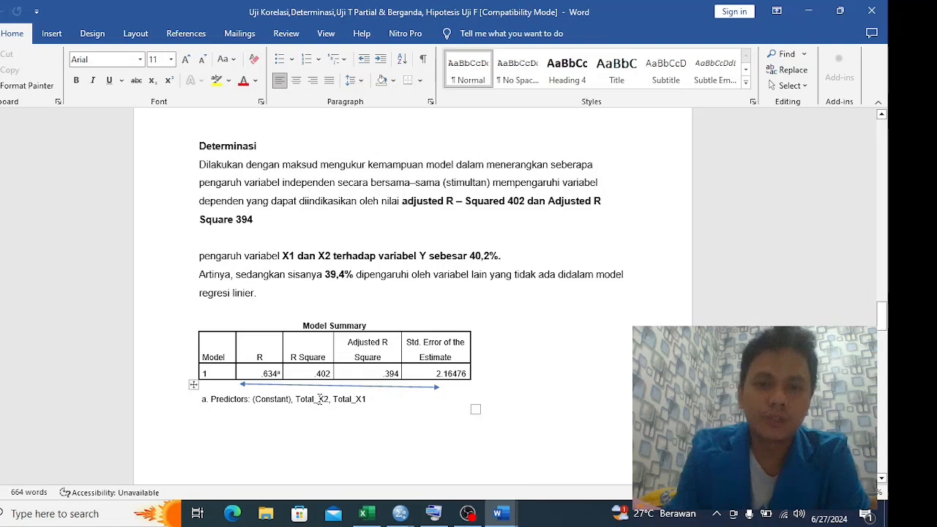
{"action": "left_click", "coordinate": [322, 374]}
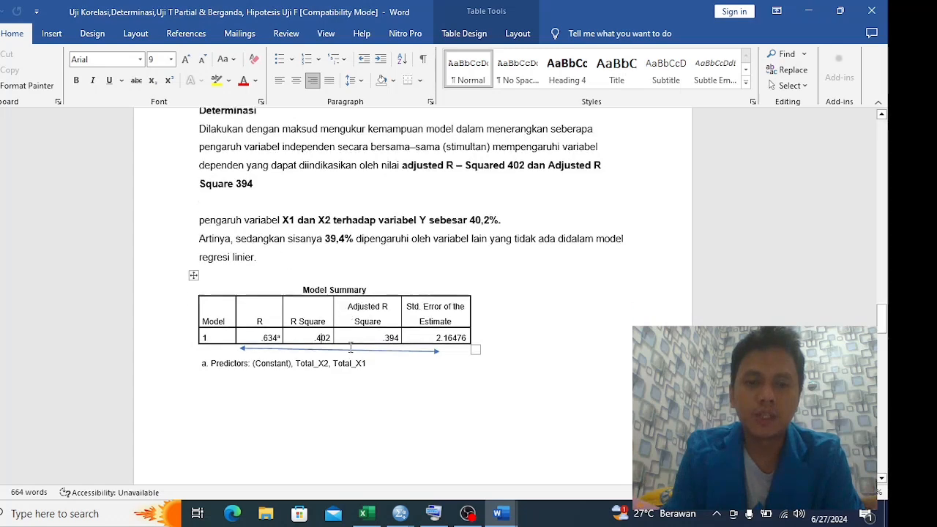
{"action": "scroll", "coordinate": [349, 347], "scroll_direction": "down", "scroll_amount": 6}
{"action": "scroll", "coordinate": [351, 347], "scroll_direction": "down", "scroll_amount": 6}
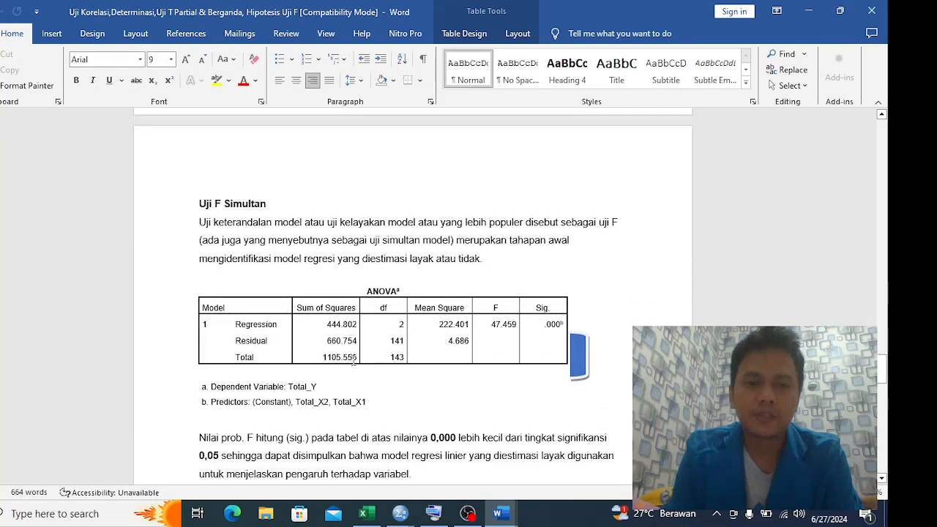
{"action": "scroll", "coordinate": [354, 355], "scroll_direction": "up", "scroll_amount": 6}
{"action": "scroll", "coordinate": [356, 357], "scroll_direction": "up", "scroll_amount": 4}
Select the new Model Summary table in the SPSS output and compare it with the Word report's Determinasi explanation
{"action": "key", "text": "alt+Tab"}
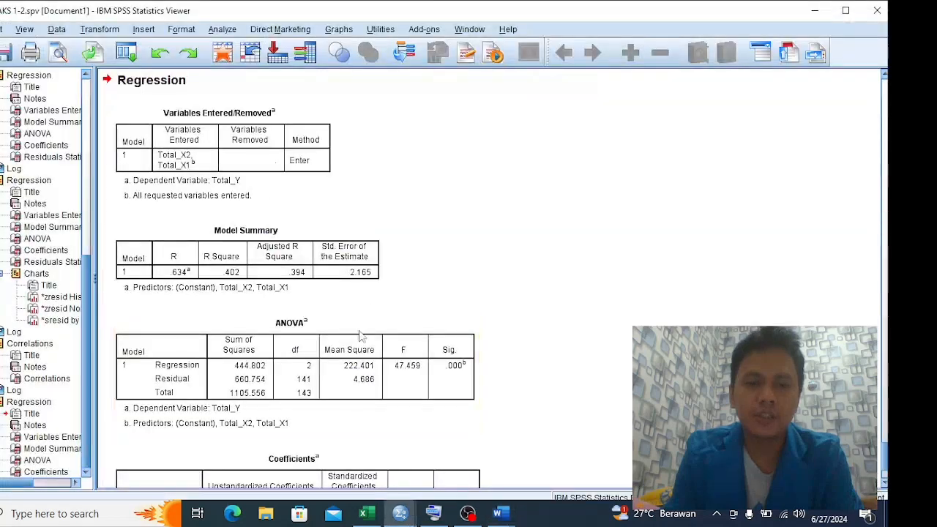
{"action": "left_click", "coordinate": [300, 258]}
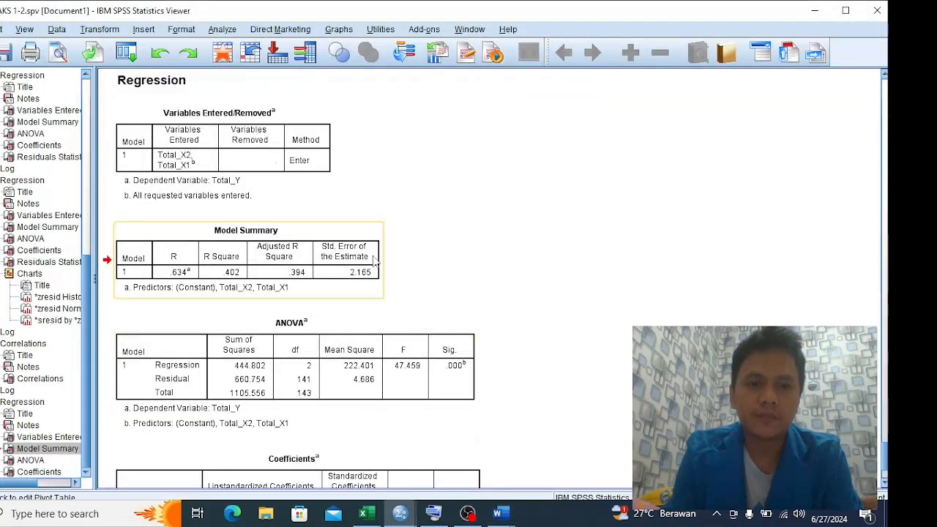
{"action": "left_click_drag", "start_coordinate": [373, 256], "coordinate": [425, 258]}
{"action": "scroll", "coordinate": [432, 259], "scroll_direction": "down", "scroll_amount": 3}
{"action": "scroll", "coordinate": [431, 259], "scroll_direction": "up", "scroll_amount": 3}
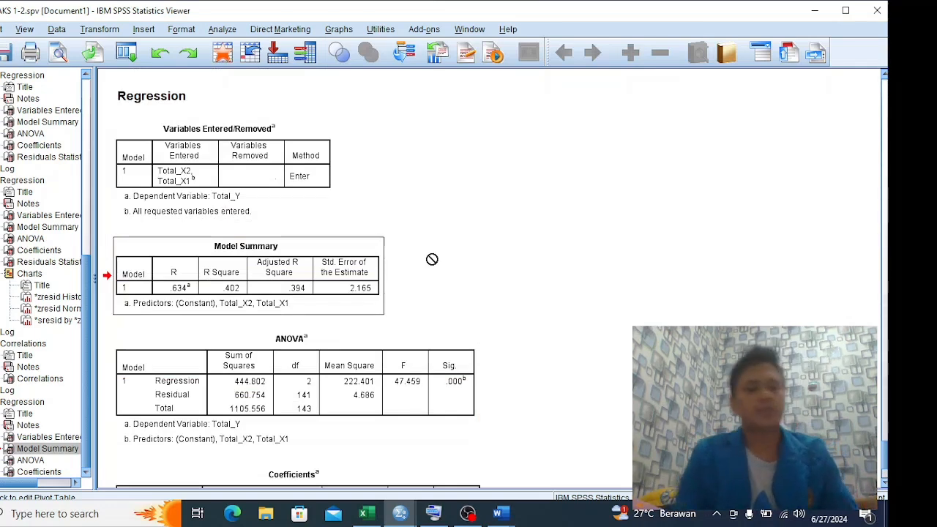
{"action": "key", "text": "alt+Tab"}
{"action": "scroll", "coordinate": [432, 258], "scroll_direction": "up", "scroll_amount": 6}
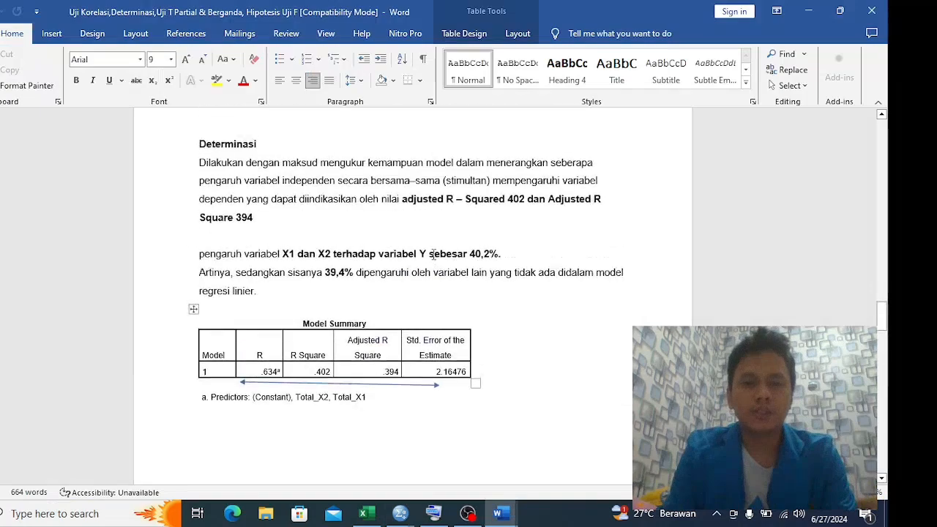
{"action": "scroll", "coordinate": [433, 254], "scroll_direction": "down", "scroll_amount": 5}
{"action": "scroll", "coordinate": [434, 254], "scroll_direction": "up", "scroll_amount": 1}
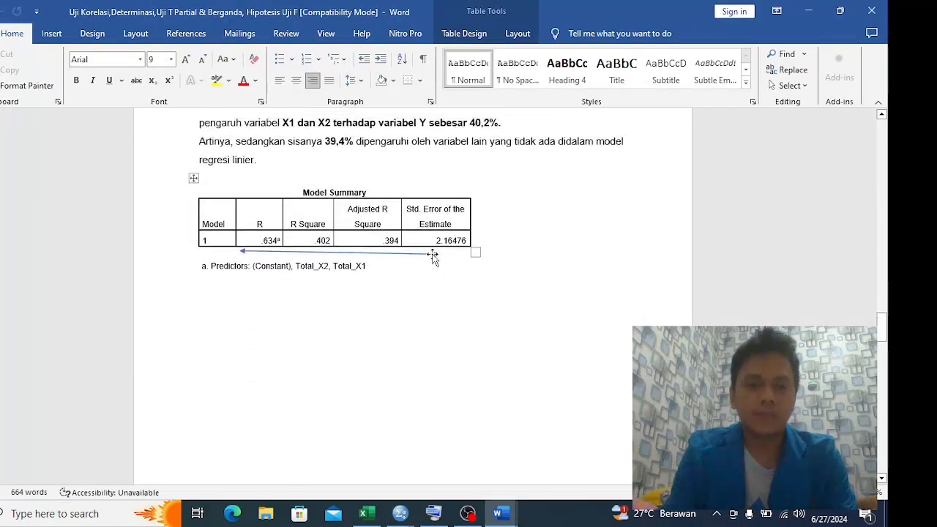
Check the list of required tests on the Excel Intruksi sheet and go to the Word report's Uji T Parsial section
{"action": "key", "text": "alt+Tab"}
{"action": "key", "text": "alt+Tab"}
{"action": "key", "text": "alt+Tab"}
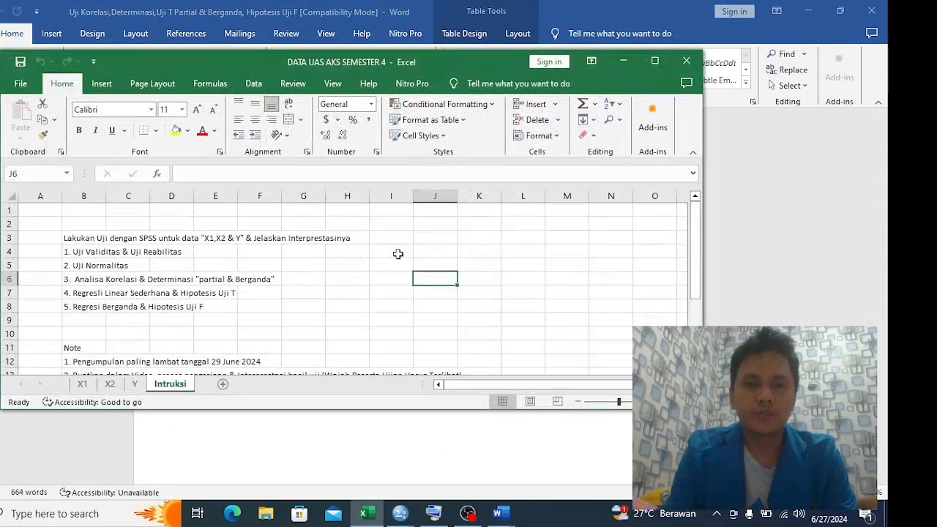
{"action": "key", "text": "alt+Tab"}
{"action": "scroll", "coordinate": [351, 278], "scroll_direction": "down", "scroll_amount": 8}
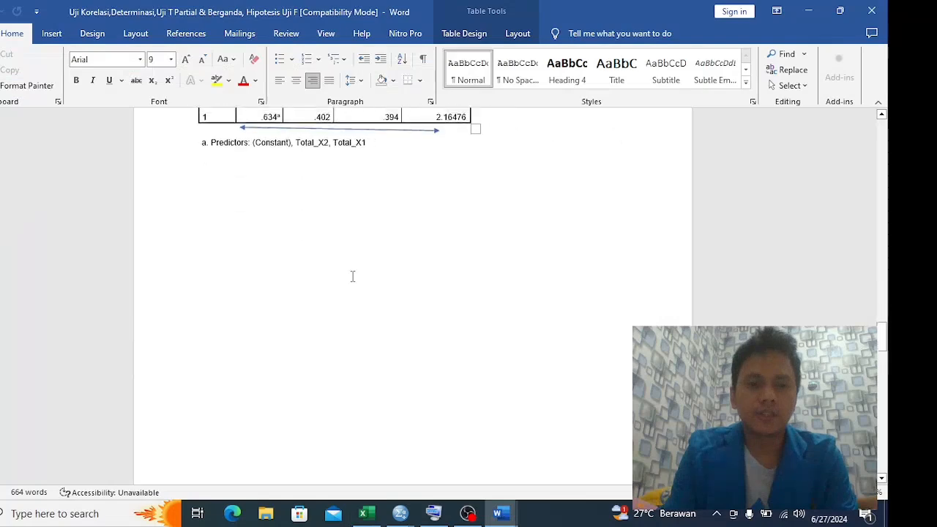
{"action": "scroll", "coordinate": [365, 280], "scroll_direction": "down", "scroll_amount": 8}
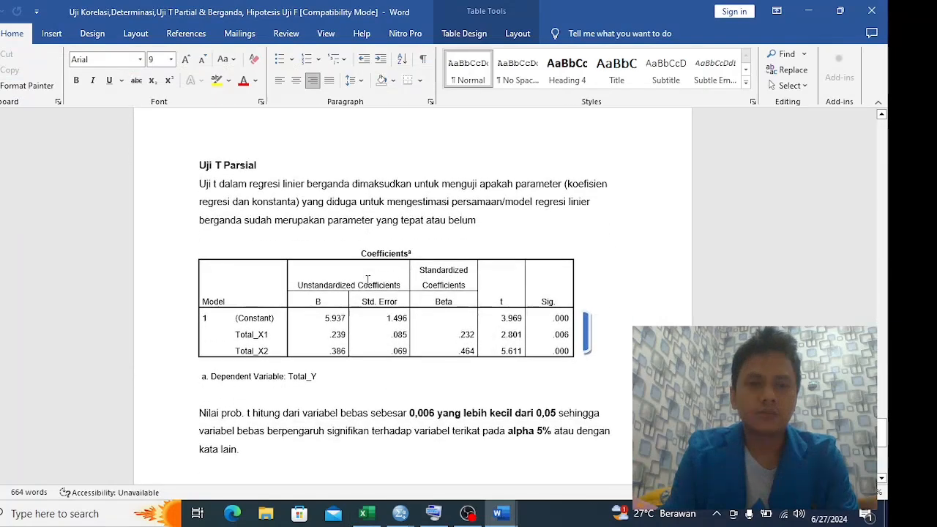
{"action": "scroll", "coordinate": [367, 280], "scroll_direction": "down", "scroll_amount": 1}
{"action": "scroll", "coordinate": [361, 241], "scroll_direction": "up", "scroll_amount": 1}
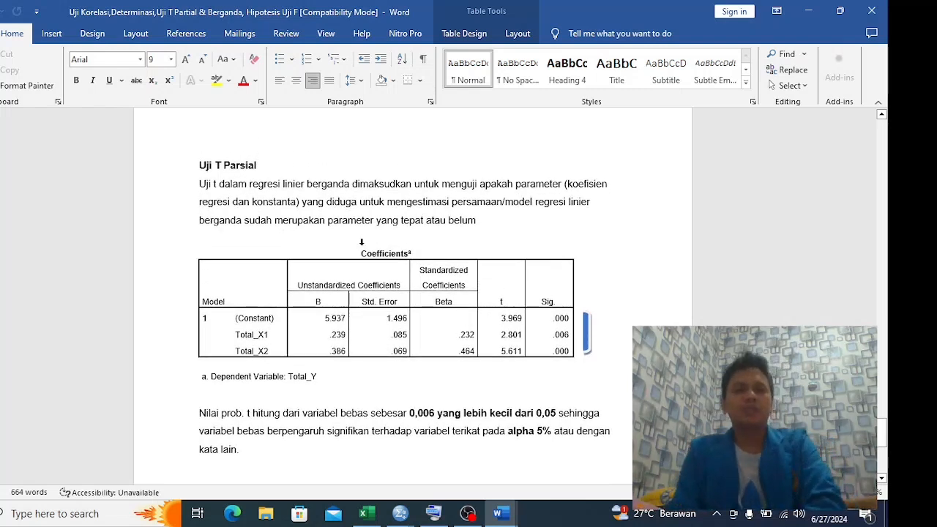
Read the Uji T Parsial description, the Coefficients table and the significance explanation below it in the Word report
{"action": "key", "text": "alt+Tab"}
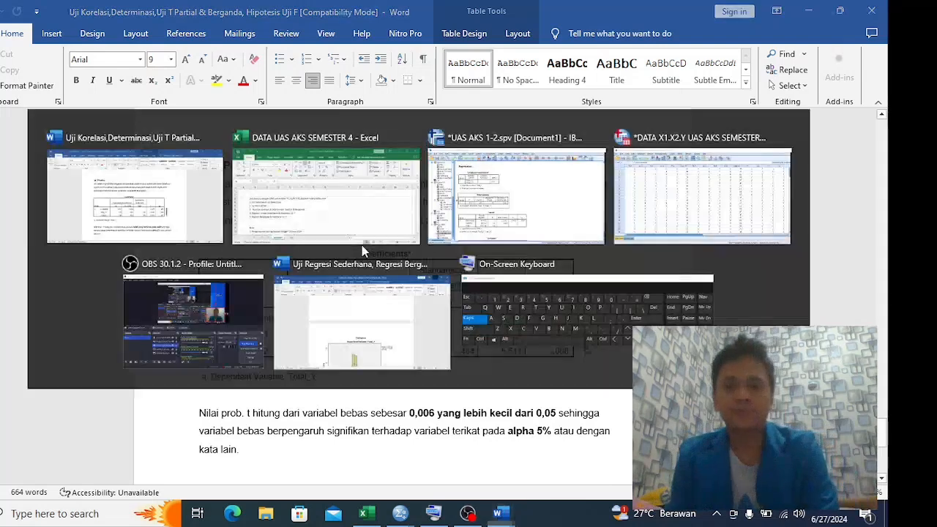
{"action": "key", "text": "alt+Tab"}
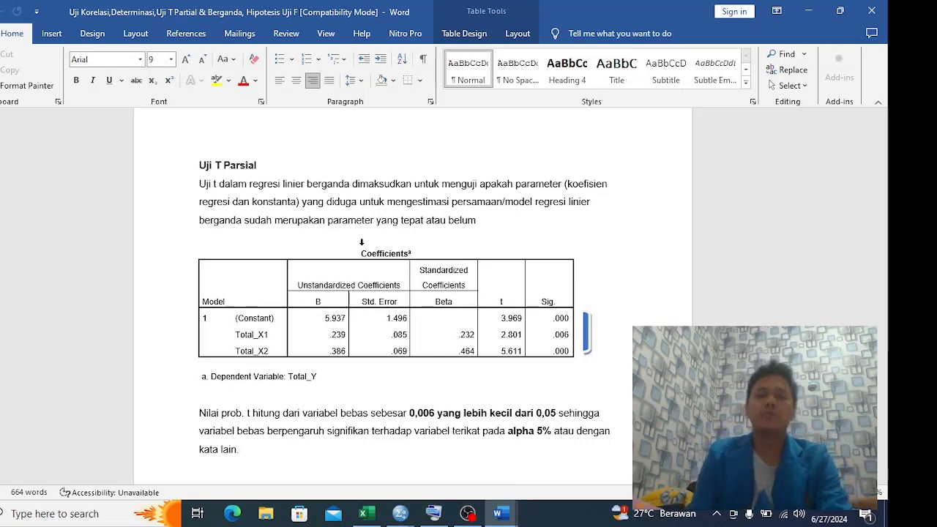
{"action": "scroll", "coordinate": [467, 289], "scroll_direction": "down", "scroll_amount": 3}
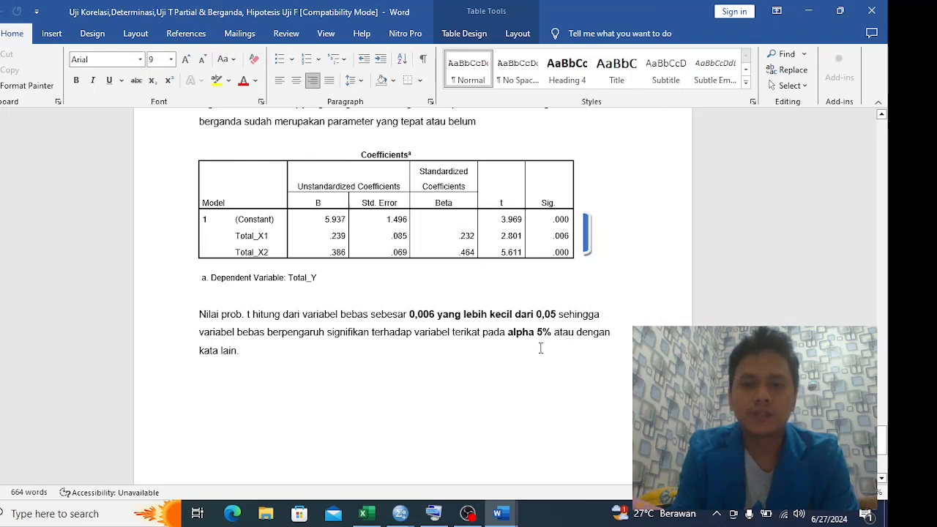
{"action": "scroll", "coordinate": [521, 351], "scroll_direction": "down", "scroll_amount": 6}
{"action": "scroll", "coordinate": [521, 352], "scroll_direction": "up", "scroll_amount": 5}
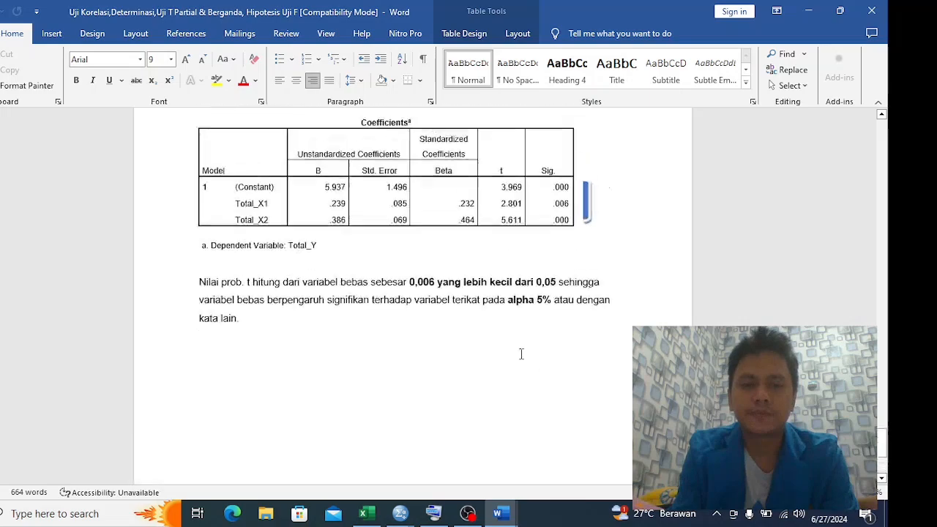
{"action": "scroll", "coordinate": [521, 354], "scroll_direction": "up", "scroll_amount": 5}
Examine the regression tables in the SPSS Viewer and check the notes on the Excel Intruksi sheet
{"action": "key", "text": "alt+Tab"}
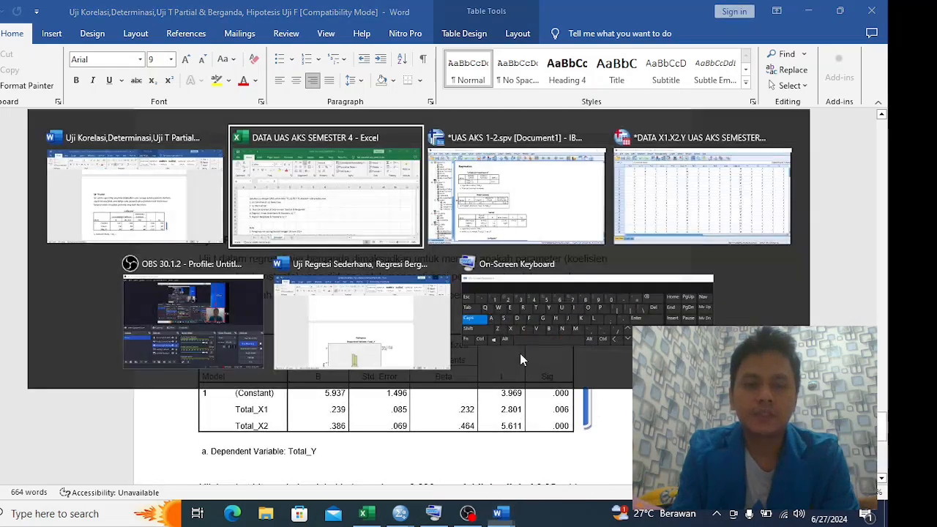
{"action": "key", "text": "Tab"}
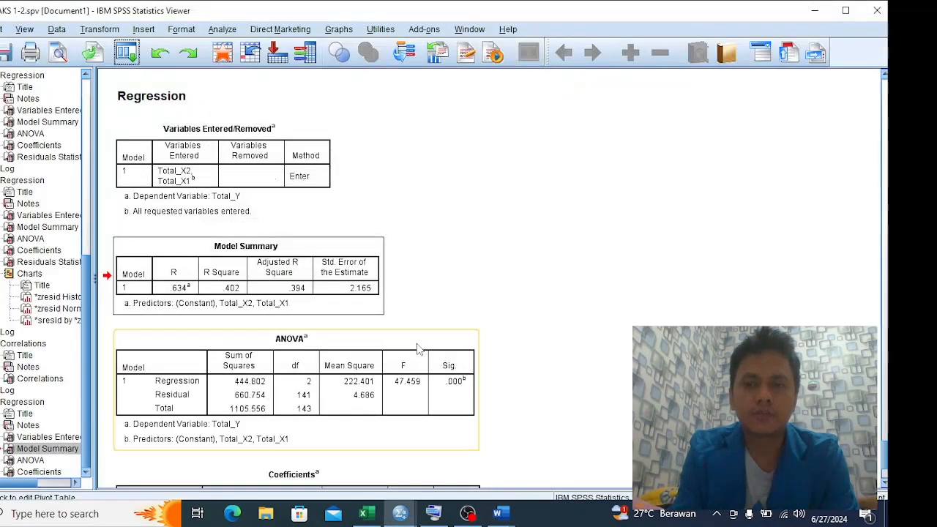
{"action": "key", "text": "alt+Tab"}
{"action": "key", "text": "Escape"}
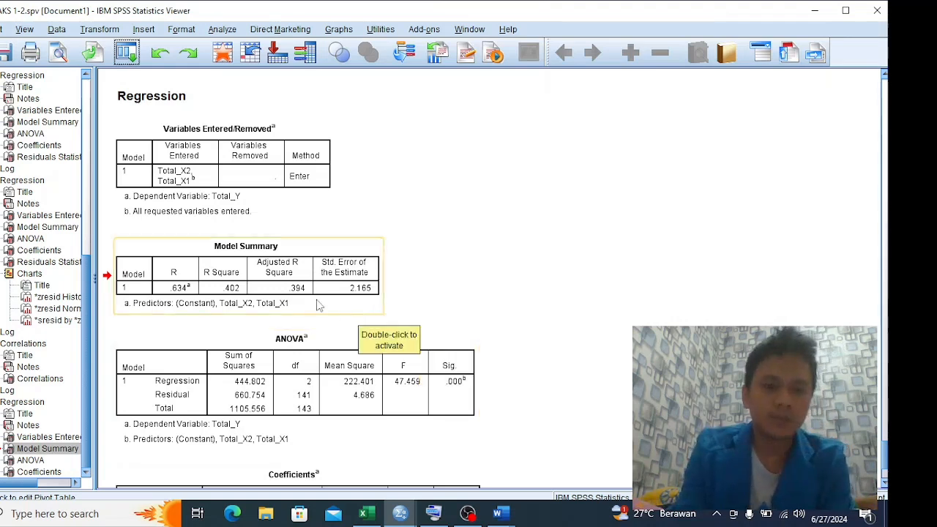
{"action": "key", "text": "alt+Tab"}
{"action": "scroll", "coordinate": [319, 306], "scroll_direction": "down", "scroll_amount": 4}
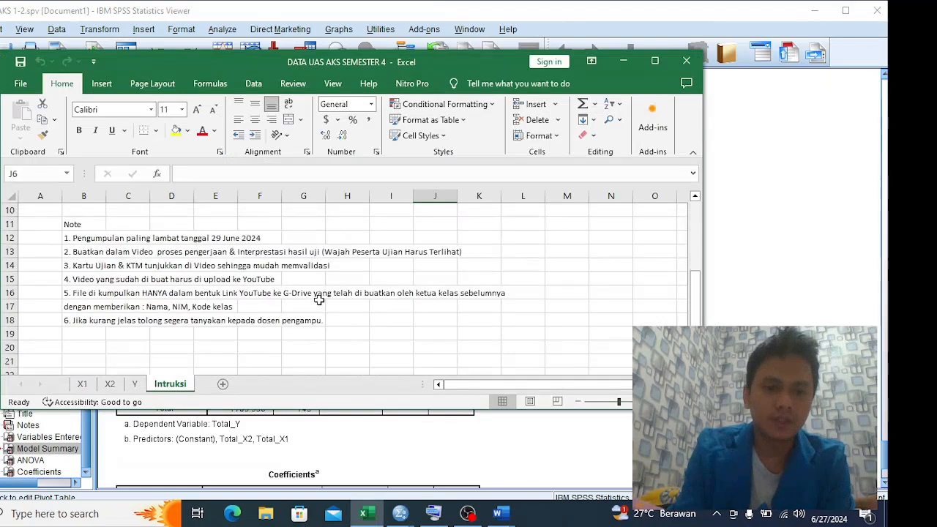
Return to the Word report's Uji T Parsial section and review its Coefficients table
{"action": "key", "text": "alt+Tab"}
{"action": "key", "text": "alt+Tab"}
{"action": "scroll", "coordinate": [364, 335], "scroll_direction": "down", "scroll_amount": 1}
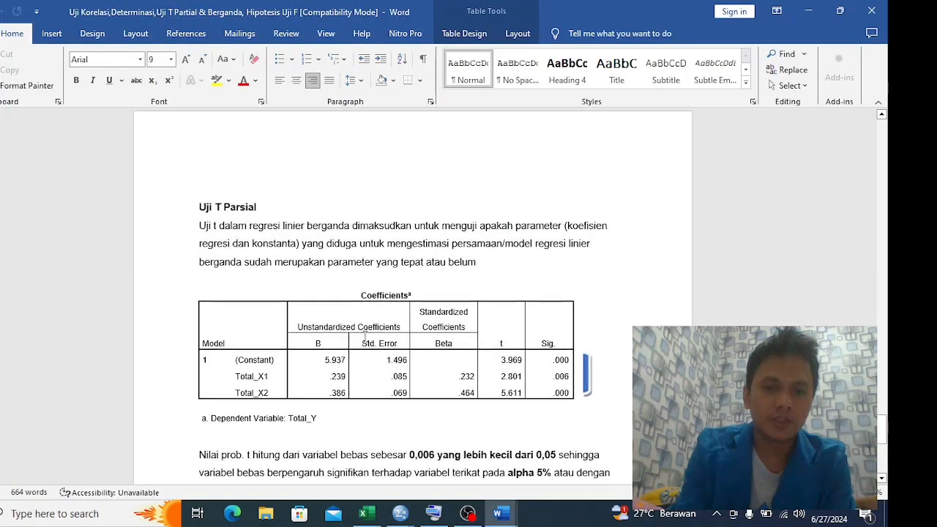
{"action": "key", "text": "alt+Tab"}
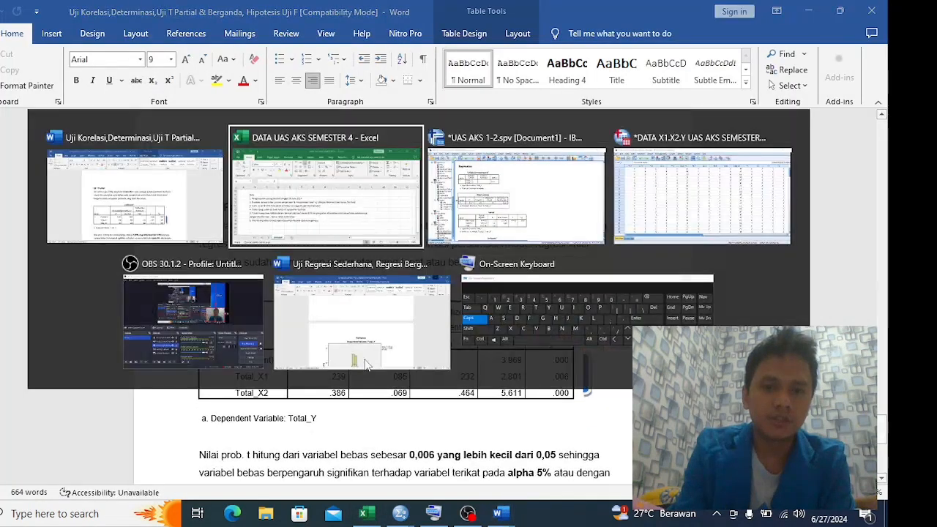
{"action": "key", "text": "alt+Tab"}
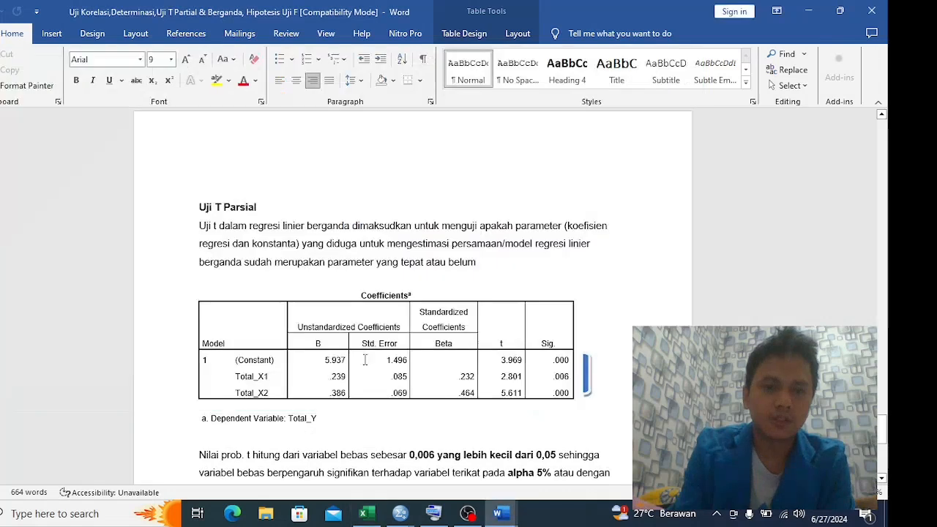
Compare the regression Coefficients table in the SPSS Viewer with the Word report's copy and select the Viewer table
{"action": "key", "text": "alt+Tab"}
{"action": "key", "text": "alt+Tab"}
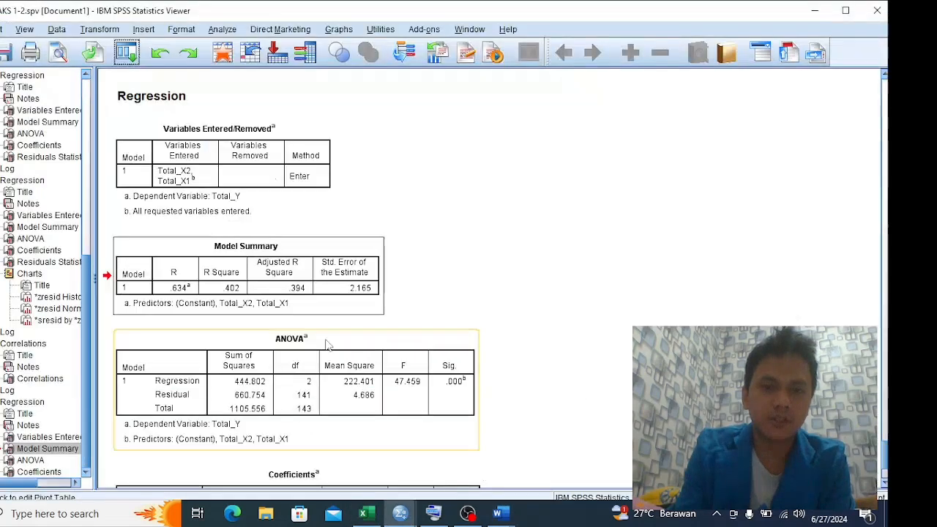
{"action": "scroll", "coordinate": [295, 353], "scroll_direction": "up", "scroll_amount": 3}
{"action": "scroll", "coordinate": [293, 352], "scroll_direction": "down", "scroll_amount": 5}
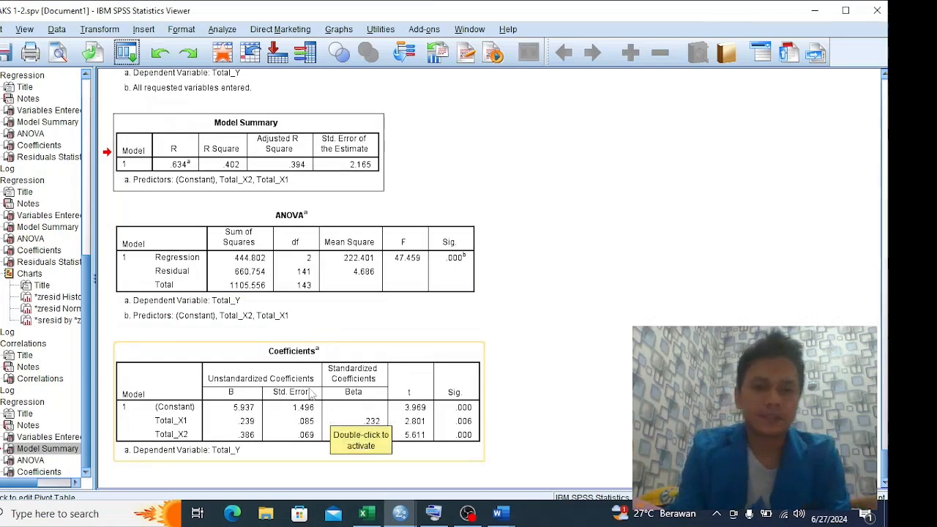
{"action": "key", "text": "alt+Tab"}
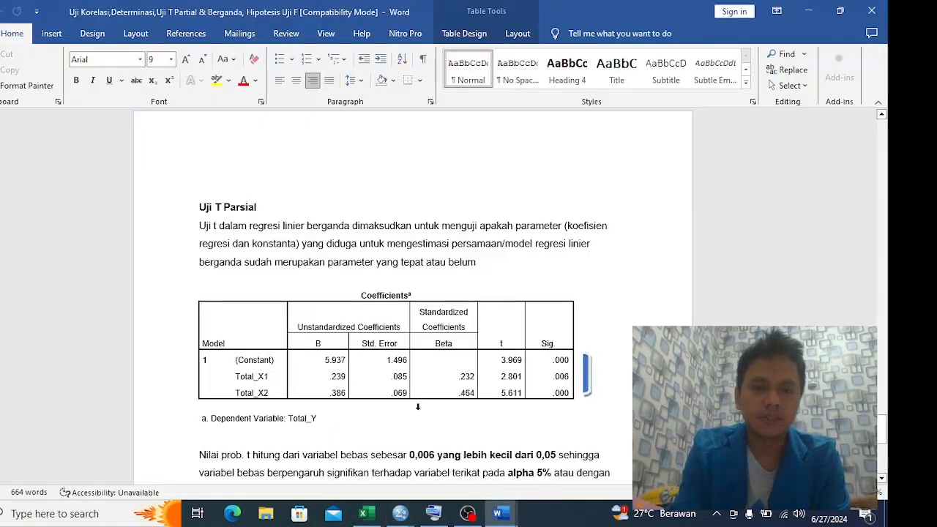
{"action": "key", "text": "alt+Tab"}
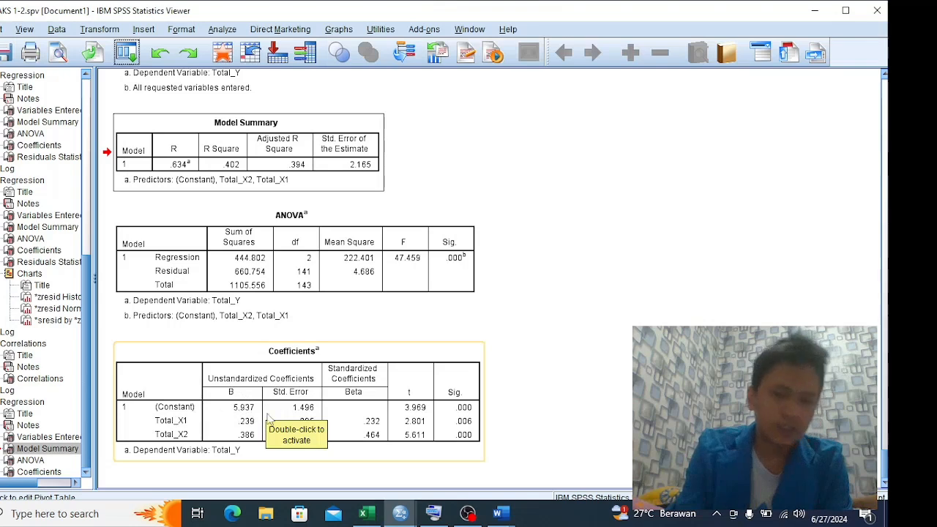
{"action": "left_click", "coordinate": [257, 424]}
Read the significance explanation under Uji T Parsial in the Word report, checking its Coefficients table against the SPSS Viewer output
{"action": "key", "text": "alt+Tab"}
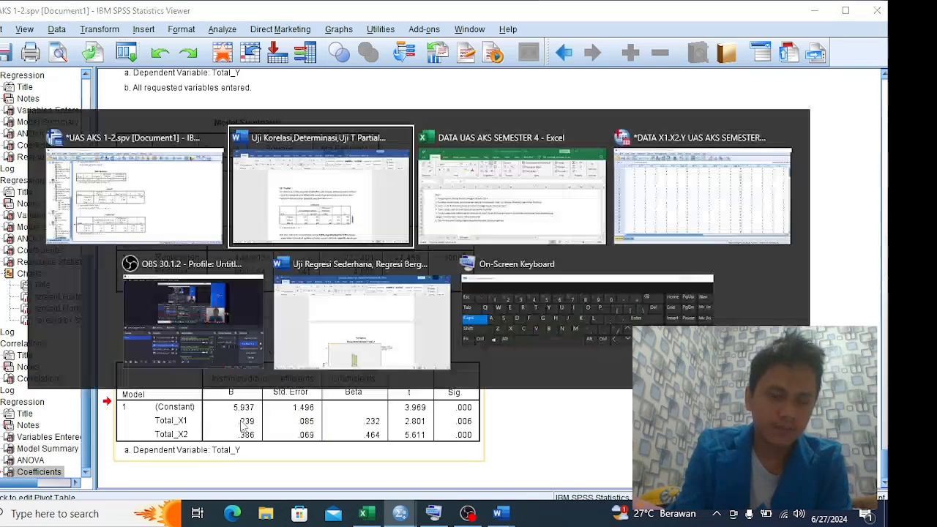
{"action": "scroll", "coordinate": [312, 392], "scroll_direction": "down", "scroll_amount": 2}
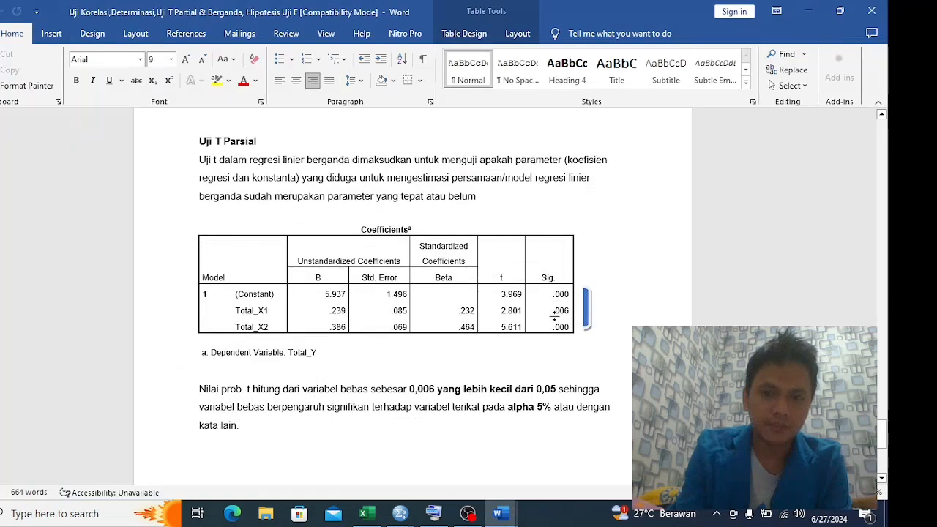
{"action": "key", "text": "alt+Tab"}
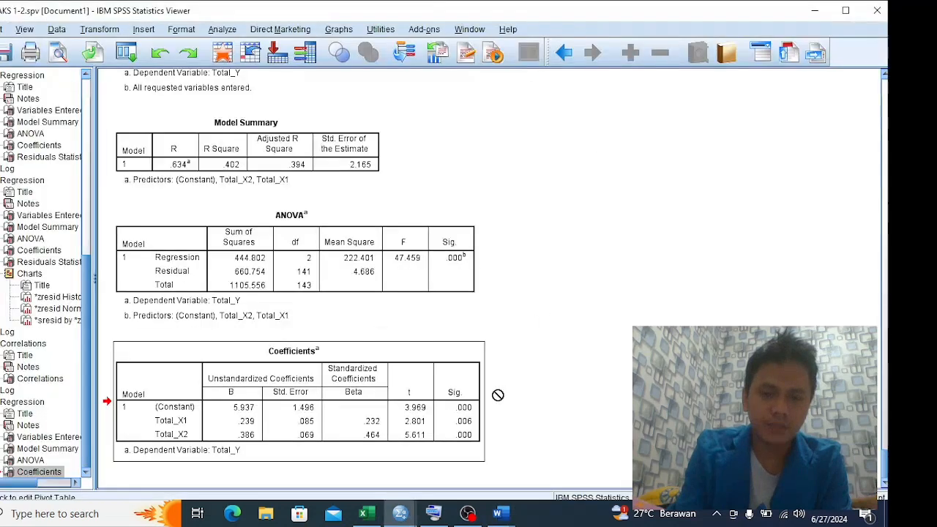
{"action": "key", "text": "alt+Tab"}
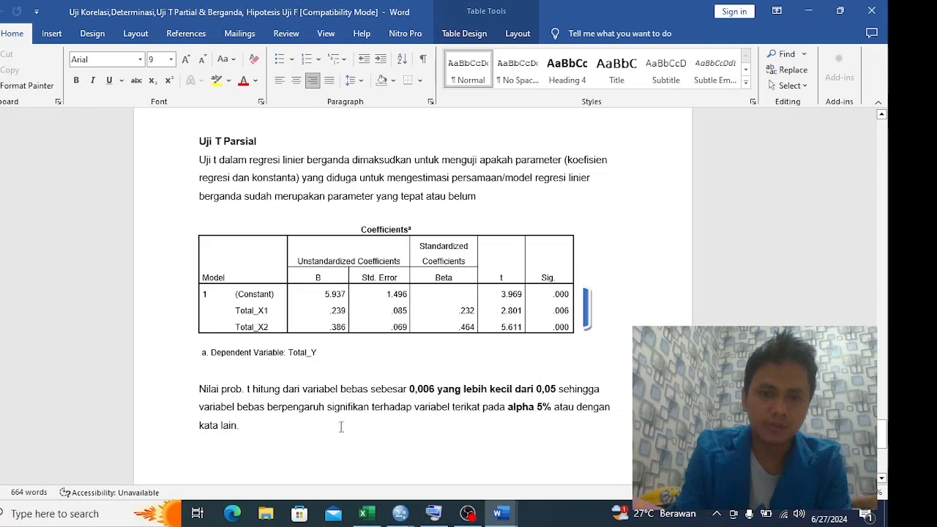
{"action": "scroll", "coordinate": [335, 425], "scroll_direction": "down", "scroll_amount": 1}
{"action": "scroll", "coordinate": [335, 426], "scroll_direction": "down", "scroll_amount": 2}
{"action": "scroll", "coordinate": [335, 425], "scroll_direction": "up", "scroll_amount": 4}
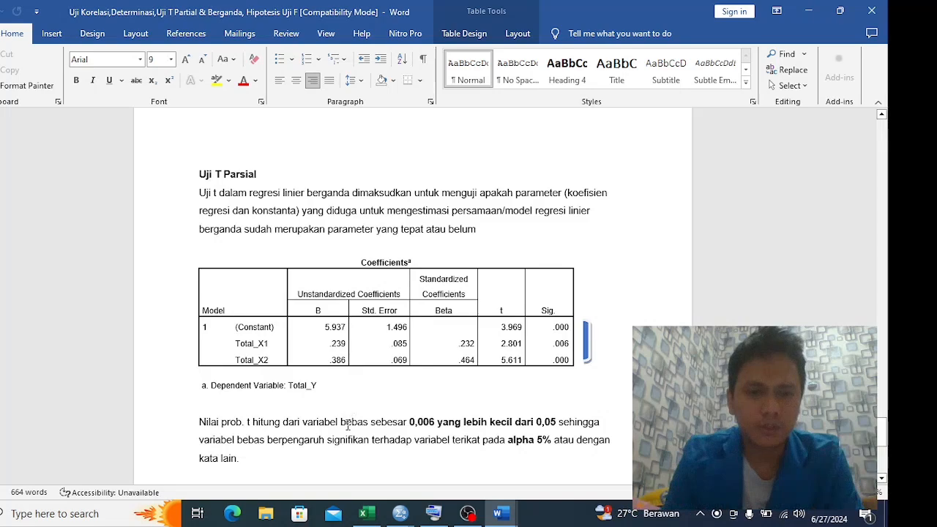
Switch to the Excel Intruksi sheet and review its submission notes and list of required tests
{"action": "key", "text": "alt+Tab"}
{"action": "key", "text": "alt+Tab"}
{"action": "key", "text": "Tab"}
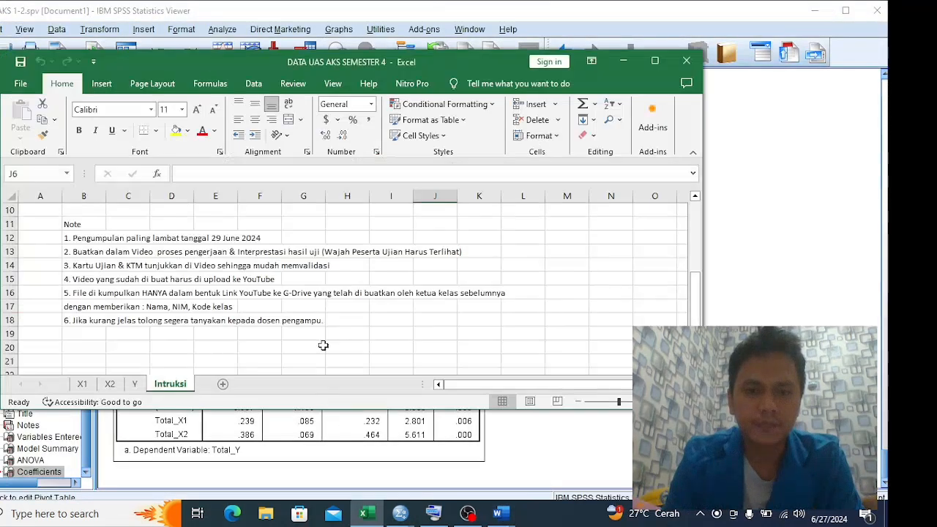
{"action": "key", "text": "alt+Tab"}
{"action": "key", "text": "alt+Tab"}
{"action": "scroll", "coordinate": [324, 345], "scroll_direction": "up", "scroll_amount": 3}
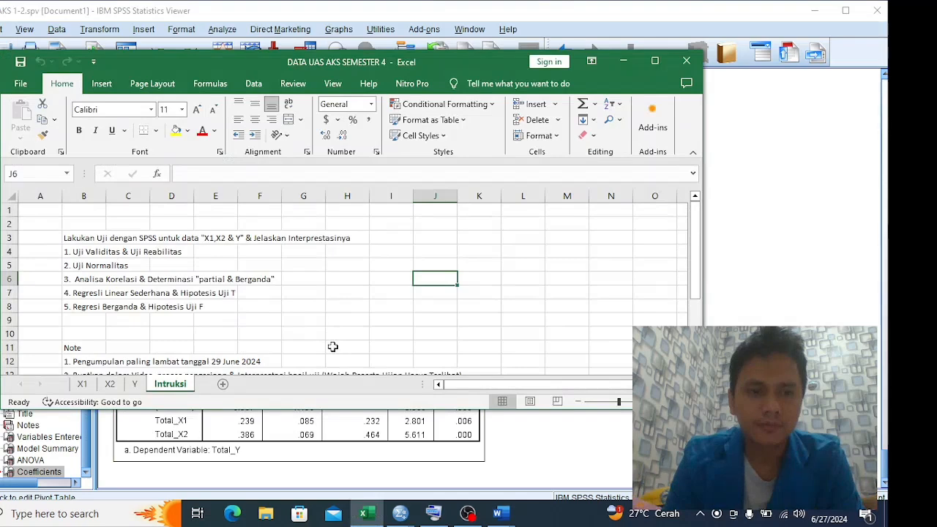
Go back to the Word report and reread the Uji T Parsial table and its closing explanation
{"action": "key", "text": "alt+Tab"}
{"action": "key", "text": "Tab"}
{"action": "scroll", "coordinate": [350, 322], "scroll_direction": "down", "scroll_amount": 1}
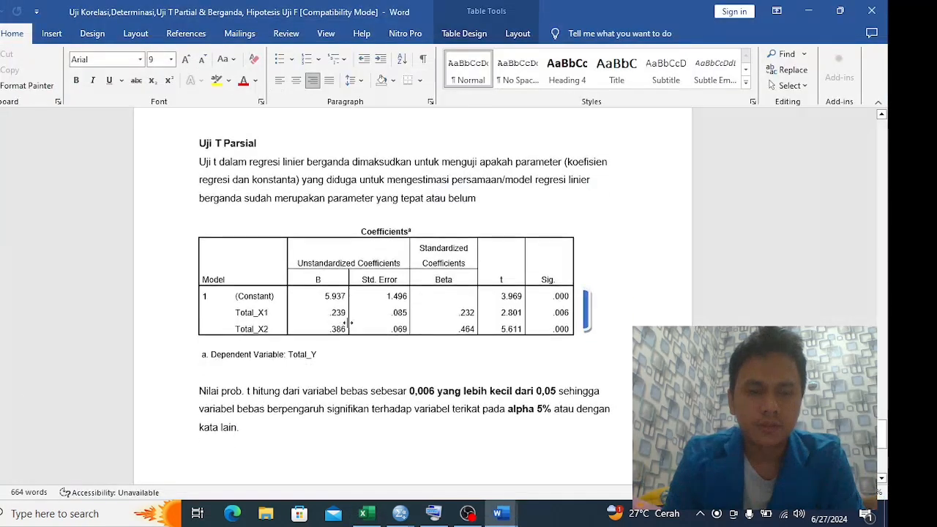
{"action": "scroll", "coordinate": [350, 322], "scroll_direction": "down", "scroll_amount": 7}
{"action": "scroll", "coordinate": [382, 337], "scroll_direction": "up", "scroll_amount": 5}
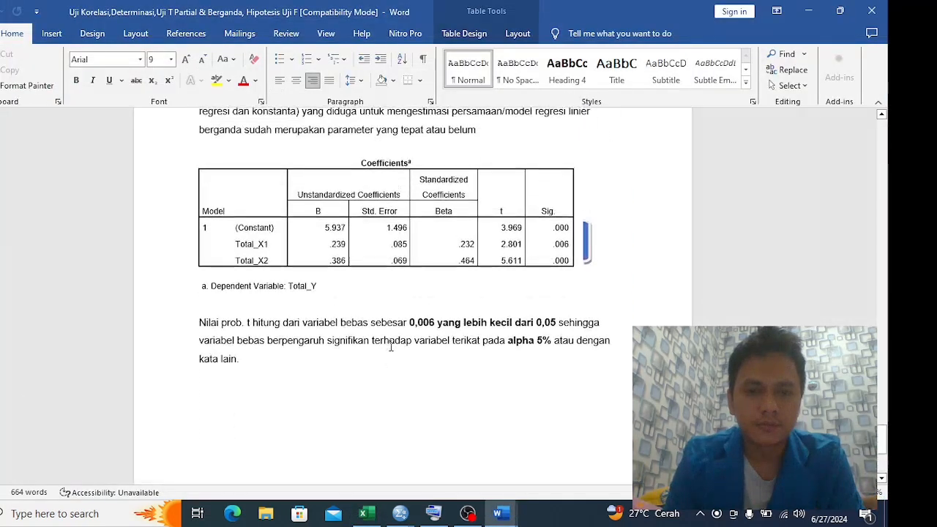
{"action": "scroll", "coordinate": [391, 347], "scroll_direction": "down", "scroll_amount": 5}
Check the required tests on the Excel Intruksi sheet and switch to the Word report "Uji Regresi Sederhana, Regresi Berganda"
{"action": "key", "text": "alt+Tab"}
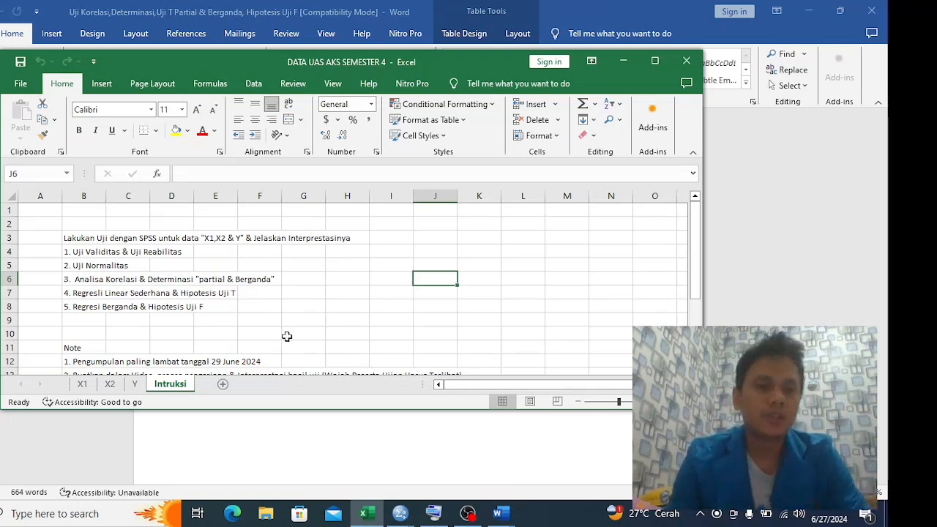
{"action": "key", "text": "alt+Tab"}
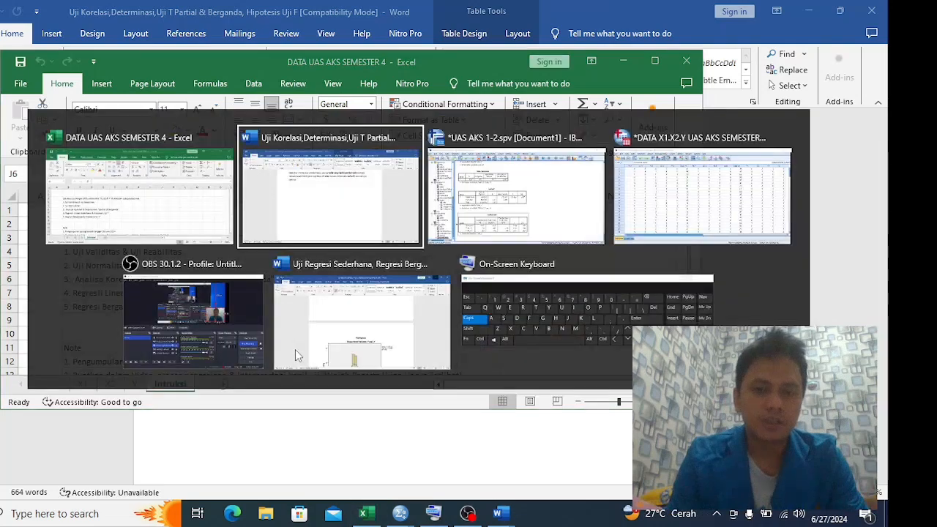
{"action": "key", "text": "alt+Tab"}
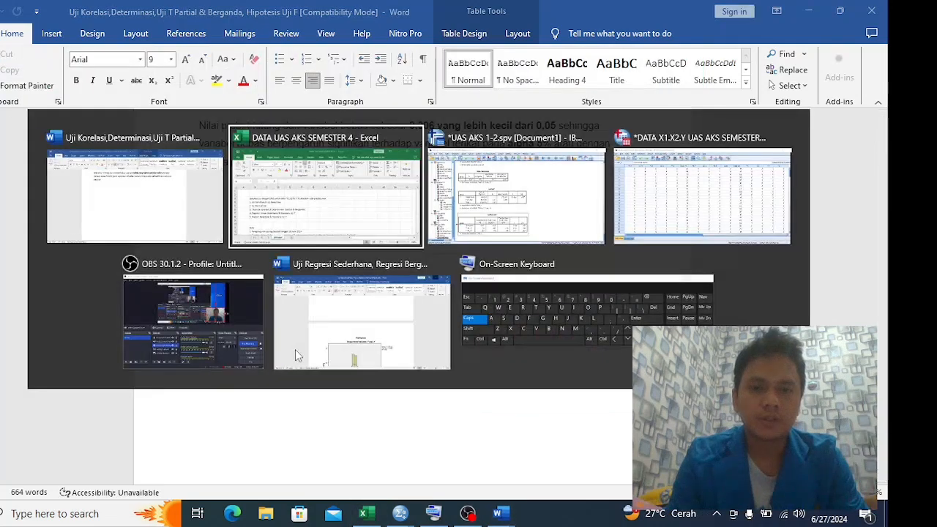
{"action": "key", "text": "alt+Tab"}
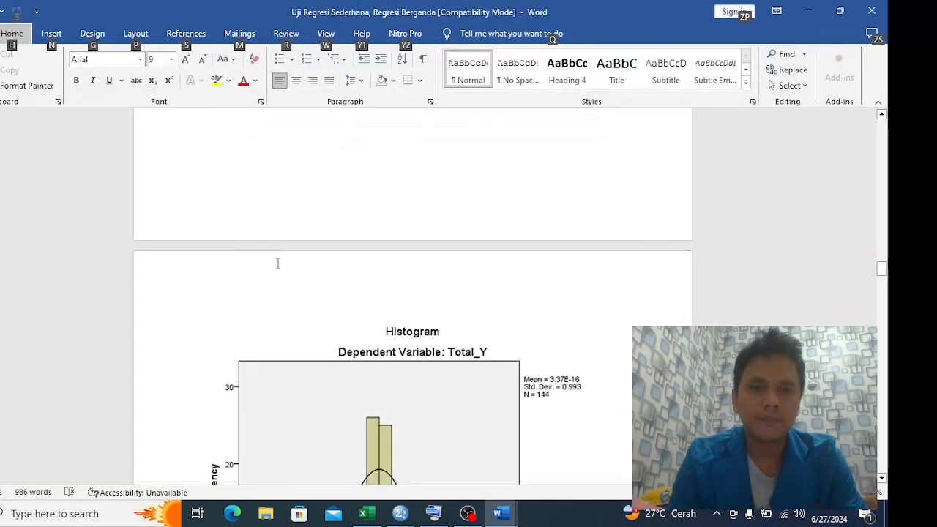
Look through the regression report's notes, syntax, correlations and Model Summary tables to locate the simple regression results
{"action": "scroll", "coordinate": [381, 278], "scroll_direction": "up", "scroll_amount": 15}
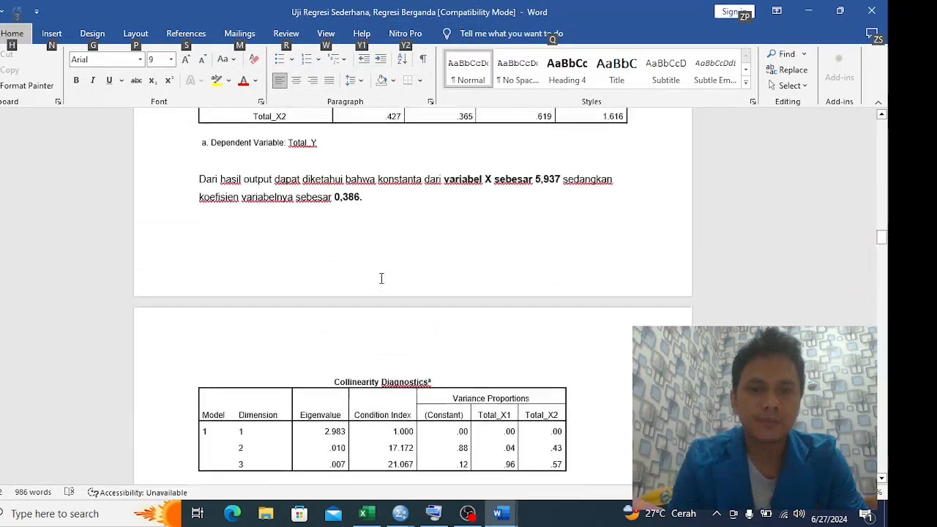
{"action": "scroll", "coordinate": [381, 278], "scroll_direction": "up", "scroll_amount": 8}
{"action": "scroll", "coordinate": [380, 274], "scroll_direction": "down", "scroll_amount": 4}
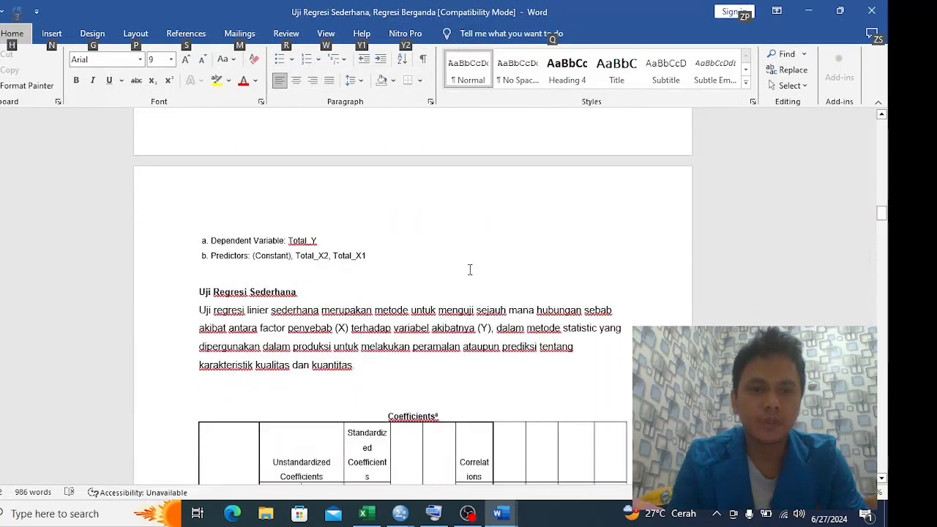
{"action": "scroll", "coordinate": [467, 271], "scroll_direction": "up", "scroll_amount": 5}
{"action": "scroll", "coordinate": [467, 271], "scroll_direction": "up", "scroll_amount": 12}
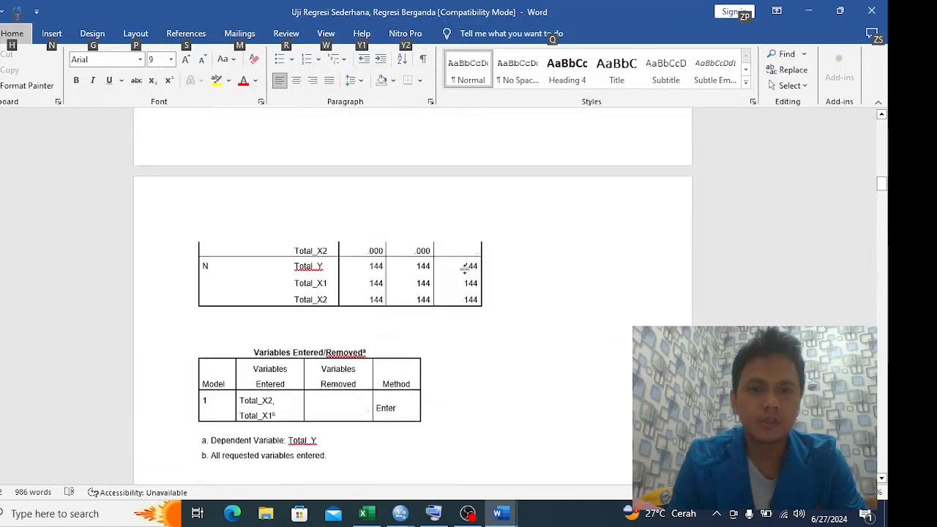
{"action": "scroll", "coordinate": [465, 269], "scroll_direction": "up", "scroll_amount": 9}
{"action": "scroll", "coordinate": [465, 269], "scroll_direction": "down", "scroll_amount": 6}
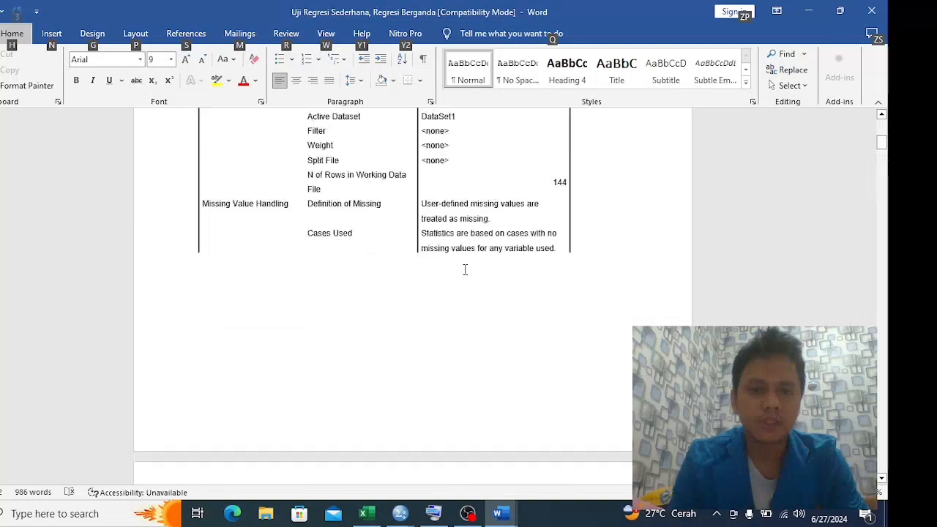
{"action": "scroll", "coordinate": [465, 270], "scroll_direction": "up", "scroll_amount": 4}
{"action": "scroll", "coordinate": [463, 268], "scroll_direction": "up", "scroll_amount": 2}
{"action": "scroll", "coordinate": [464, 253], "scroll_direction": "down", "scroll_amount": 14}
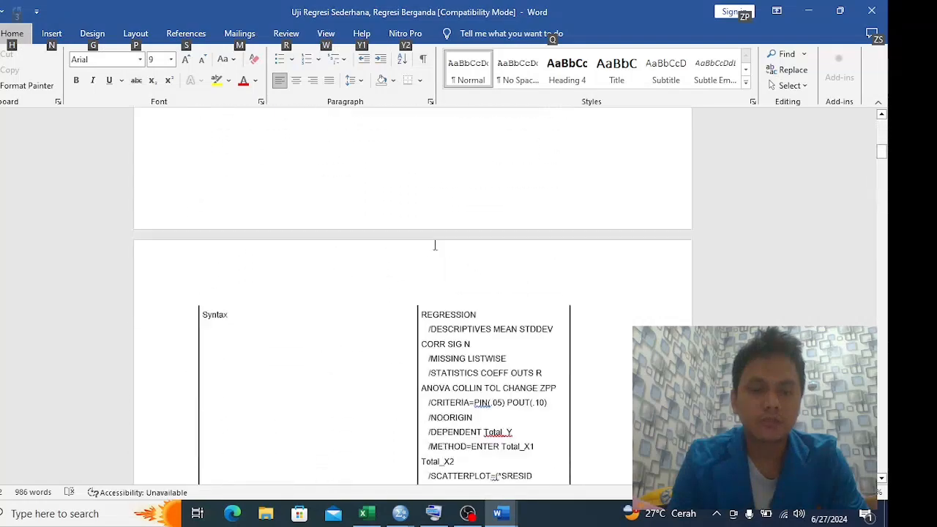
{"action": "scroll", "coordinate": [438, 252], "scroll_direction": "down", "scroll_amount": 15}
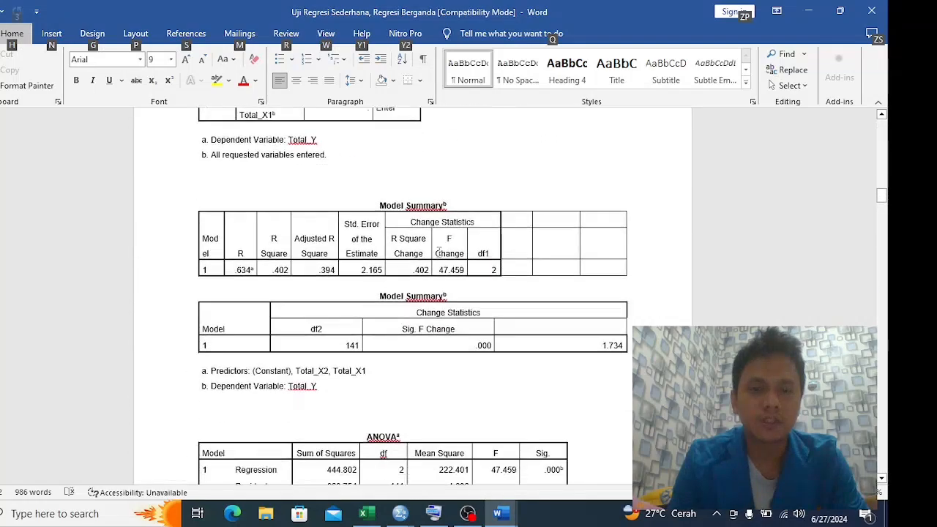
Read the Uji Regresi Sederhana section, including its description, Coefficients tables and the interpretation of the constant and coefficient
{"action": "scroll", "coordinate": [438, 252], "scroll_direction": "down", "scroll_amount": 10}
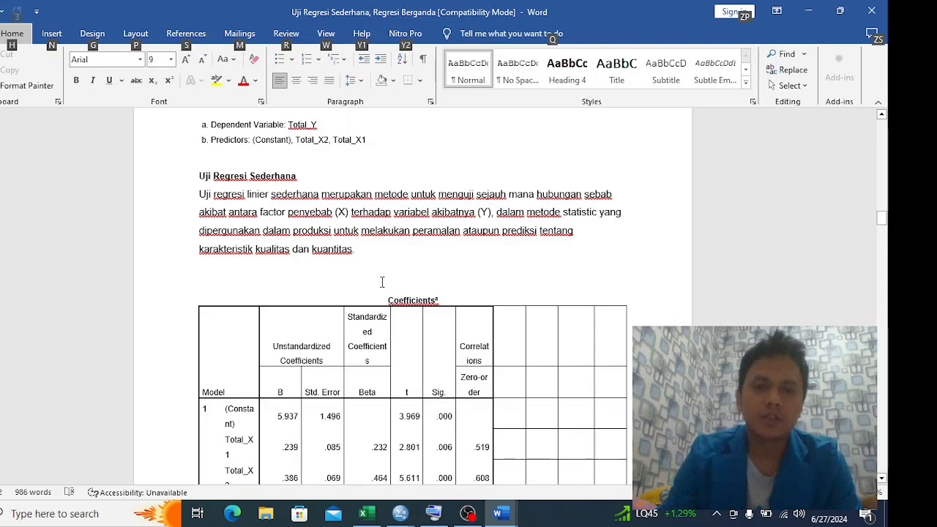
{"action": "scroll", "coordinate": [424, 338], "scroll_direction": "down", "scroll_amount": 8}
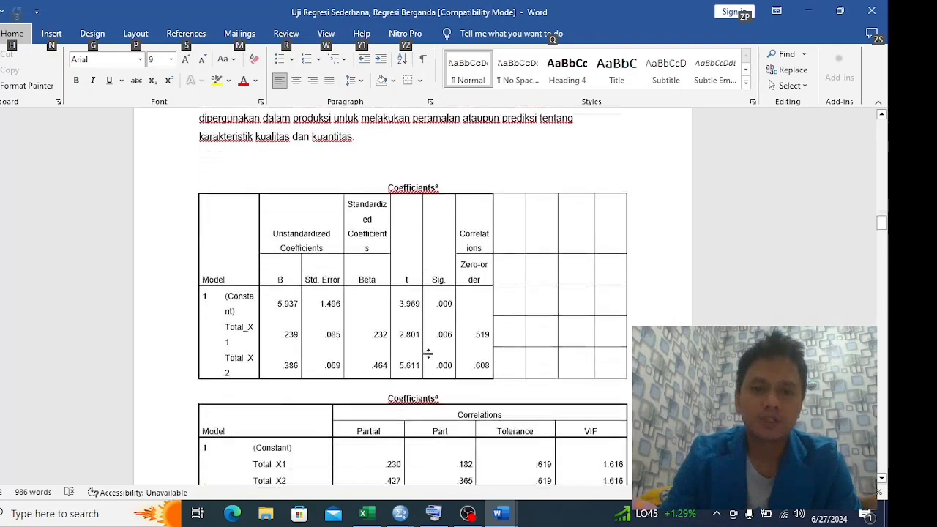
{"action": "scroll", "coordinate": [414, 377], "scroll_direction": "down", "scroll_amount": 2}
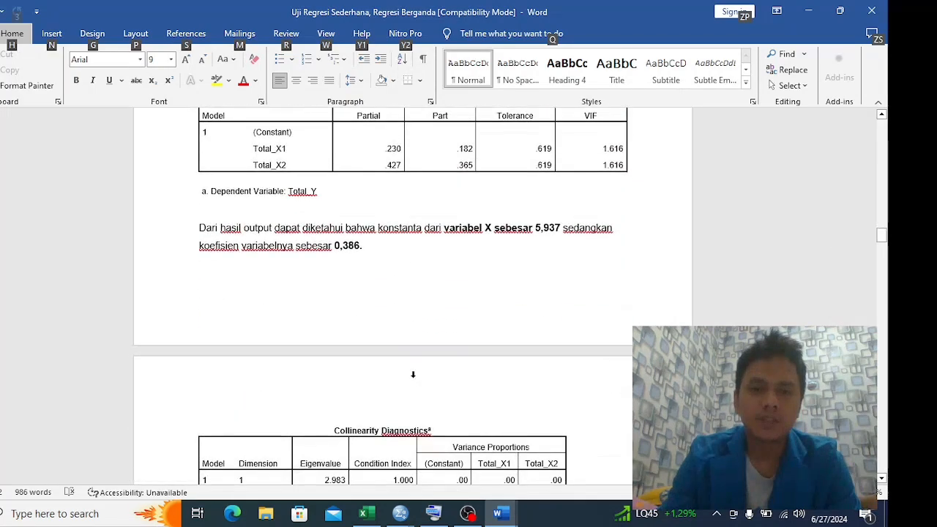
{"action": "scroll", "coordinate": [413, 377], "scroll_direction": "up", "scroll_amount": 2}
{"action": "scroll", "coordinate": [414, 377], "scroll_direction": "up", "scroll_amount": 4}
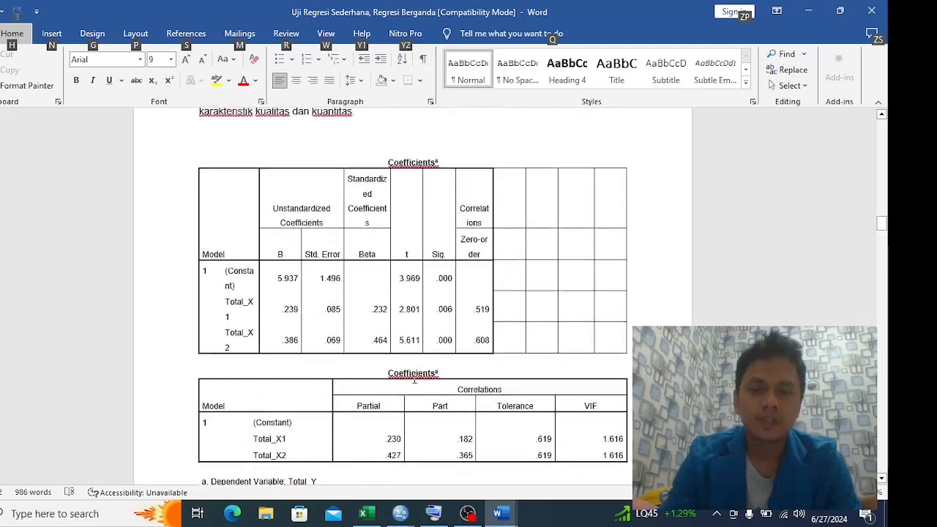
{"action": "scroll", "coordinate": [414, 378], "scroll_direction": "down", "scroll_amount": 11}
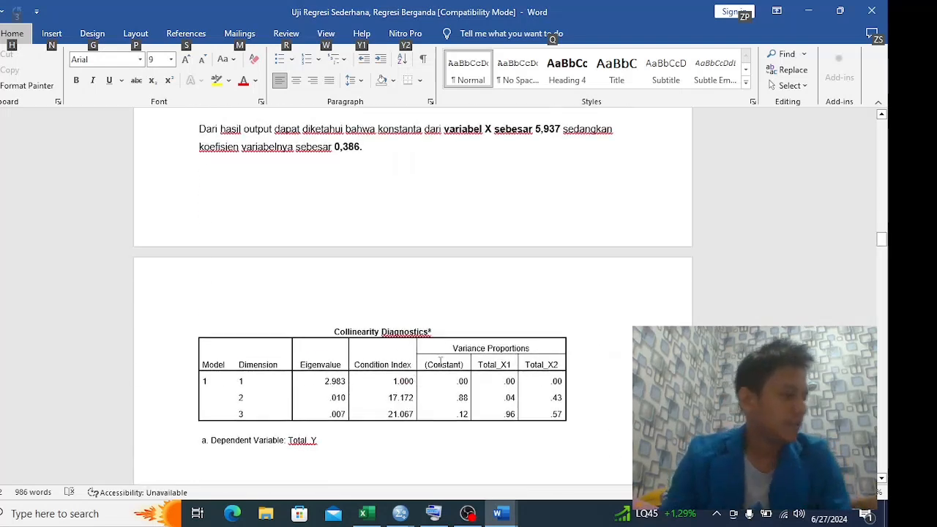
Switch to the SPSS Data Editor with the X1, X2 and Y data and open the Linear Regression dialog
{"action": "key", "text": "alt+Tab"}
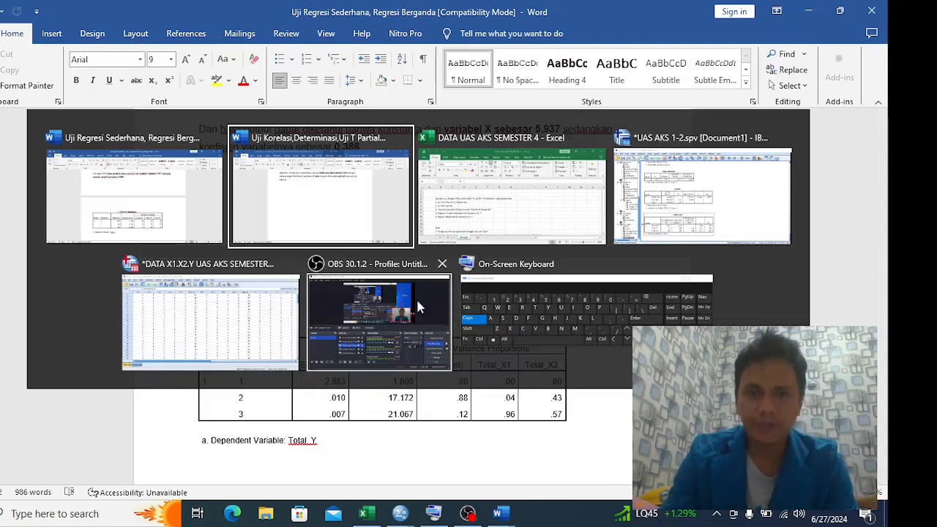
{"action": "left_click", "coordinate": [210, 322]}
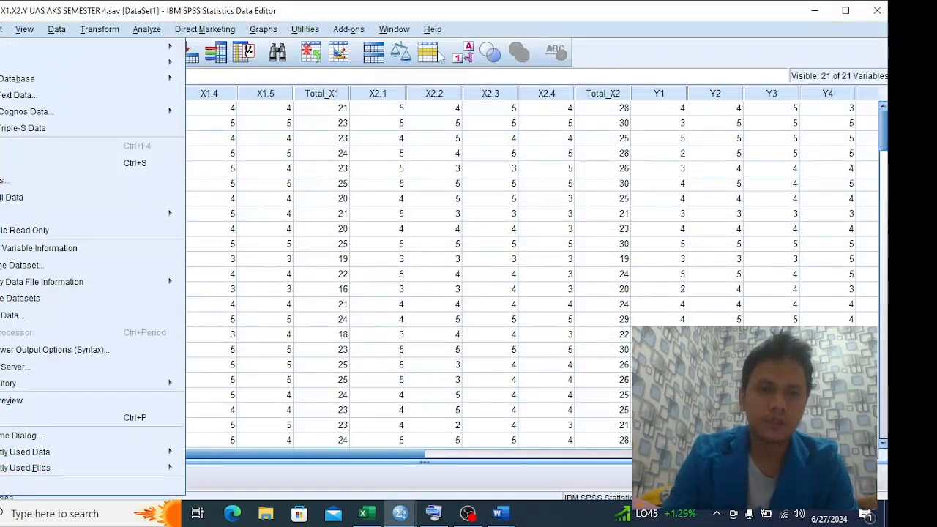
{"action": "left_click", "coordinate": [707, 55]}
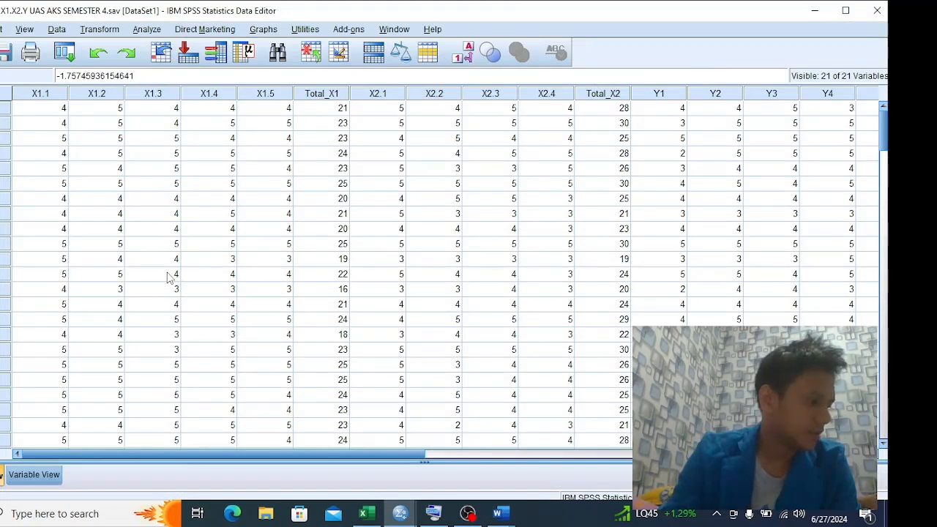
{"action": "left_click", "coordinate": [154, 30]}
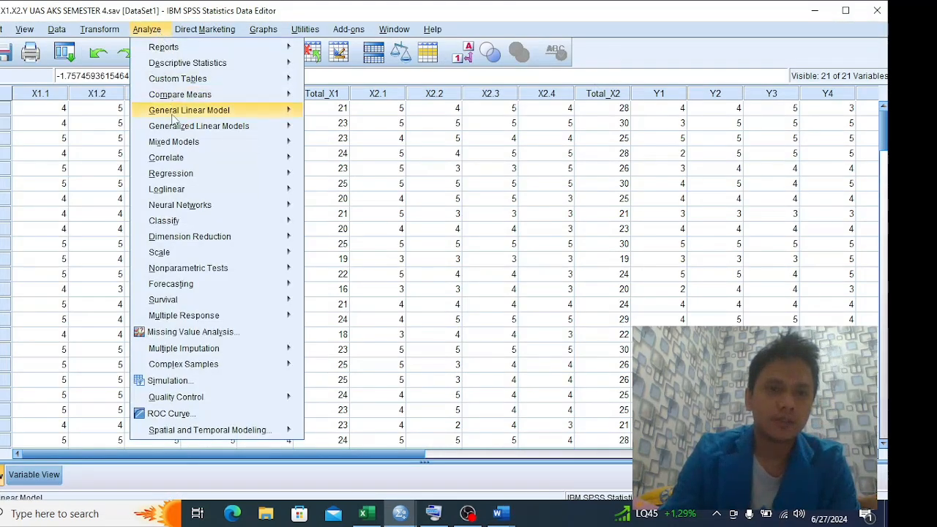
{"action": "mouse_move", "coordinate": [173, 145]}
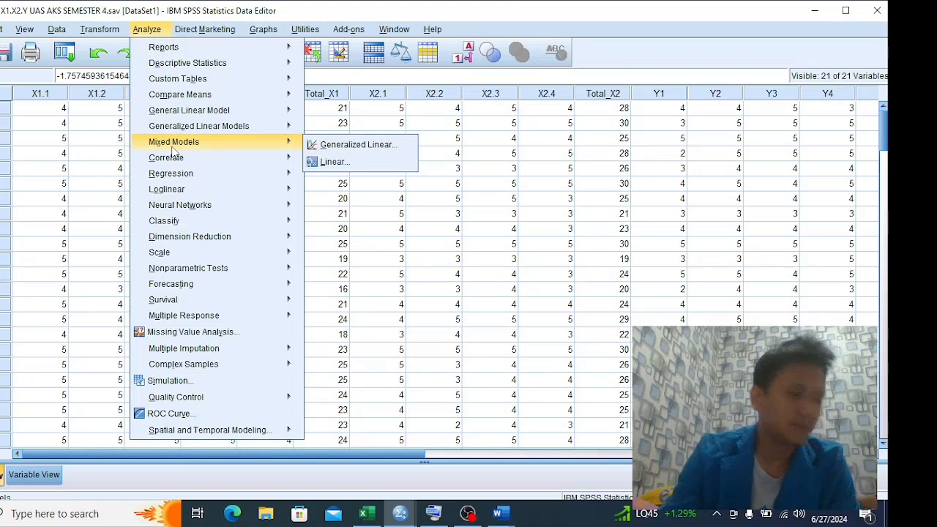
{"action": "mouse_move", "coordinate": [177, 175]}
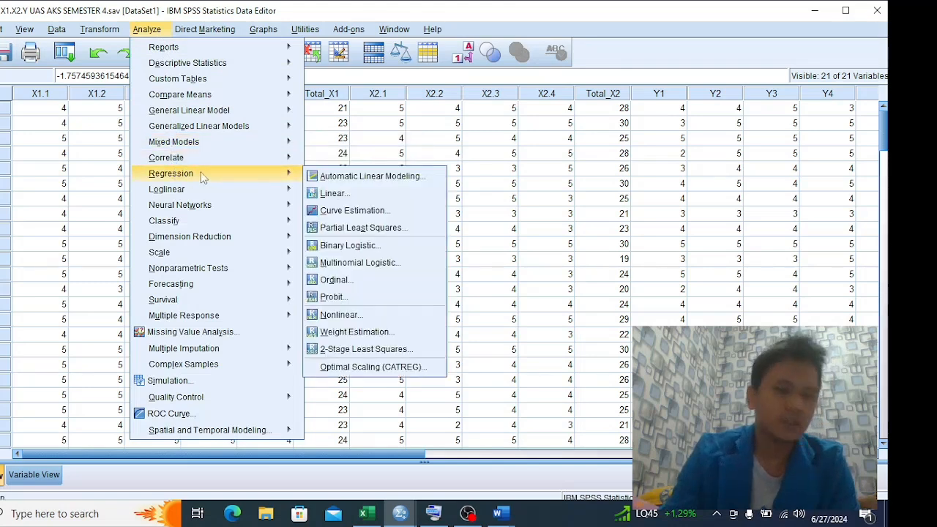
{"action": "left_click", "coordinate": [337, 193]}
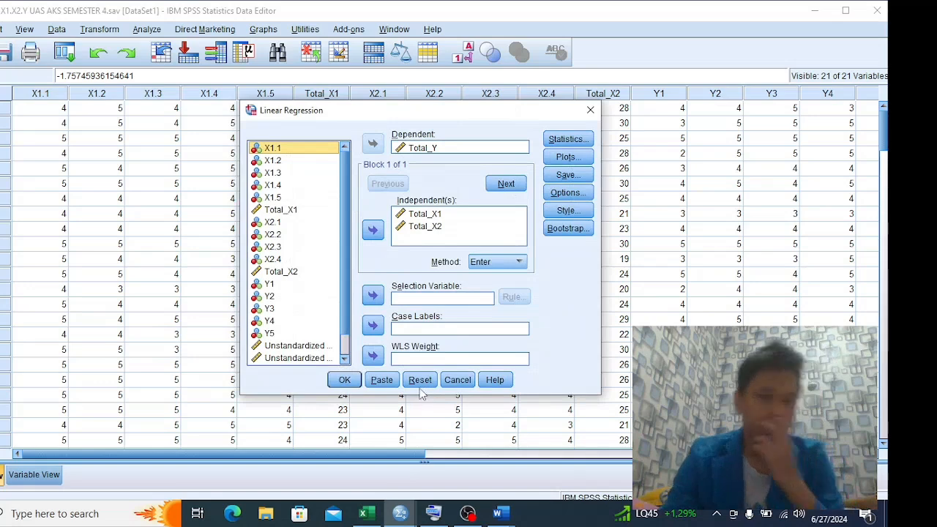
Reset the Linear Regression dialog and assign Total_Y as the dependent and Total_X1 as the only independent variable
{"action": "left_click", "coordinate": [425, 385]}
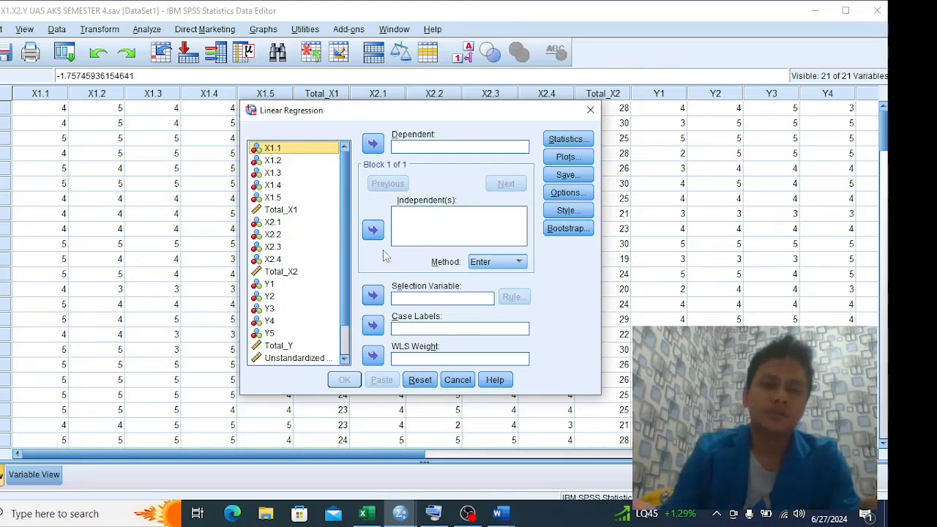
{"action": "left_click", "coordinate": [325, 223]}
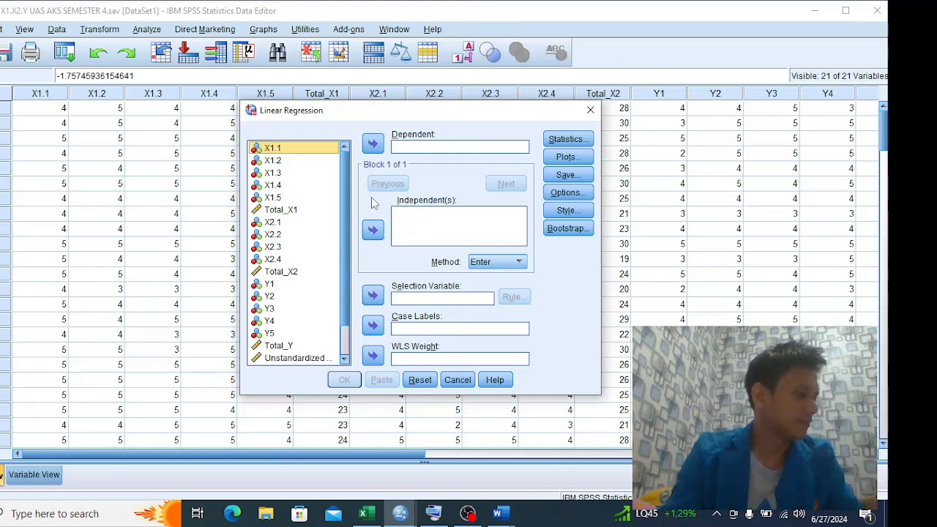
{"action": "scroll", "coordinate": [278, 304], "scroll_direction": "down", "scroll_amount": 1}
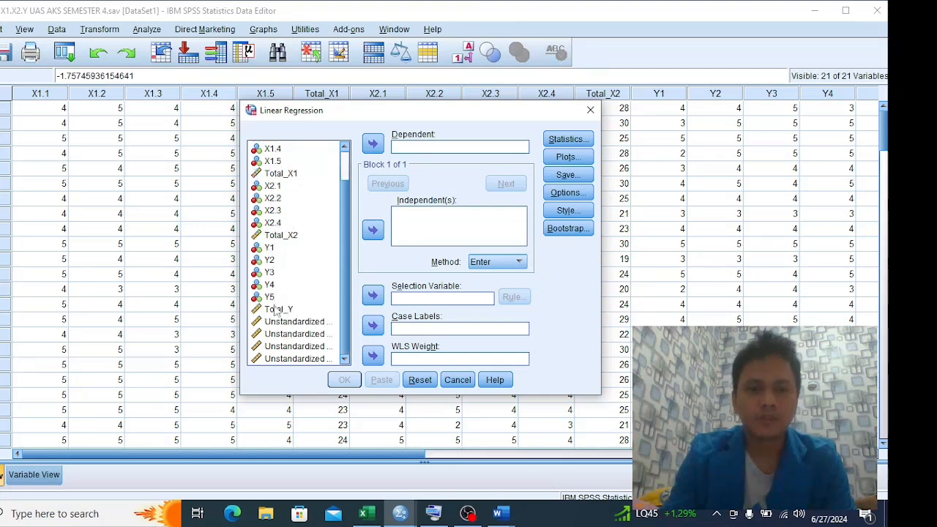
{"action": "left_click", "coordinate": [277, 310]}
{"action": "left_click", "coordinate": [373, 143]}
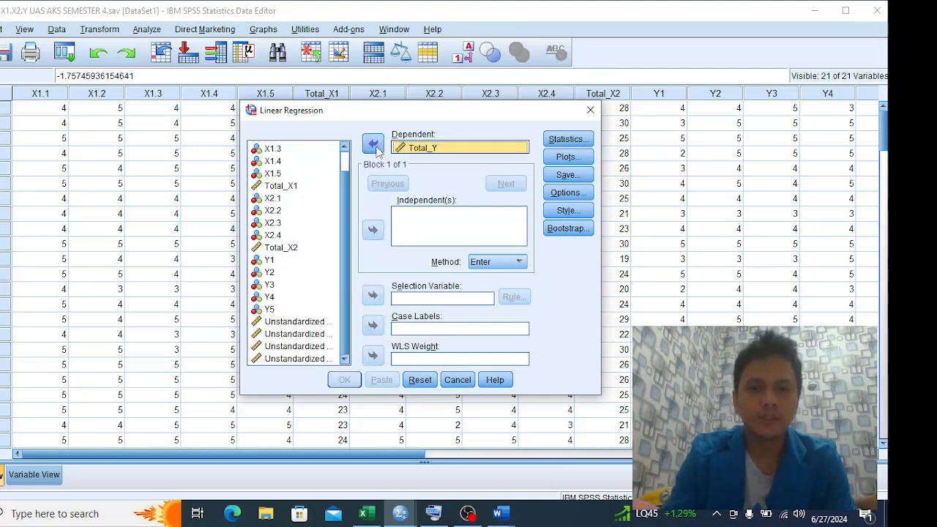
{"action": "left_click", "coordinate": [282, 186]}
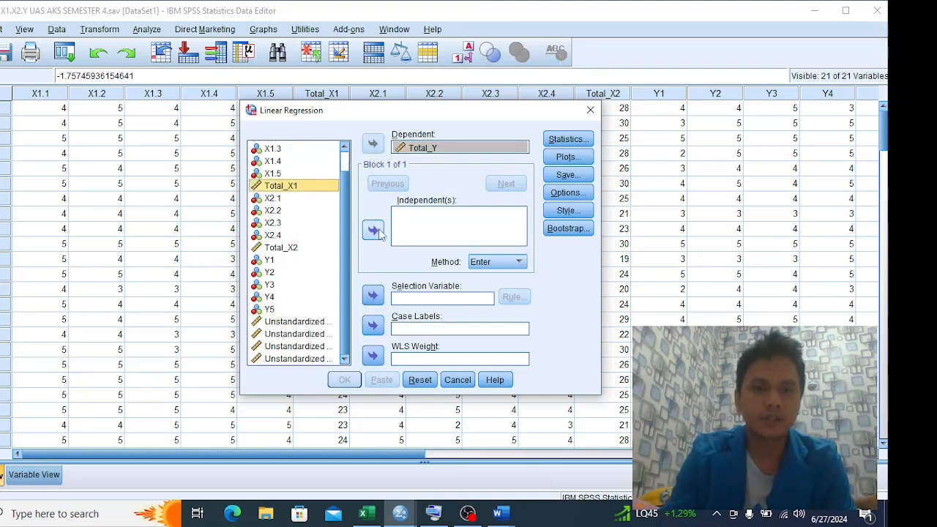
{"action": "left_click", "coordinate": [372, 231]}
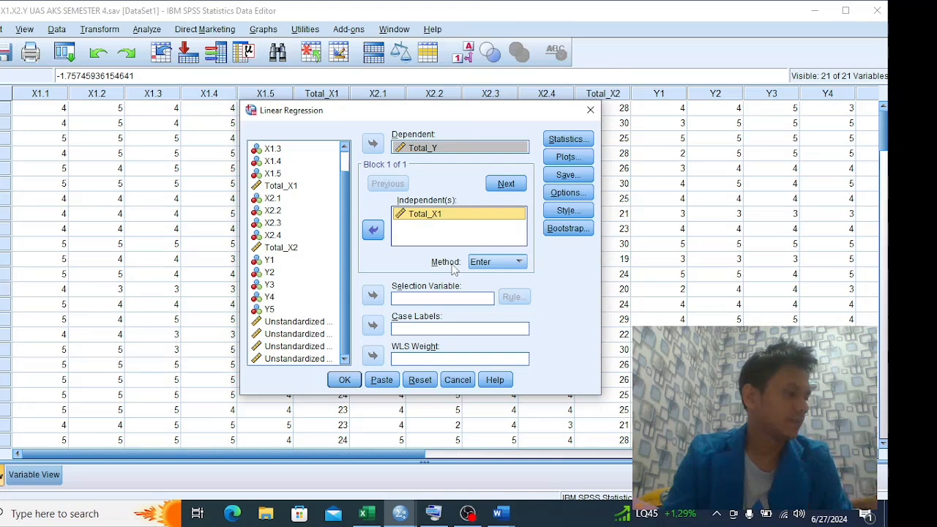
Enable the R squared change, Descriptives, Part and partial correlations, Collinearity diagnostics and Durbin-Watson statistics for the regression
{"action": "left_click", "coordinate": [568, 139]}
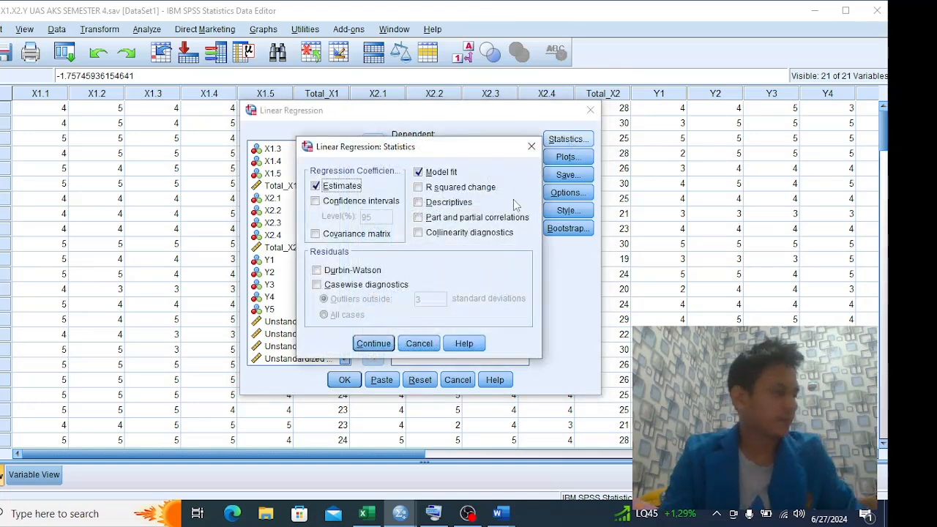
{"action": "left_click", "coordinate": [433, 188]}
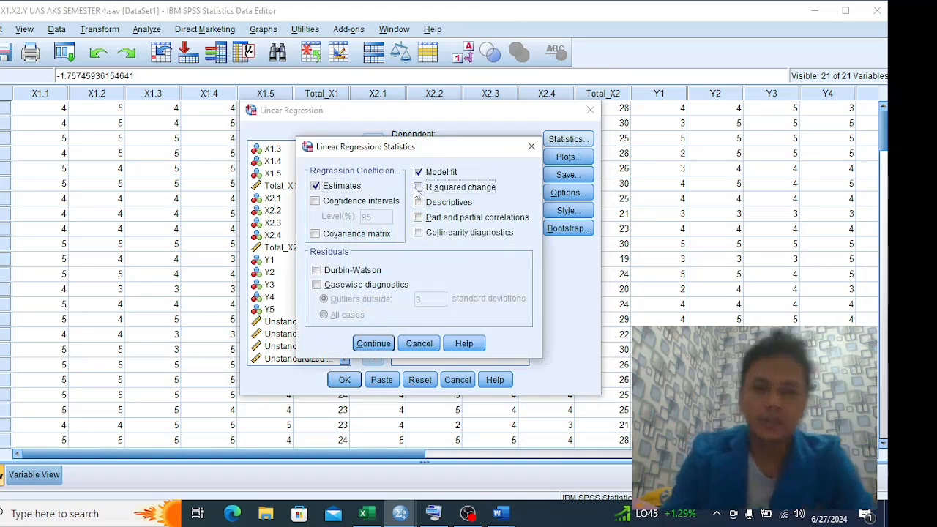
{"action": "left_click", "coordinate": [421, 204]}
{"action": "left_click", "coordinate": [420, 218]}
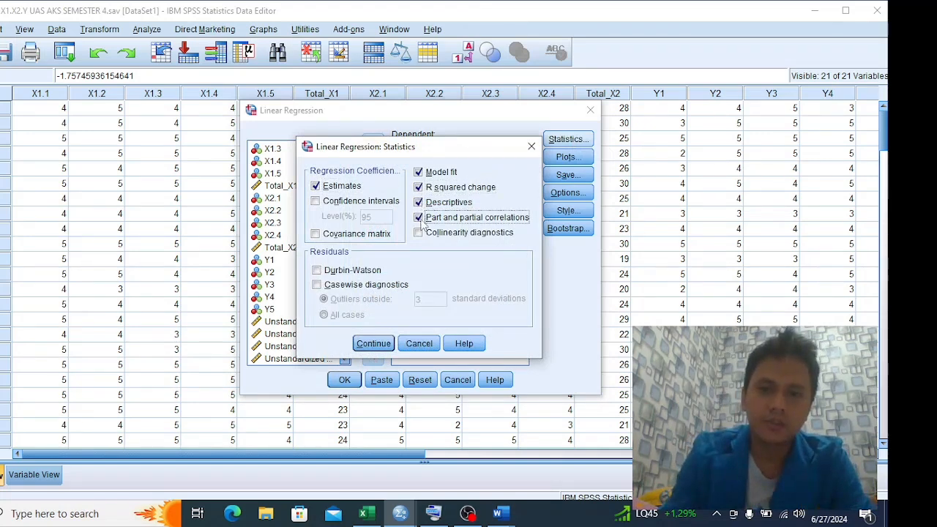
{"action": "left_click", "coordinate": [420, 234]}
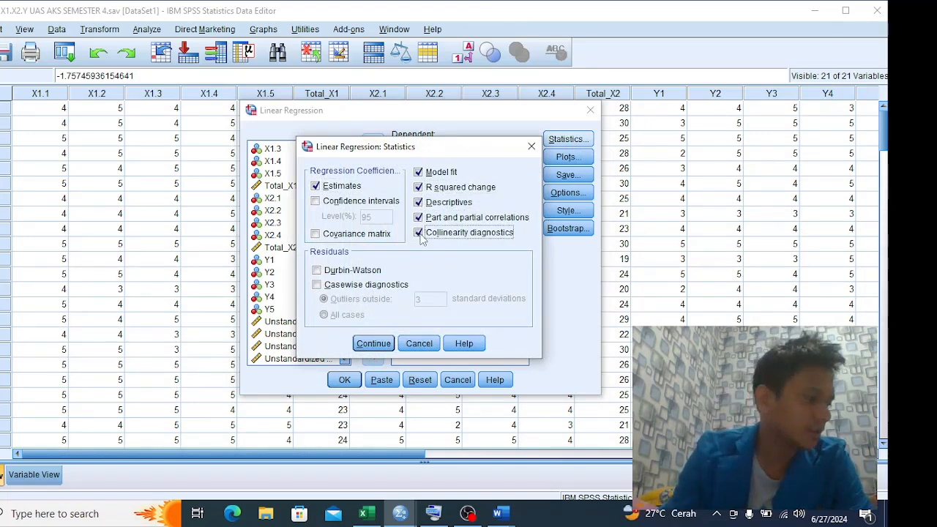
{"action": "left_click", "coordinate": [317, 270]}
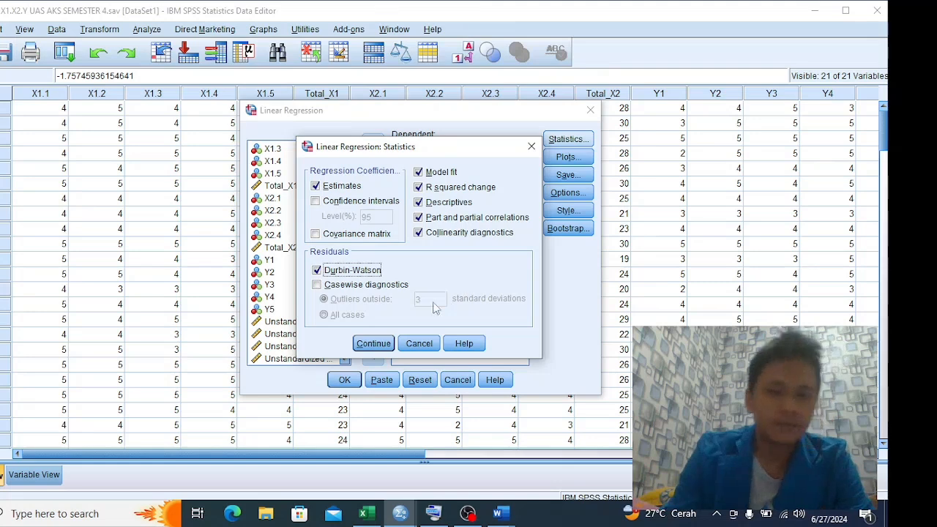
{"action": "left_click", "coordinate": [373, 343]}
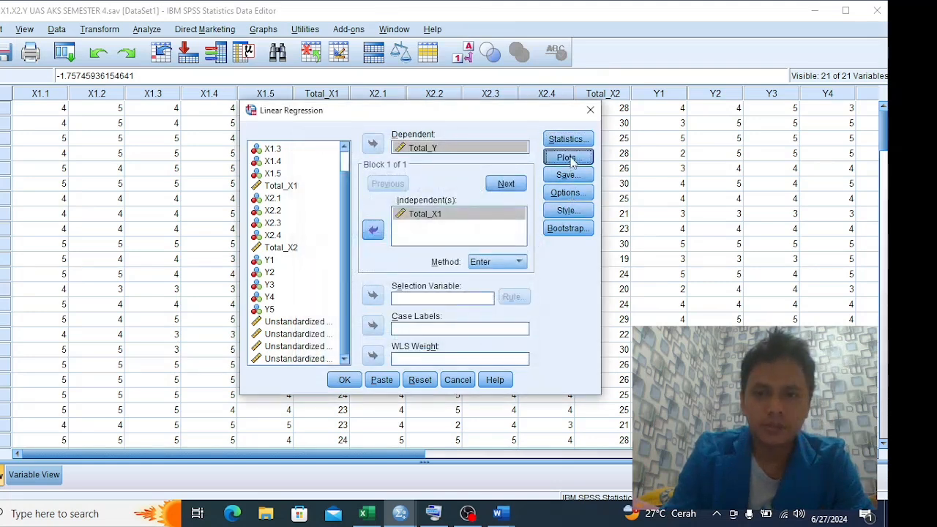
Set up the regression plots with *SRESID as Y against *ZPRED as X, plus a histogram and normal probability plot
{"action": "left_click", "coordinate": [567, 156]}
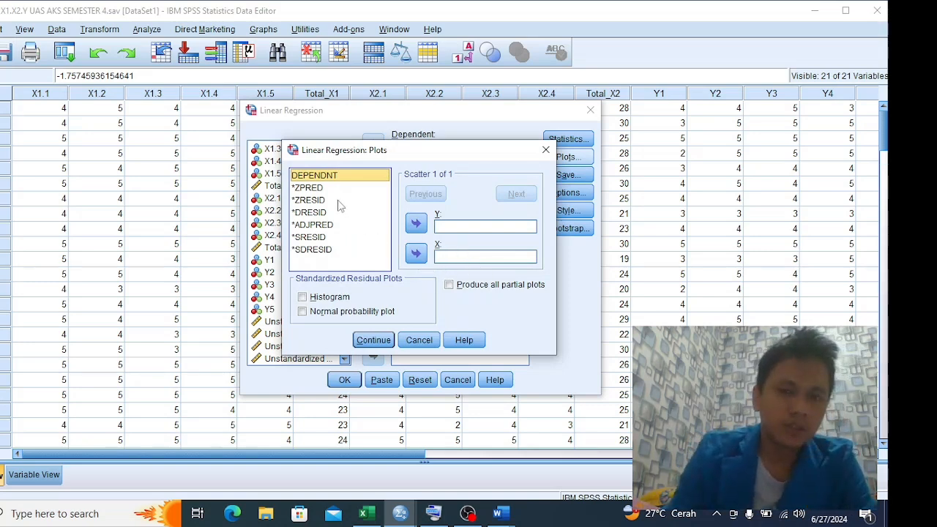
{"action": "left_click", "coordinate": [311, 187]}
{"action": "left_click", "coordinate": [416, 253]}
{"action": "left_click", "coordinate": [441, 258]}
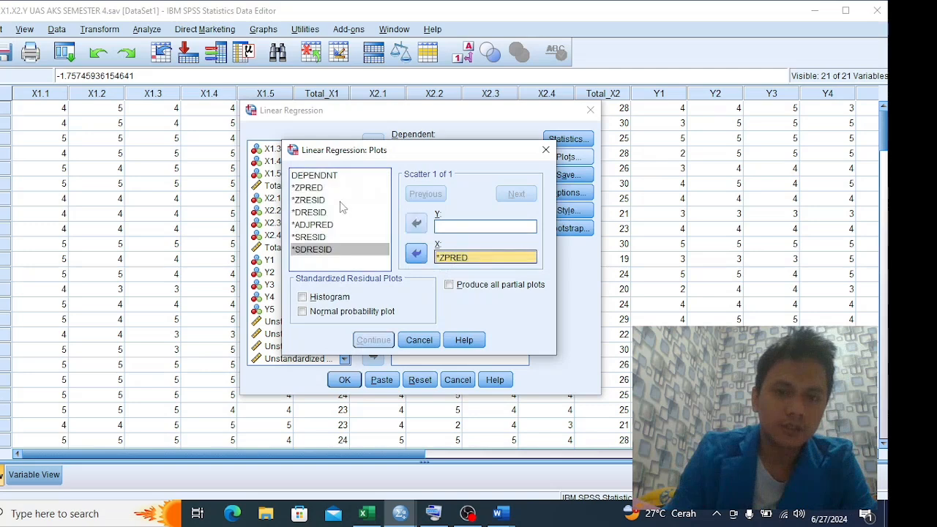
{"action": "left_click", "coordinate": [331, 239]}
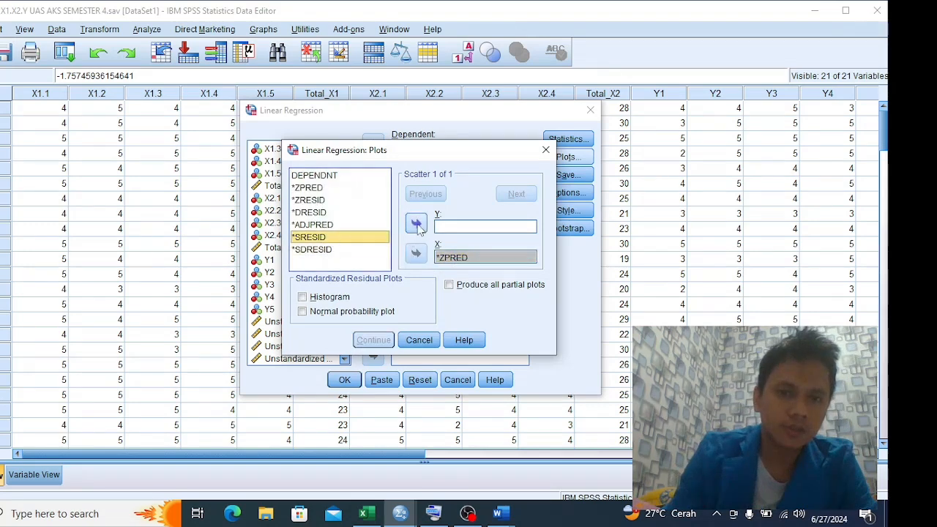
{"action": "left_click", "coordinate": [416, 224]}
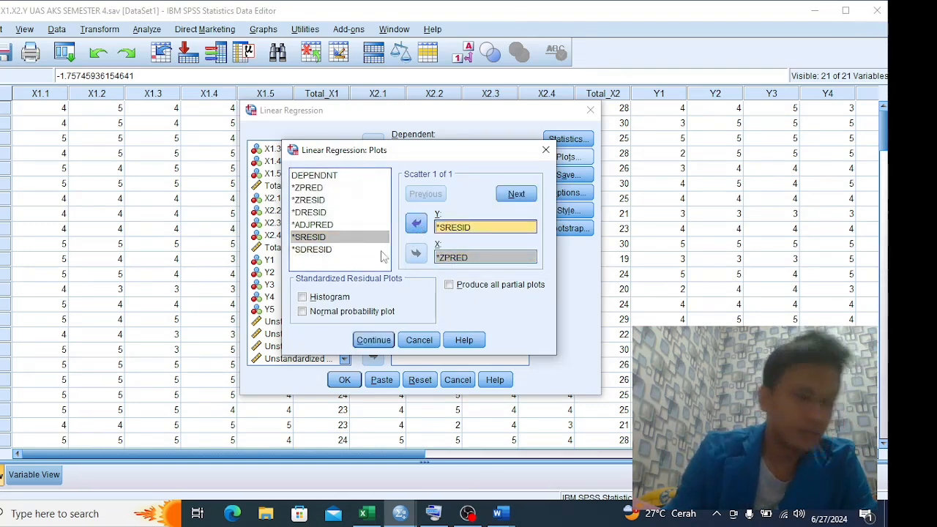
{"action": "left_click", "coordinate": [302, 296]}
{"action": "left_click", "coordinate": [302, 312]}
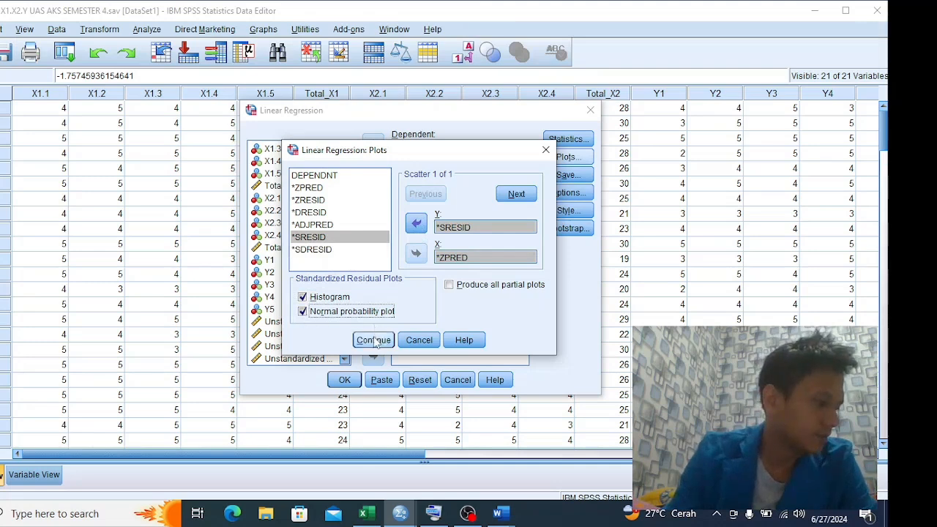
{"action": "left_click", "coordinate": [374, 340]}
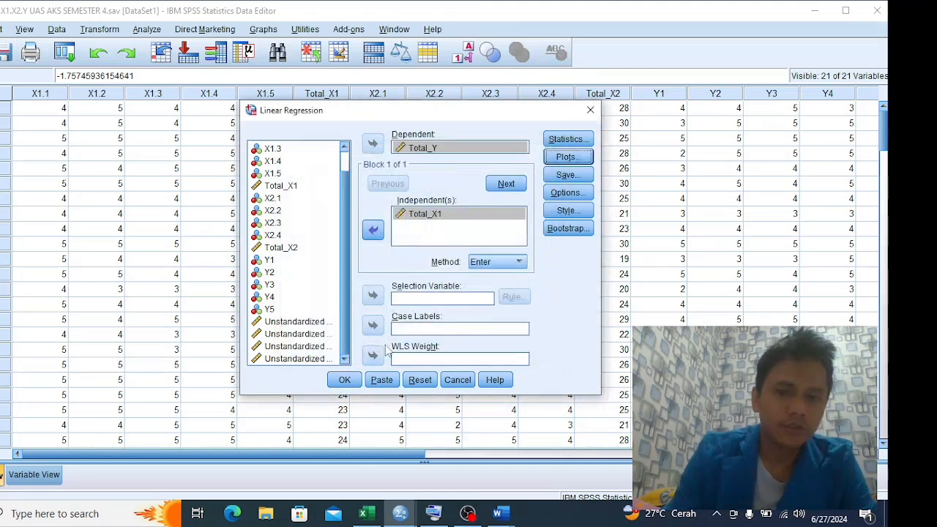
Run the simple regression and examine the ANOVA and Coefficients tables in the output
{"action": "left_click", "coordinate": [342, 381]}
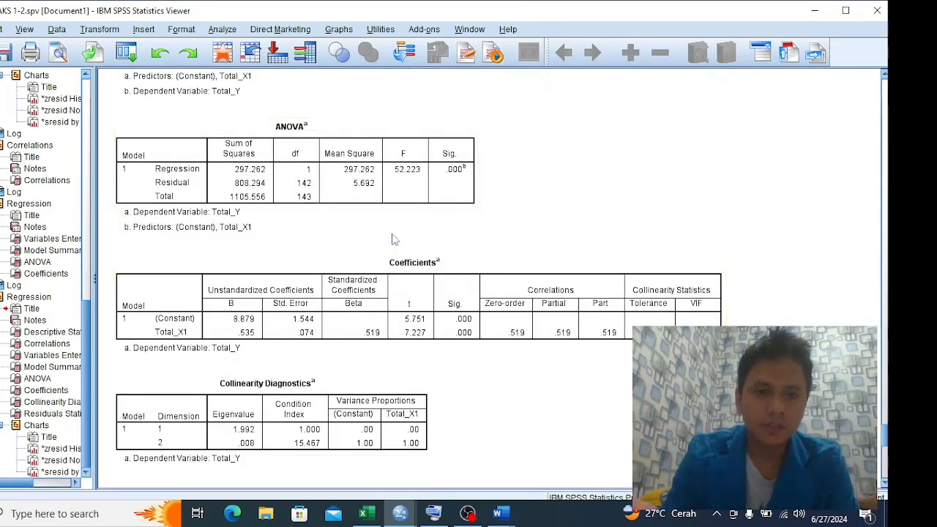
{"action": "left_click", "coordinate": [459, 214]}
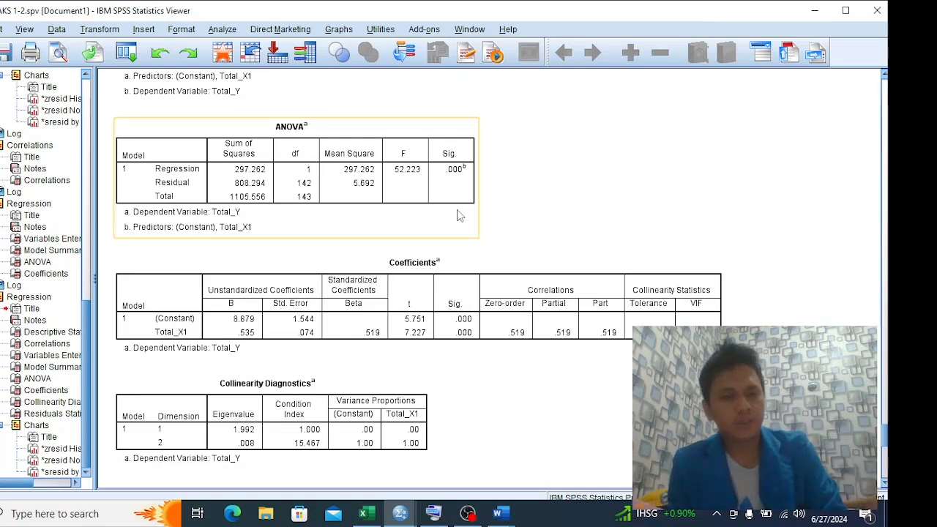
{"action": "left_click", "coordinate": [243, 323]}
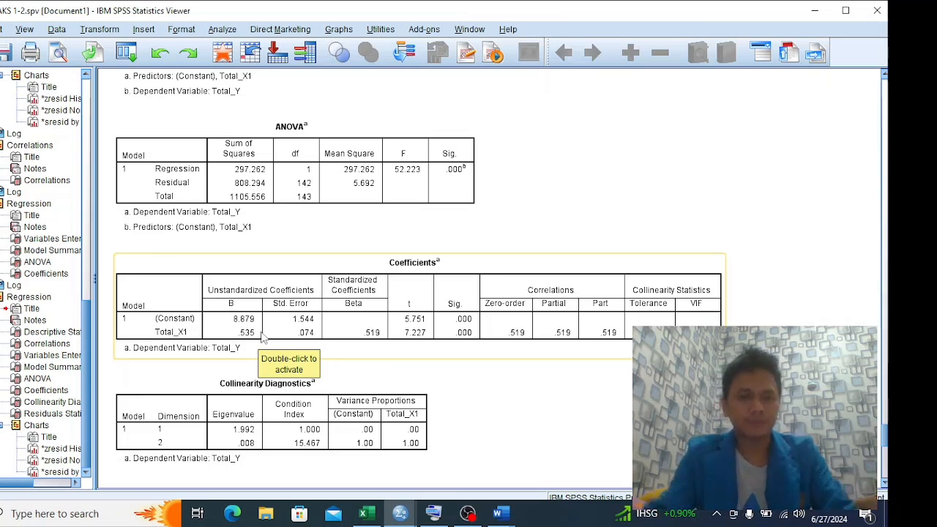
Switch to the Word report "Uji Regresi Sederhana, Regresi Berganda" and review the Uji Regresi Sederhana section's Coefficients tables and interpretation
{"action": "key", "text": "alt+Tab"}
{"action": "key", "text": "alt+Tab"}
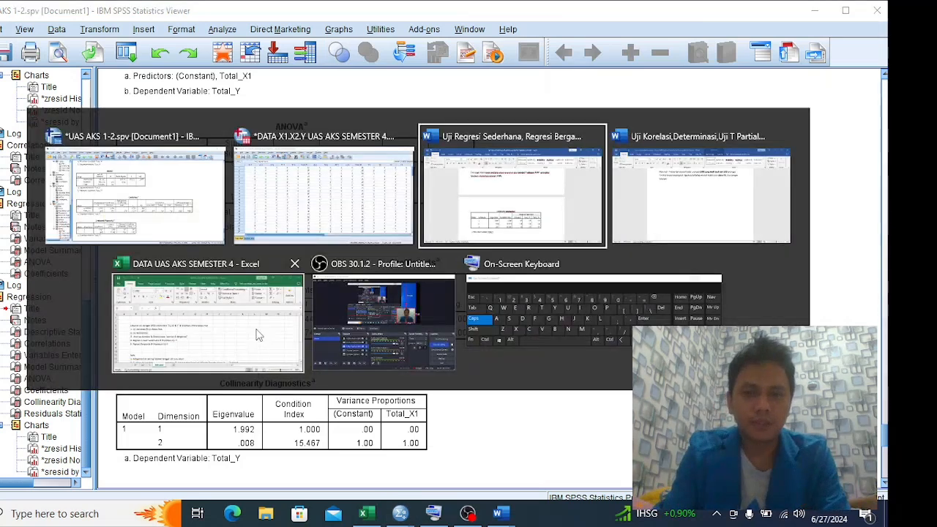
{"action": "scroll", "coordinate": [262, 368], "scroll_direction": "down", "scroll_amount": 3}
{"action": "scroll", "coordinate": [270, 369], "scroll_direction": "up", "scroll_amount": 4}
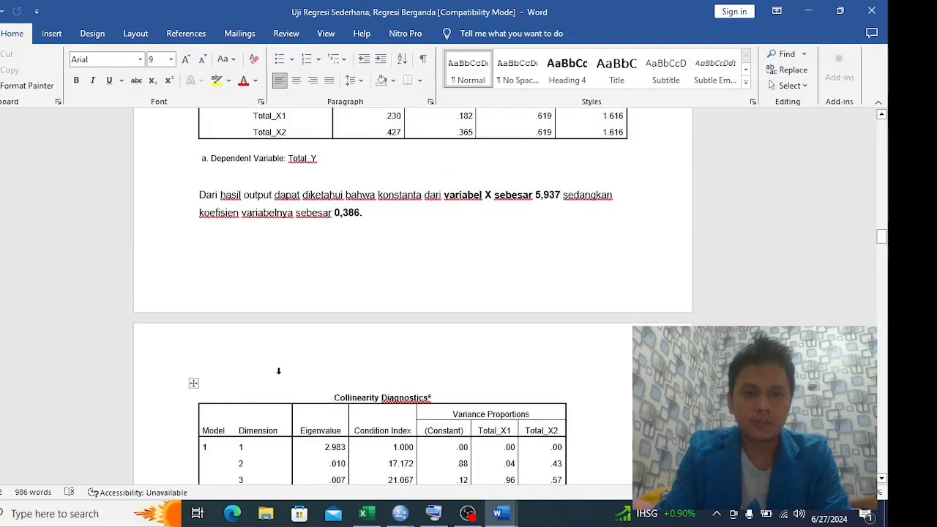
{"action": "scroll", "coordinate": [291, 366], "scroll_direction": "up", "scroll_amount": 2}
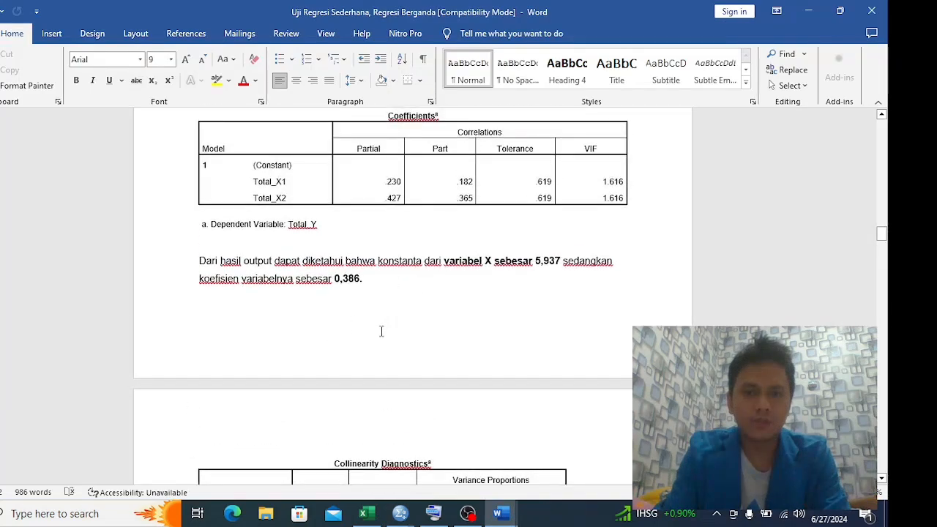
{"action": "scroll", "coordinate": [380, 331], "scroll_direction": "down", "scroll_amount": 6}
{"action": "scroll", "coordinate": [378, 332], "scroll_direction": "up", "scroll_amount": 4}
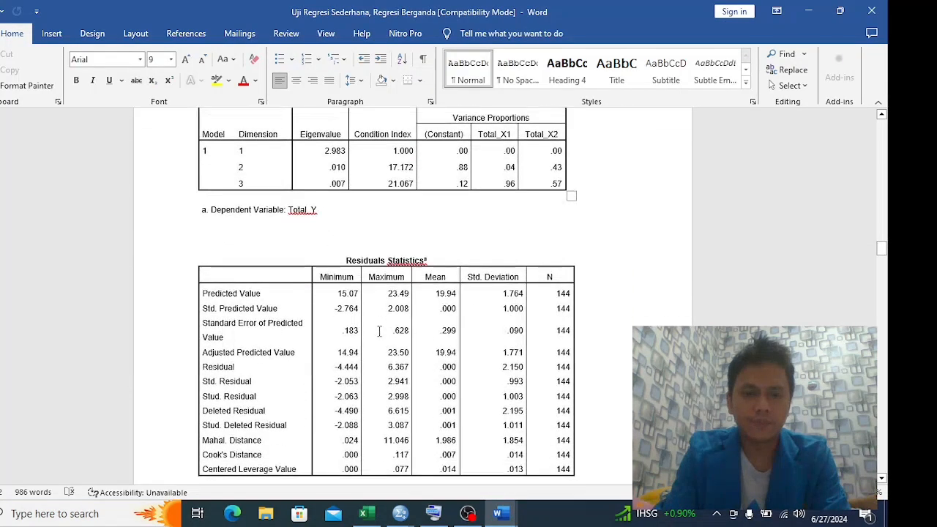
{"action": "scroll", "coordinate": [377, 331], "scroll_direction": "up", "scroll_amount": 15}
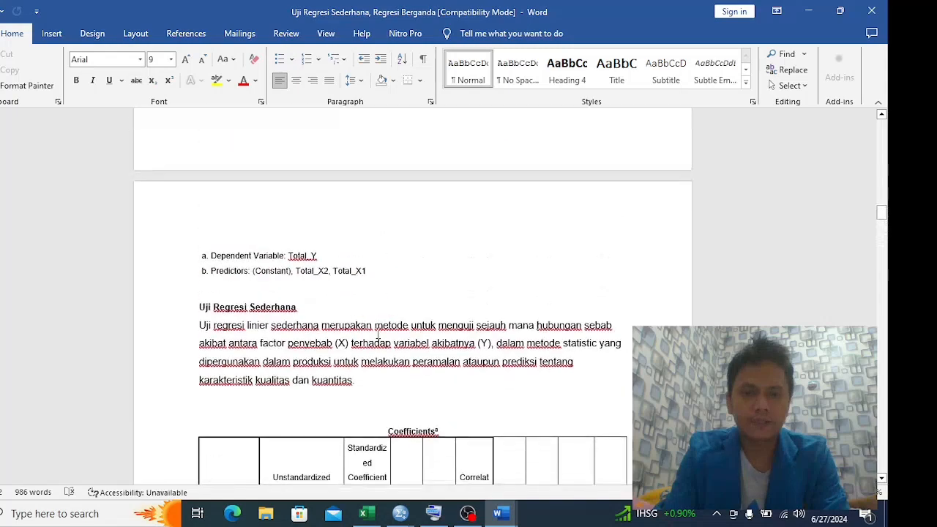
{"action": "scroll", "coordinate": [381, 344], "scroll_direction": "down", "scroll_amount": 10}
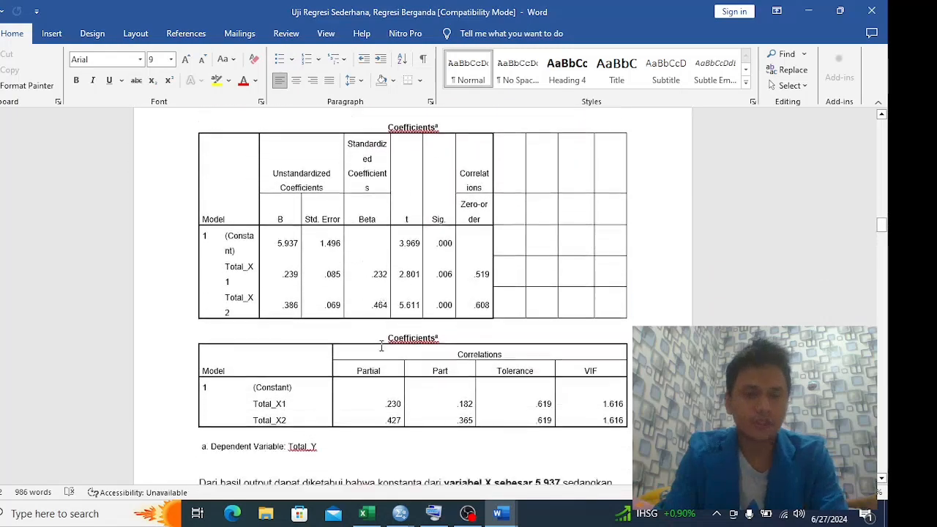
Return to the SPSS output and compare its Coefficients and Collinearity Diagnostics tables with the report
{"action": "key", "text": "alt+Tab"}
{"action": "scroll", "coordinate": [382, 351], "scroll_direction": "down", "scroll_amount": 3}
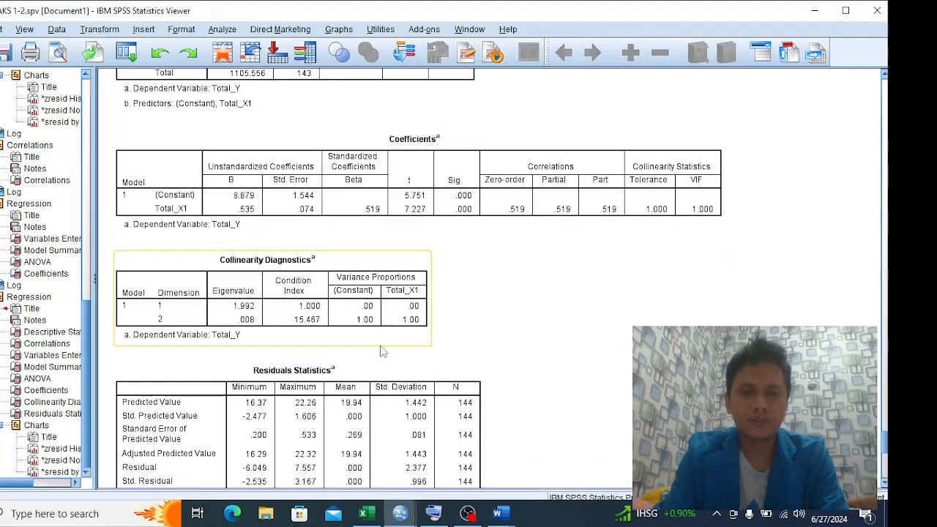
{"action": "scroll", "coordinate": [382, 351], "scroll_direction": "up", "scroll_amount": 3}
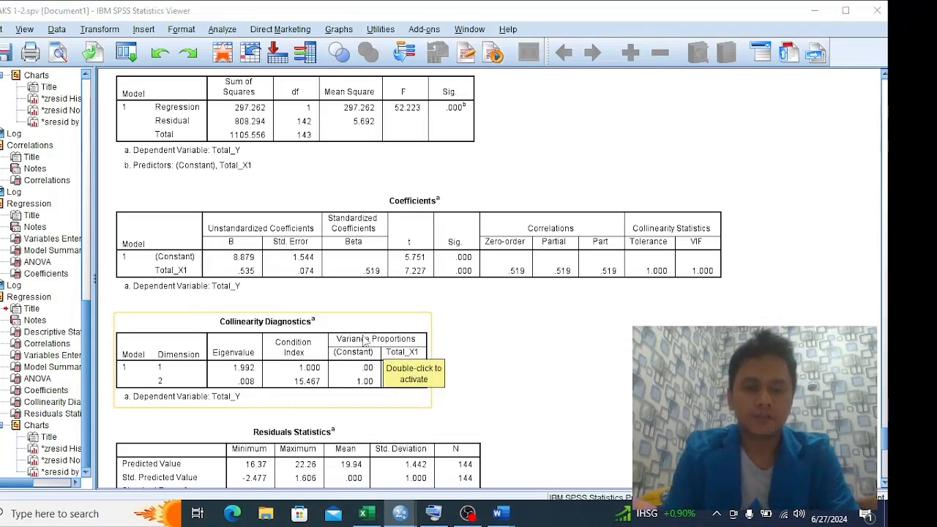
Switch to the Excel workbook "DATA UAS AKS SEMESTER 4" and check the required regression and hypothesis tests on the Intruksi sheet
{"action": "key", "text": "alt+Tab"}
{"action": "key", "text": "alt+Tab"}
{"action": "key", "text": "alt+Tab"}
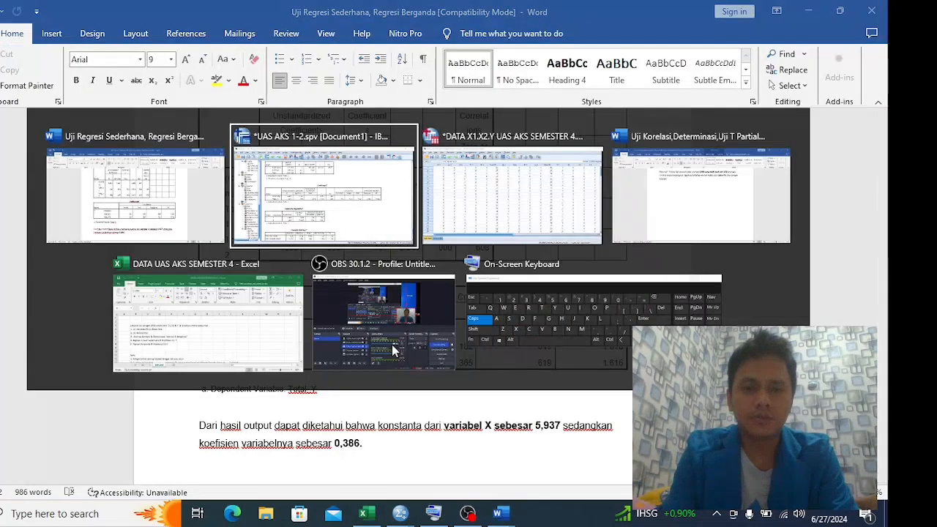
Return to the Word report "Uji Regresi Sederhana, Regresi Berganda" and go through the regression output to the Uji Regresi Berganda section
{"action": "key", "text": "alt+Tab"}
{"action": "left_click", "coordinate": [246, 300]}
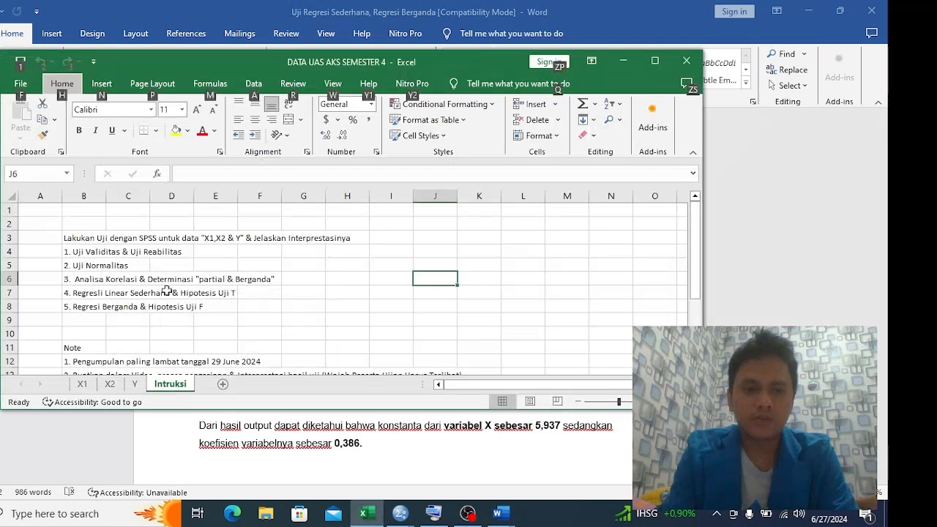
{"action": "key", "text": "alt+Tab"}
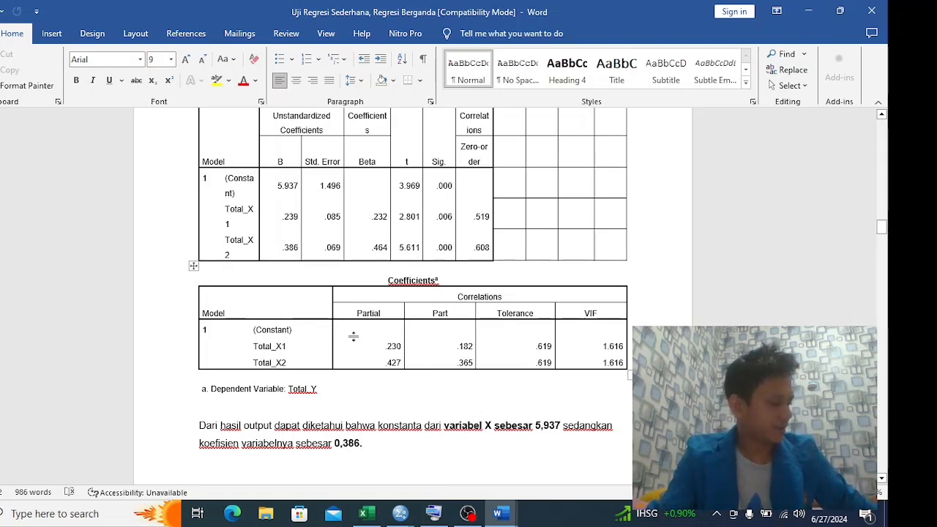
{"action": "key", "text": "alt+Tab"}
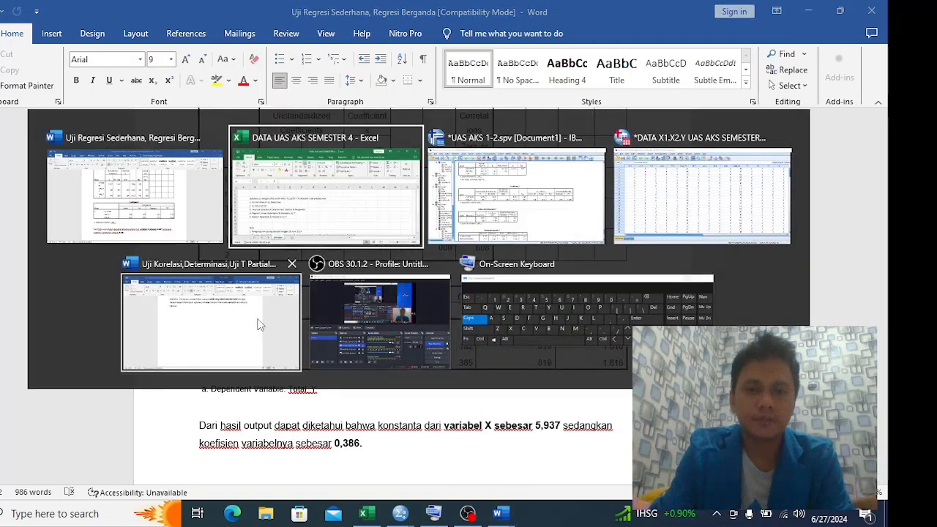
{"action": "key", "text": "Escape"}
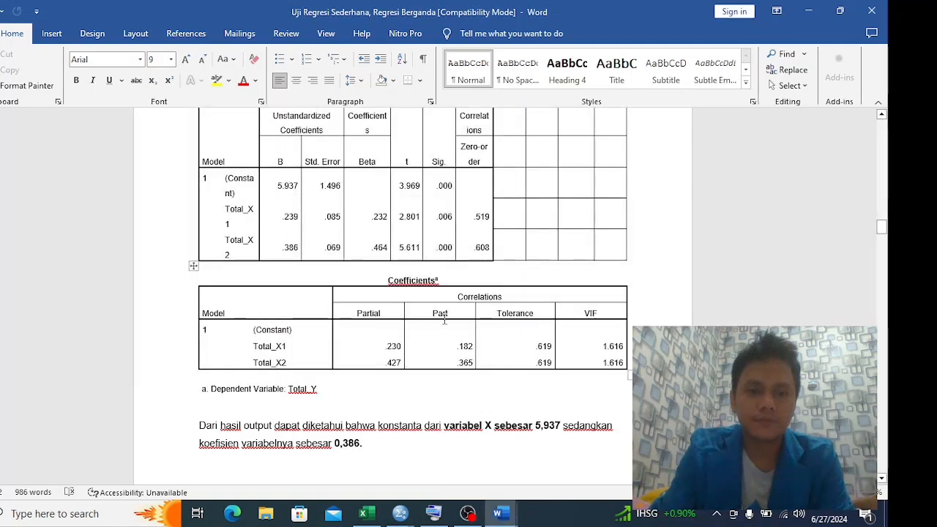
{"action": "scroll", "coordinate": [434, 322], "scroll_direction": "down", "scroll_amount": 5}
{"action": "scroll", "coordinate": [435, 322], "scroll_direction": "down", "scroll_amount": 20}
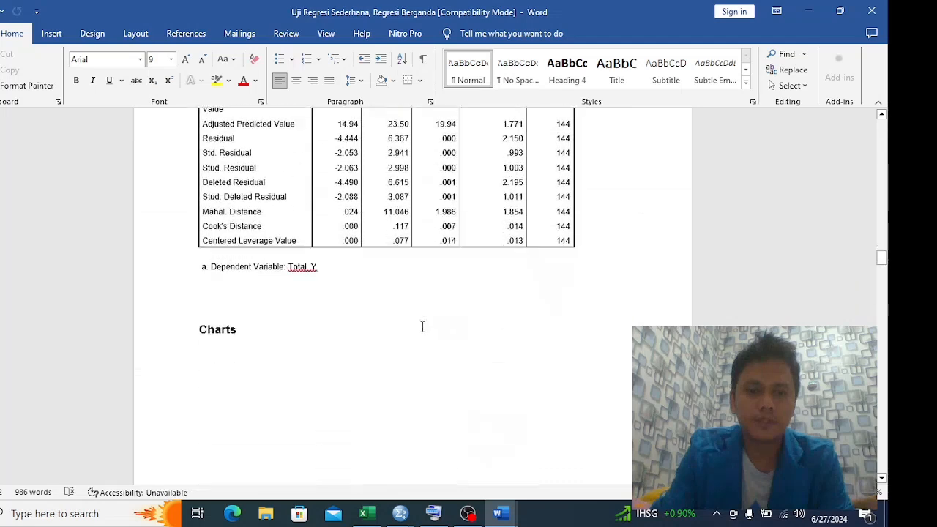
{"action": "scroll", "coordinate": [420, 327], "scroll_direction": "down", "scroll_amount": 20}
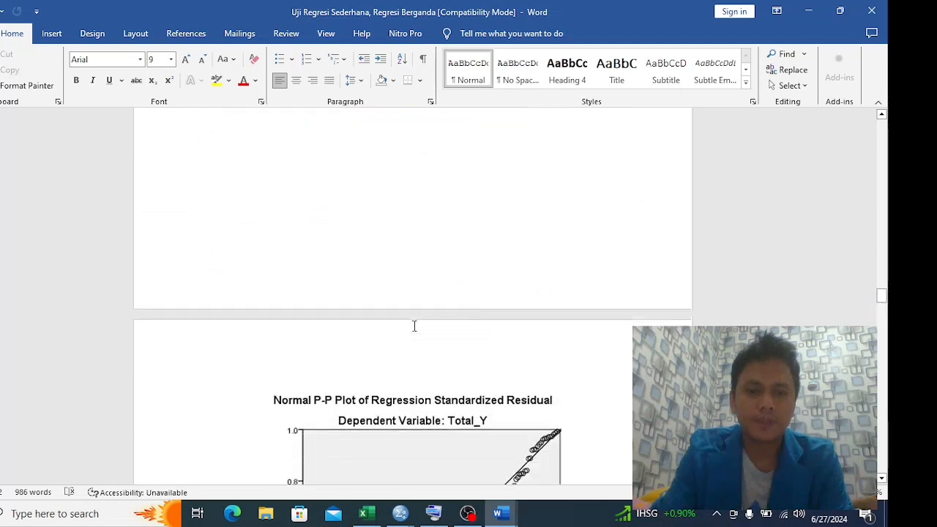
{"action": "scroll", "coordinate": [385, 323], "scroll_direction": "down", "scroll_amount": 20}
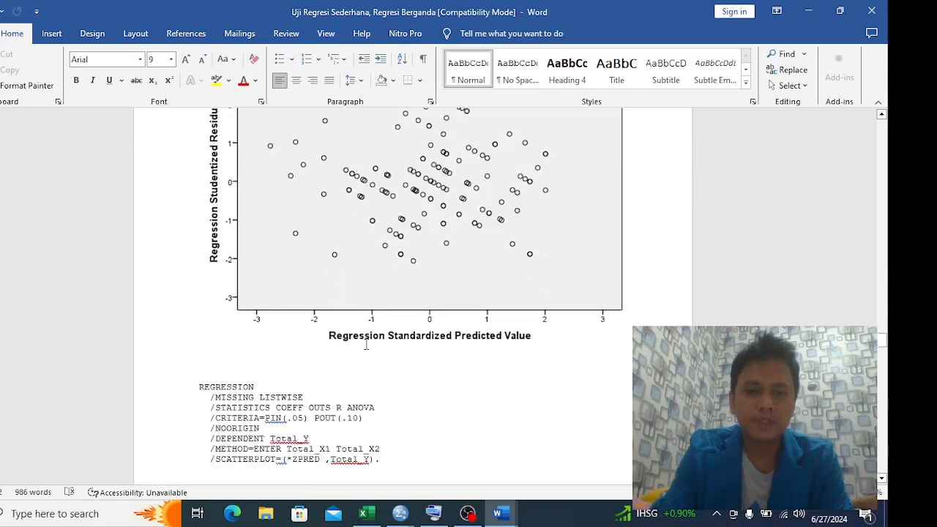
{"action": "scroll", "coordinate": [365, 344], "scroll_direction": "down", "scroll_amount": 20}
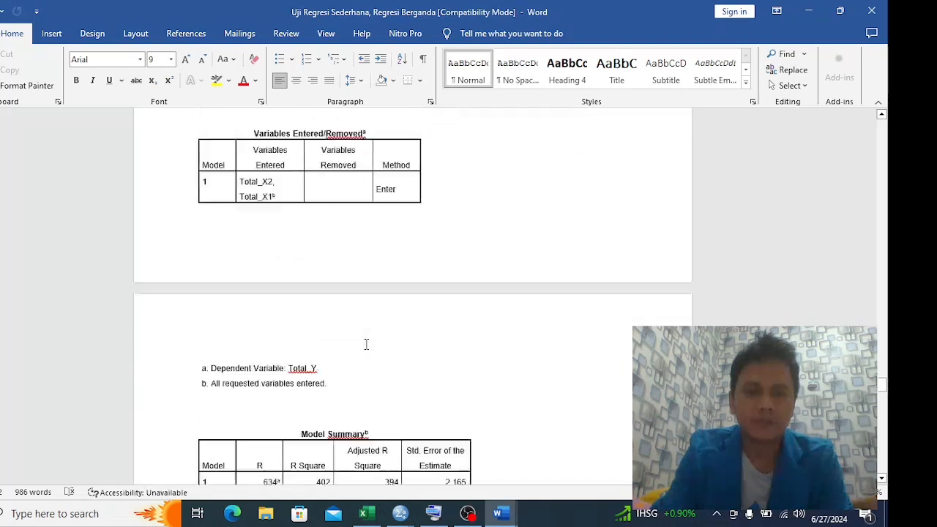
{"action": "scroll", "coordinate": [365, 344], "scroll_direction": "down", "scroll_amount": 10}
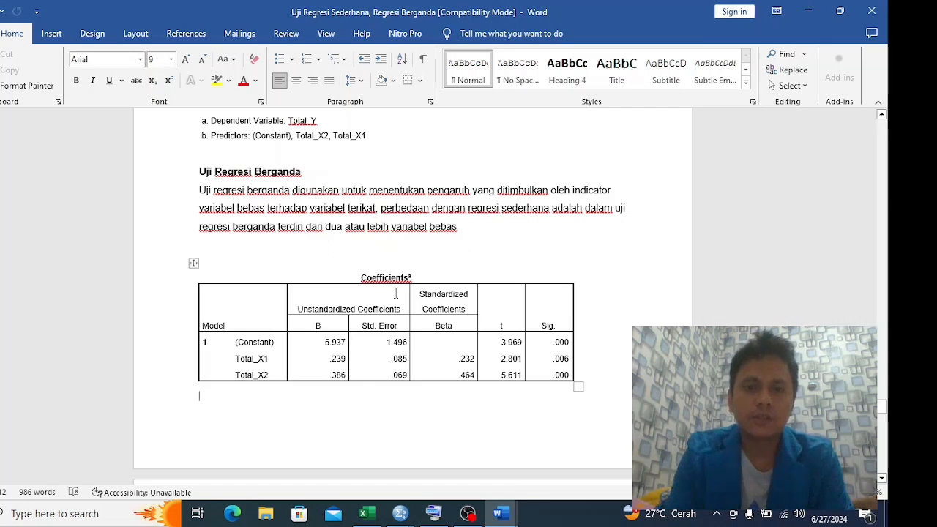
Review the Uji Regresi Berganda section's Coefficients table against its written interpretation, including the ANOVA table above it
{"action": "scroll", "coordinate": [395, 292], "scroll_direction": "down", "scroll_amount": 5}
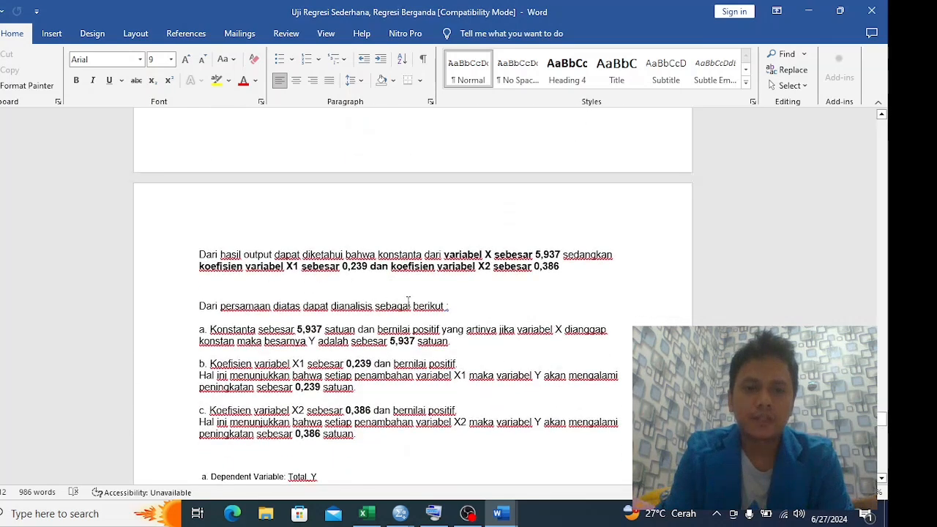
{"action": "scroll", "coordinate": [434, 291], "scroll_direction": "up", "scroll_amount": 2}
{"action": "scroll", "coordinate": [439, 292], "scroll_direction": "down", "scroll_amount": 1}
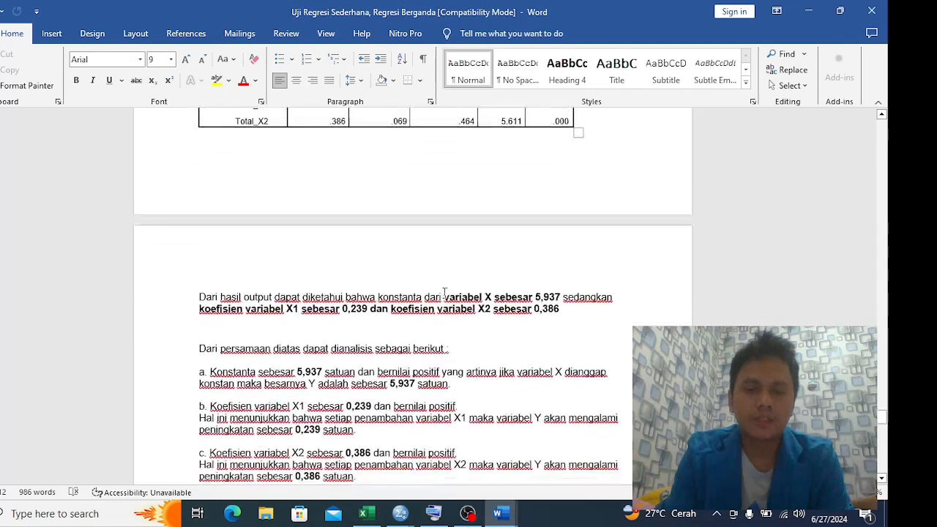
{"action": "scroll", "coordinate": [415, 300], "scroll_direction": "down", "scroll_amount": 1}
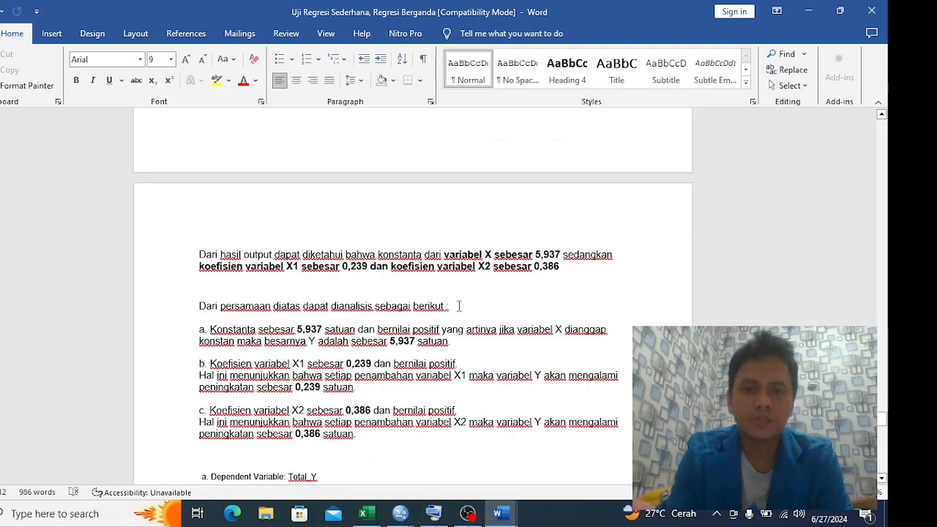
{"action": "scroll", "coordinate": [458, 306], "scroll_direction": "up", "scroll_amount": 4}
{"action": "scroll", "coordinate": [459, 306], "scroll_direction": "up", "scroll_amount": 1}
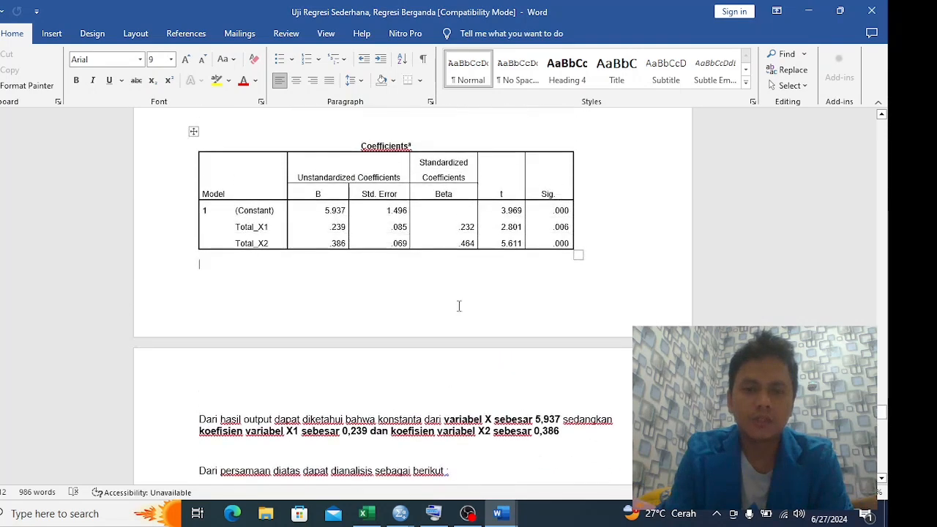
{"action": "left_click_drag", "start_coordinate": [341, 225], "coordinate": [363, 227]}
{"action": "left_click", "coordinate": [369, 243]}
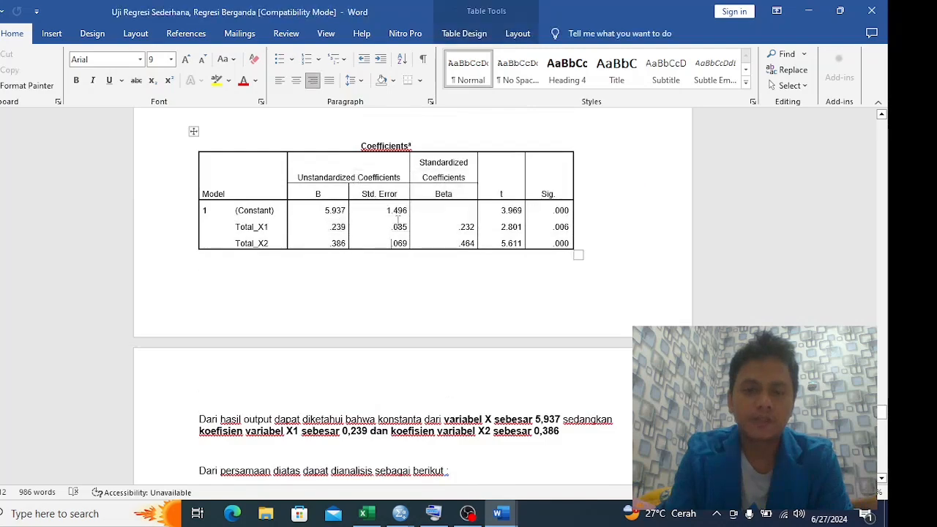
{"action": "scroll", "coordinate": [349, 242], "scroll_direction": "down", "scroll_amount": 6}
{"action": "scroll", "coordinate": [347, 249], "scroll_direction": "up", "scroll_amount": 5}
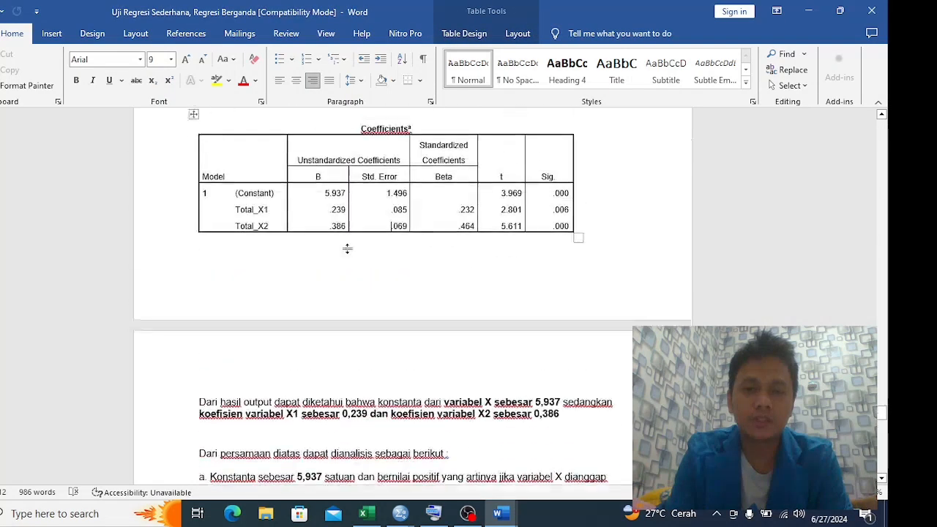
{"action": "scroll", "coordinate": [347, 249], "scroll_direction": "up", "scroll_amount": 11}
{"action": "scroll", "coordinate": [349, 249], "scroll_direction": "down", "scroll_amount": 1}
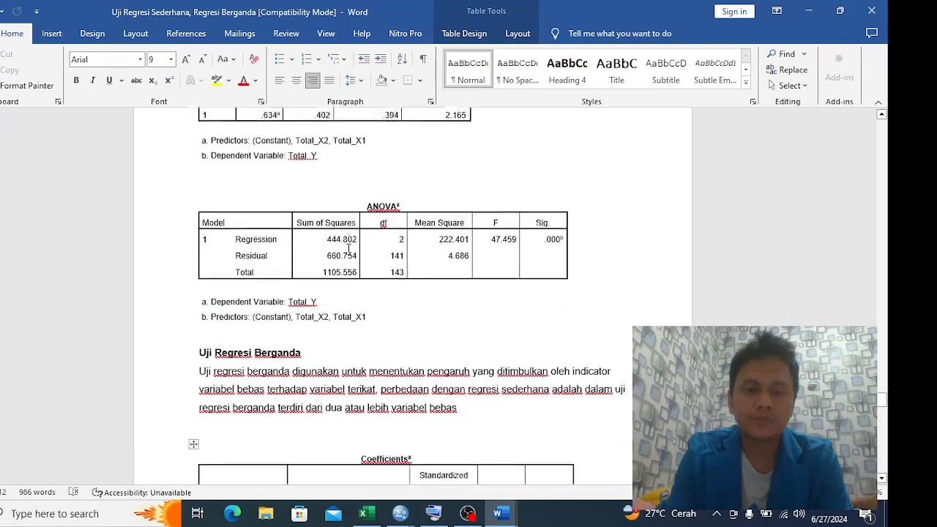
{"action": "scroll", "coordinate": [348, 249], "scroll_direction": "down", "scroll_amount": 1}
Switch to the SPSS output and look over the Coefficients and Collinearity Diagnostics tables for Total_X1
{"action": "key", "text": "alt+Tab"}
{"action": "key", "text": "alt+Tab"}
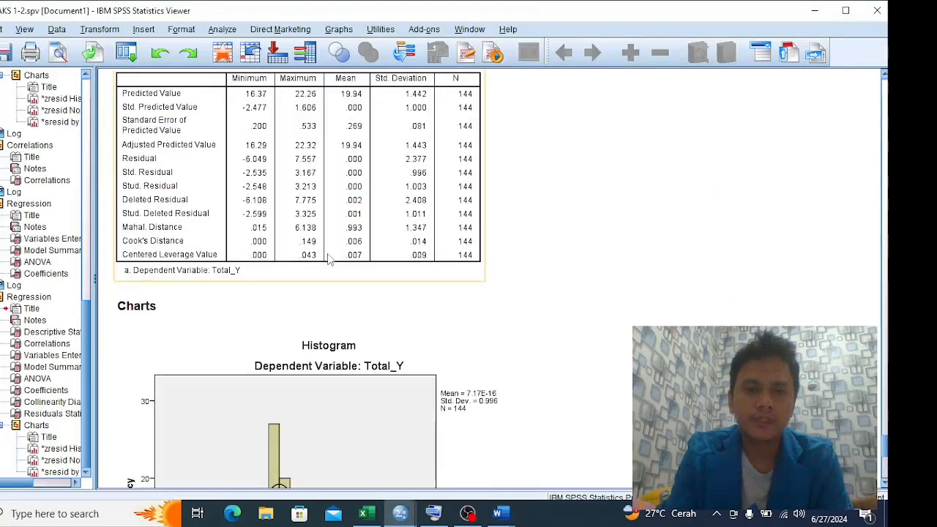
{"action": "scroll", "coordinate": [328, 257], "scroll_direction": "up", "scroll_amount": 9}
{"action": "left_click", "coordinate": [355, 289]}
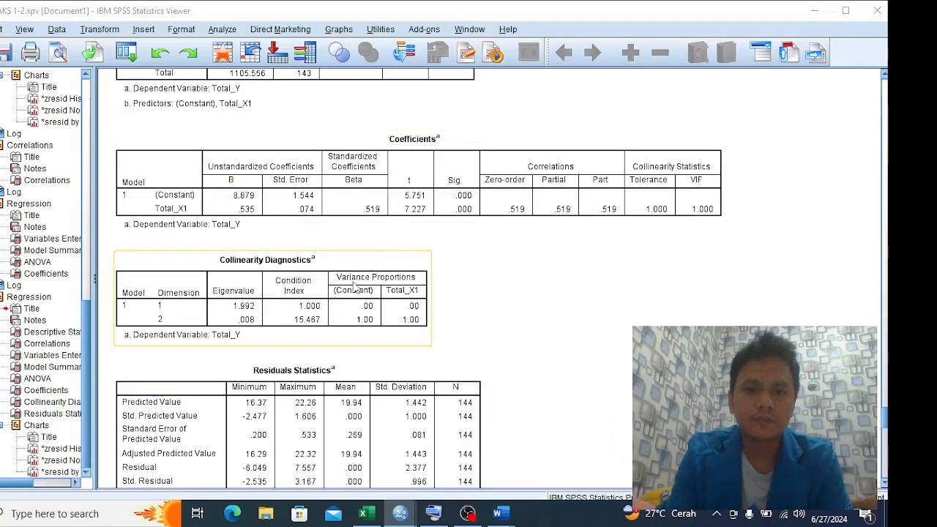
Return to the Word report and read the multiple regression definition, its Coefficients table and the analysis of the equation
{"action": "key", "text": "alt+Tab"}
{"action": "scroll", "coordinate": [343, 277], "scroll_direction": "down", "scroll_amount": 2}
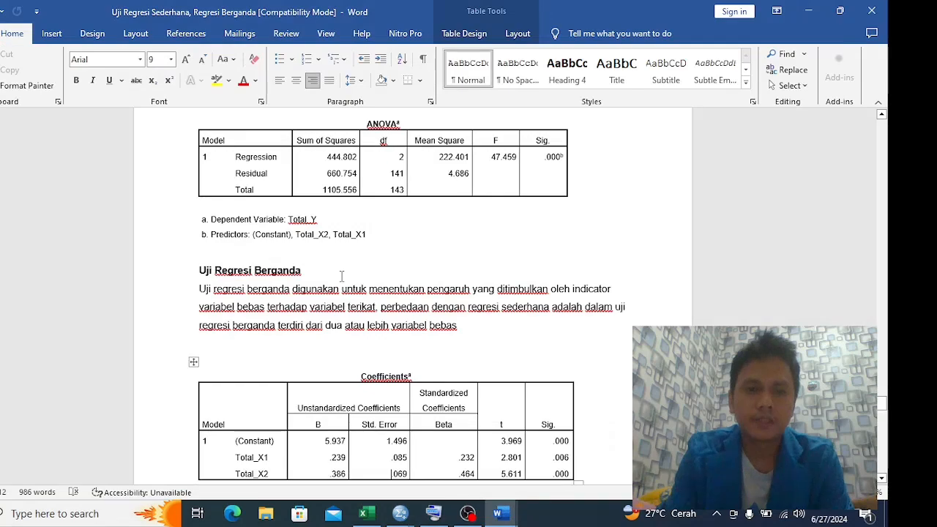
{"action": "scroll", "coordinate": [343, 276], "scroll_direction": "down", "scroll_amount": 6}
{"action": "scroll", "coordinate": [389, 274], "scroll_direction": "up", "scroll_amount": 4}
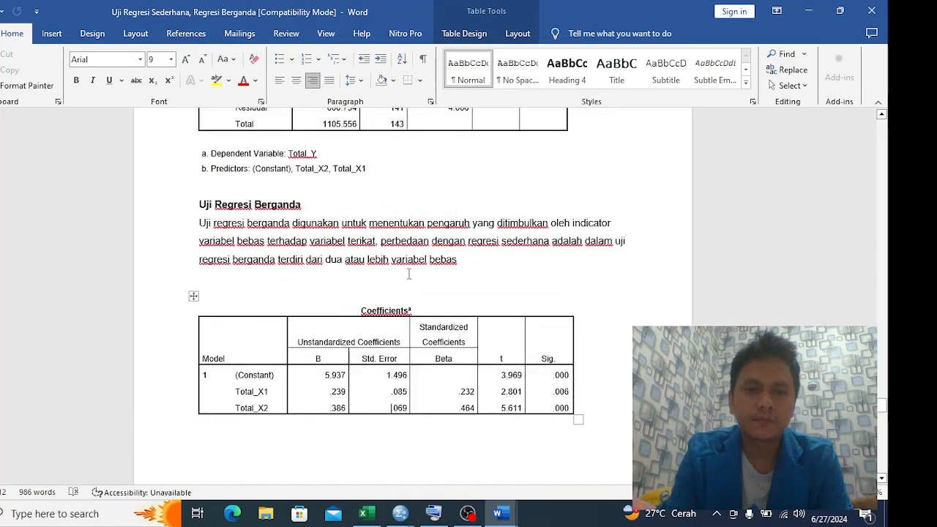
{"action": "scroll", "coordinate": [409, 274], "scroll_direction": "down", "scroll_amount": 2}
{"action": "scroll", "coordinate": [406, 274], "scroll_direction": "up", "scroll_amount": 9}
{"action": "scroll", "coordinate": [401, 273], "scroll_direction": "down", "scroll_amount": 6}
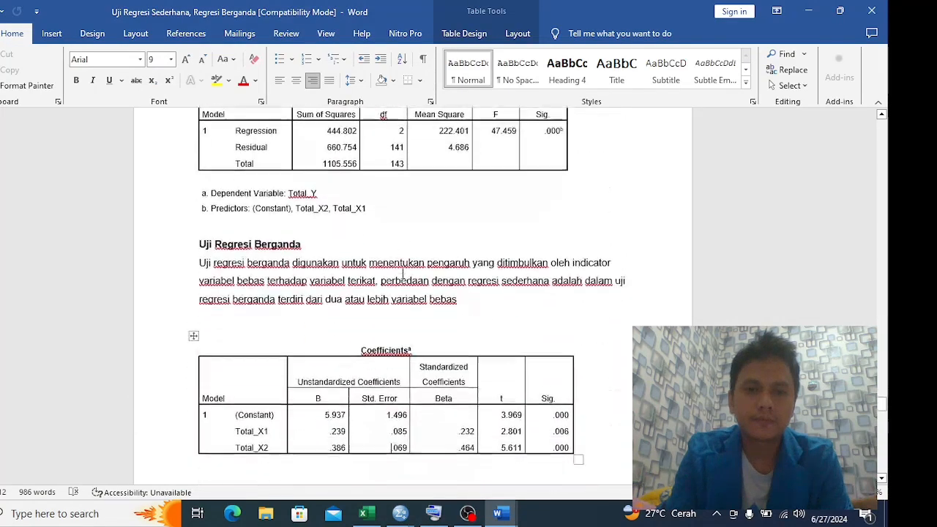
{"action": "scroll", "coordinate": [402, 273], "scroll_direction": "down", "scroll_amount": 15}
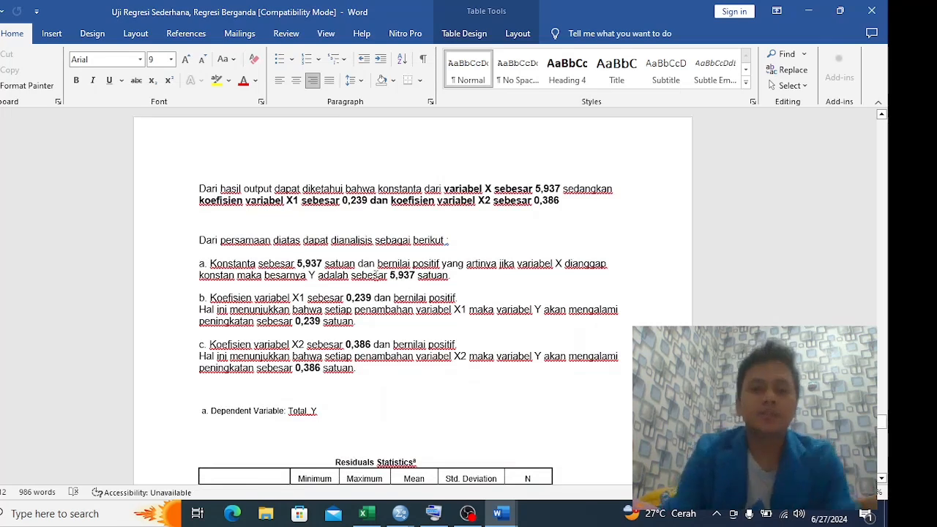
{"action": "scroll", "coordinate": [366, 263], "scroll_direction": "up", "scroll_amount": 4}
{"action": "scroll", "coordinate": [344, 285], "scroll_direction": "down", "scroll_amount": 3}
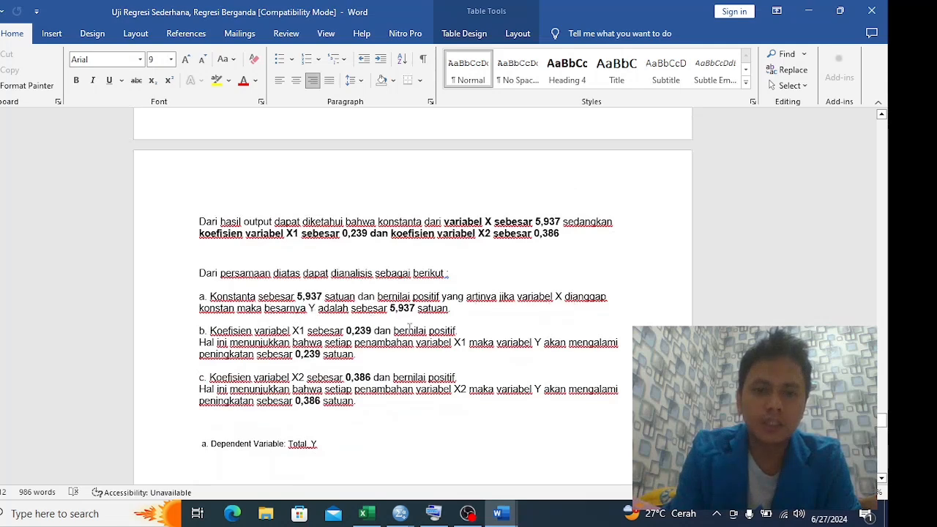
Highlight the Constant, Total_X1 and Total_X2 rows of the Coefficients table in turn and match each with interpretation points a, b and c
{"action": "scroll", "coordinate": [410, 328], "scroll_direction": "up", "scroll_amount": 4}
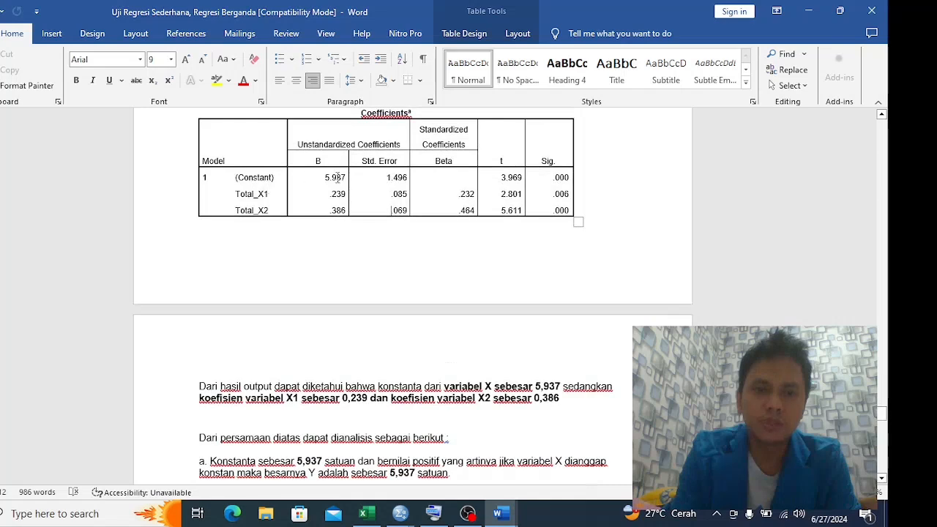
{"action": "left_click_drag", "start_coordinate": [336, 173], "coordinate": [563, 178]}
{"action": "scroll", "coordinate": [378, 278], "scroll_direction": "down", "scroll_amount": 2}
{"action": "scroll", "coordinate": [378, 278], "scroll_direction": "down", "scroll_amount": 3}
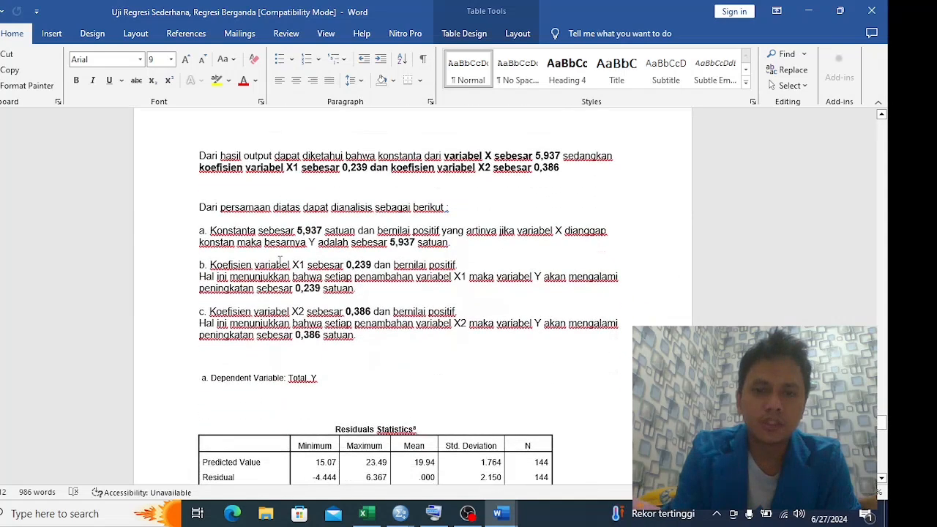
{"action": "scroll", "coordinate": [366, 269], "scroll_direction": "up", "scroll_amount": 8}
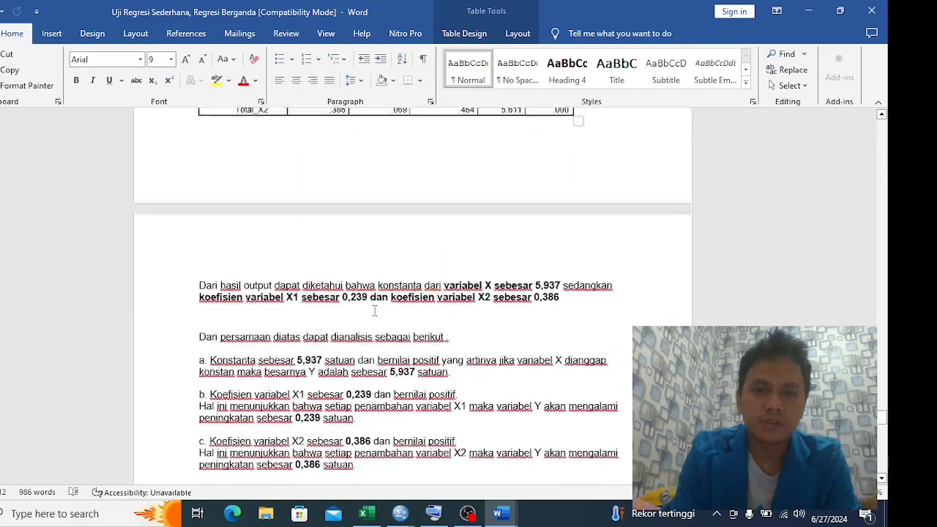
{"action": "left_click_drag", "start_coordinate": [292, 227], "coordinate": [578, 227]}
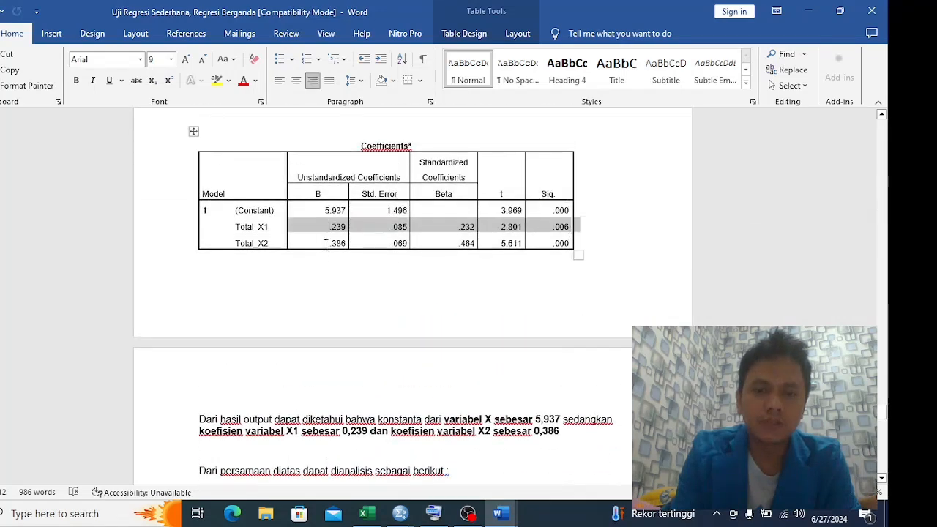
{"action": "scroll", "coordinate": [330, 294], "scroll_direction": "down", "scroll_amount": 5}
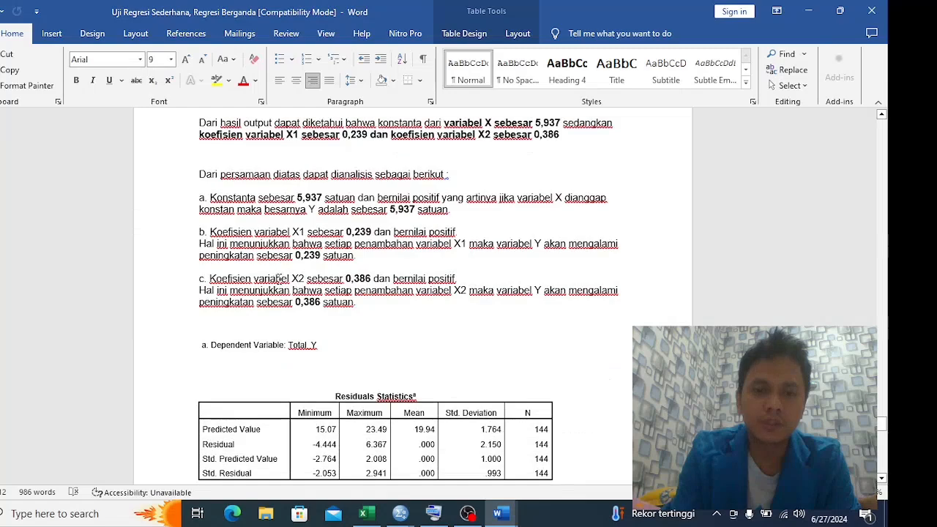
{"action": "scroll", "coordinate": [323, 290], "scroll_direction": "up", "scroll_amount": 4}
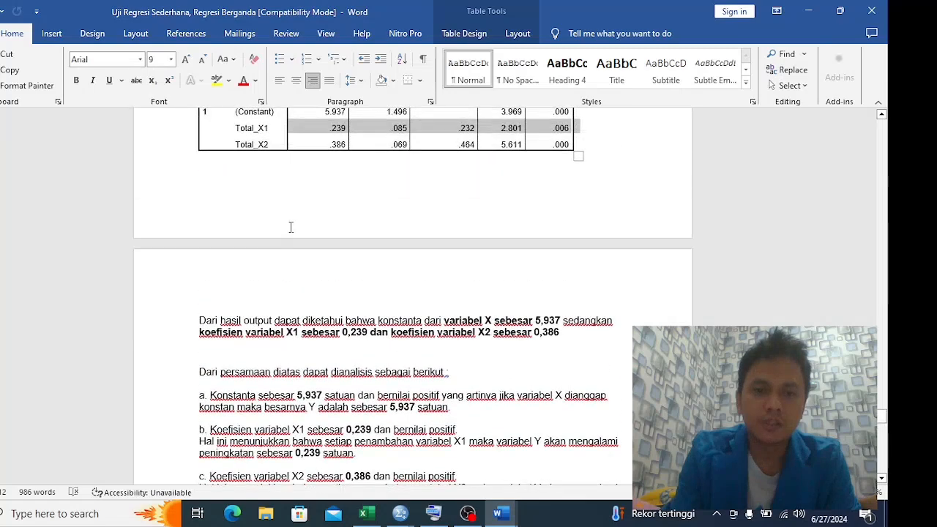
{"action": "left_click_drag", "start_coordinate": [238, 179], "coordinate": [566, 186]}
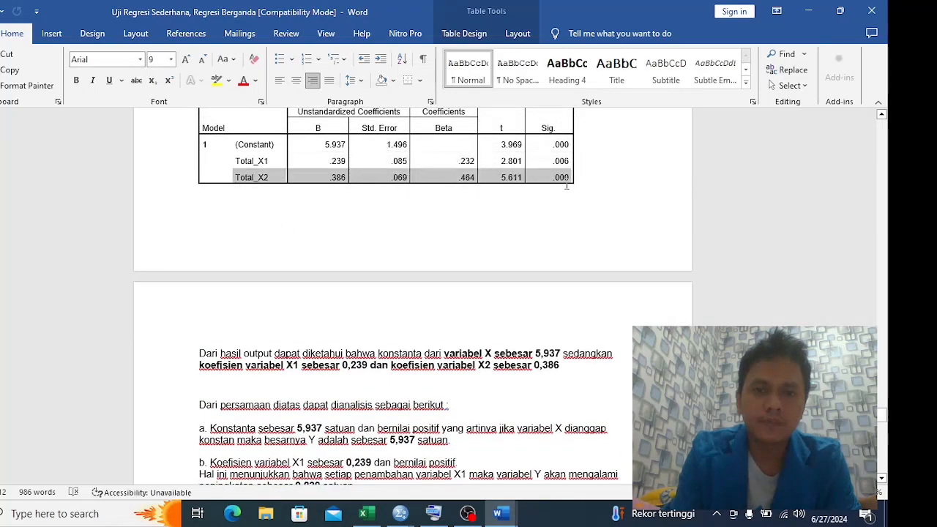
{"action": "scroll", "coordinate": [425, 284], "scroll_direction": "down", "scroll_amount": 5}
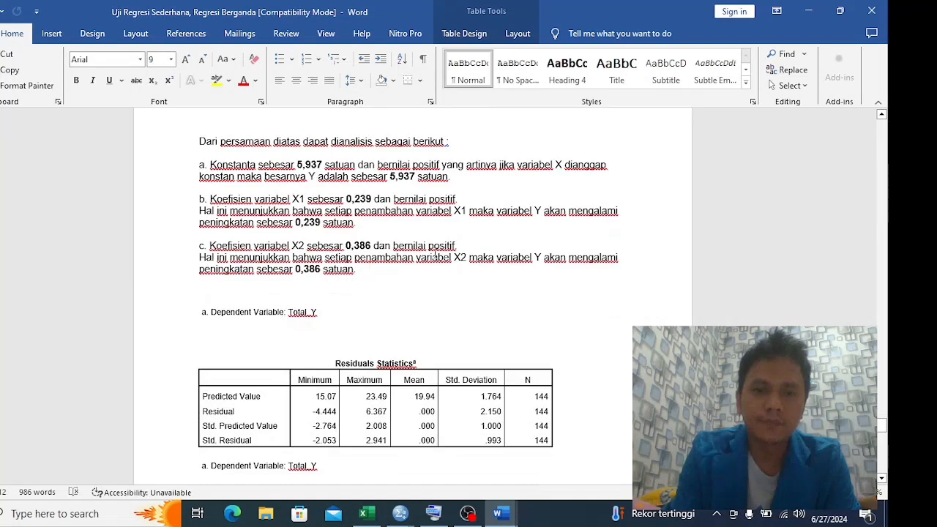
{"action": "scroll", "coordinate": [434, 255], "scroll_direction": "up", "scroll_amount": 1}
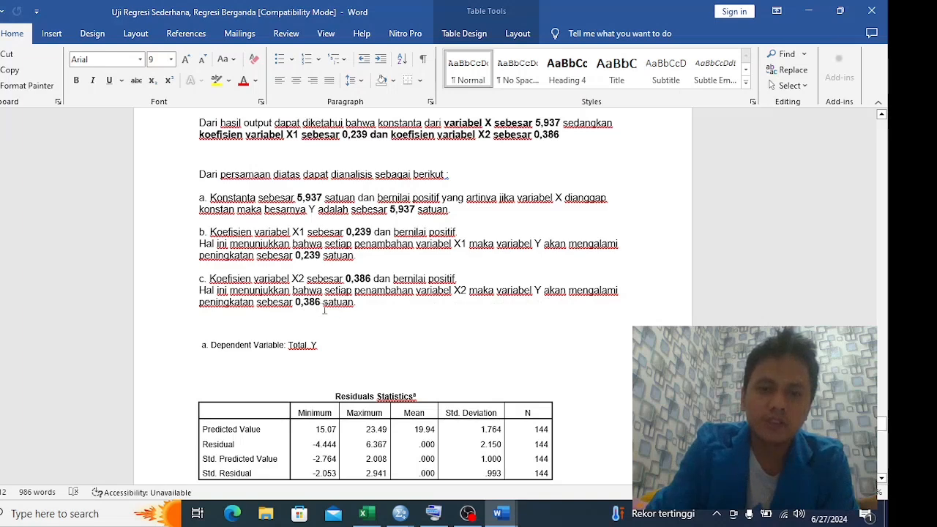
Clear the table selection and examine the rest of the report, from Residuals Statistics to the Total_Y scatterplot
{"action": "scroll", "coordinate": [354, 309], "scroll_direction": "up", "scroll_amount": 8}
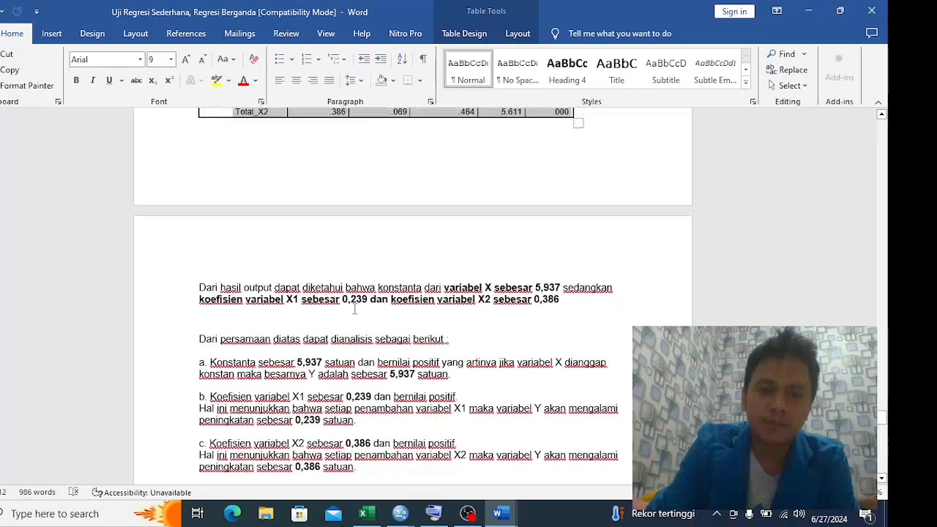
{"action": "left_click", "coordinate": [285, 255]}
{"action": "scroll", "coordinate": [310, 270], "scroll_direction": "down", "scroll_amount": 10}
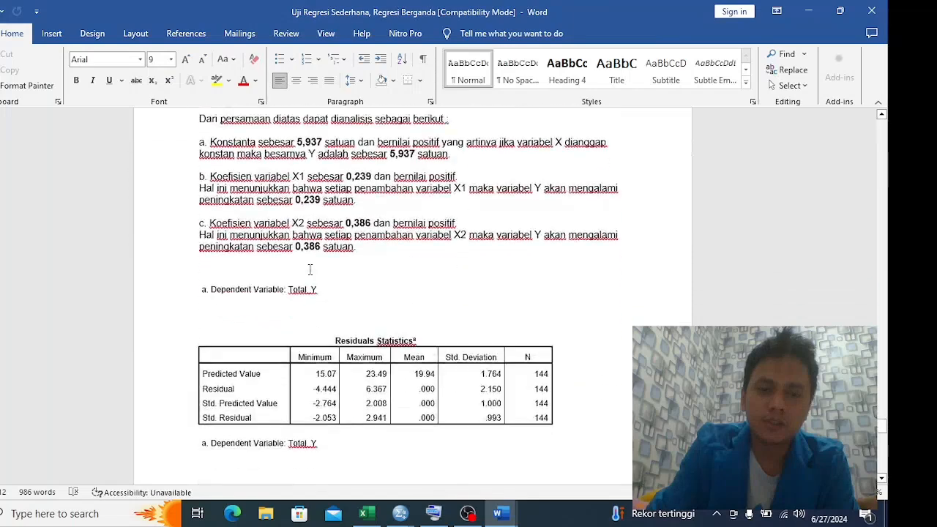
{"action": "scroll", "coordinate": [310, 270], "scroll_direction": "down", "scroll_amount": 6}
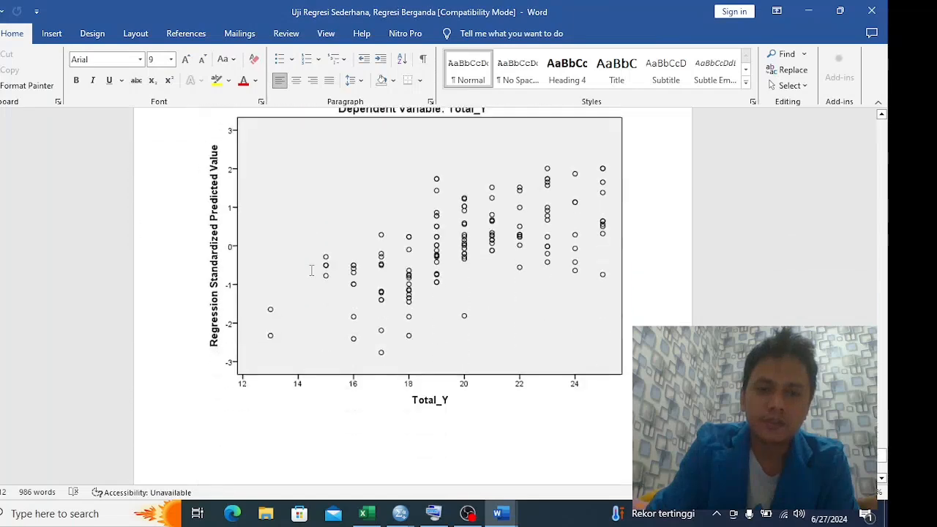
{"action": "scroll", "coordinate": [310, 269], "scroll_direction": "up", "scroll_amount": 3}
{"action": "scroll", "coordinate": [322, 268], "scroll_direction": "down", "scroll_amount": 3}
{"action": "scroll", "coordinate": [383, 276], "scroll_direction": "down", "scroll_amount": 7}
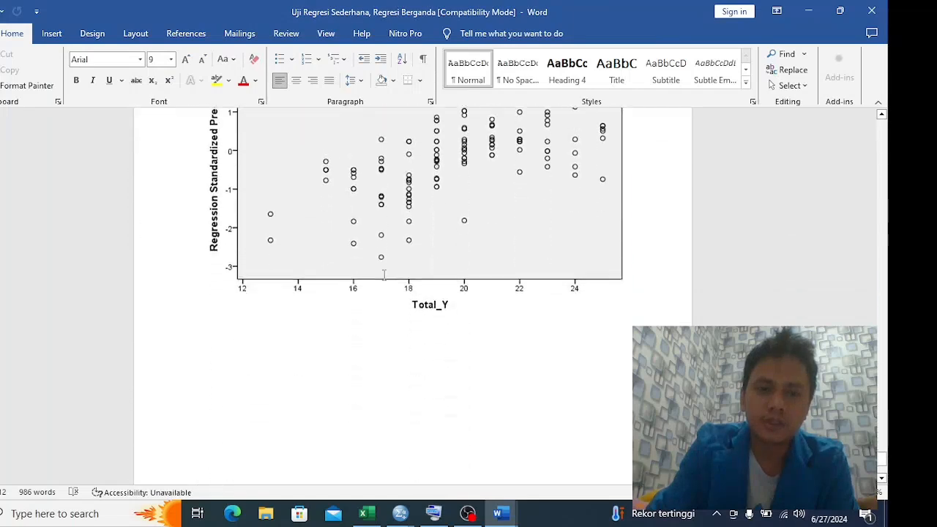
Look back over the multiple regression output in the report and switch to the Excel instruction sheet to check the required tests
{"action": "scroll", "coordinate": [384, 275], "scroll_direction": "up", "scroll_amount": 20}
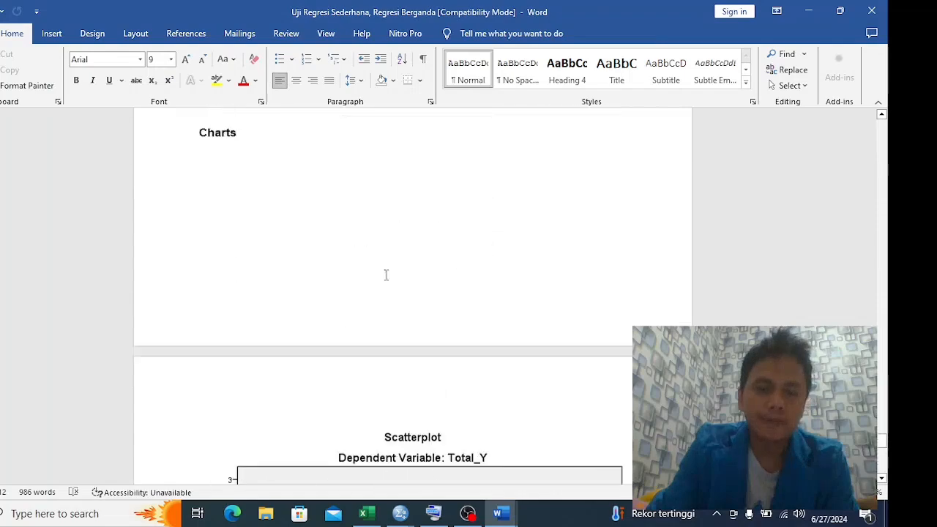
{"action": "scroll", "coordinate": [389, 274], "scroll_direction": "up", "scroll_amount": 20}
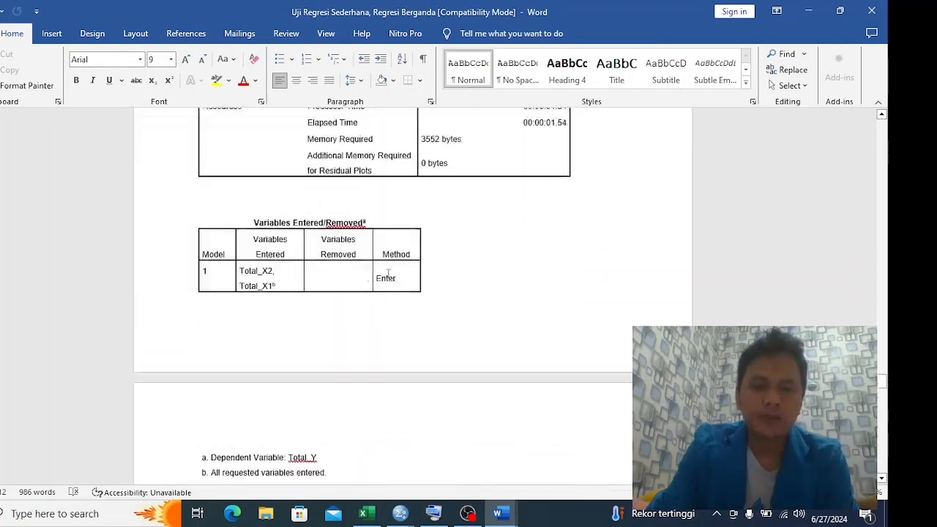
{"action": "key", "text": "alt+Tab"}
{"action": "key", "text": "Tab"}
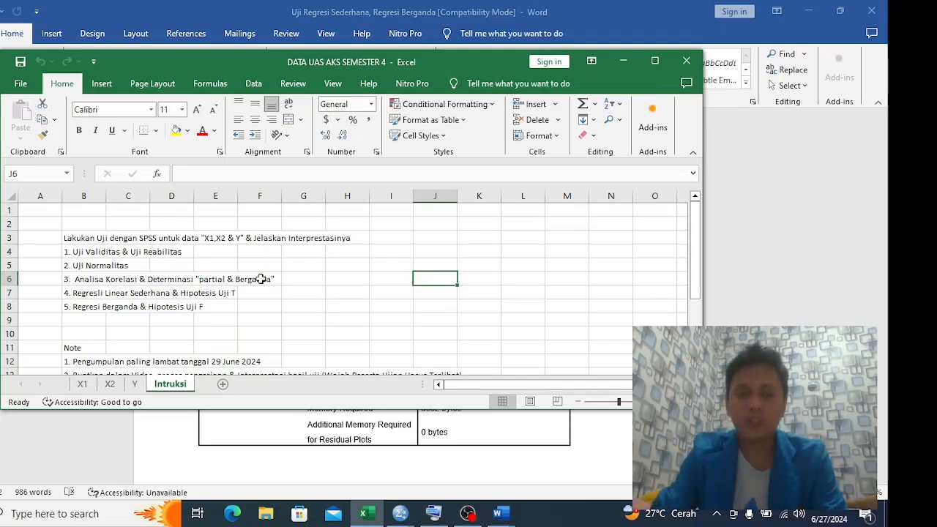
Return to the regression Word report and review it backwards from the multiple regression output to the first Regression section's Notes table
{"action": "key", "text": "alt+Tab"}
{"action": "key", "text": "alt+Tab"}
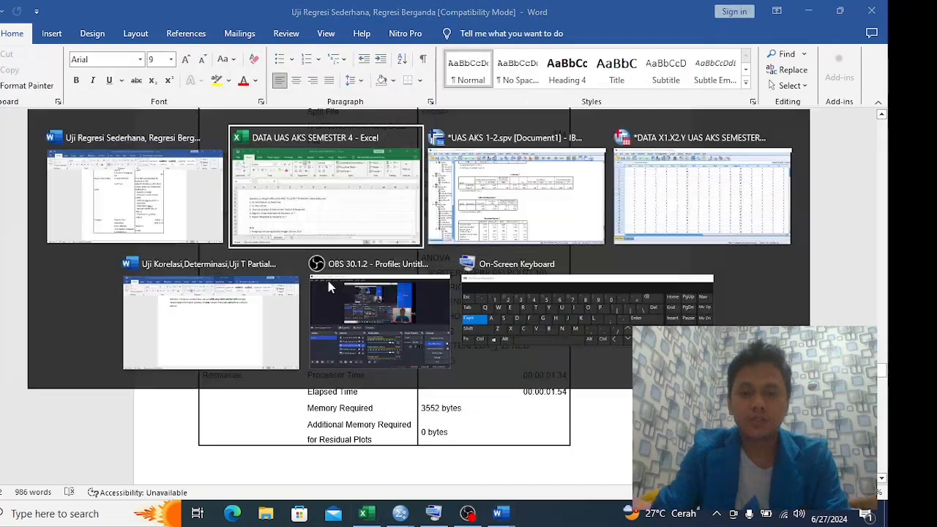
{"action": "key", "text": "alt+Tab"}
{"action": "scroll", "coordinate": [295, 335], "scroll_direction": "up", "scroll_amount": 3}
{"action": "scroll", "coordinate": [339, 278], "scroll_direction": "down", "scroll_amount": 15}
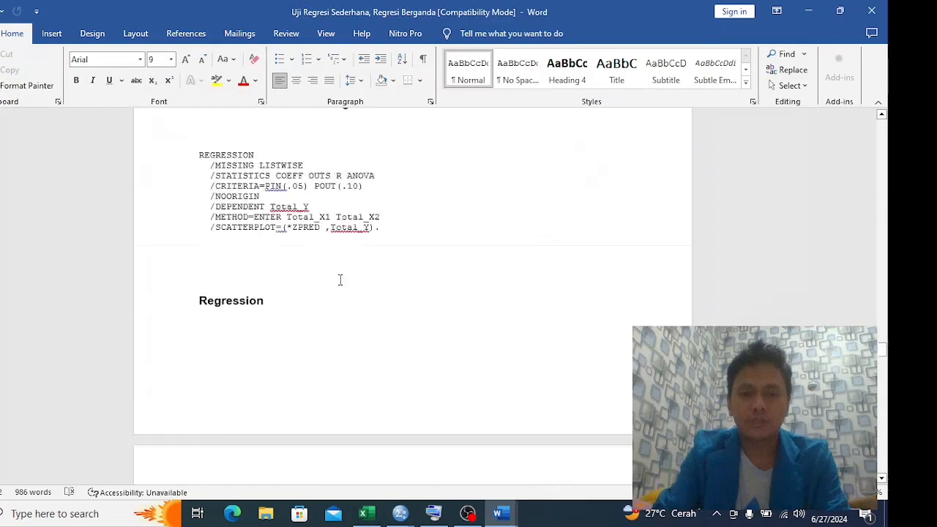
{"action": "scroll", "coordinate": [380, 300], "scroll_direction": "up", "scroll_amount": 15}
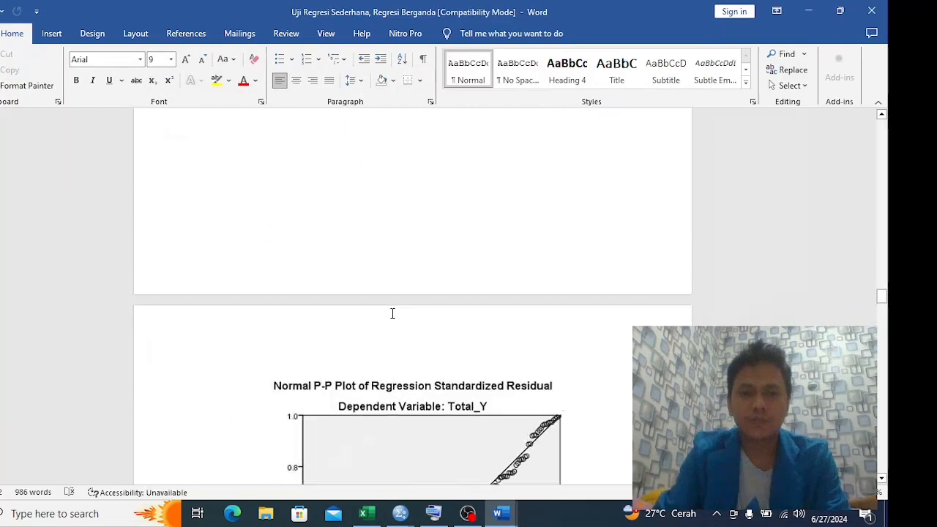
{"action": "scroll", "coordinate": [391, 313], "scroll_direction": "up", "scroll_amount": 15}
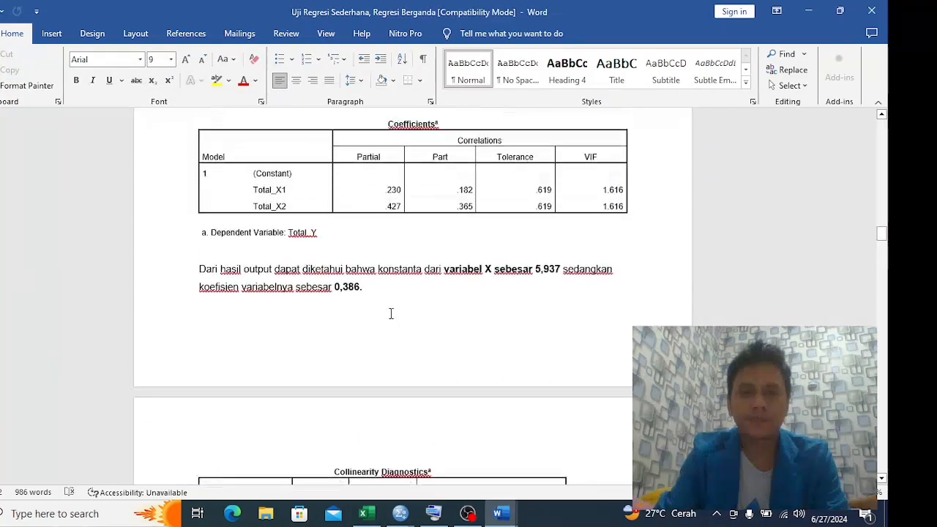
{"action": "scroll", "coordinate": [391, 313], "scroll_direction": "up", "scroll_amount": 15}
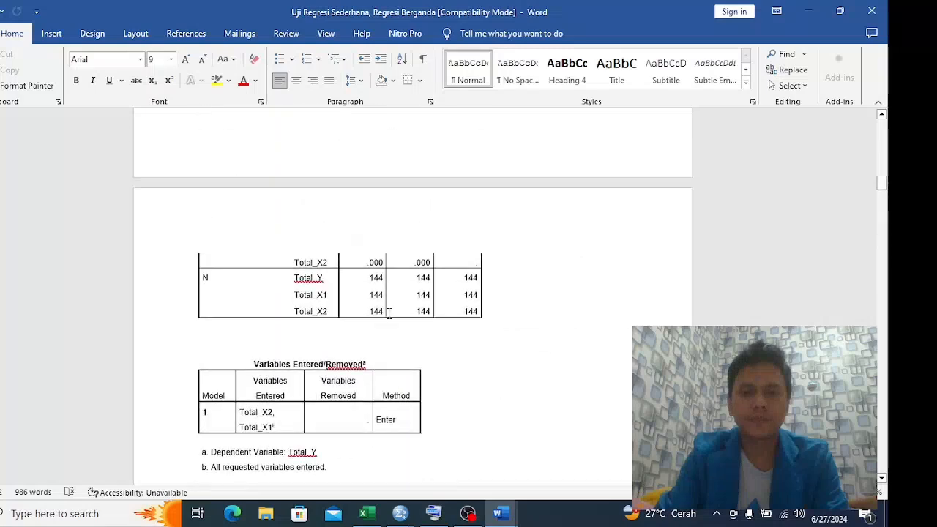
{"action": "scroll", "coordinate": [388, 313], "scroll_direction": "up", "scroll_amount": 15}
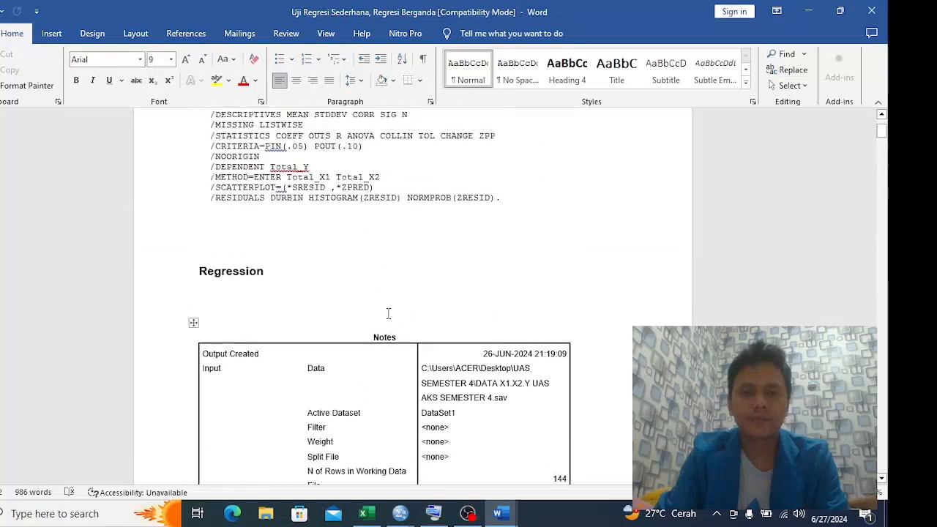
Switch to the Word report on correlation, determination and hypothesis tests and read the Uji F Simultan section with its ANOVA table
{"action": "key", "text": "alt+Tab"}
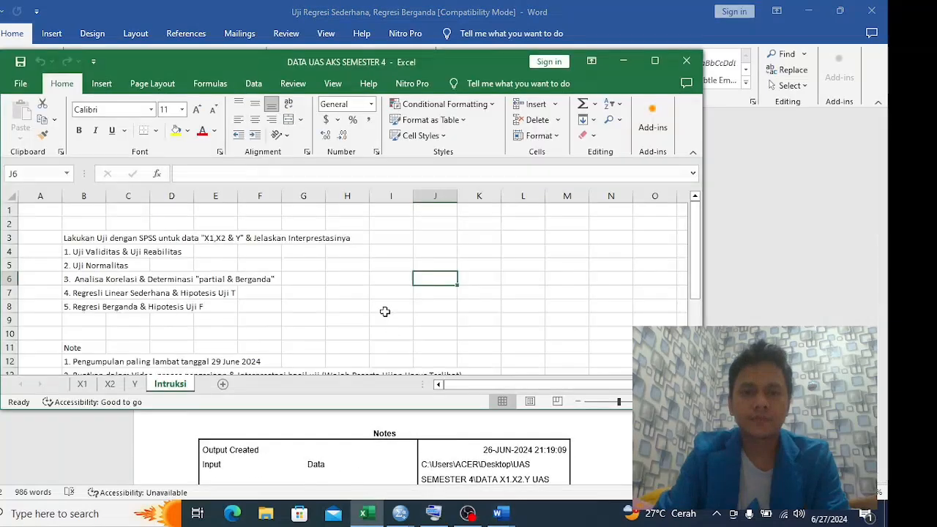
{"action": "key", "text": "alt+Tab"}
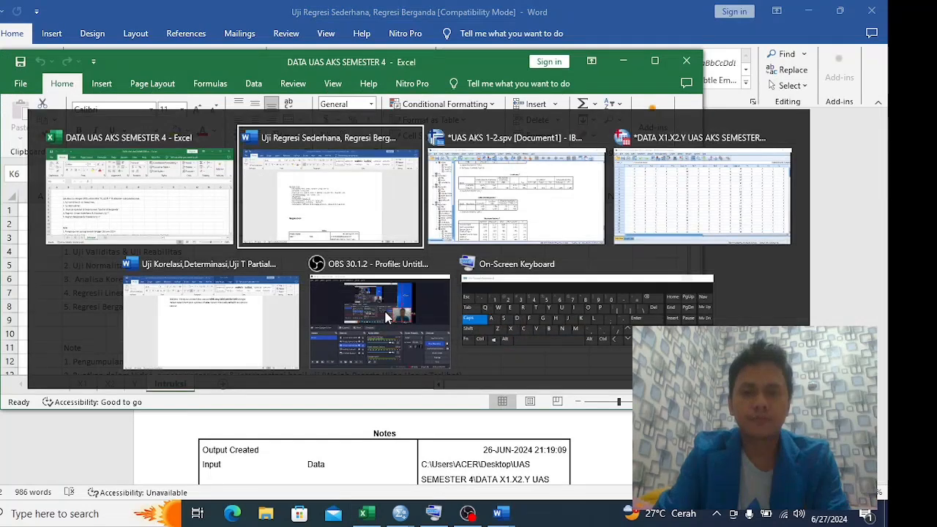
{"action": "left_click", "coordinate": [226, 314]}
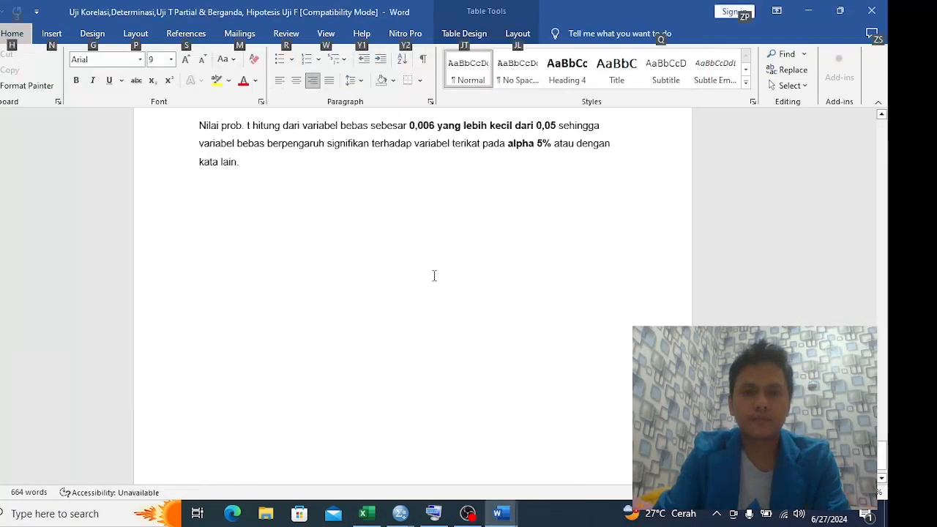
{"action": "scroll", "coordinate": [435, 274], "scroll_direction": "up", "scroll_amount": 10}
{"action": "scroll", "coordinate": [519, 226], "scroll_direction": "up", "scroll_amount": 5}
{"action": "left_click", "coordinate": [506, 245]}
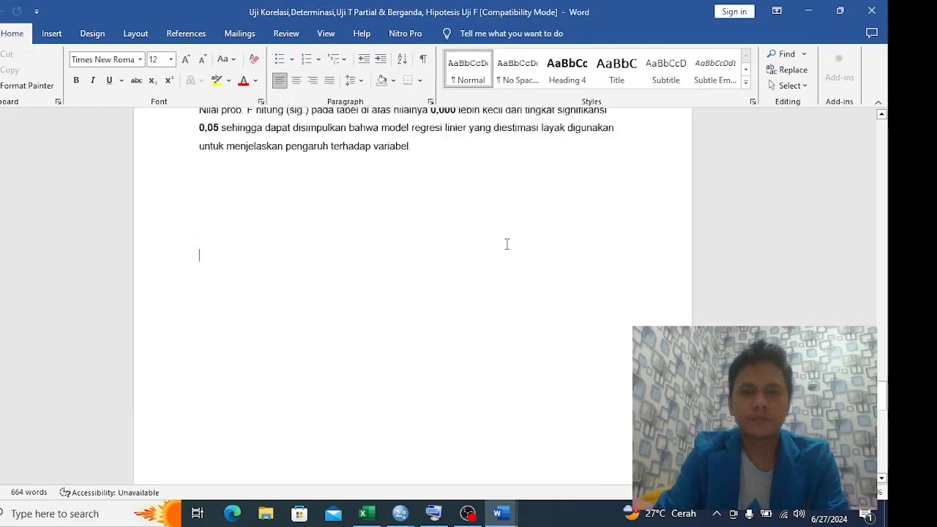
{"action": "scroll", "coordinate": [506, 244], "scroll_direction": "up", "scroll_amount": 7}
{"action": "scroll", "coordinate": [506, 244], "scroll_direction": "down", "scroll_amount": 5}
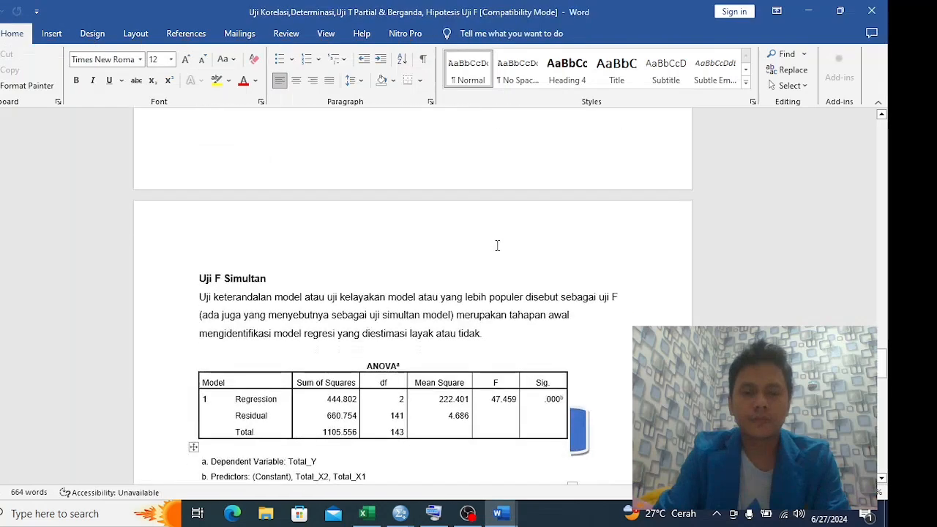
{"action": "scroll", "coordinate": [322, 241], "scroll_direction": "up", "scroll_amount": 2}
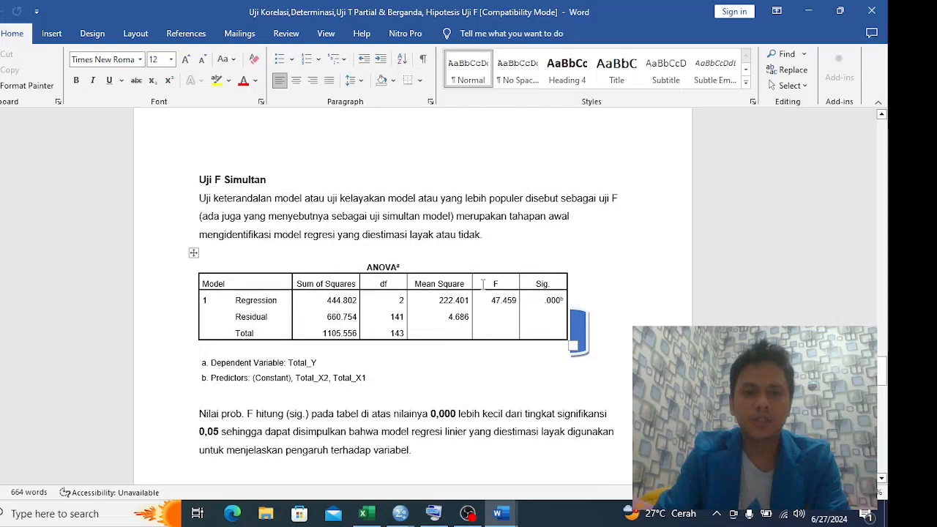
Compare the ANOVA table for Total_X1 in the SPSS output with the ANOVA table under Uji F Simultan in the Word report
{"action": "key", "text": "alt+Tab"}
{"action": "key", "text": "Tab"}
{"action": "key", "text": "Tab"}
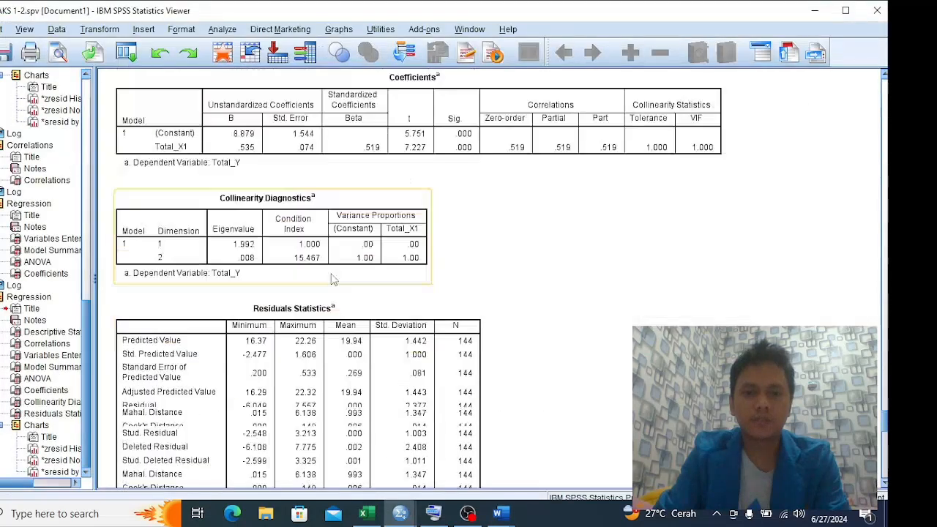
{"action": "scroll", "coordinate": [332, 278], "scroll_direction": "down", "scroll_amount": 20}
{"action": "scroll", "coordinate": [334, 279], "scroll_direction": "up", "scroll_amount": 20}
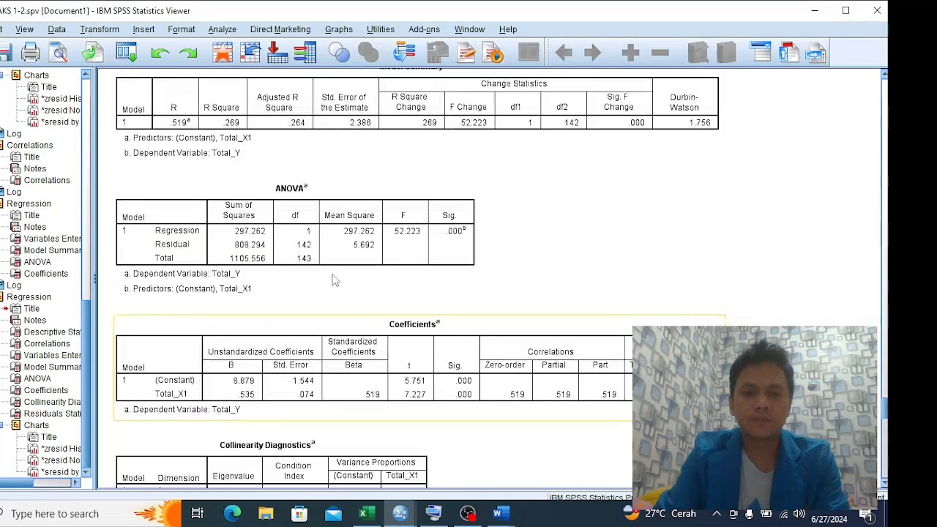
{"action": "left_click", "coordinate": [333, 279]}
{"action": "key", "text": "alt+Tab"}
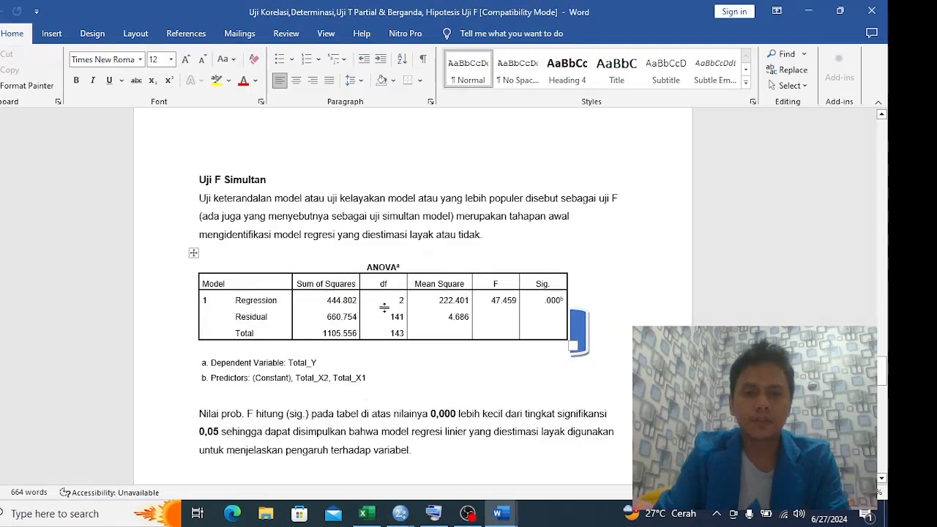
{"action": "key", "text": "alt+Tab"}
Switch to the SPSS output and look through the Total_X1 regression results, from the regression syntax to the Residuals Statistics table
{"action": "key", "text": "alt+Tab"}
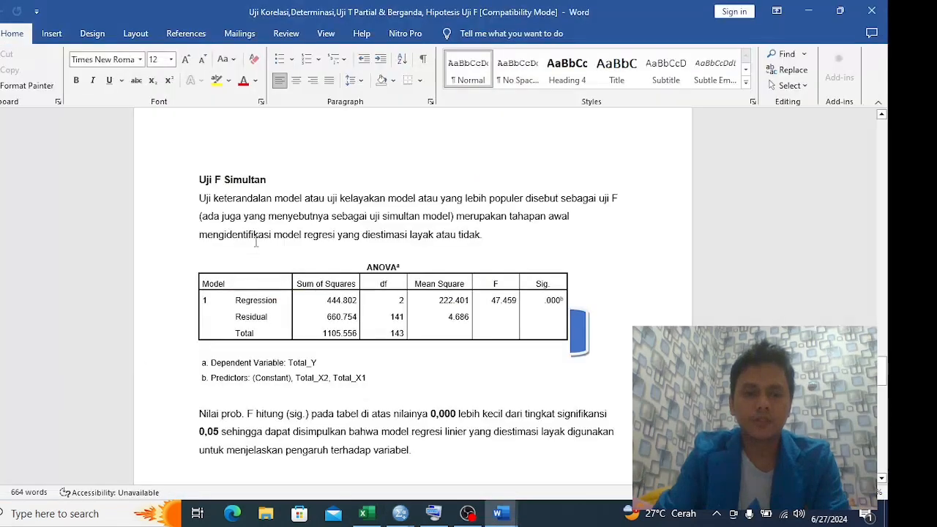
{"action": "key", "text": "alt+Tab"}
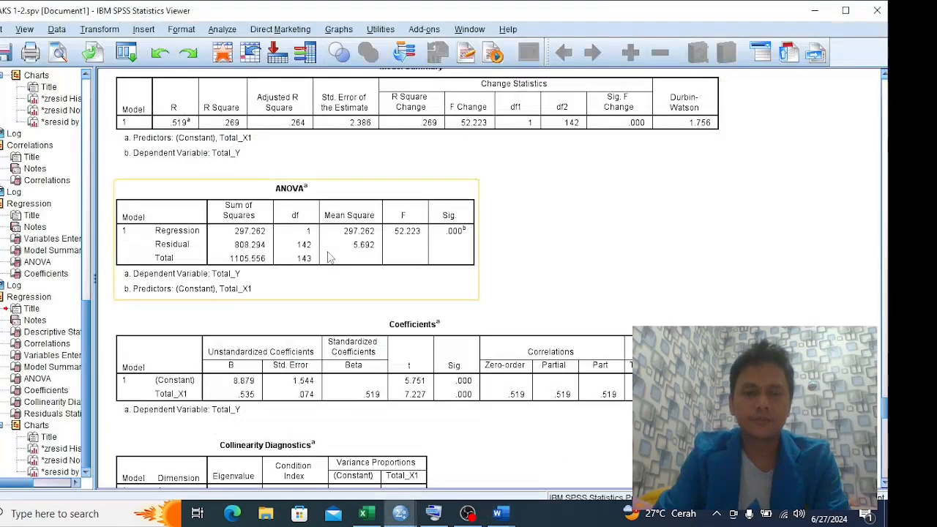
{"action": "scroll", "coordinate": [329, 252], "scroll_direction": "down", "scroll_amount": 15}
{"action": "scroll", "coordinate": [329, 257], "scroll_direction": "up", "scroll_amount": 20}
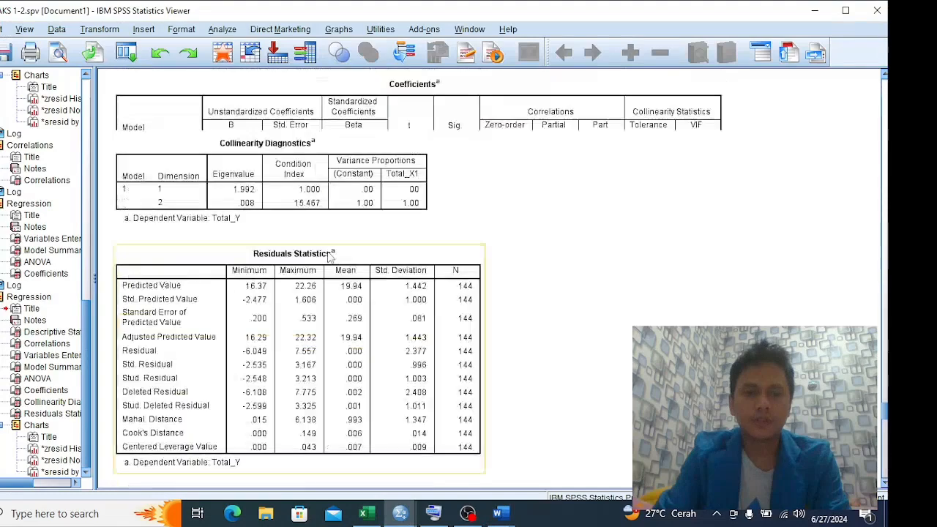
{"action": "scroll", "coordinate": [314, 256], "scroll_direction": "up", "scroll_amount": 2}
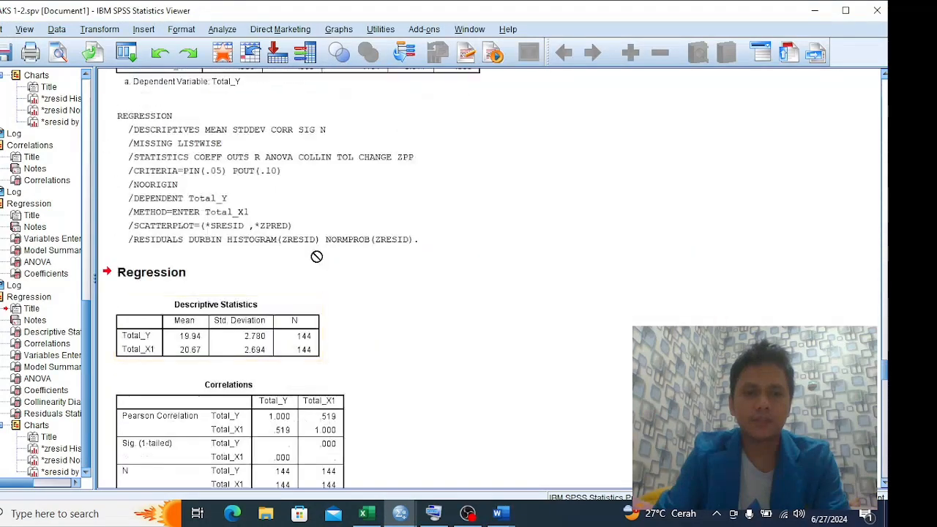
{"action": "scroll", "coordinate": [314, 256], "scroll_direction": "down", "scroll_amount": 7}
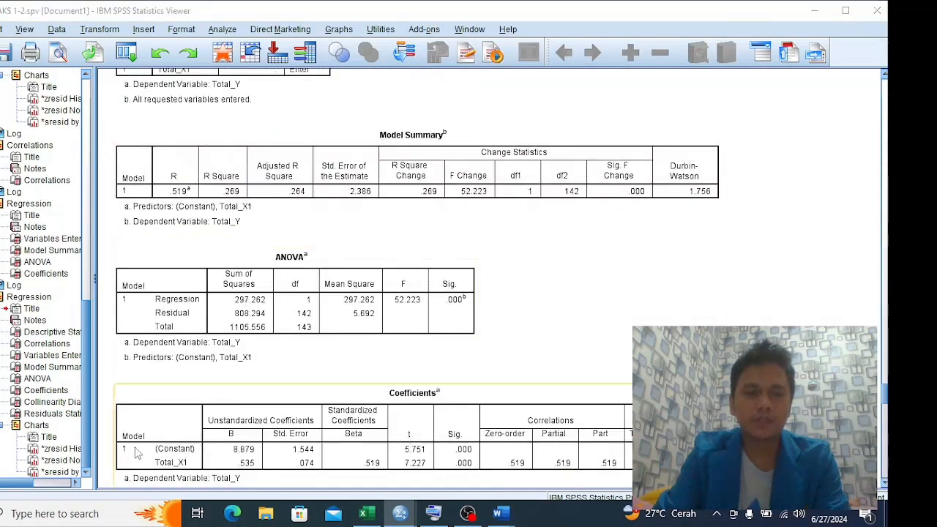
Switch to the SPSS Data Editor and look over the available analyses and the X1, X2 and Y data
{"action": "key", "text": "alt+Tab"}
{"action": "key", "text": "alt+Tab"}
{"action": "left_click", "coordinate": [211, 334]}
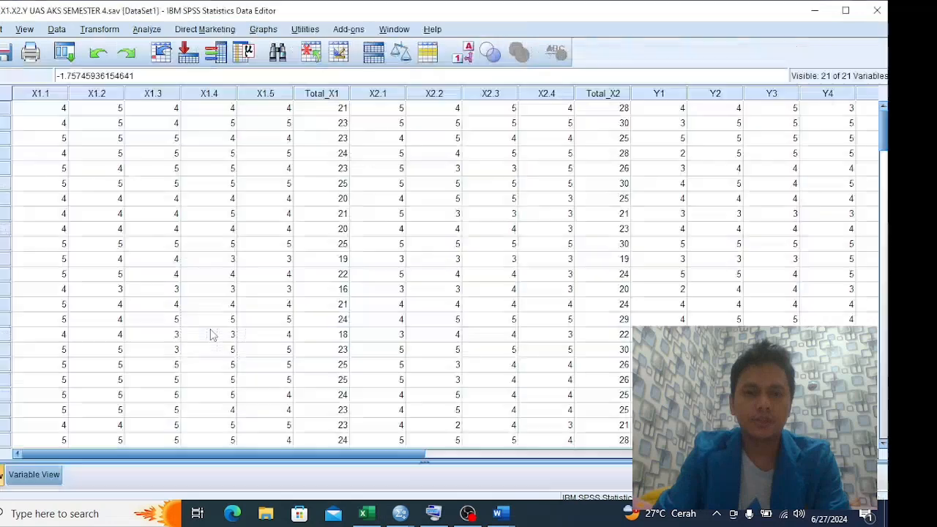
{"action": "key", "text": "alt"}
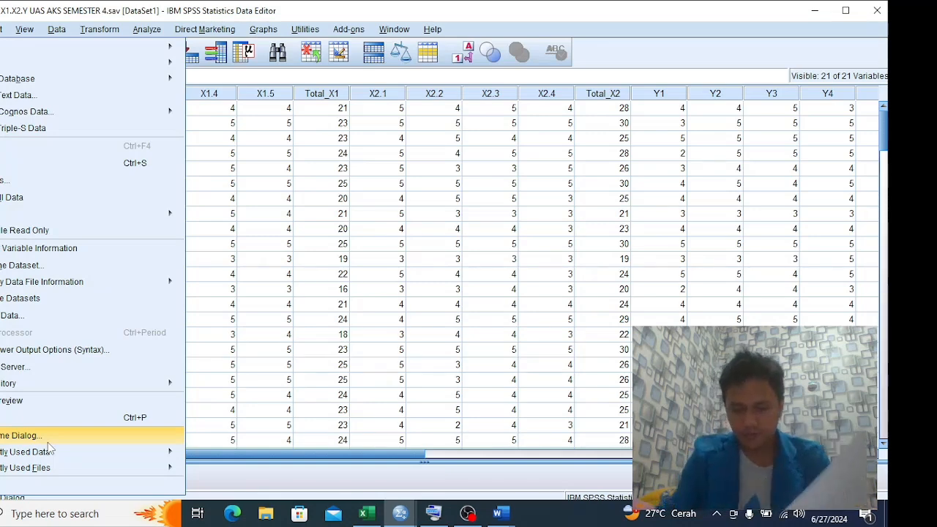
{"action": "left_click", "coordinate": [147, 29]}
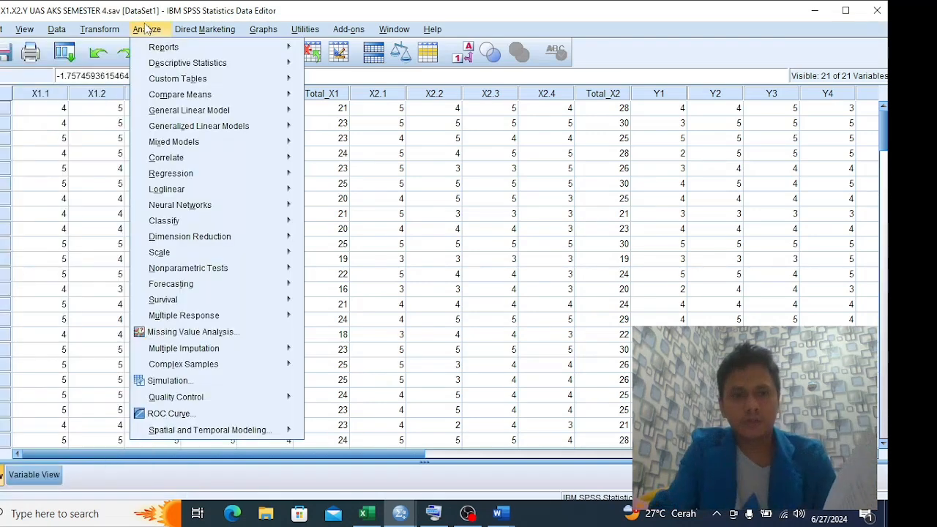
{"action": "left_click", "coordinate": [146, 29]}
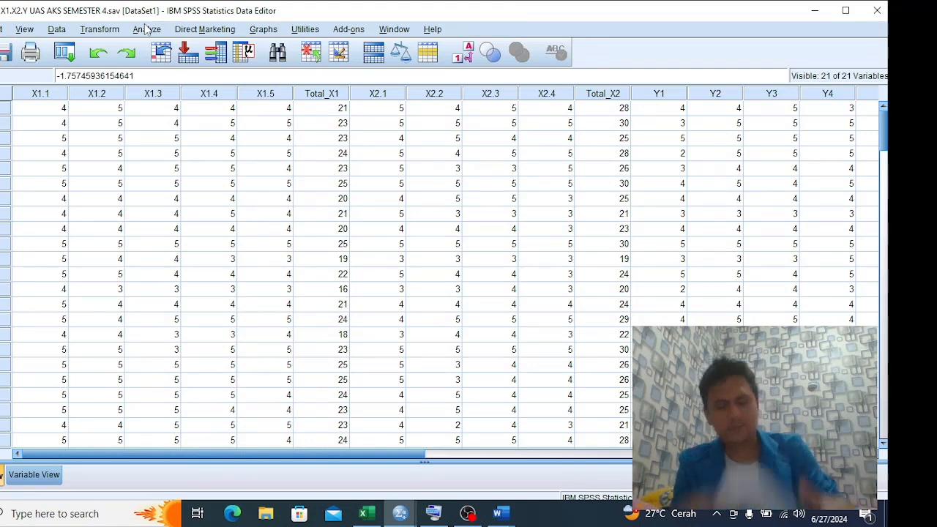
{"action": "scroll", "coordinate": [273, 149], "scroll_direction": "down", "scroll_amount": 3}
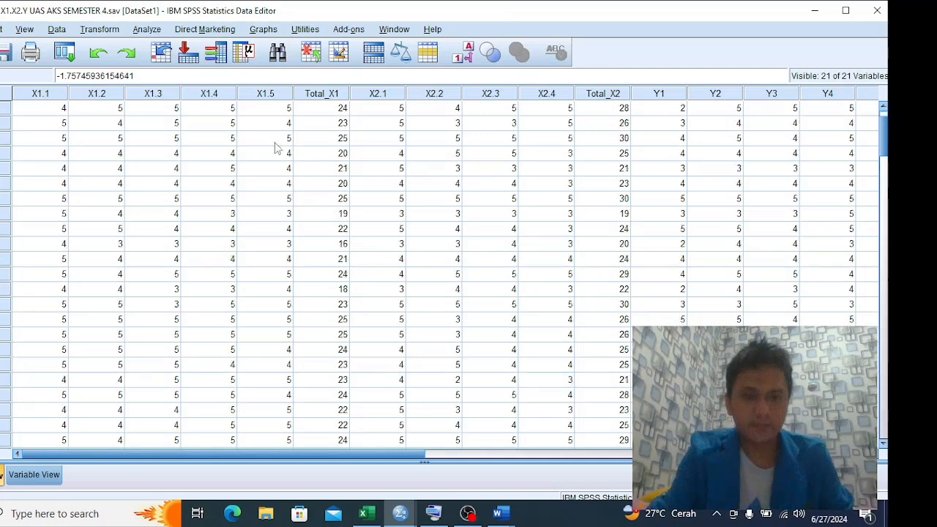
Return to the SPSS output and examine the Model Summary and ANOVA tables for Total_X1
{"action": "key", "text": "alt+Tab"}
{"action": "left_click", "coordinate": [272, 178]}
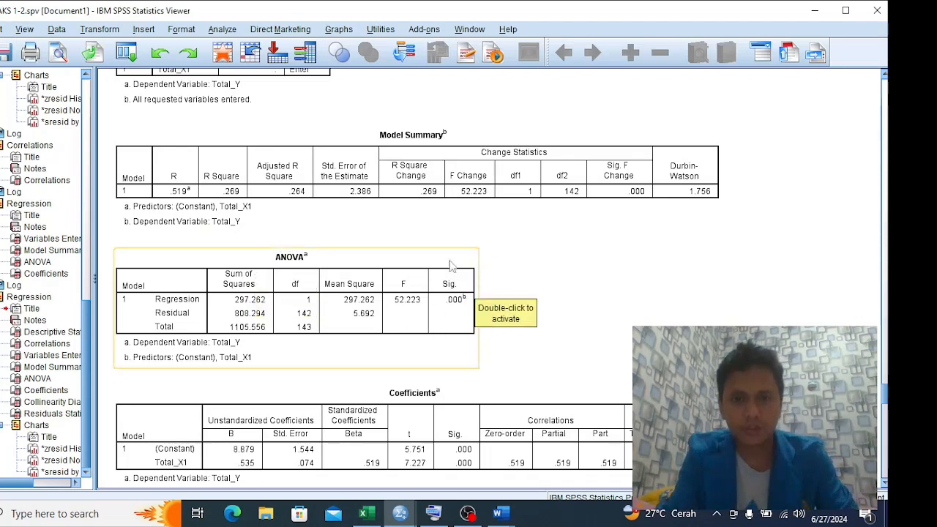
{"action": "key", "text": "alt+Tab"}
{"action": "key", "text": "alt+Tab"}
{"action": "key", "text": "alt+Tab"}
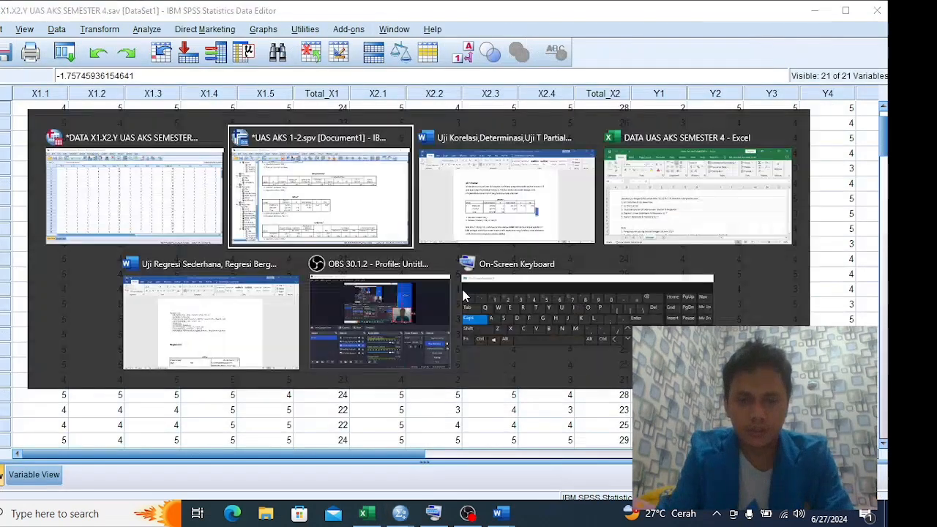
{"action": "key", "text": "alt+Tab"}
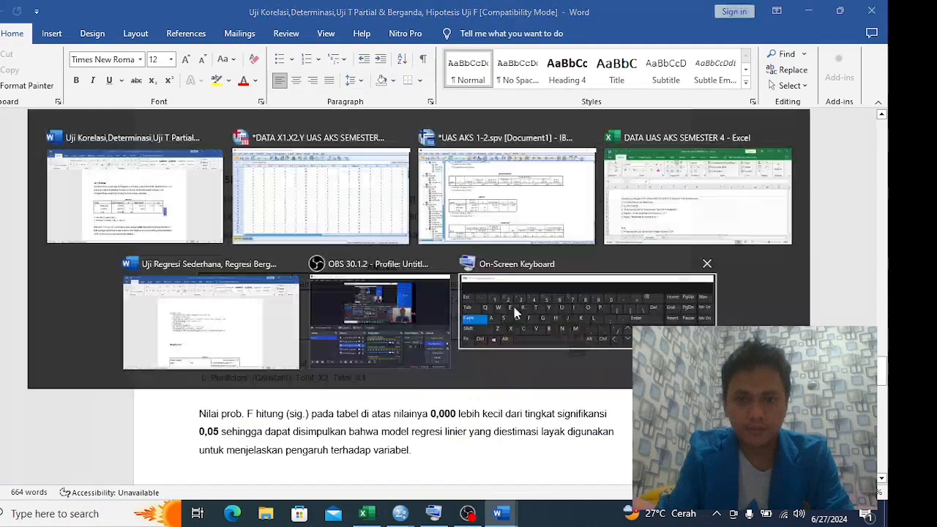
Recheck the SPSS data and examine the Coefficients, Collinearity Diagnostics and Residuals Statistics tables in the SPSS output
{"action": "key", "text": "alt+Tab"}
{"action": "key", "text": "alt+Tab"}
{"action": "left_click", "coordinate": [442, 285]}
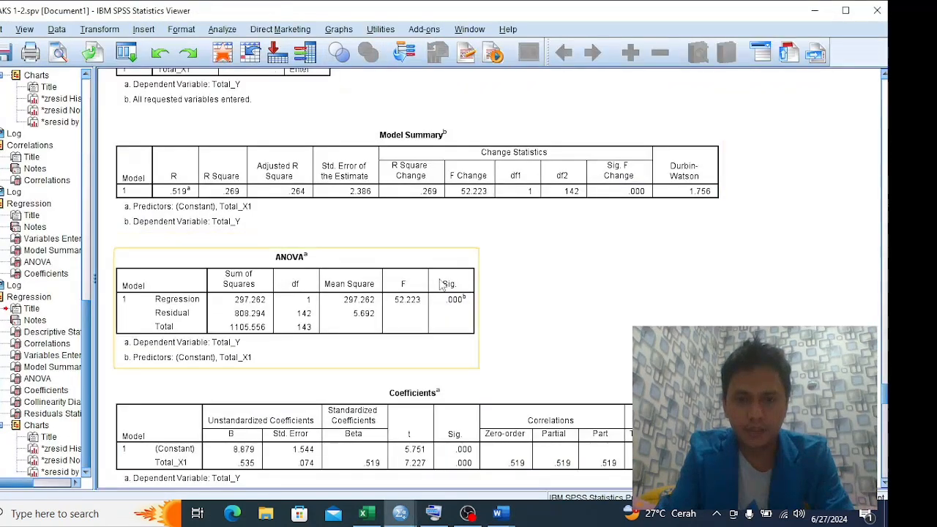
{"action": "key", "text": "alt+Tab"}
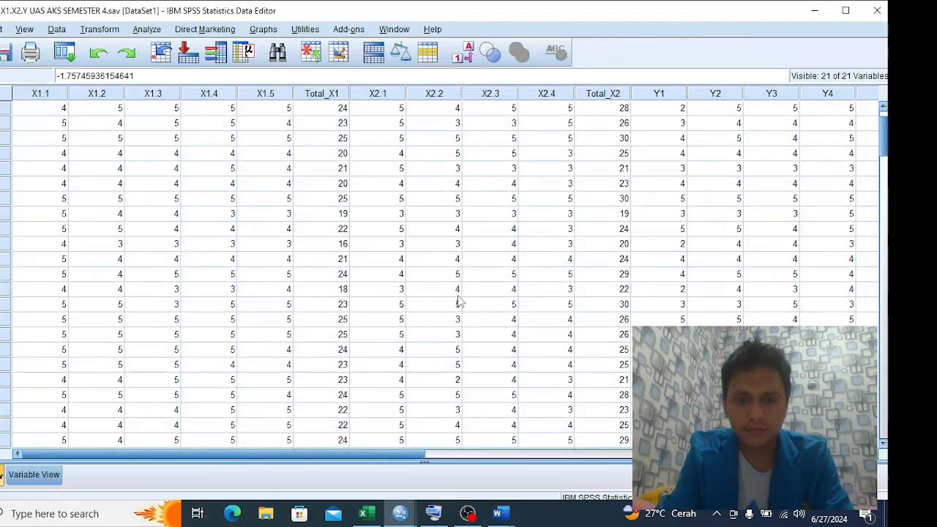
{"action": "key", "text": "alt+Tab"}
{"action": "key", "text": "alt+Tab"}
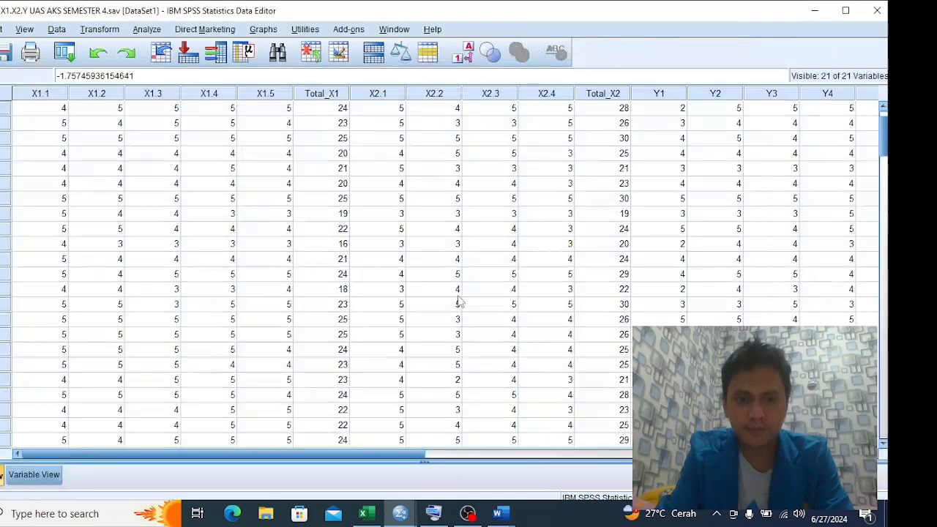
{"action": "key", "text": "alt+Tab"}
{"action": "scroll", "coordinate": [492, 297], "scroll_direction": "down", "scroll_amount": 10}
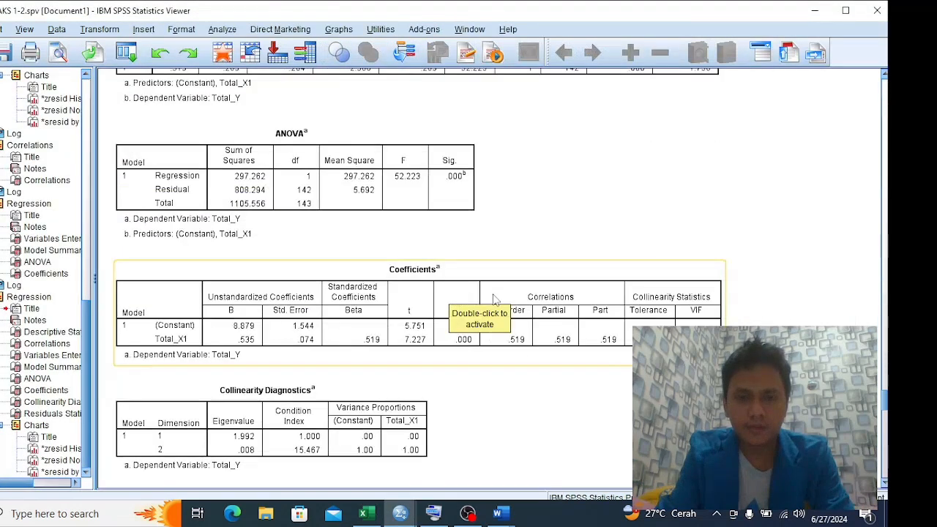
{"action": "key", "text": "alt+Tab"}
{"action": "key", "text": "alt+Tab"}
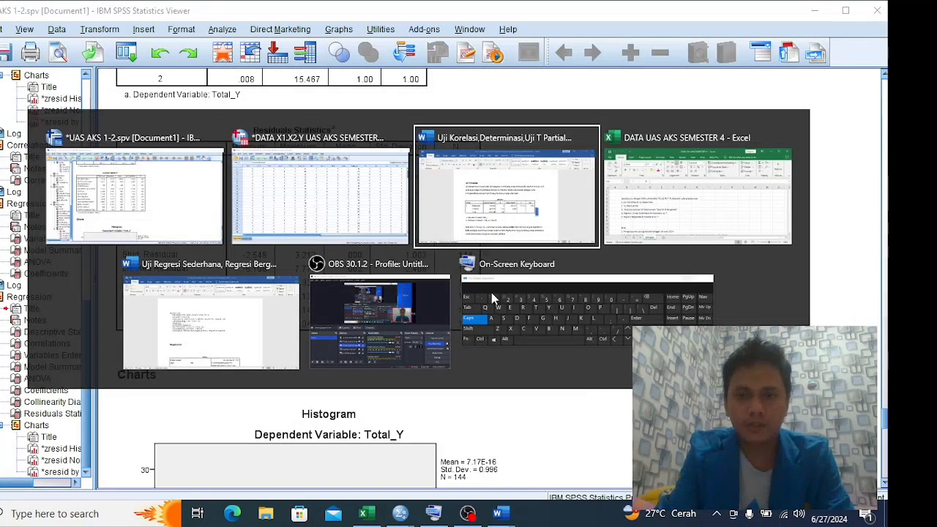
{"action": "key", "text": "alt+Tab"}
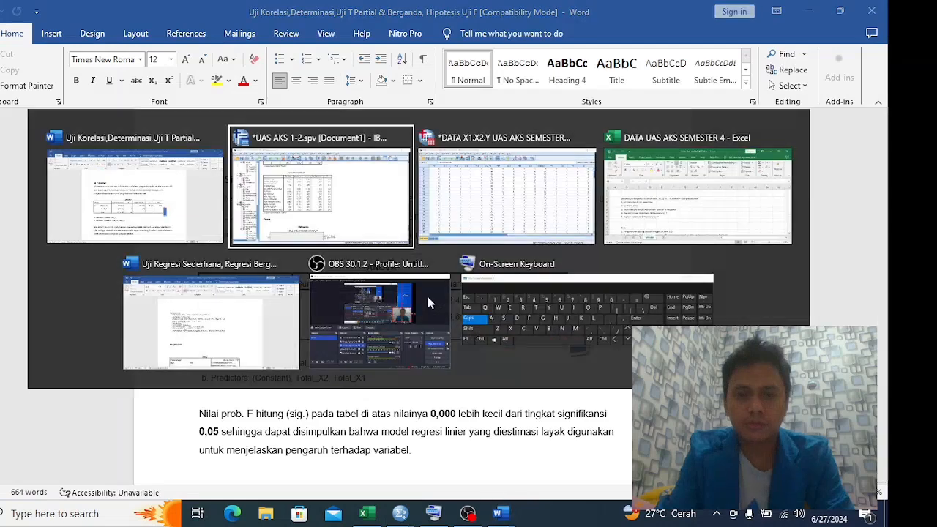
{"action": "left_click", "coordinate": [432, 271]}
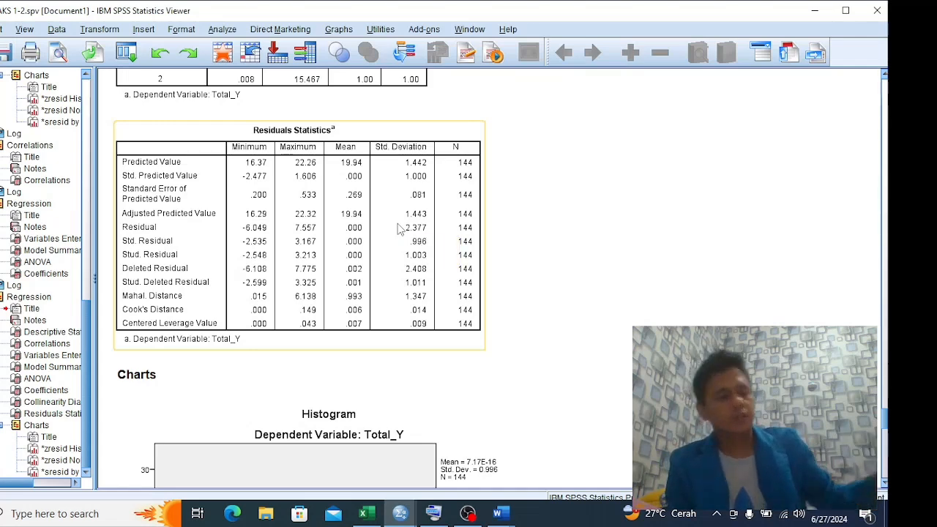
Switch to the Excel instruction sheet and go over the list of required tests again
{"action": "key", "text": "alt+Tab"}
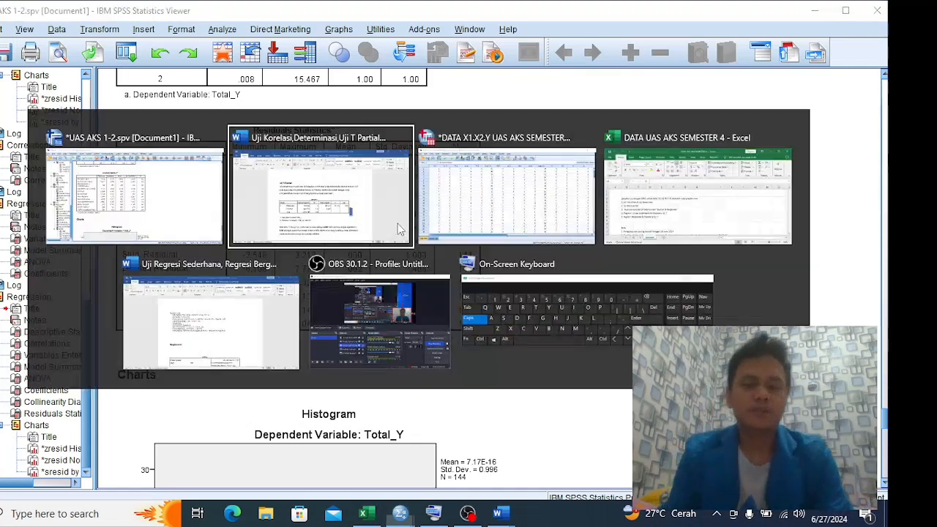
{"action": "key", "text": "alt+Tab"}
{"action": "key", "text": "alt+Tab"}
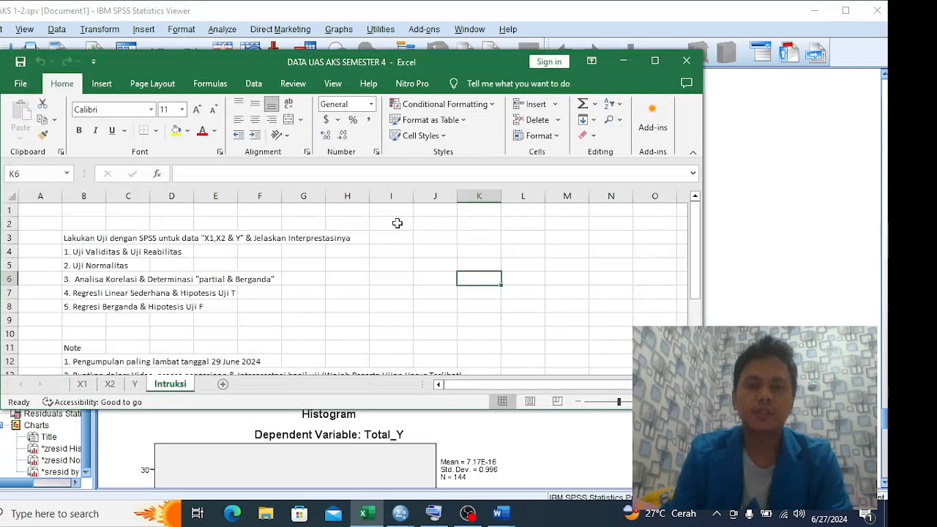